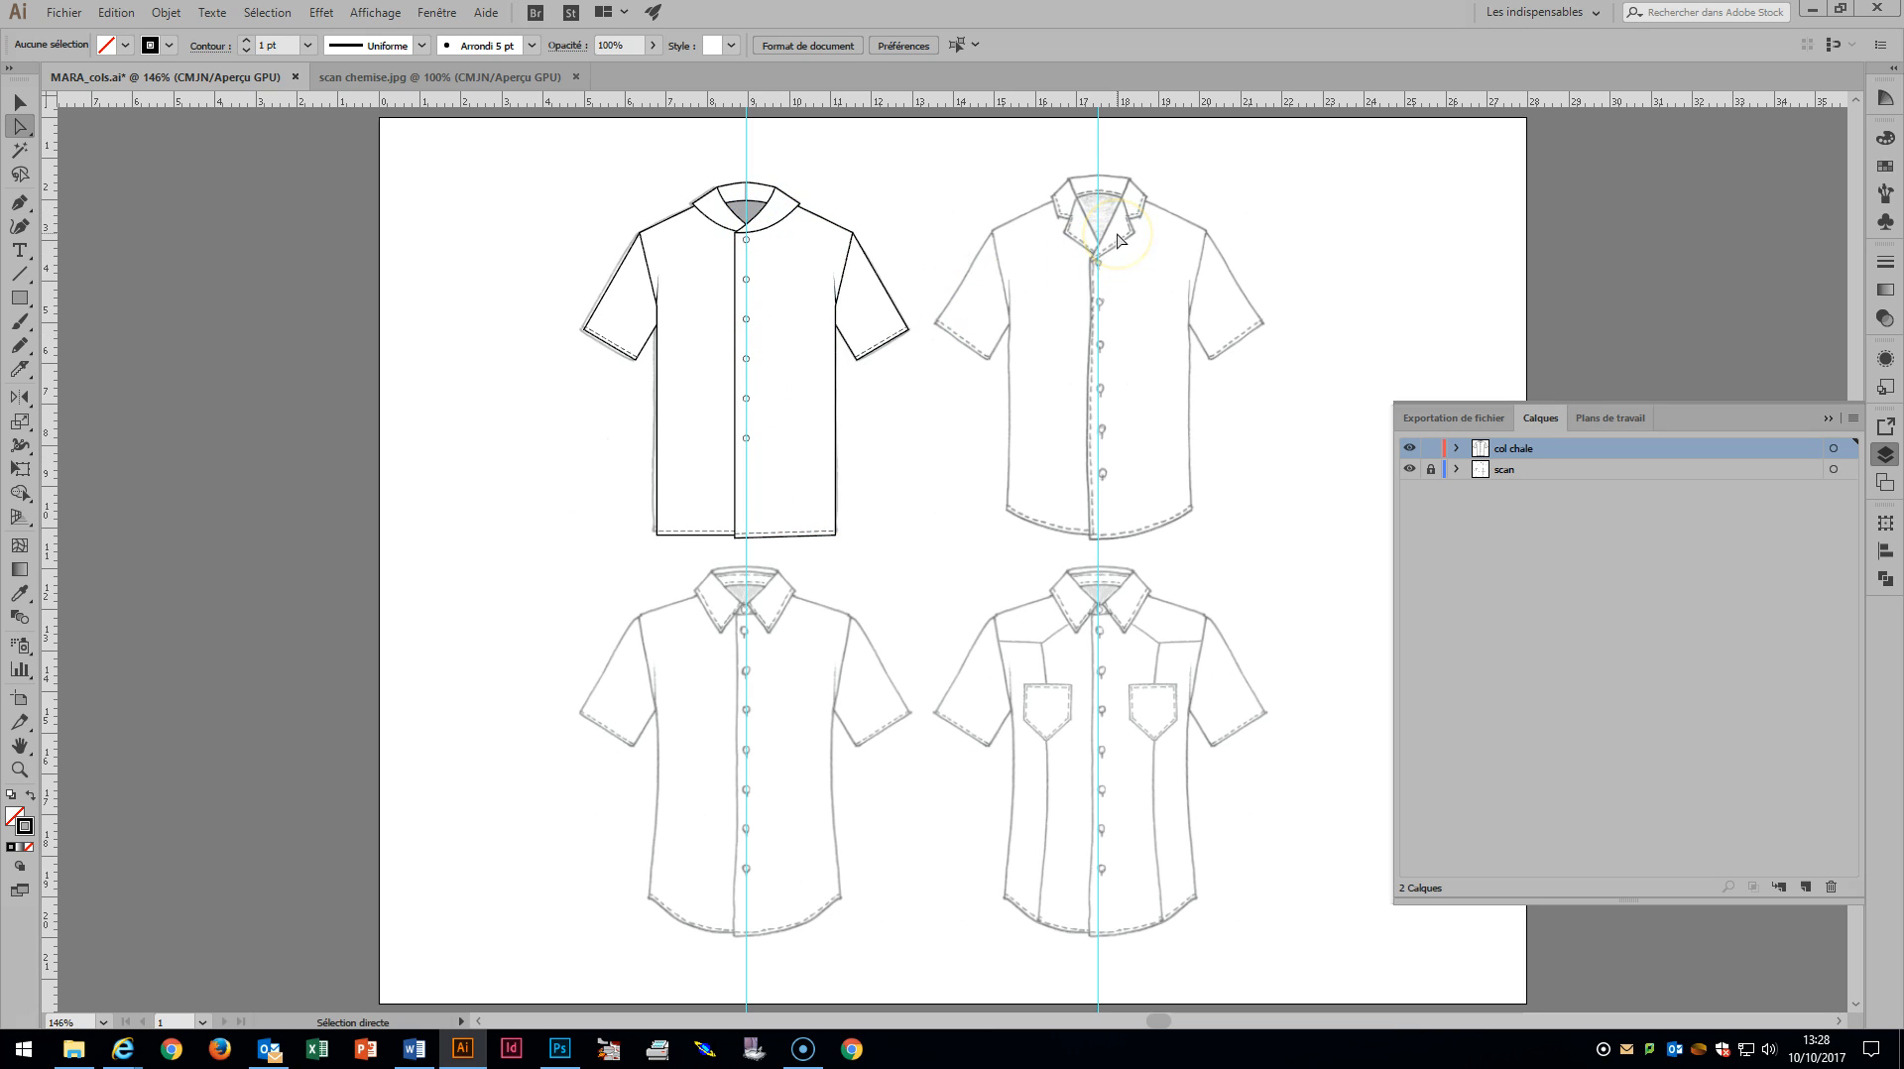
Select the whole drawn shirt with the shawl collar and duplicate it over the scanned tailored-collar shirt beside it.
drag(568, 174, 913, 553)
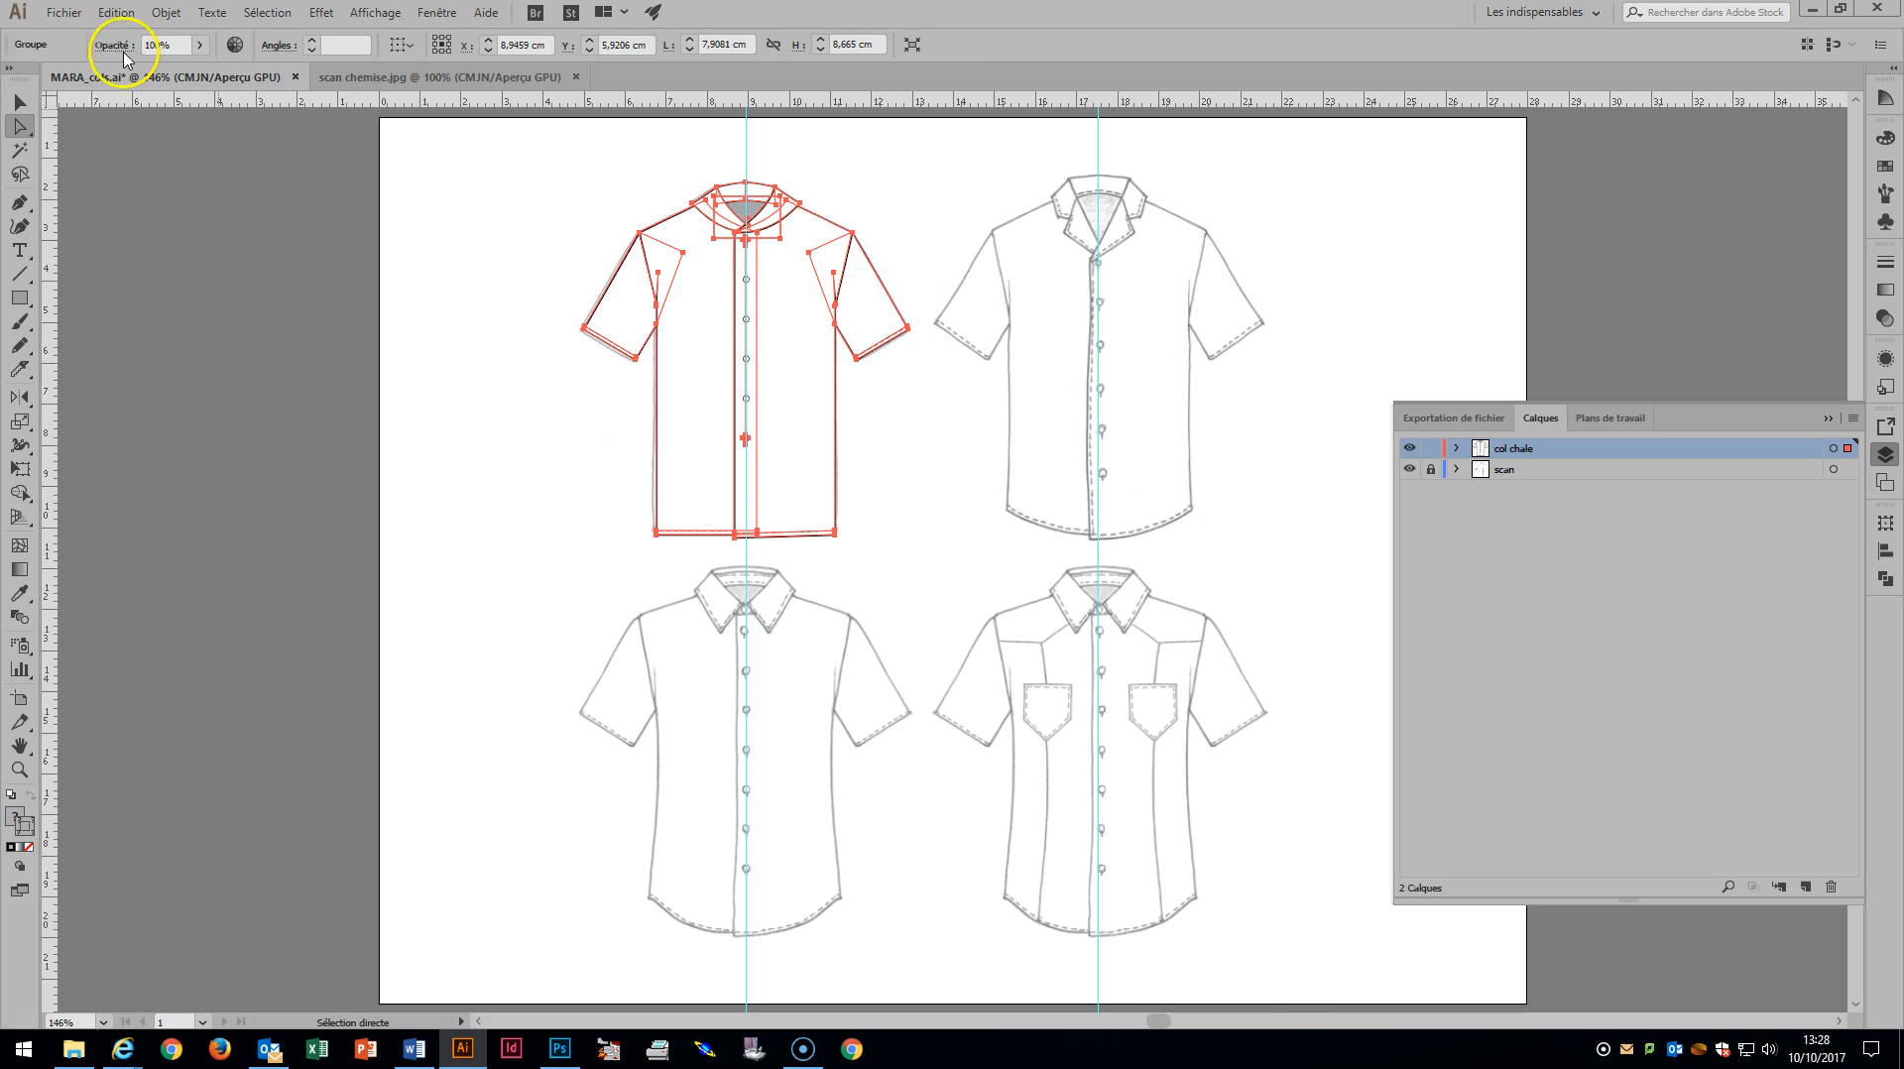
click(19, 102)
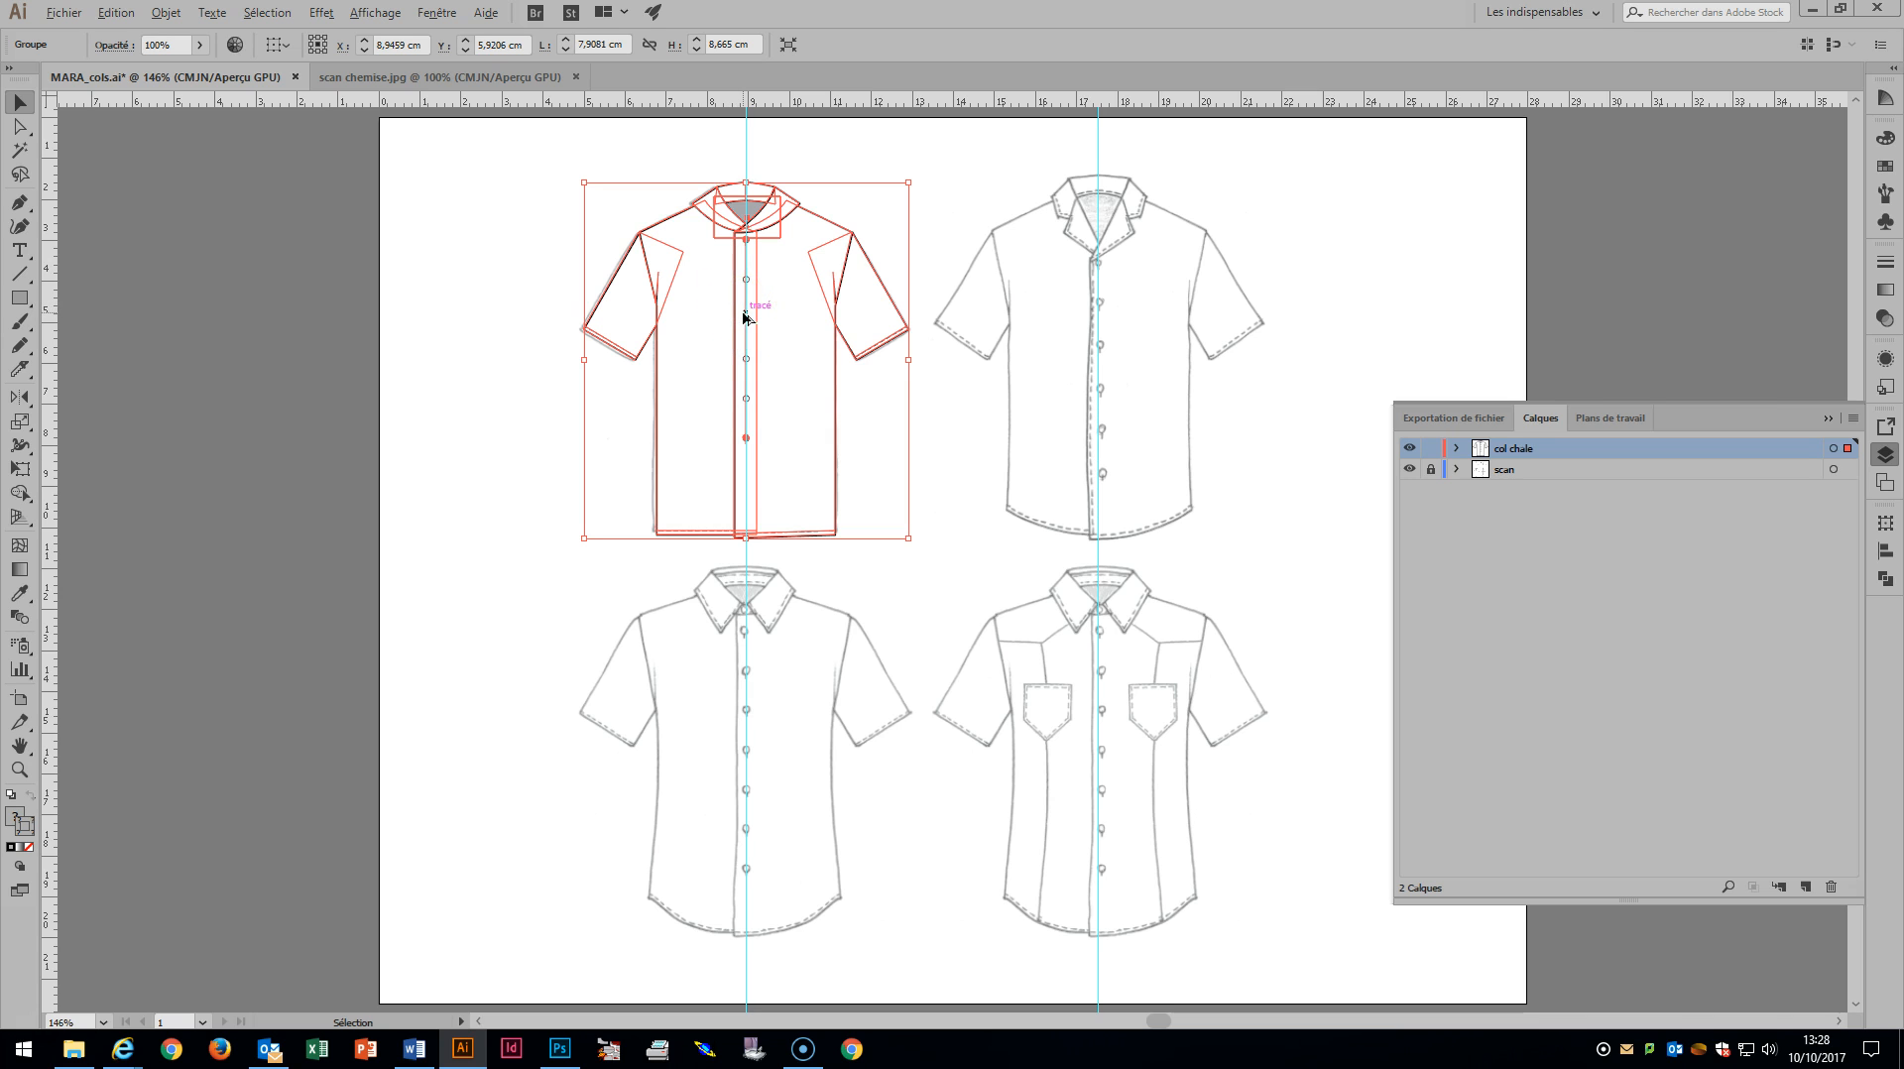
drag(746, 317, 1103, 319)
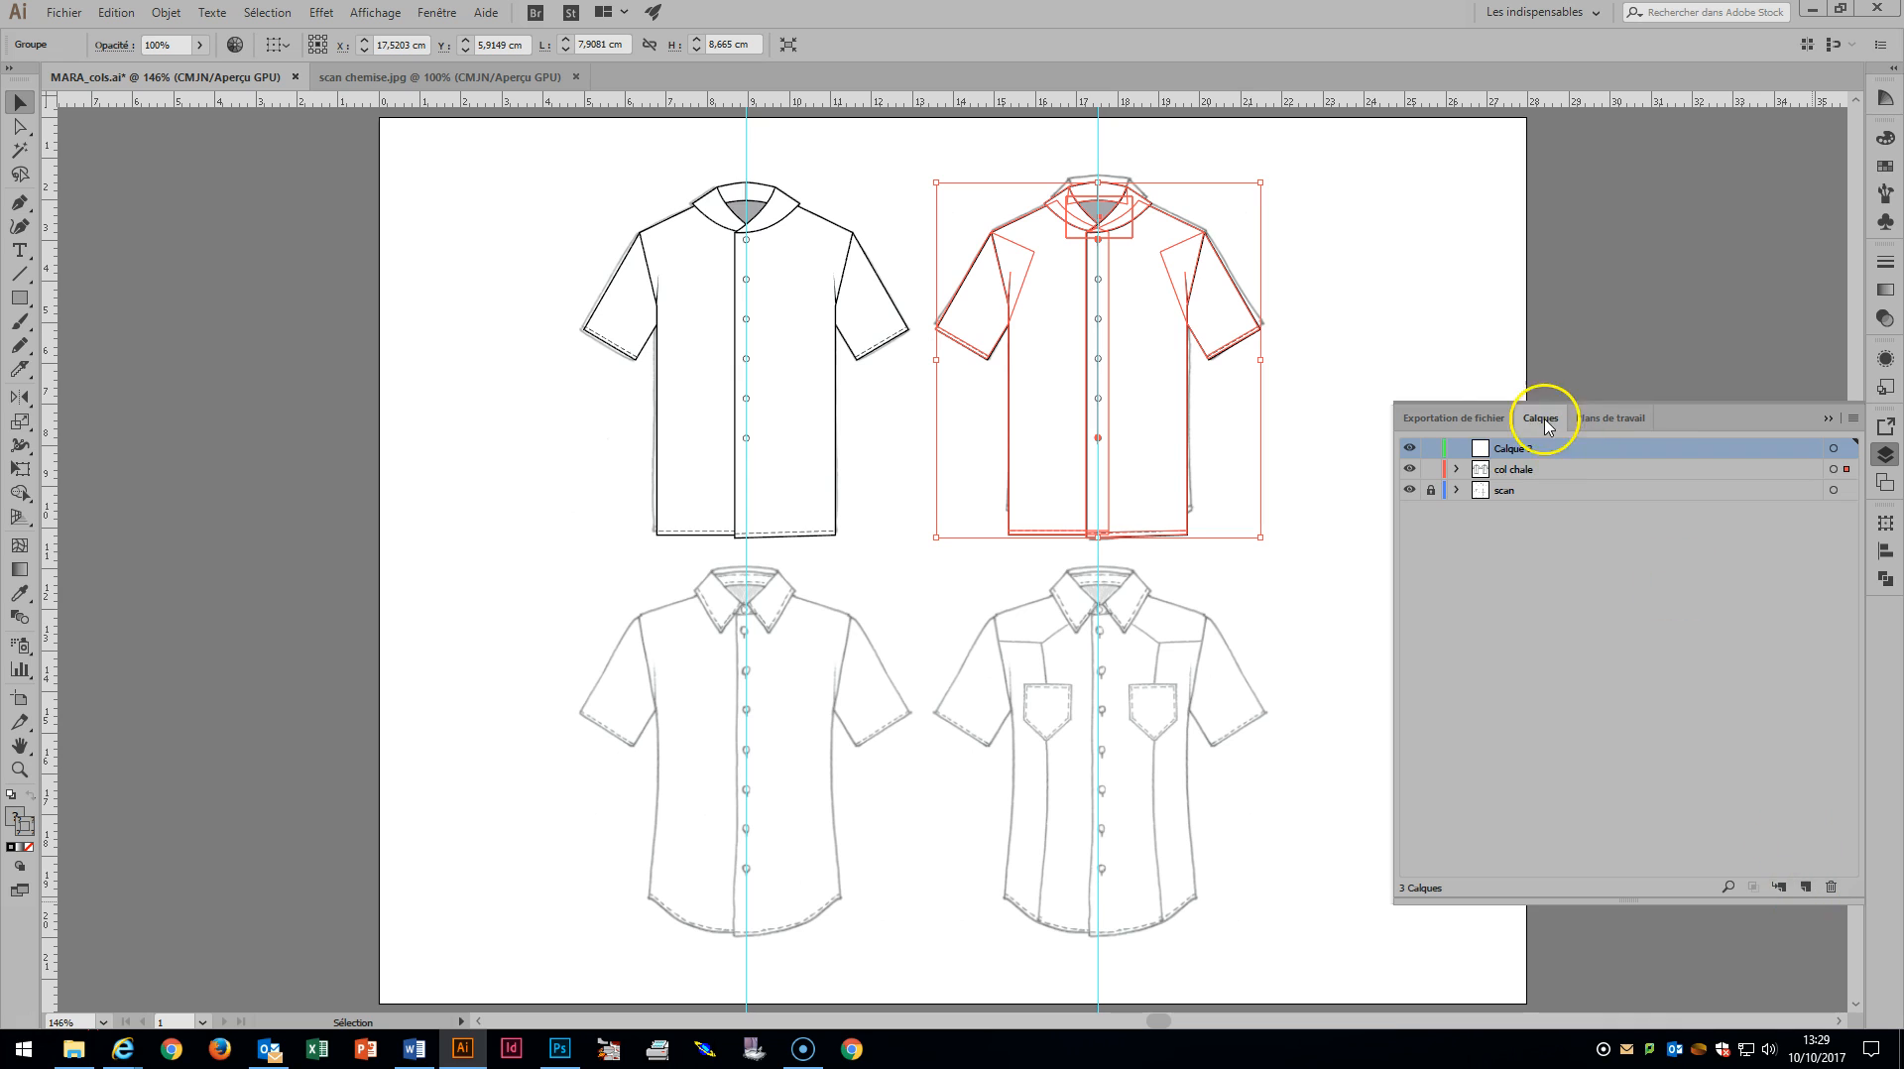
Move the shirt copy onto a new layer named "col tailleur" and lock the "col chale" layer.
double_click(1505, 442)
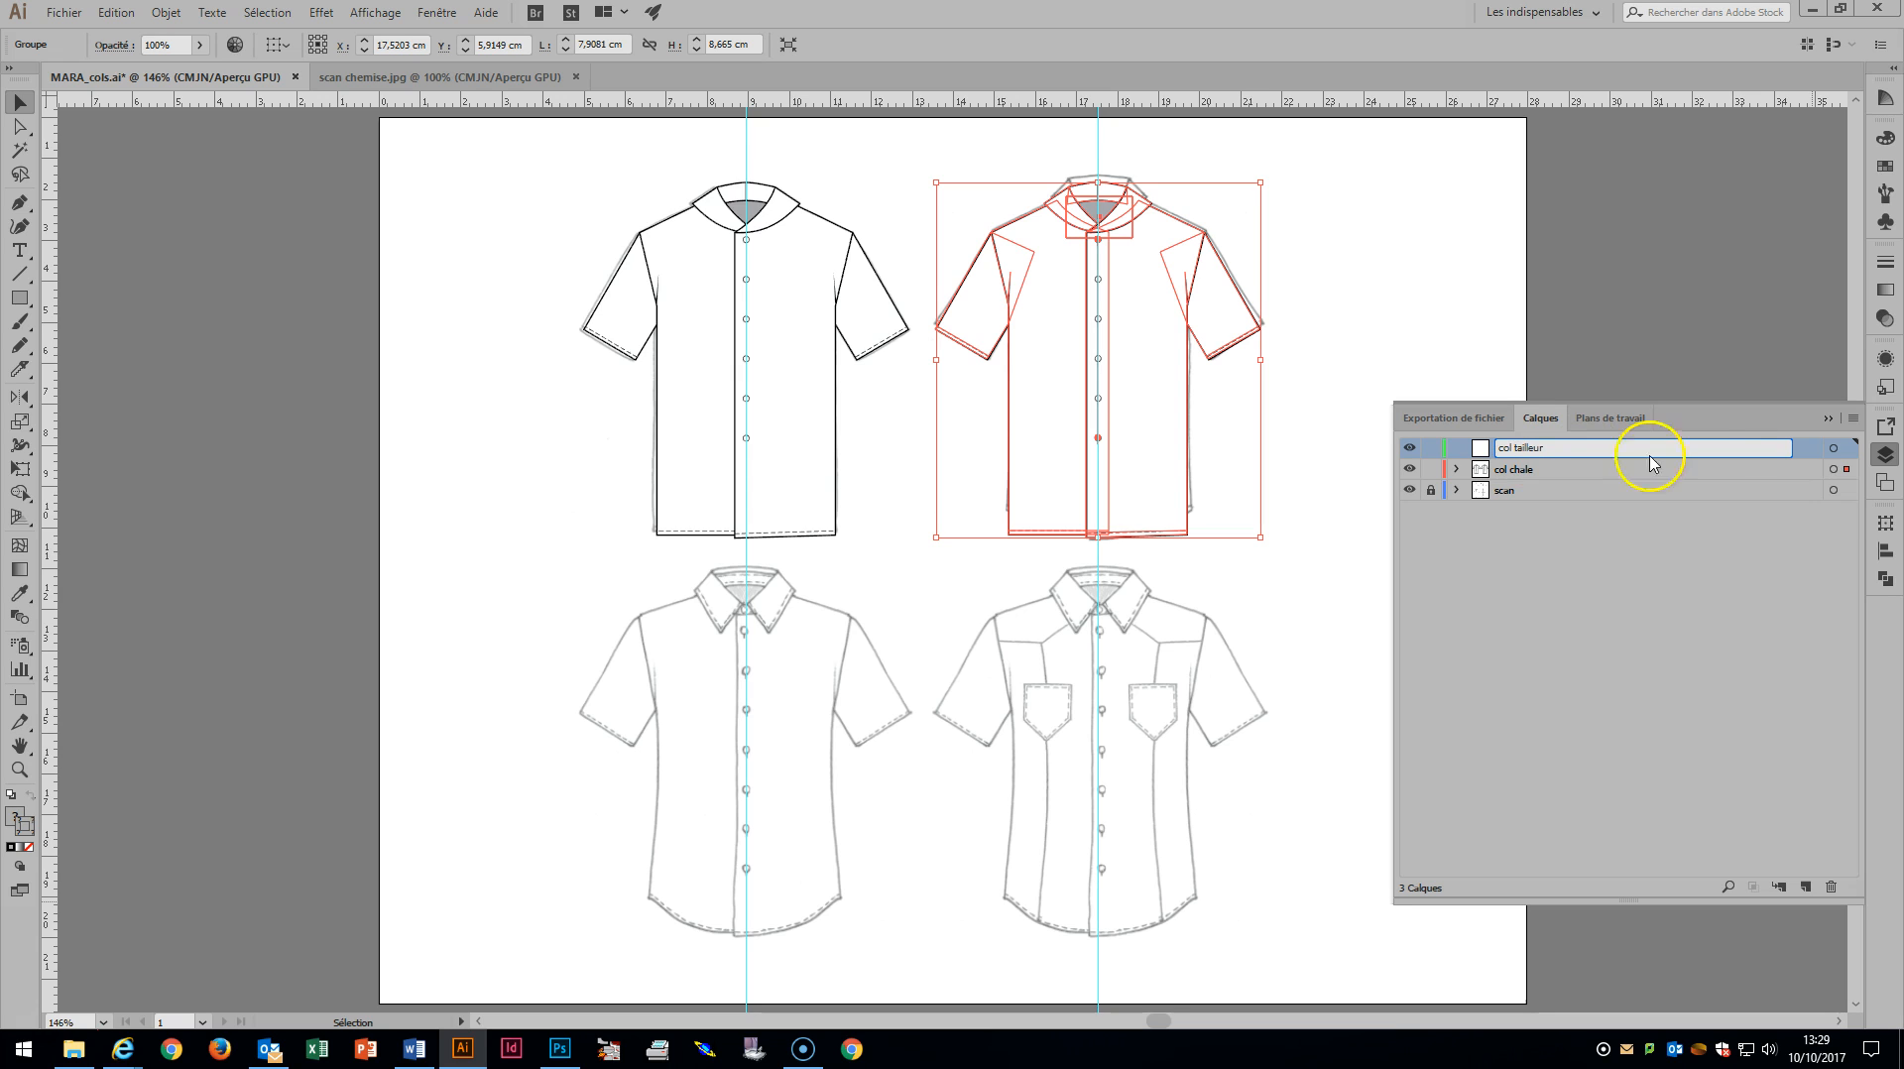
drag(1843, 477, 1839, 448)
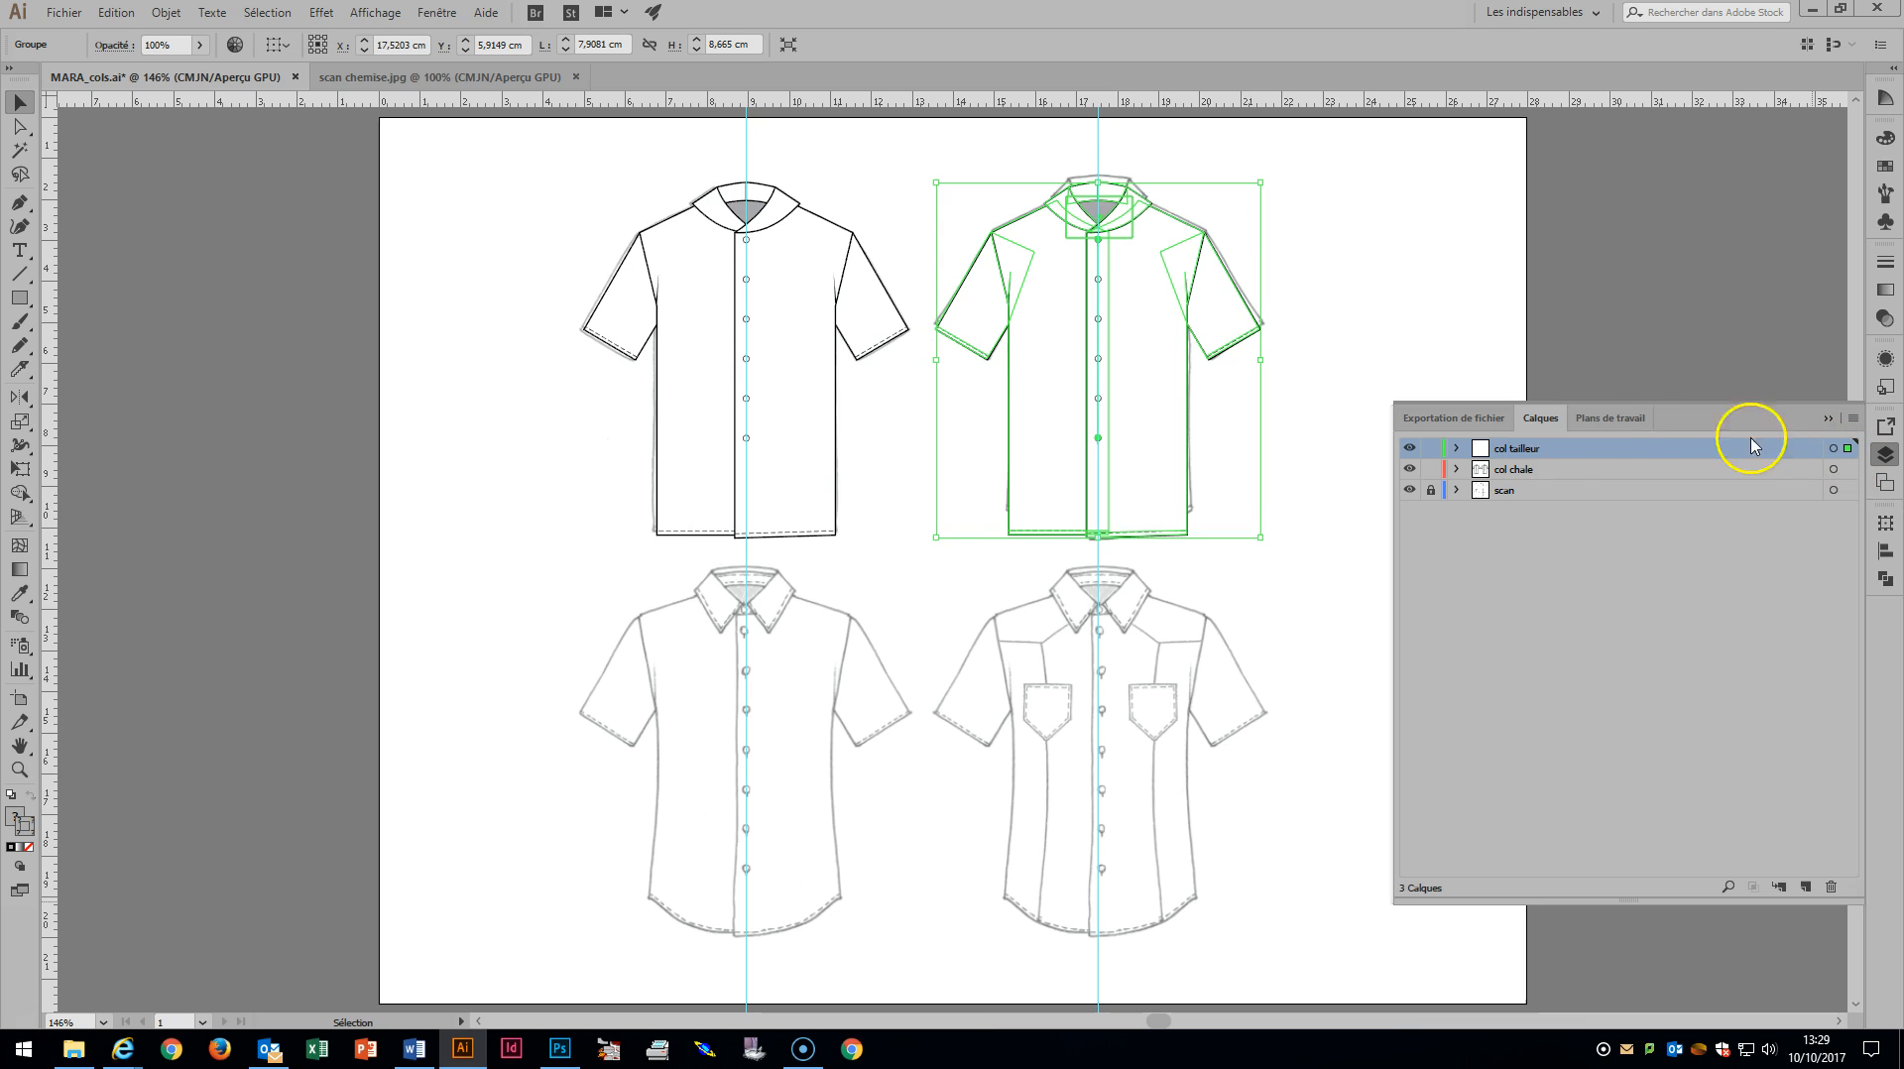
click(1429, 470)
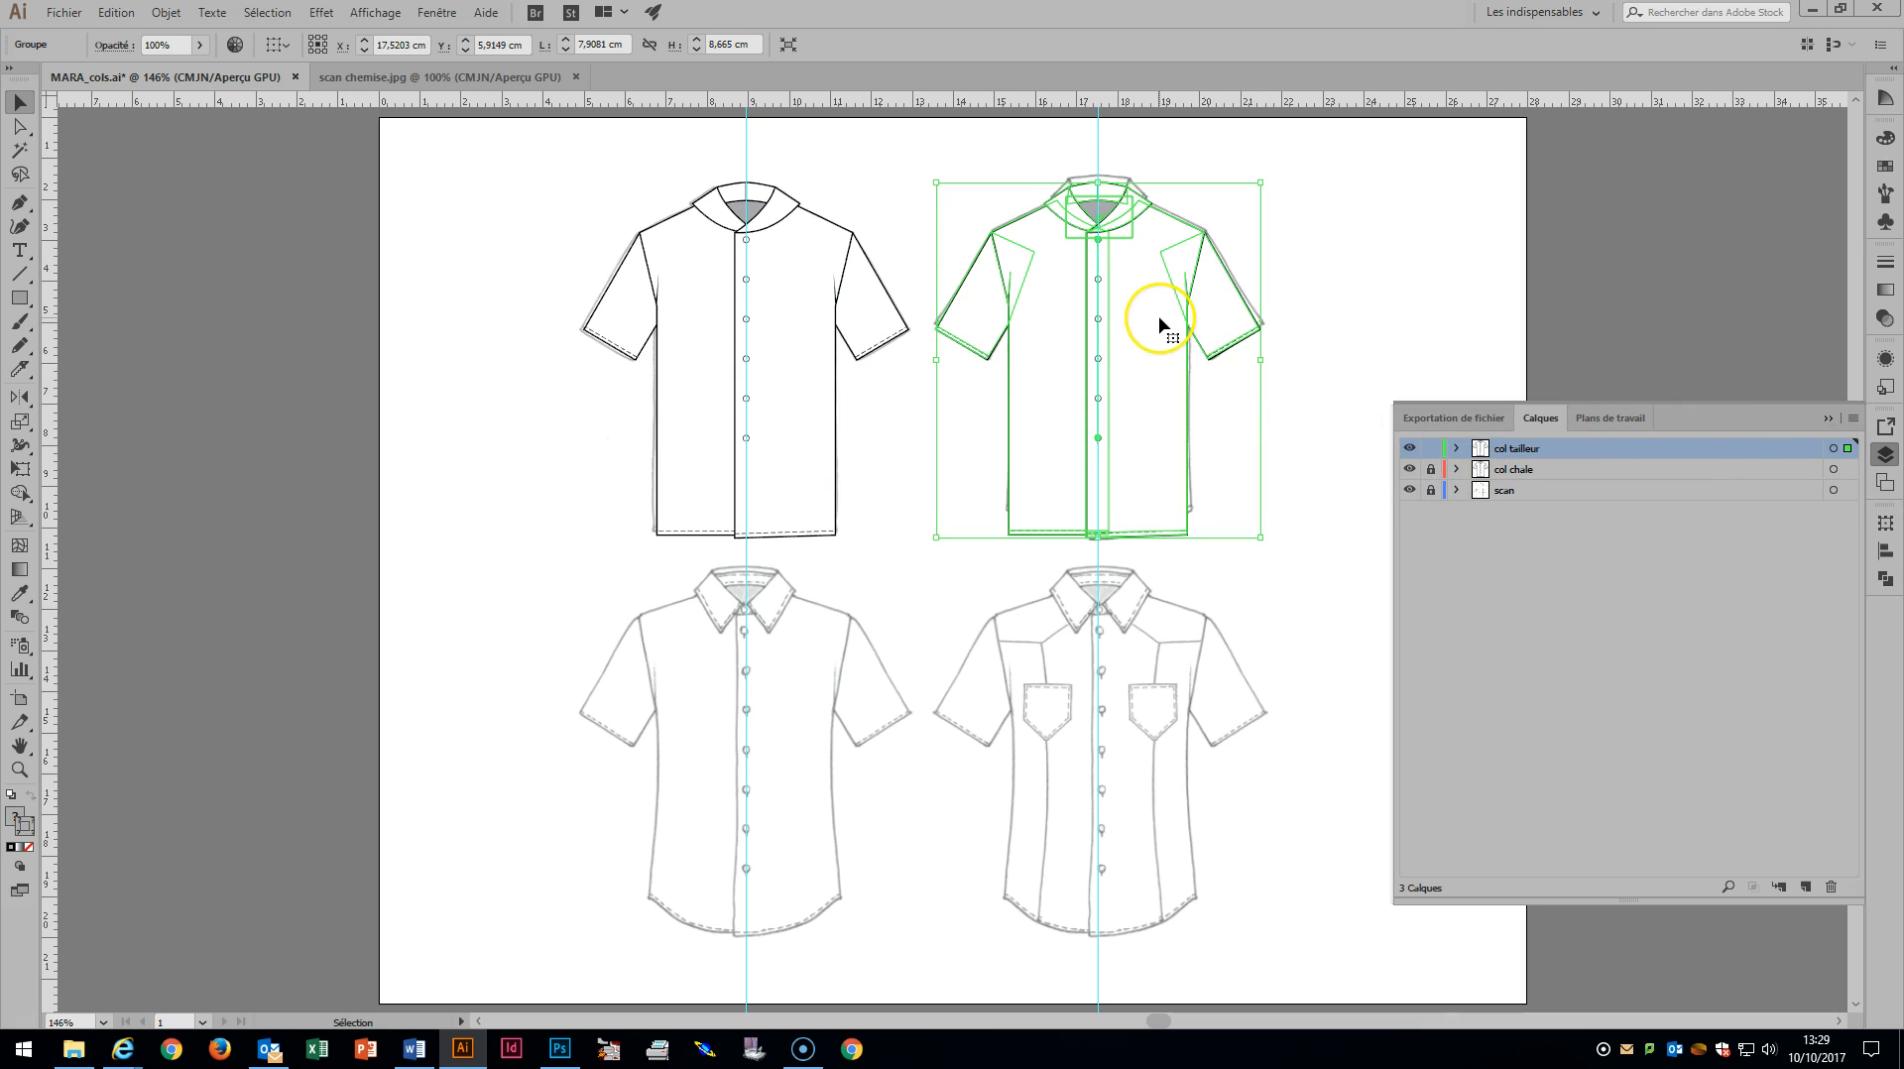
Centre the shirt copy horizontally on its vertical guide, using the guide as key object, with the scan layer locked again at the end.
key(z)
drag(908, 163, 1349, 597)
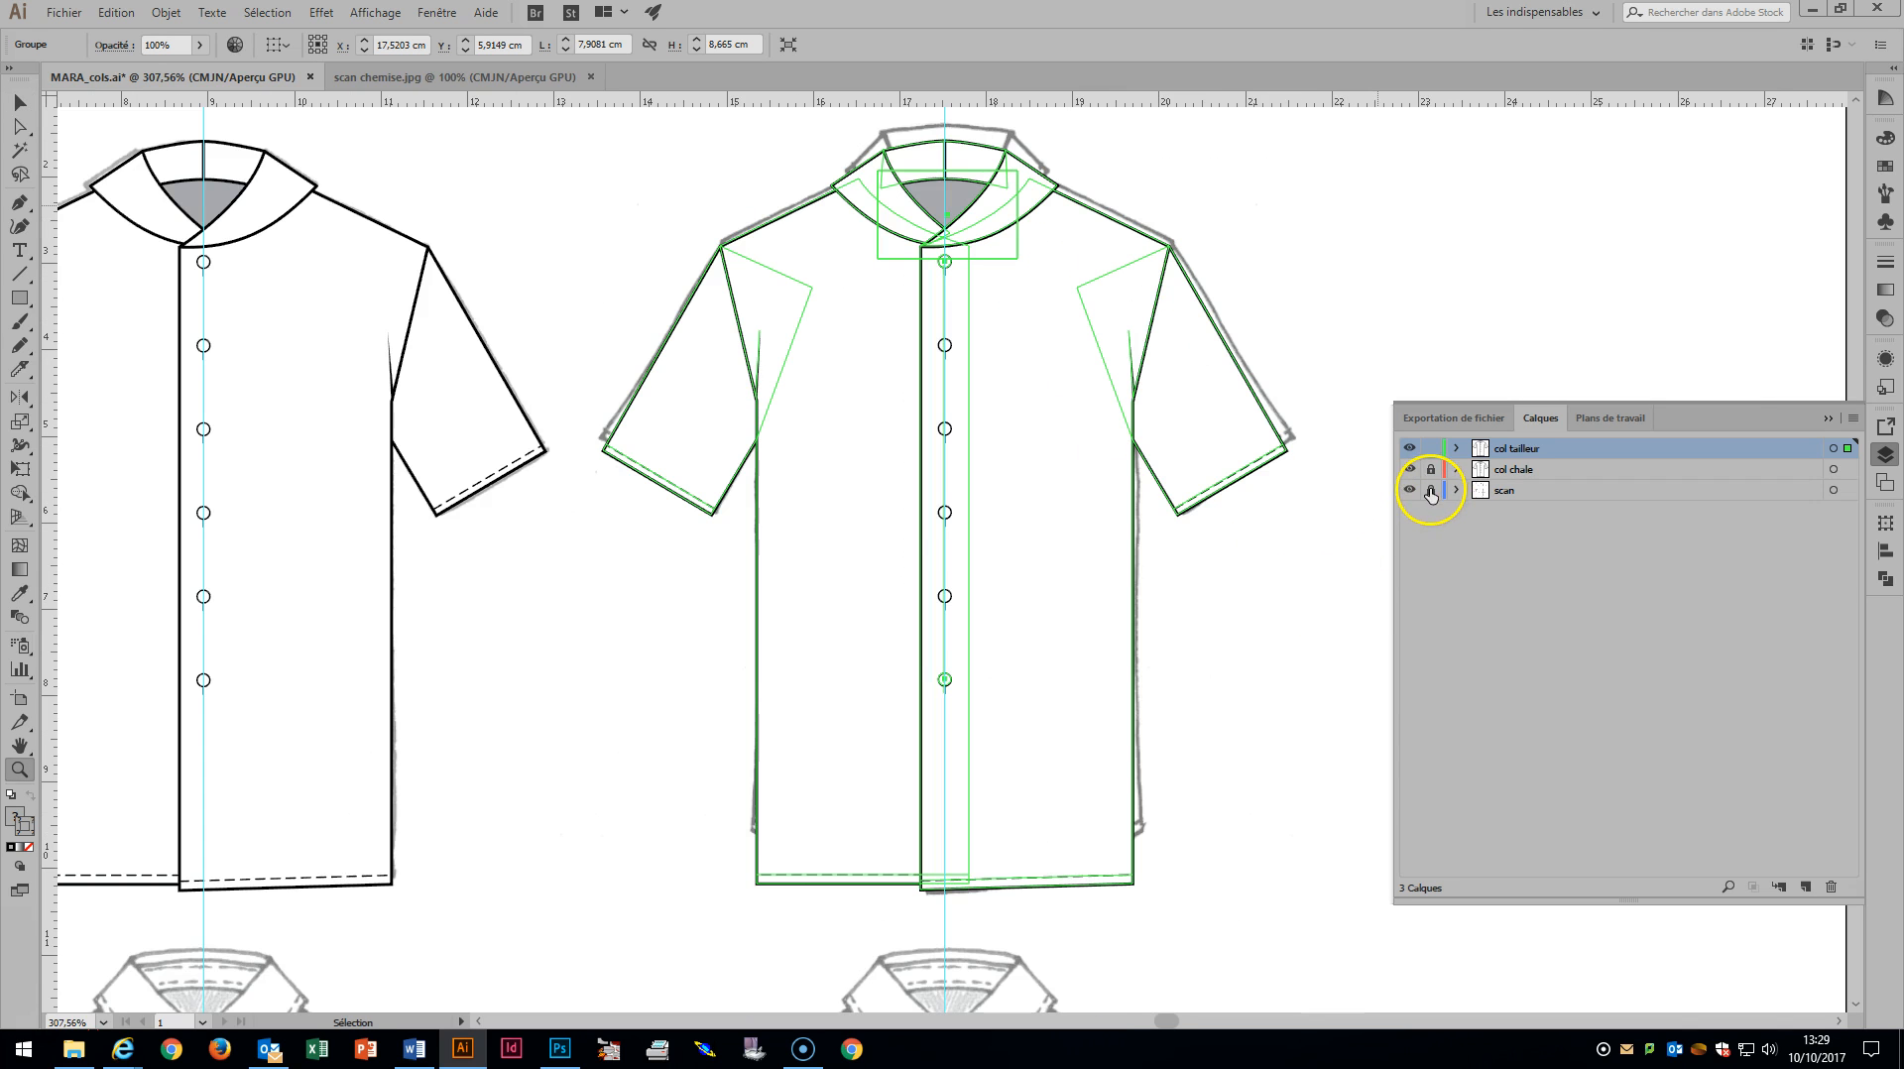
scroll(673, 429, up, 3)
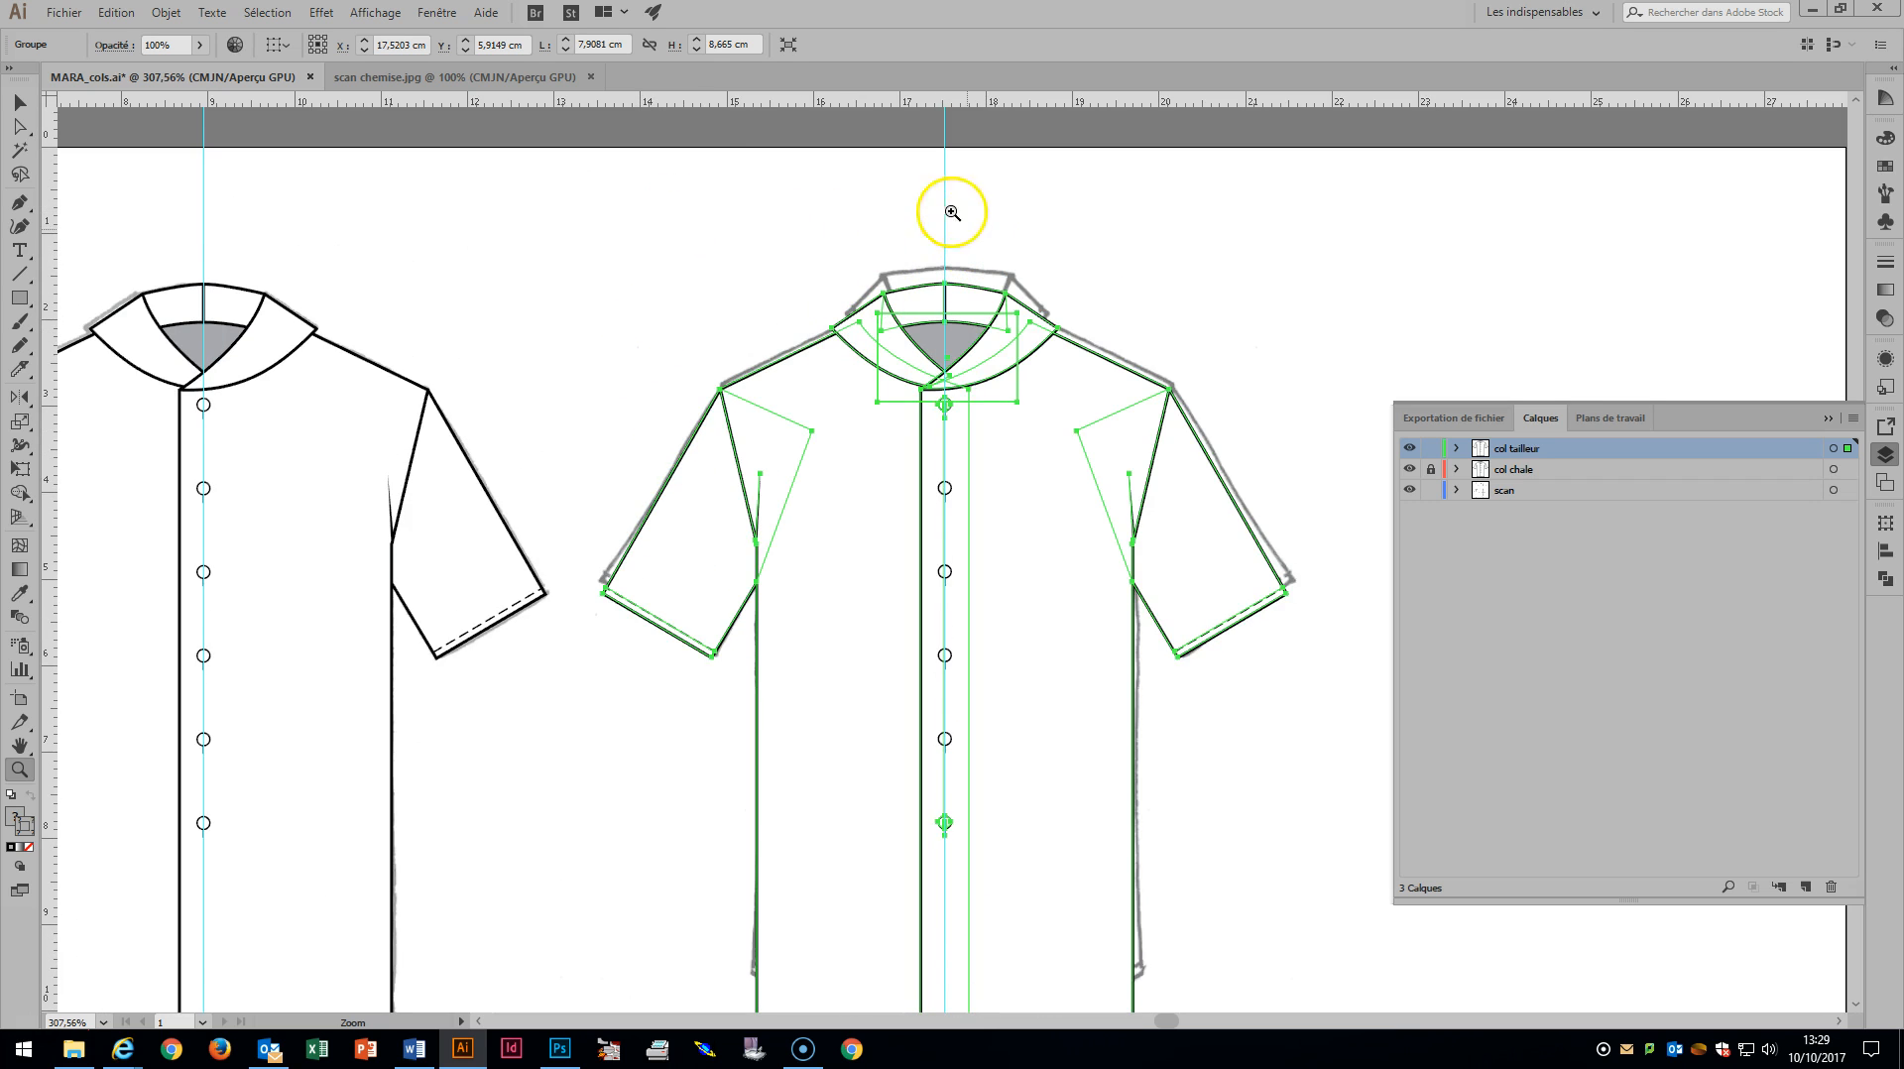
click(19, 128)
click(19, 128)
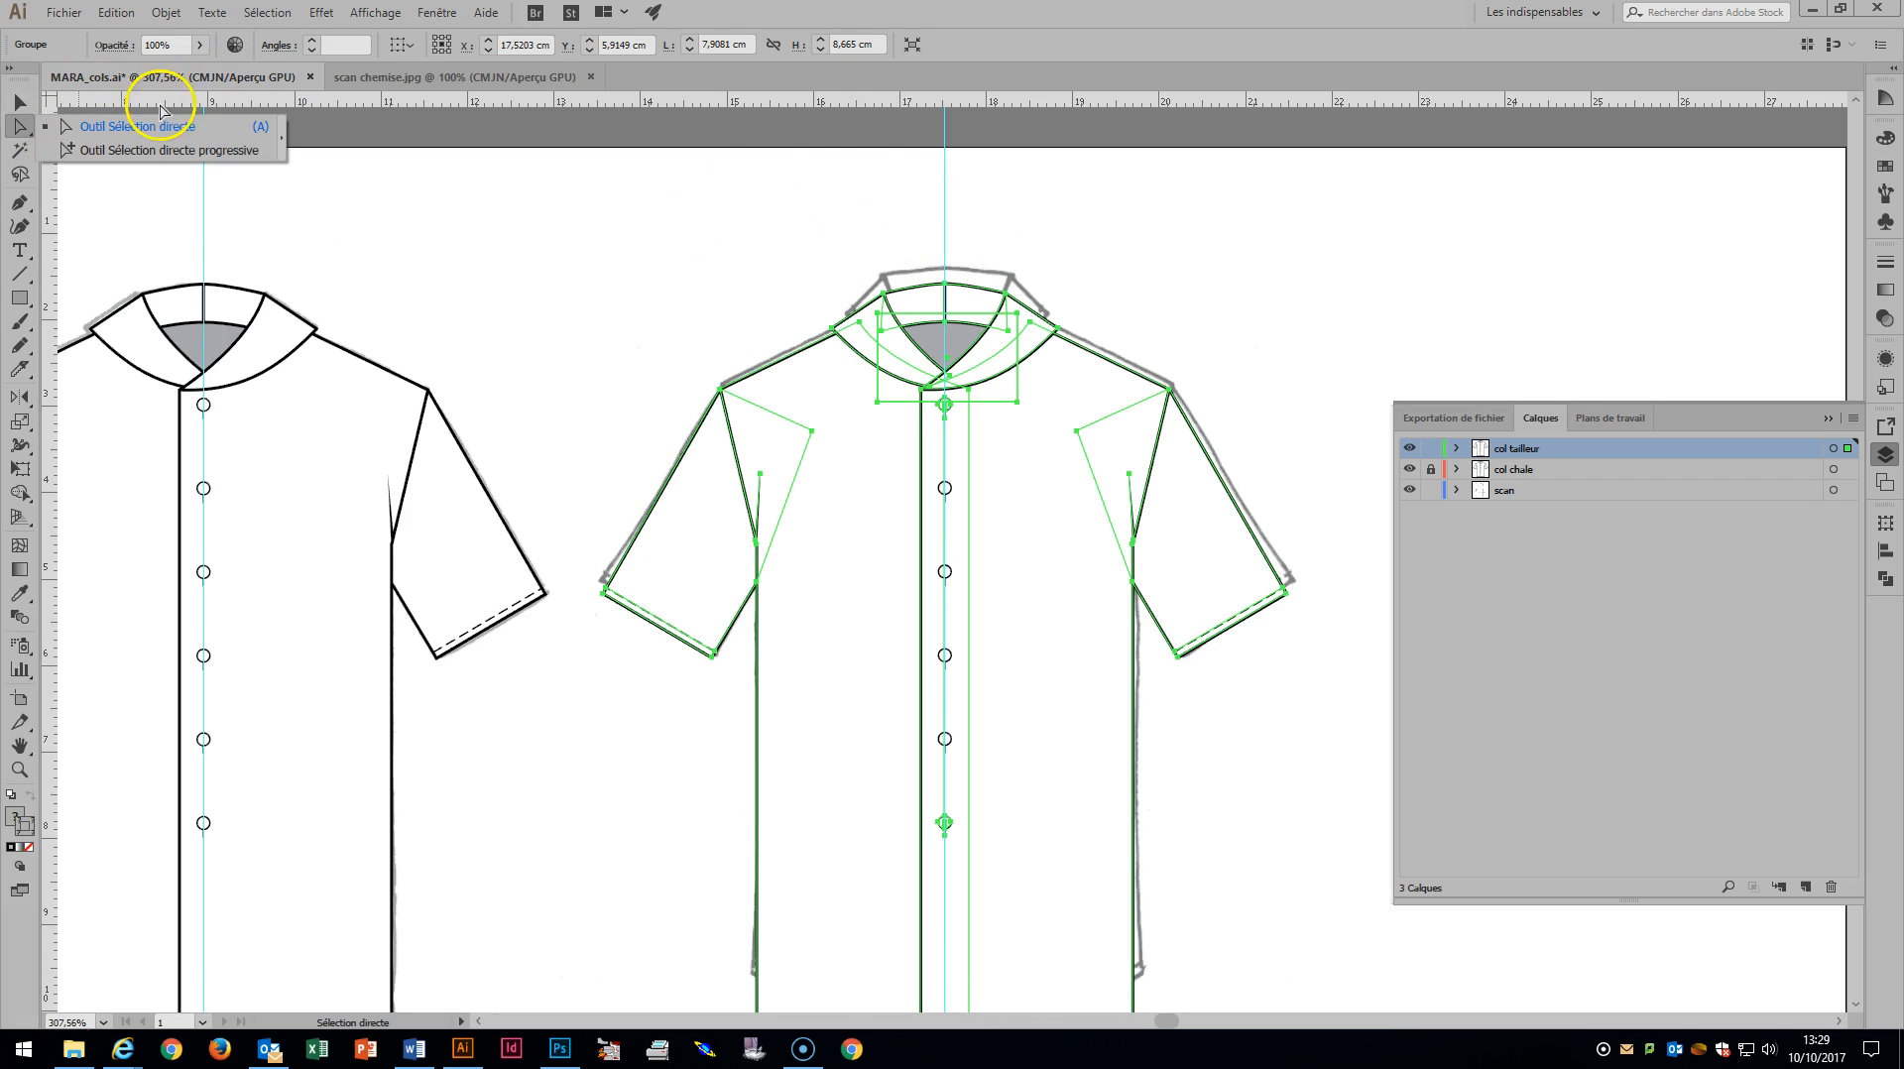
click(24, 103)
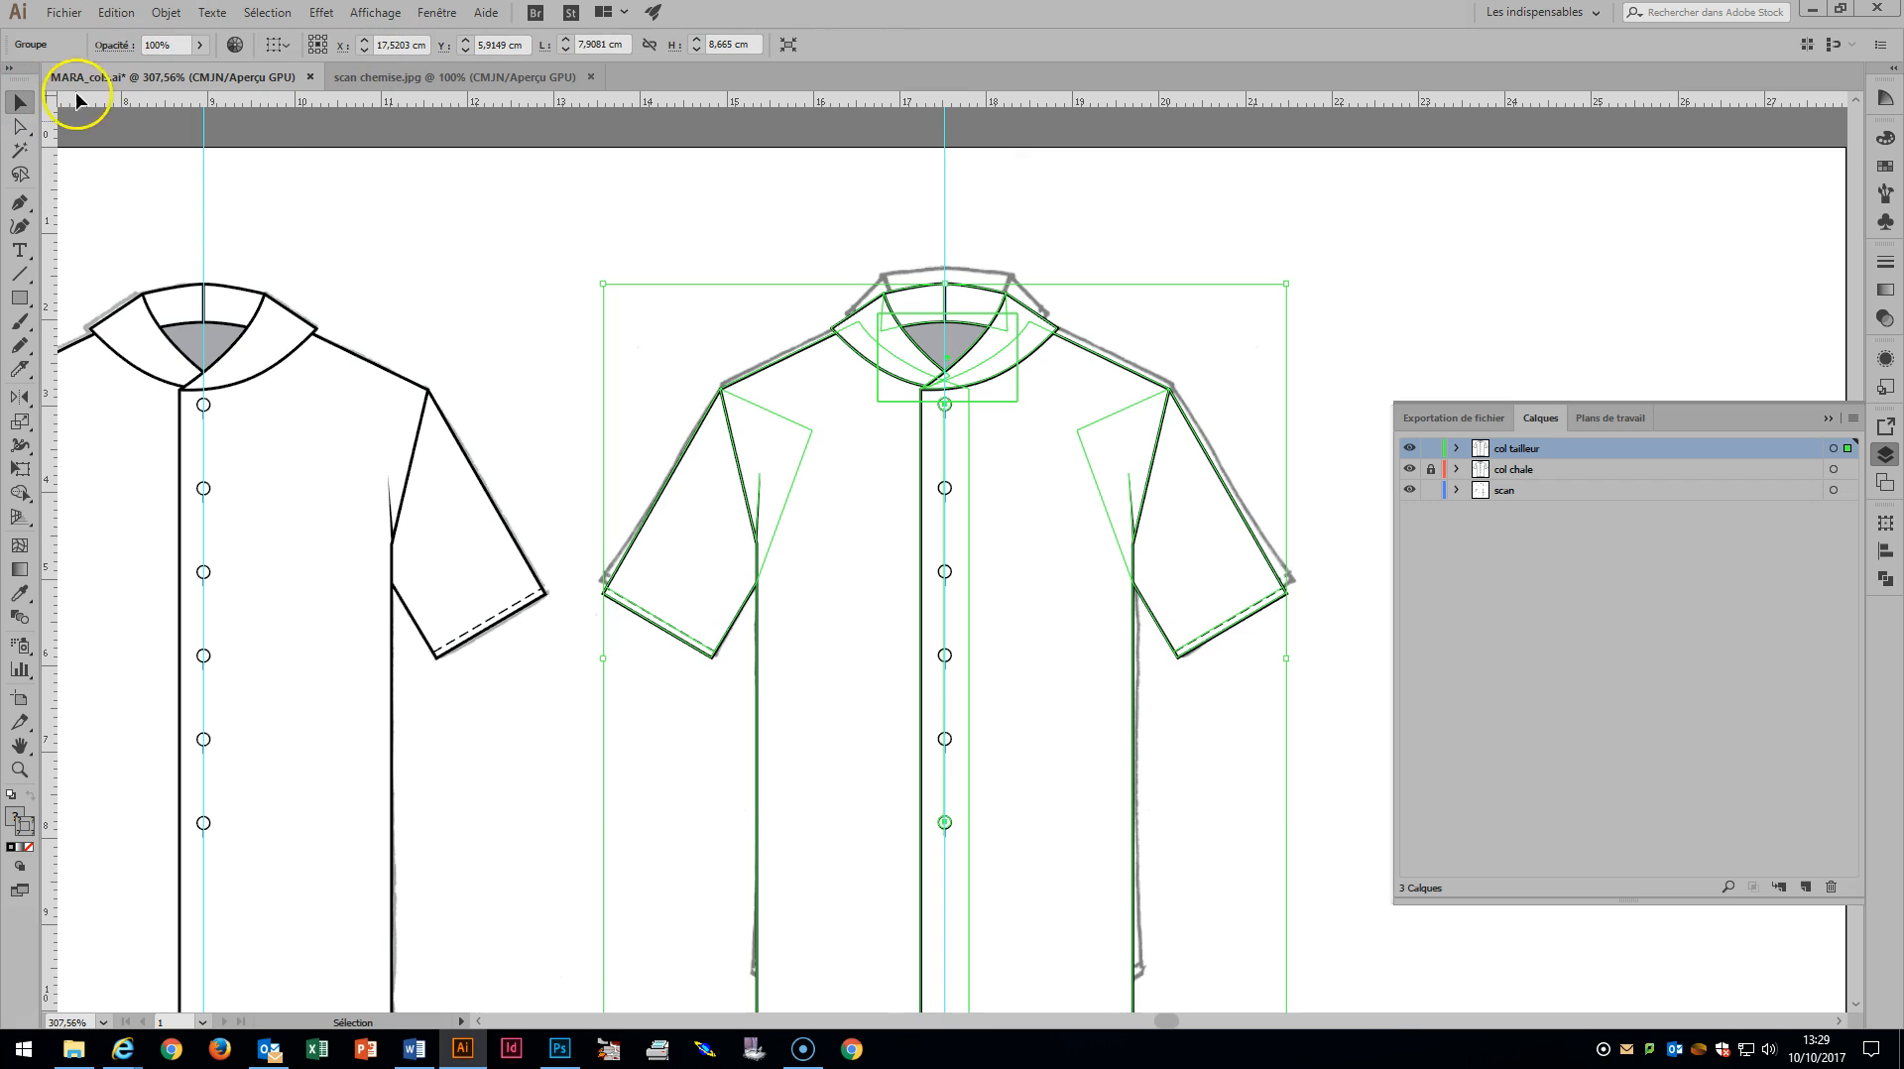
shift+click(945, 205)
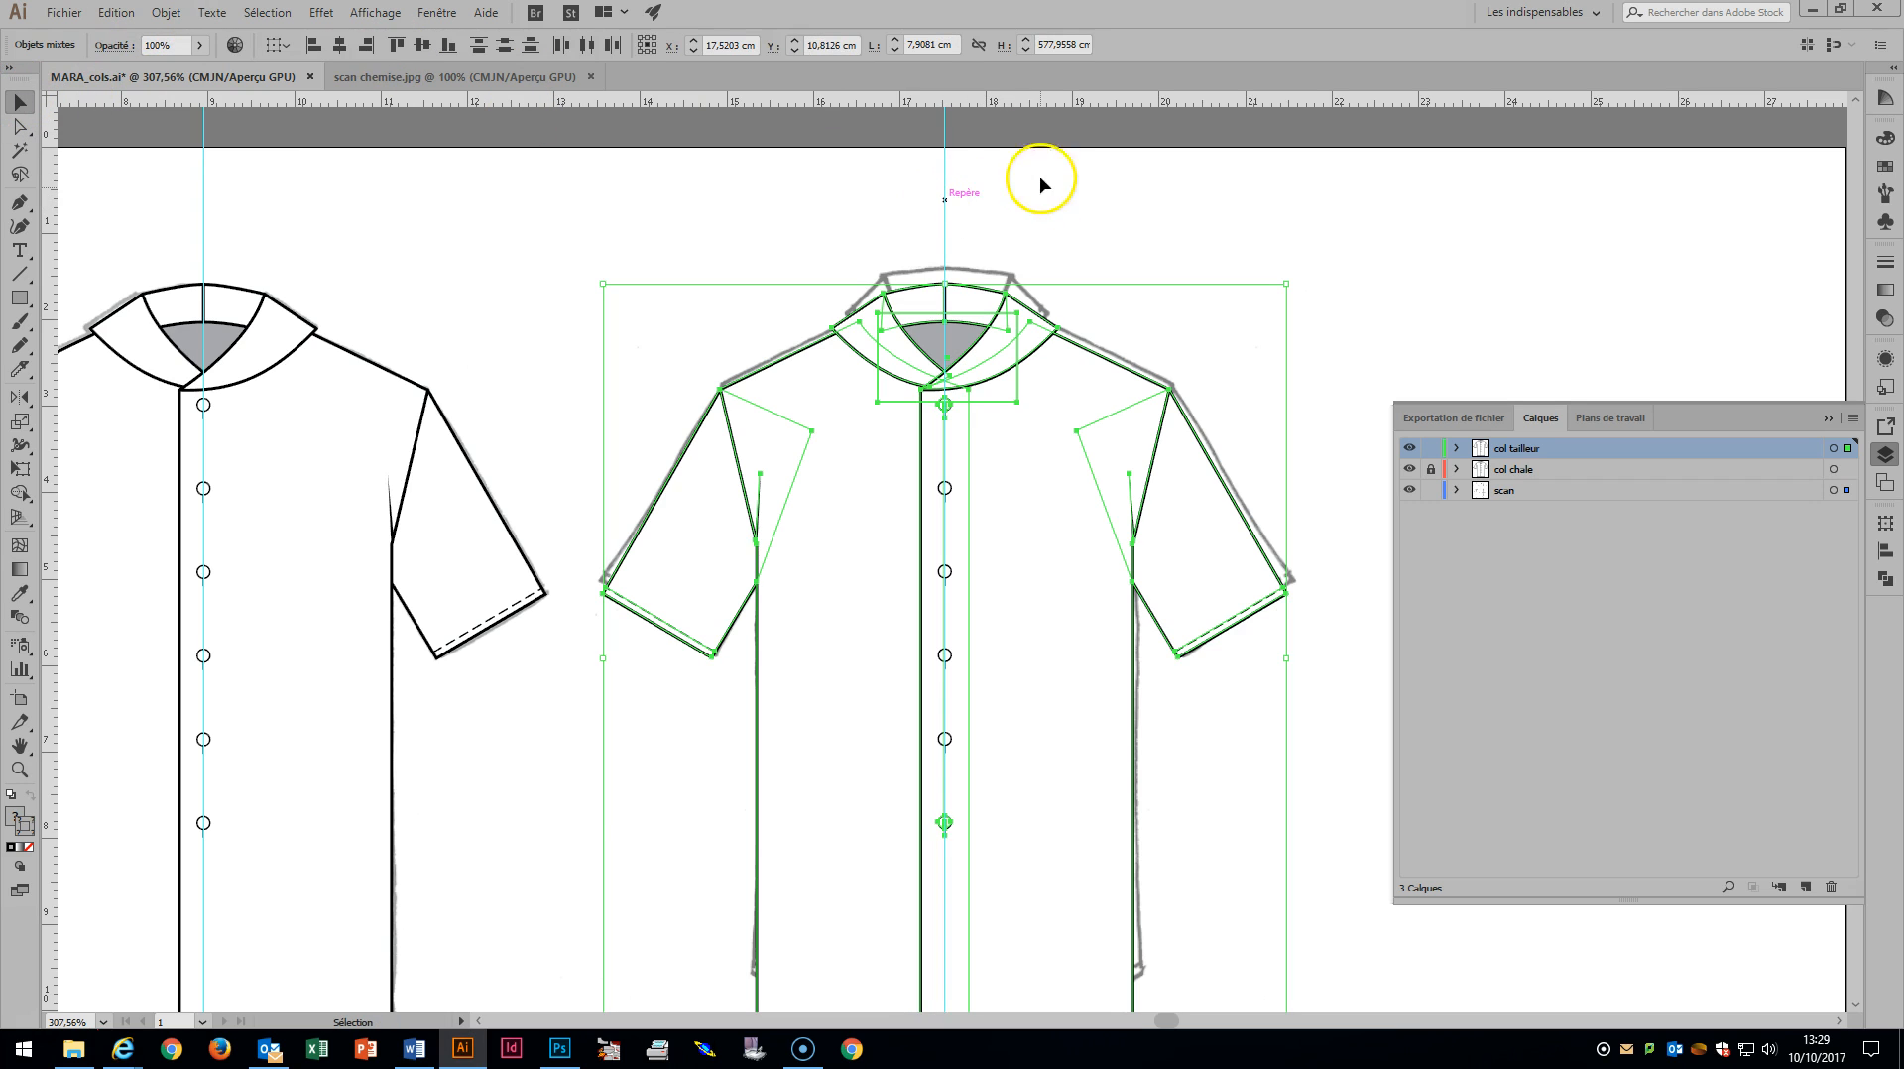
click(294, 50)
click(304, 77)
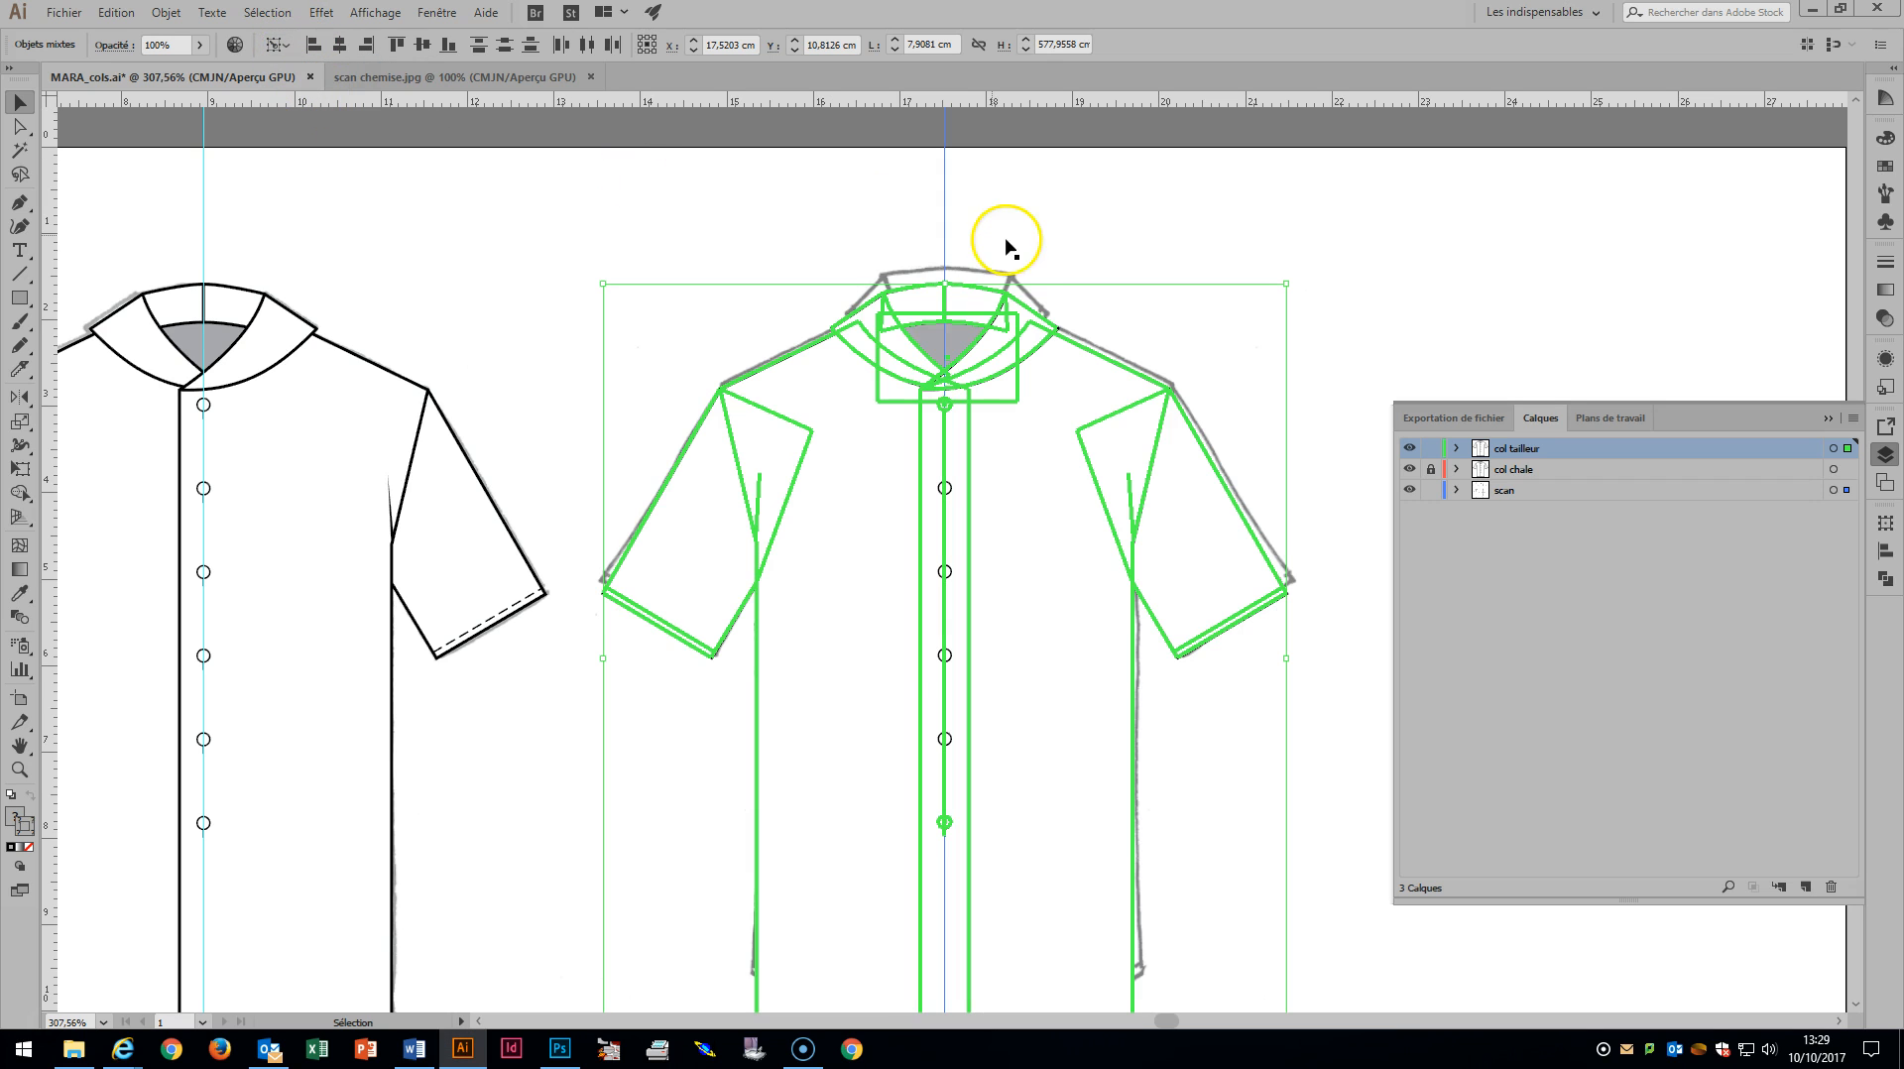
click(945, 189)
click(347, 51)
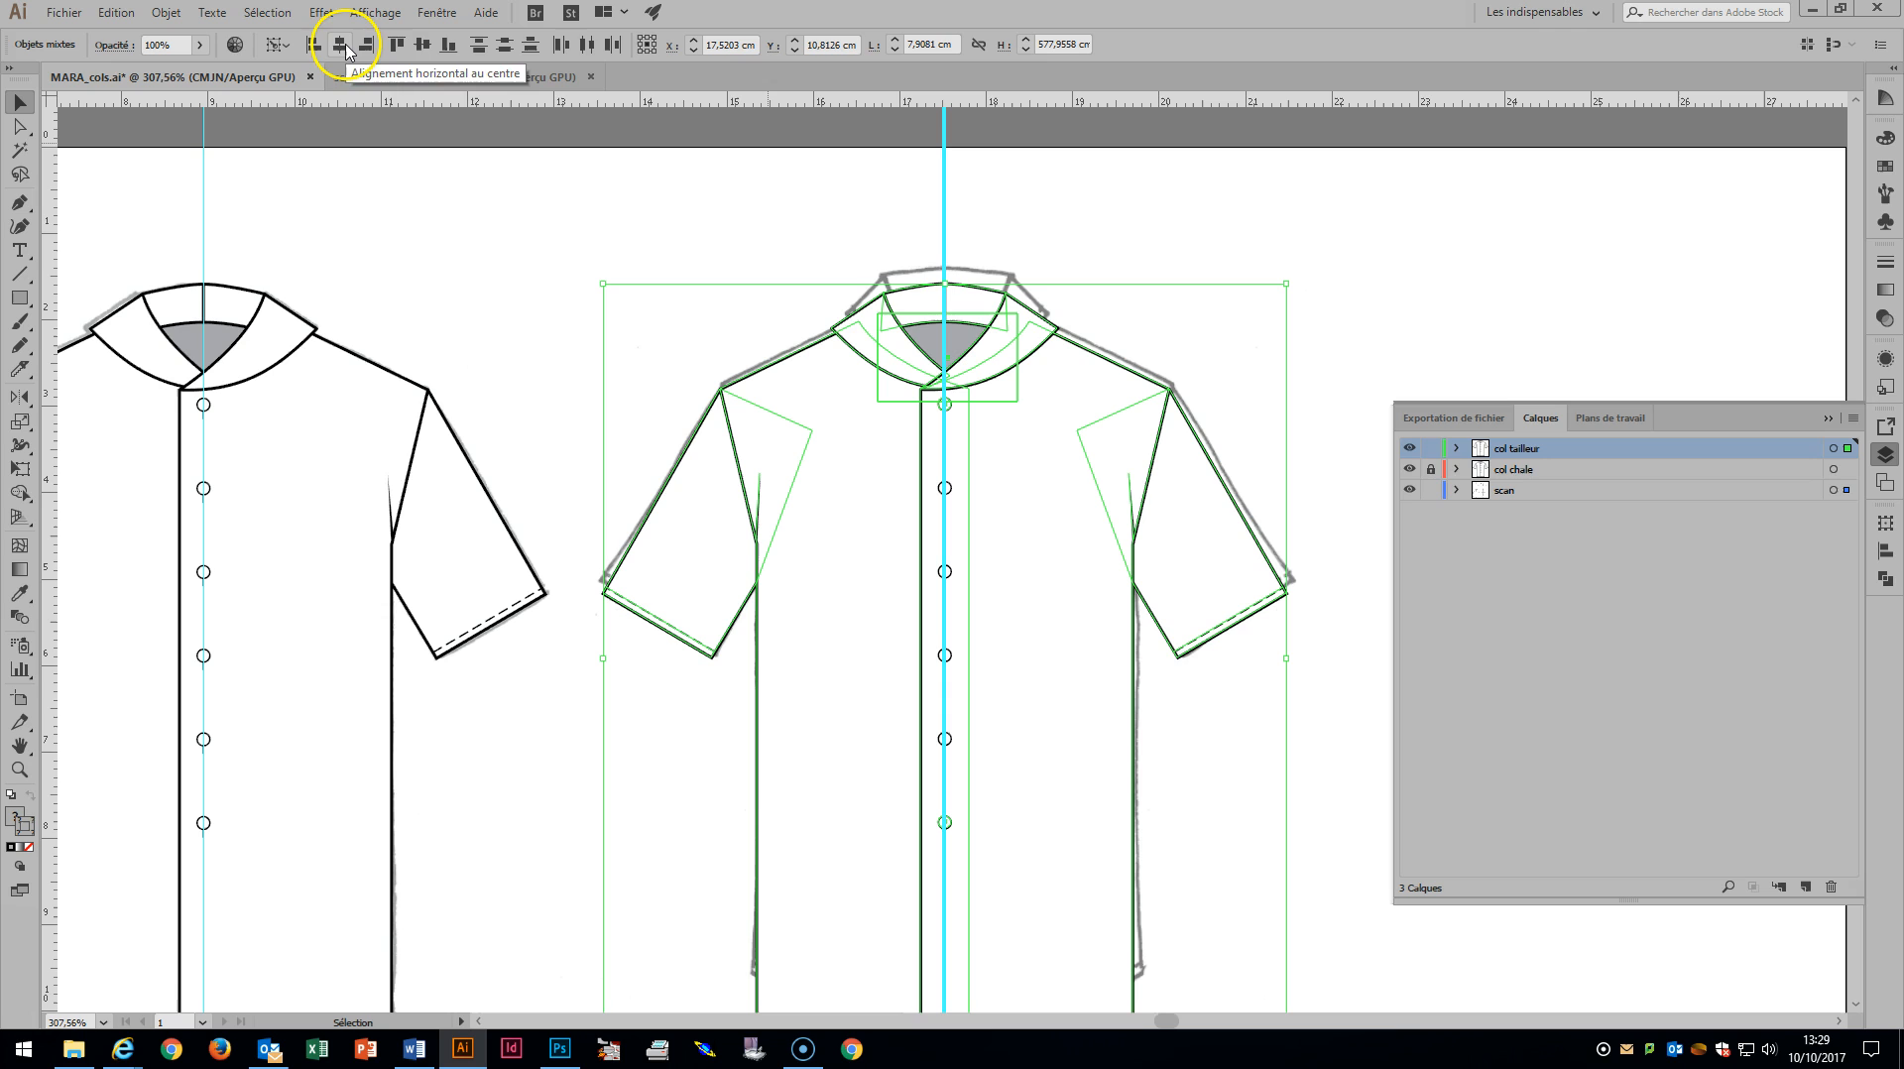
click(1429, 490)
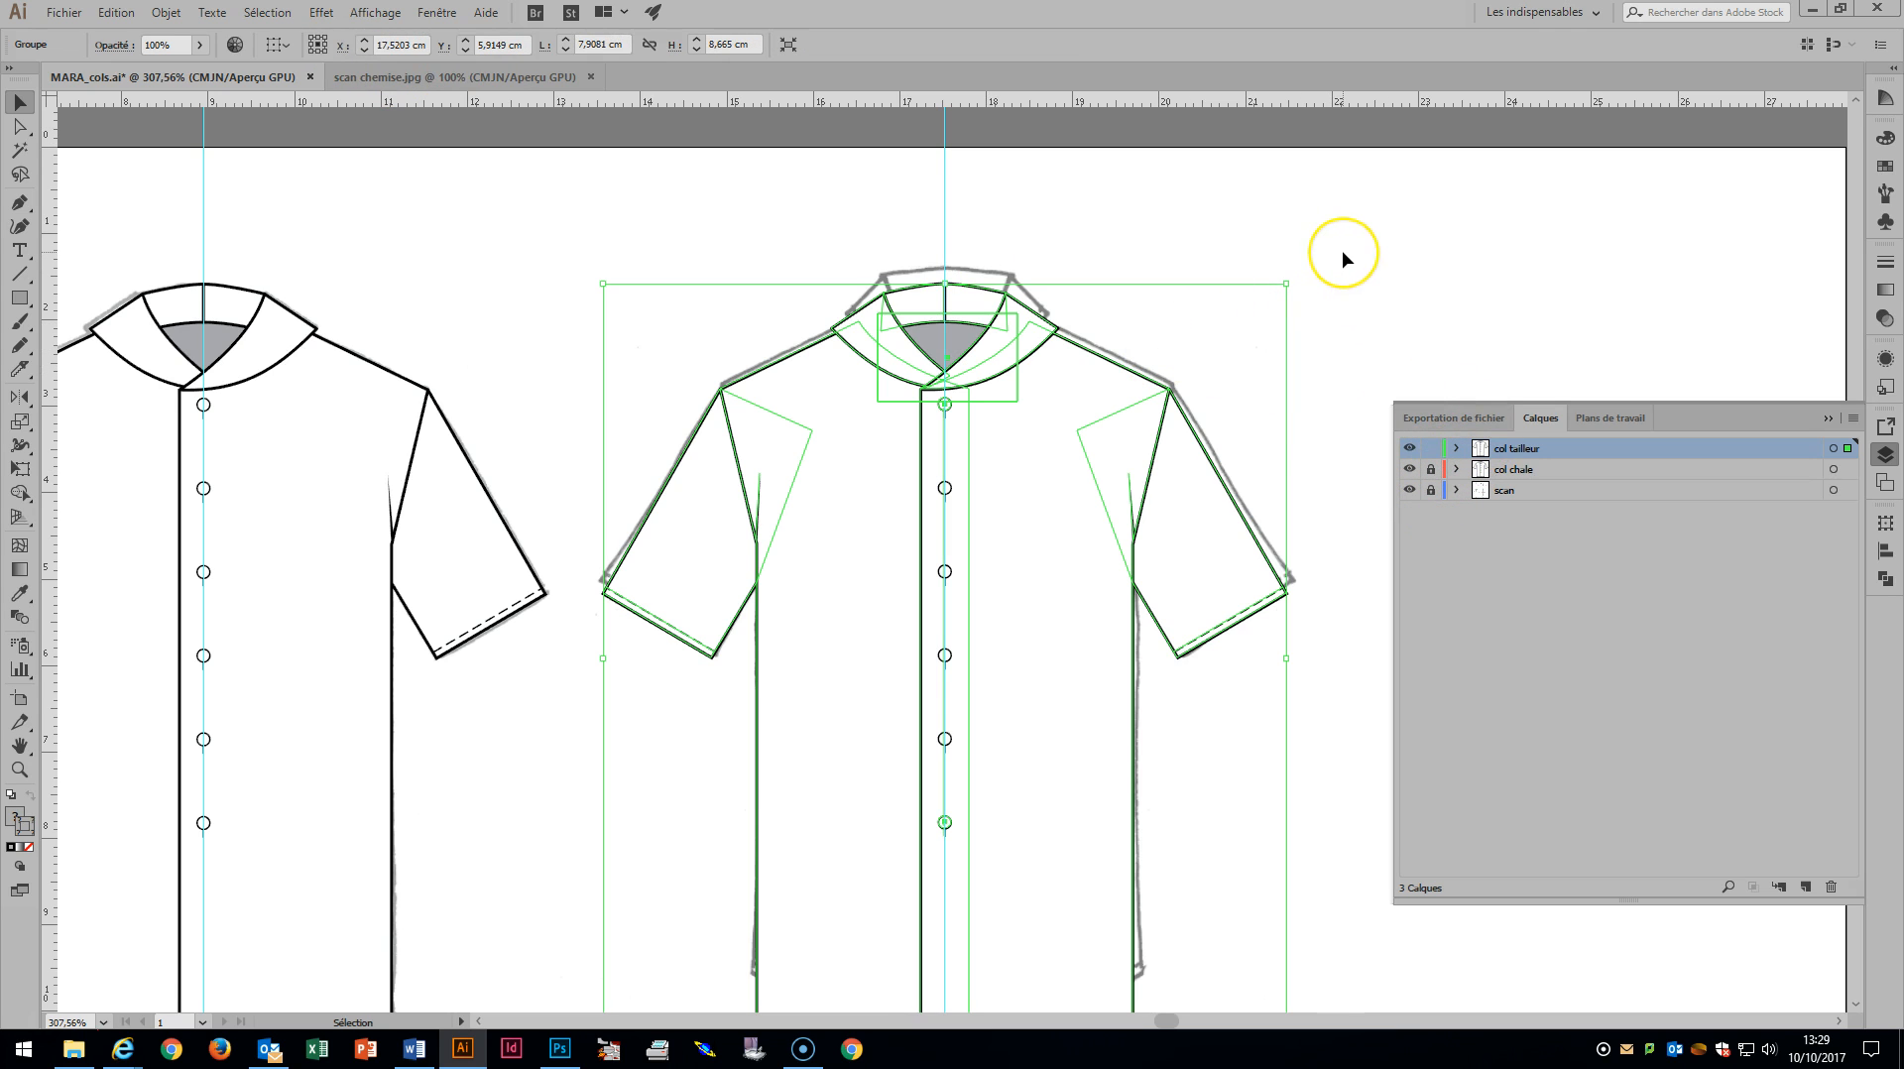
Nudge the shirt copy up about 0.07 cm so it fits the scanned shirt's shoulders, and deselect it.
key(Up)
key(Up)
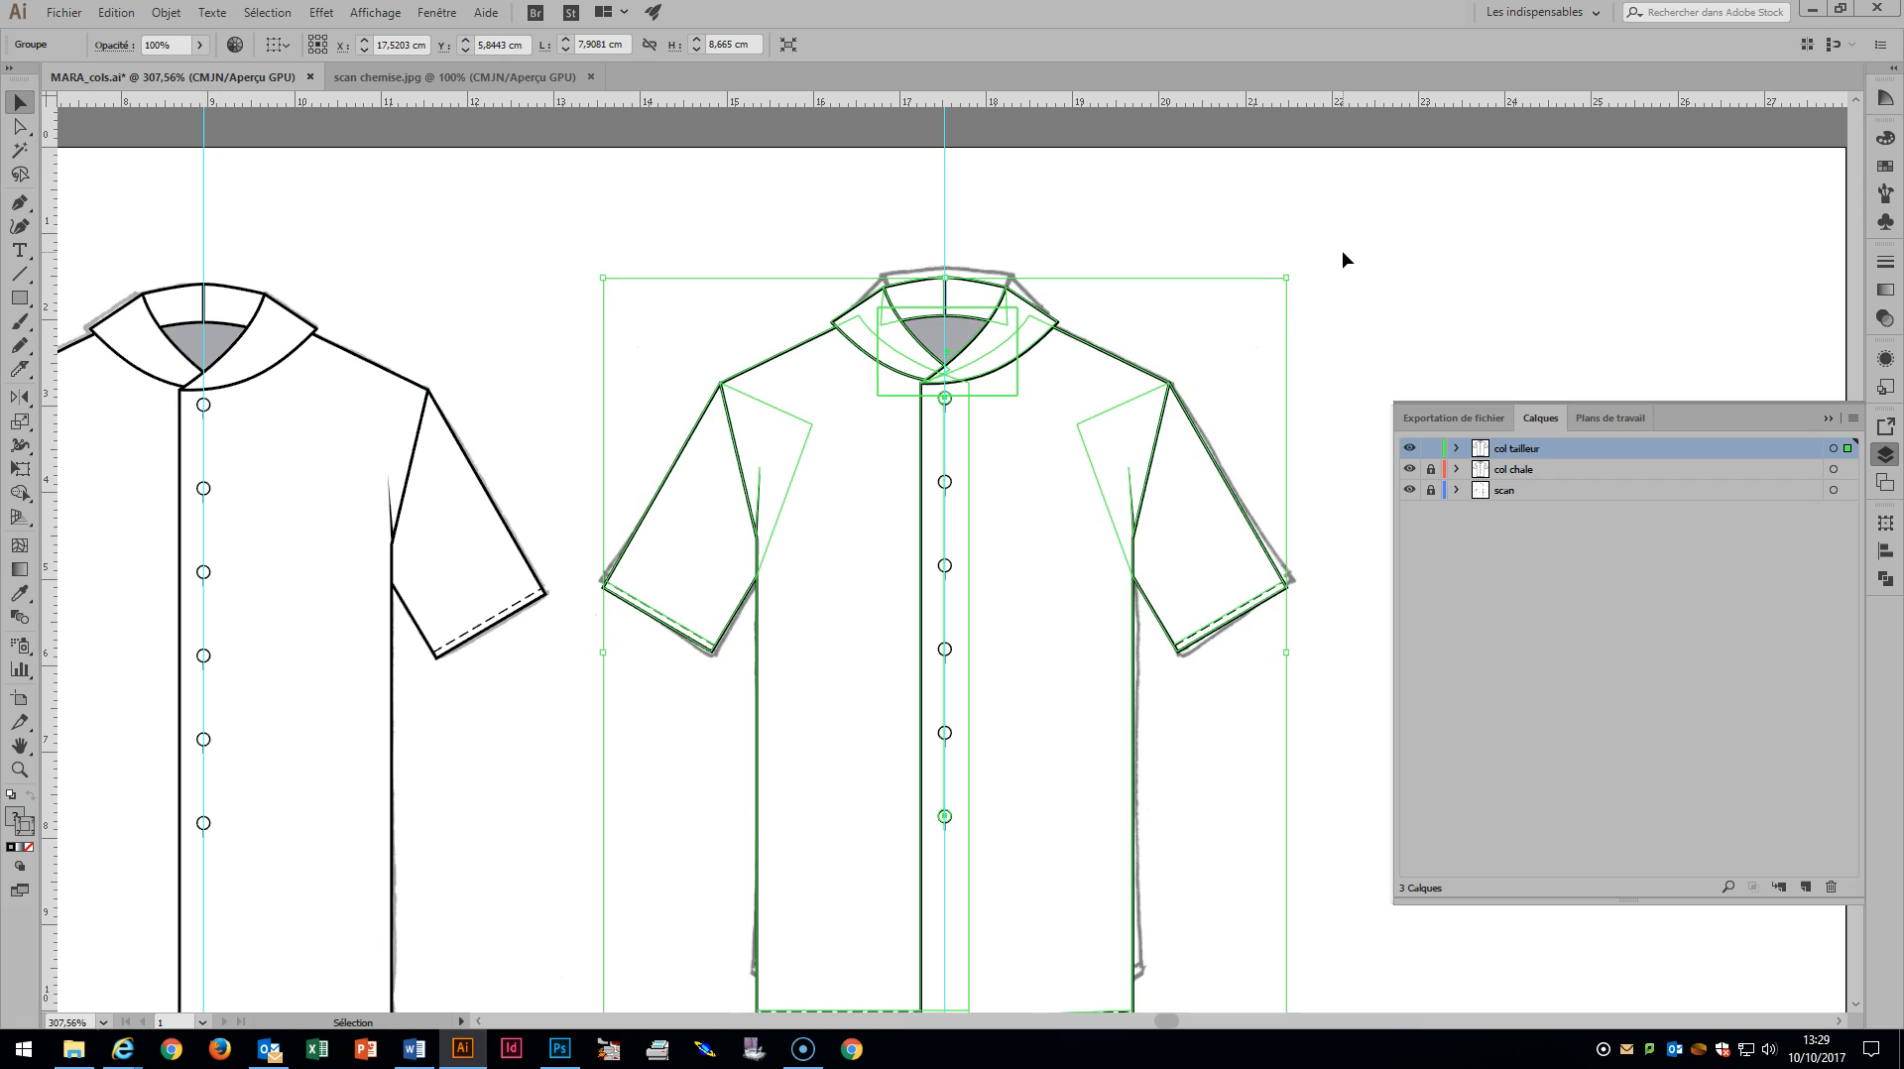
click(1386, 248)
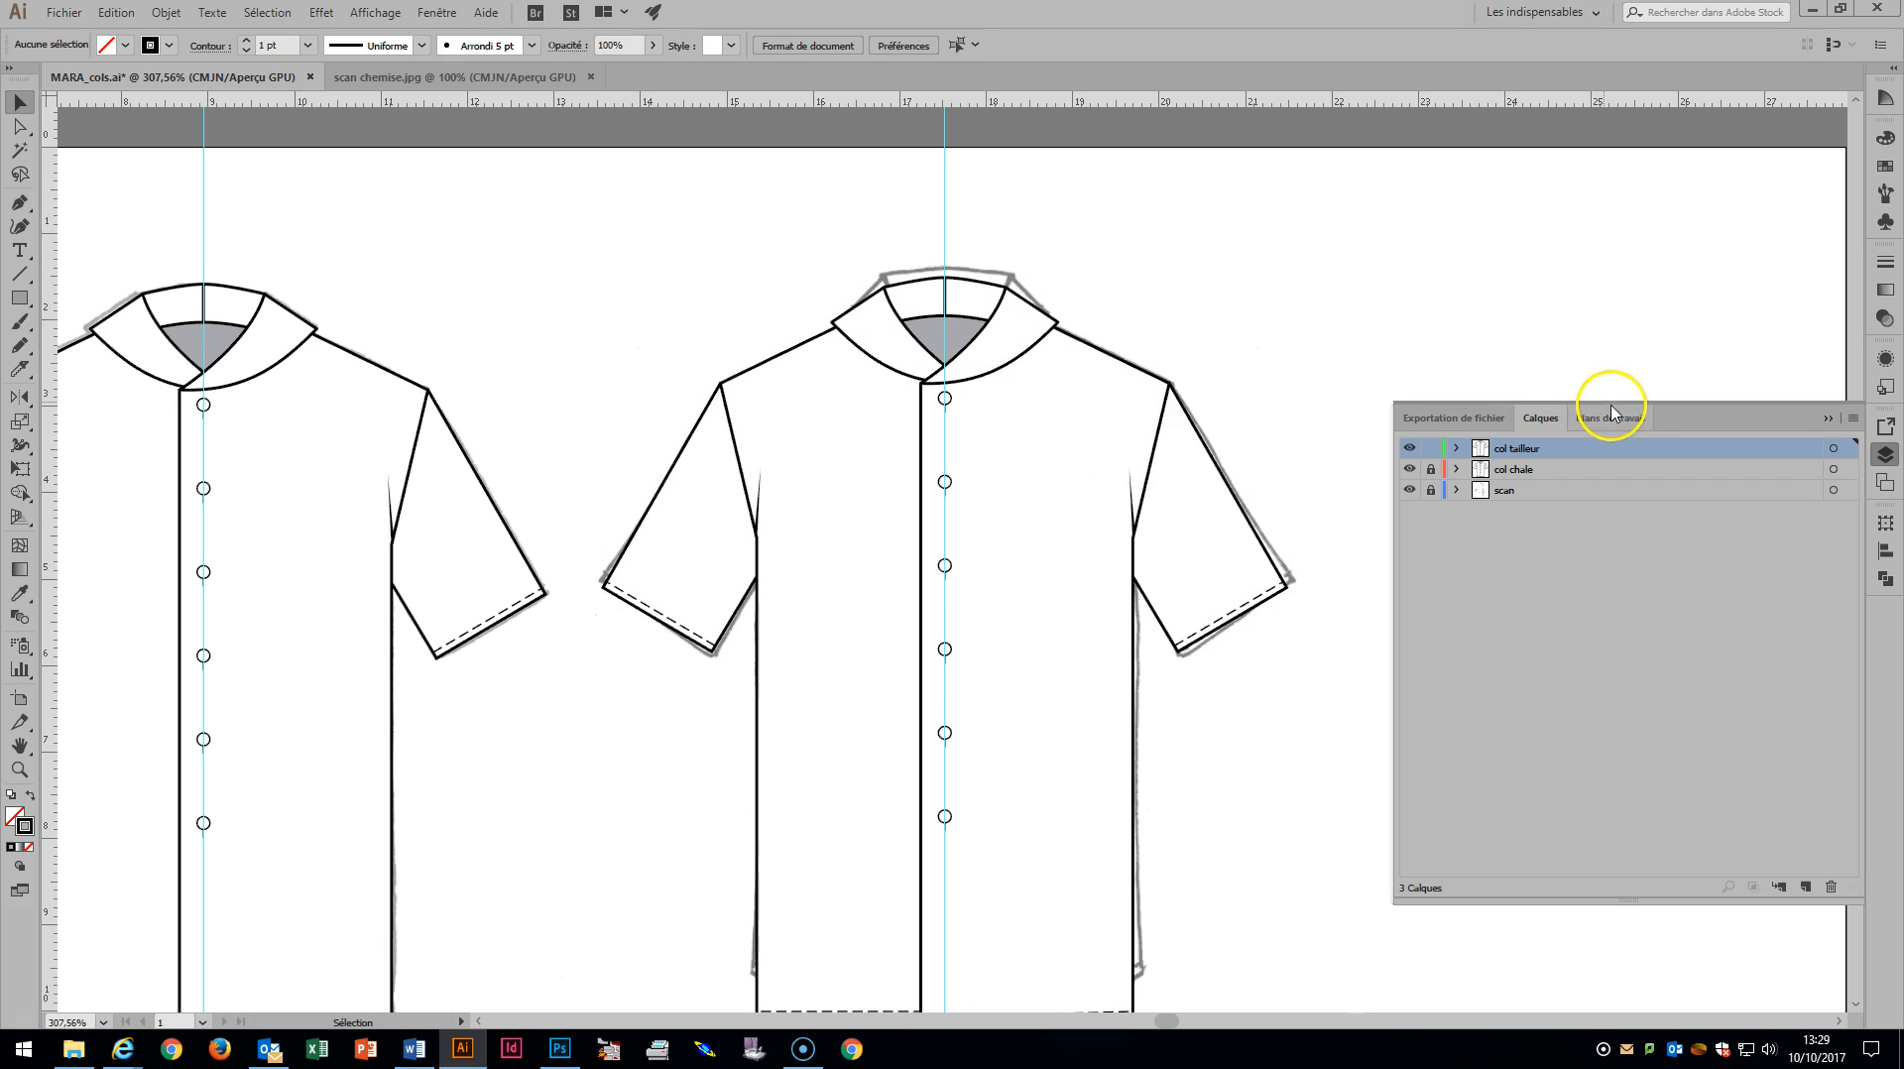
Delete the shawl collar group from the shirt copy using the Group Selection tool.
drag(20, 129, 50, 155)
double_click(1017, 357)
key(Delete)
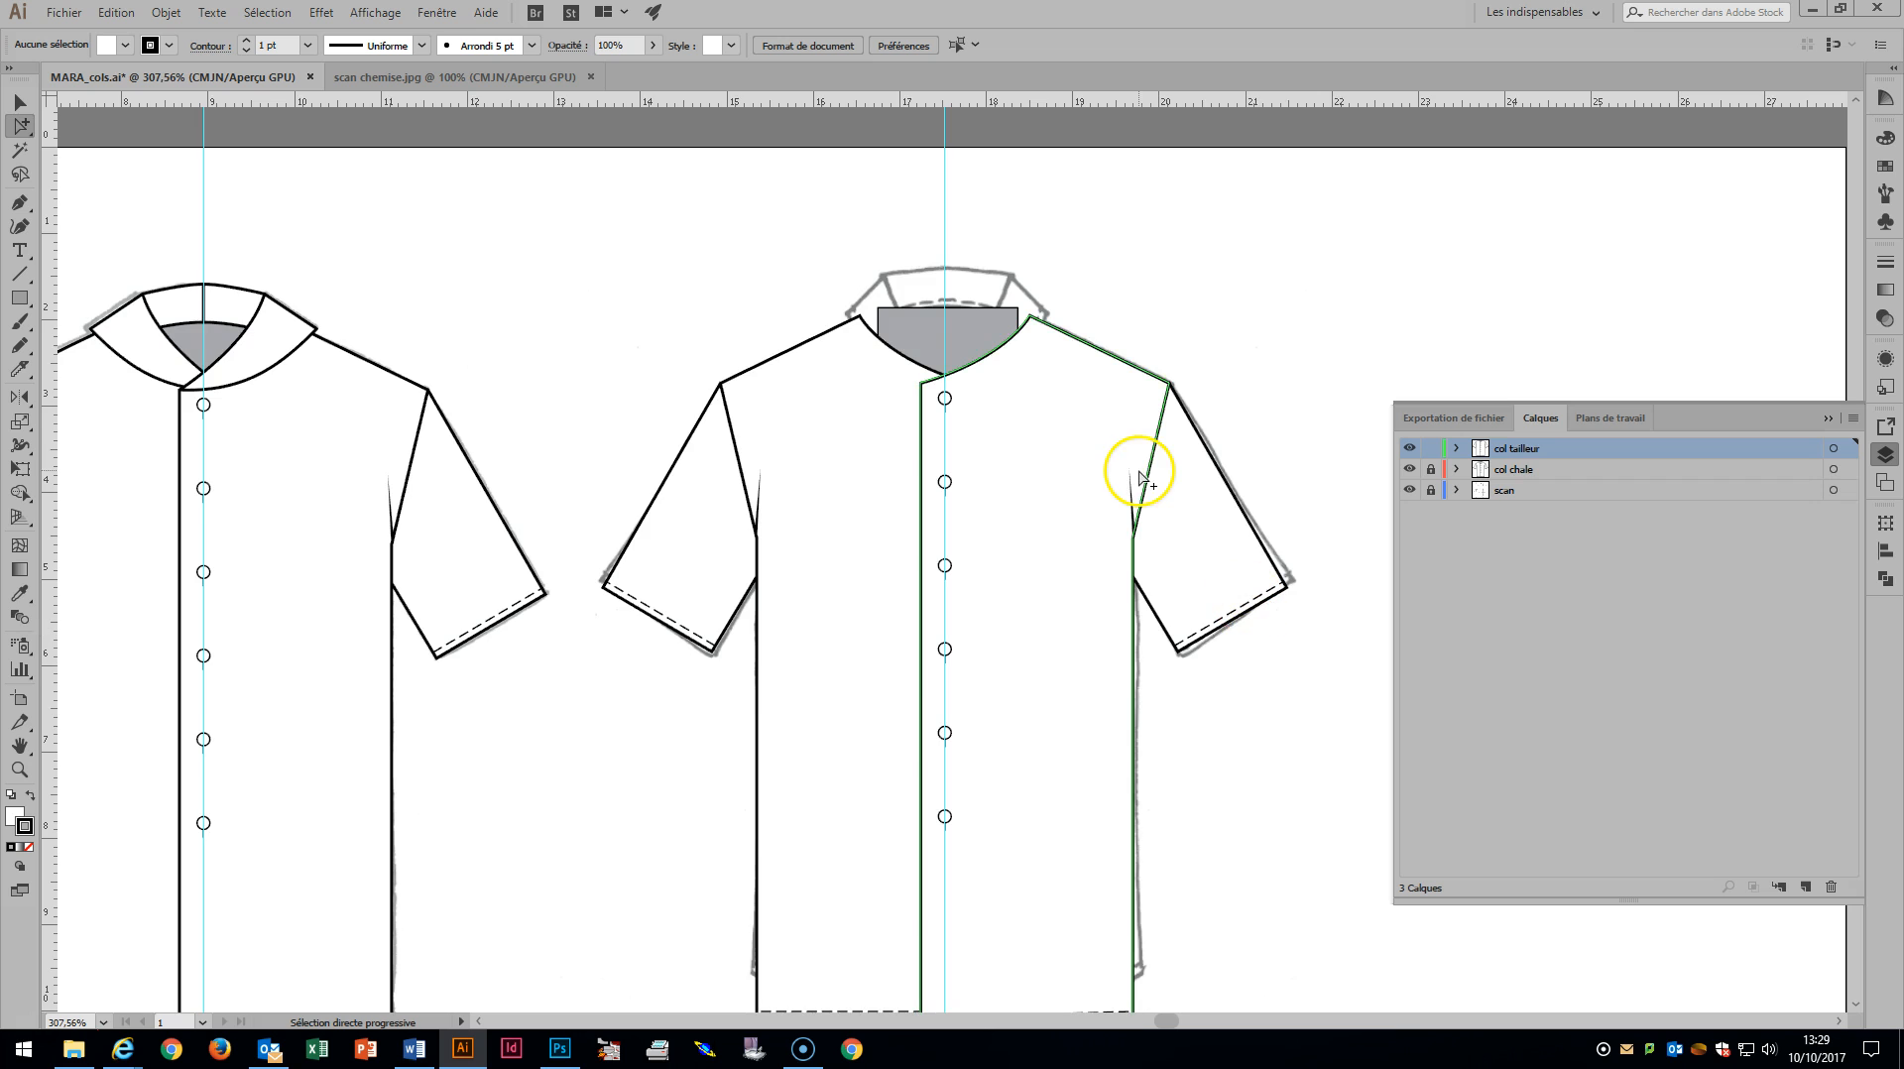
Delete the underlying left front panel of the shirt copy, leaving the buttoned right front panel.
scroll(1150, 481, down, 3)
scroll(1160, 484, down, 1)
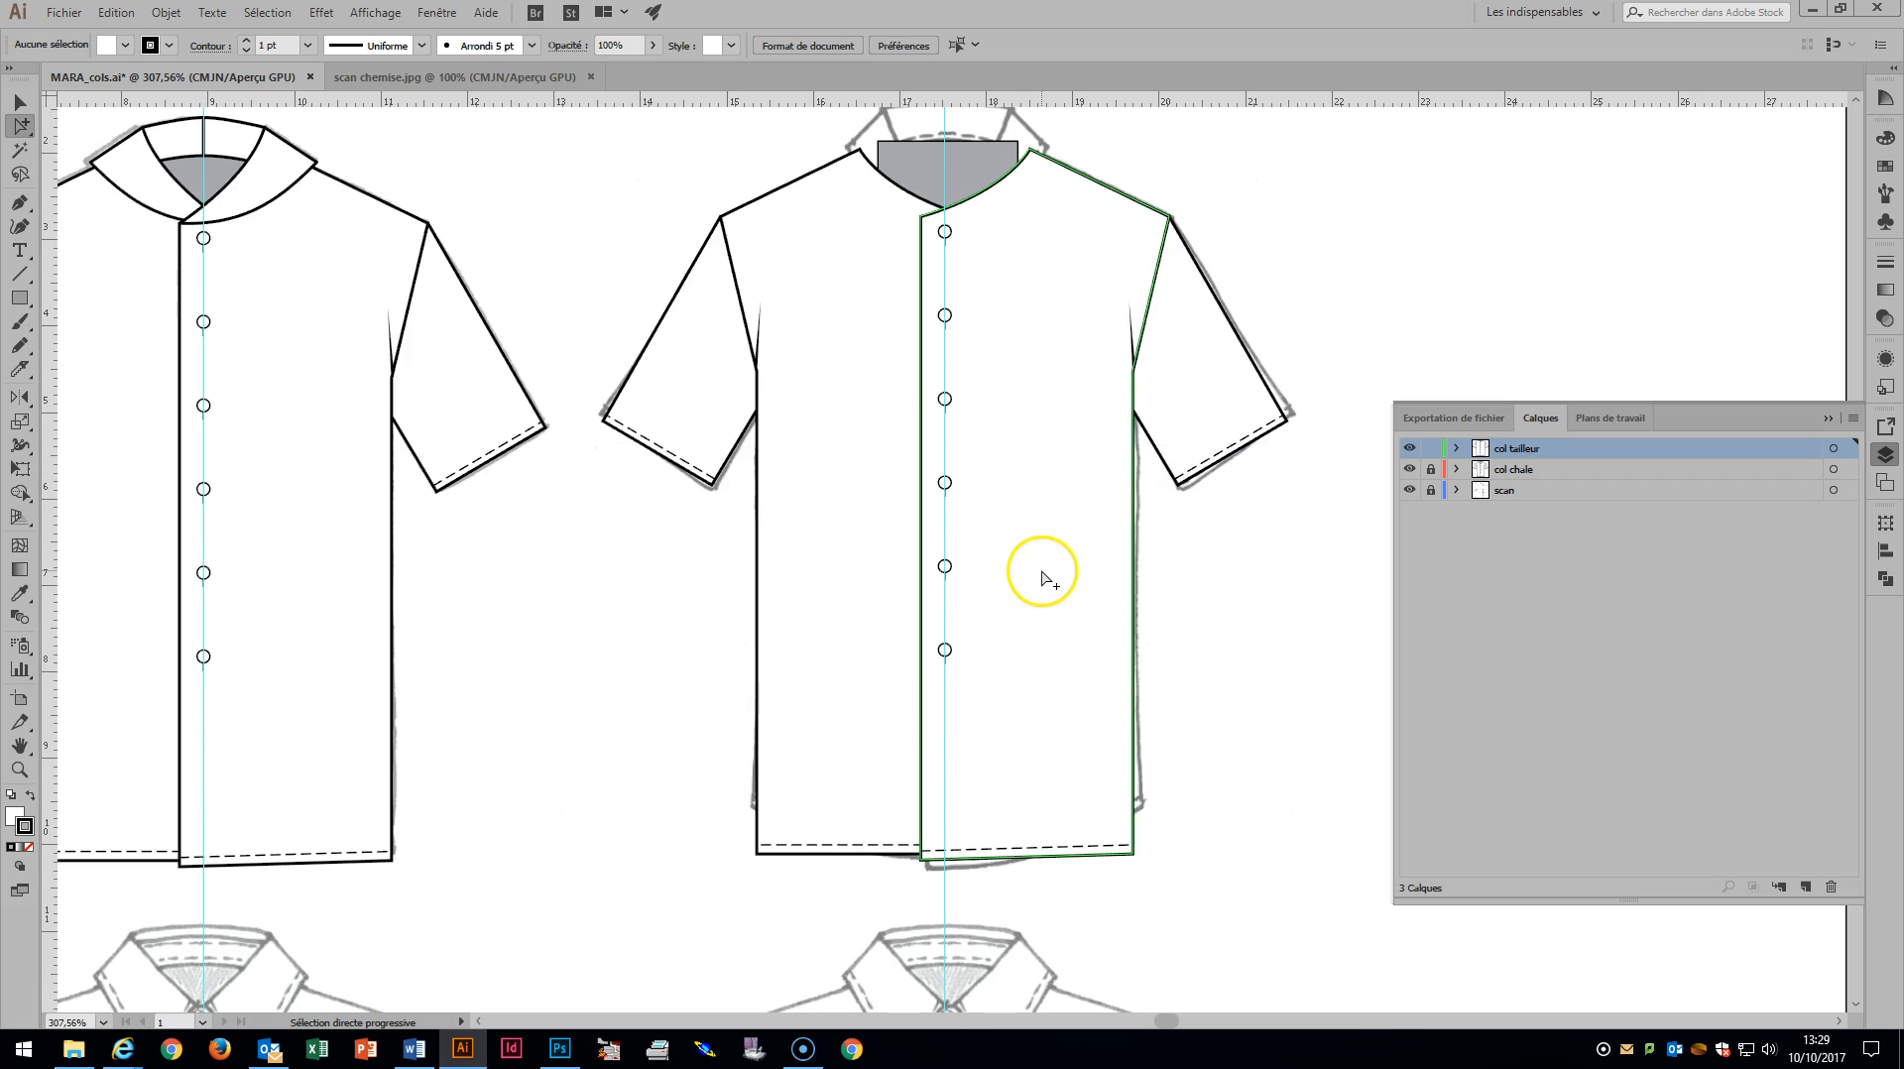
click(795, 619)
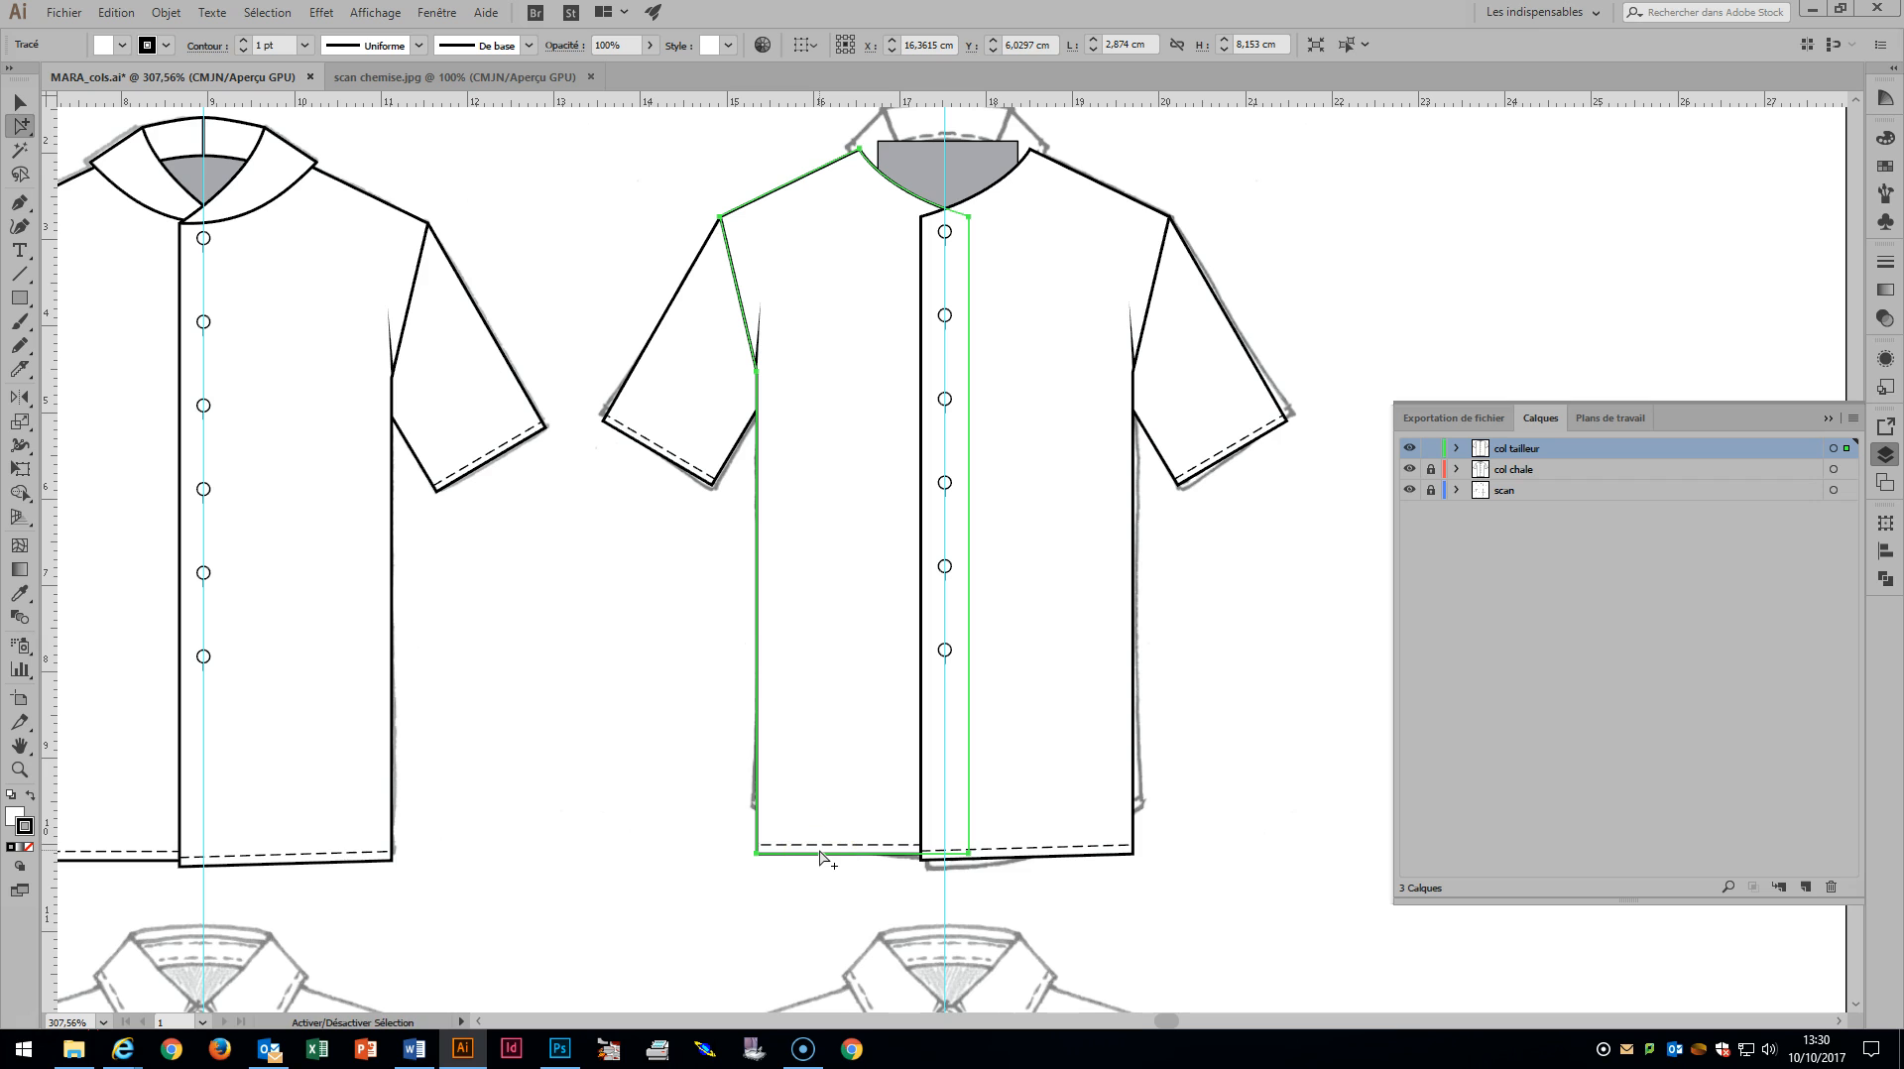
key(Delete)
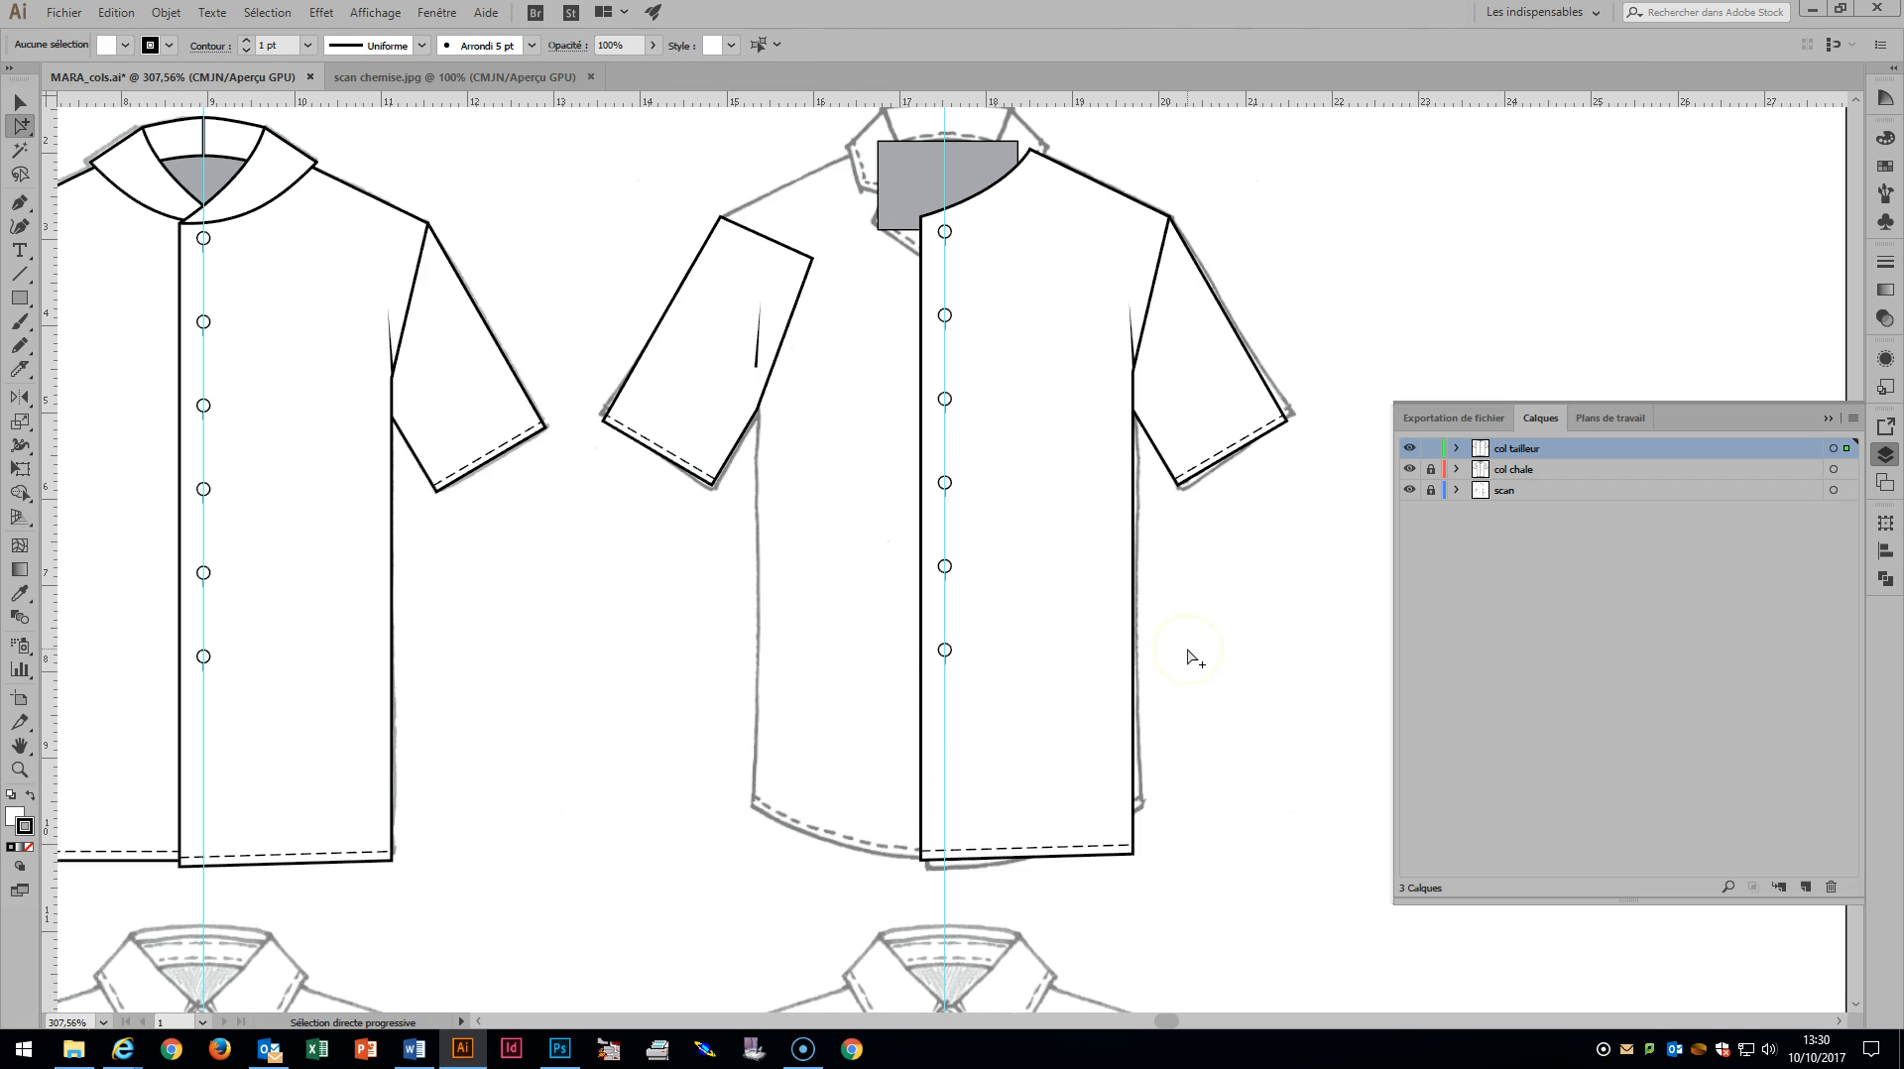
Set the fill of the shirt copy's right front panel to none so the scan shows through.
click(1071, 591)
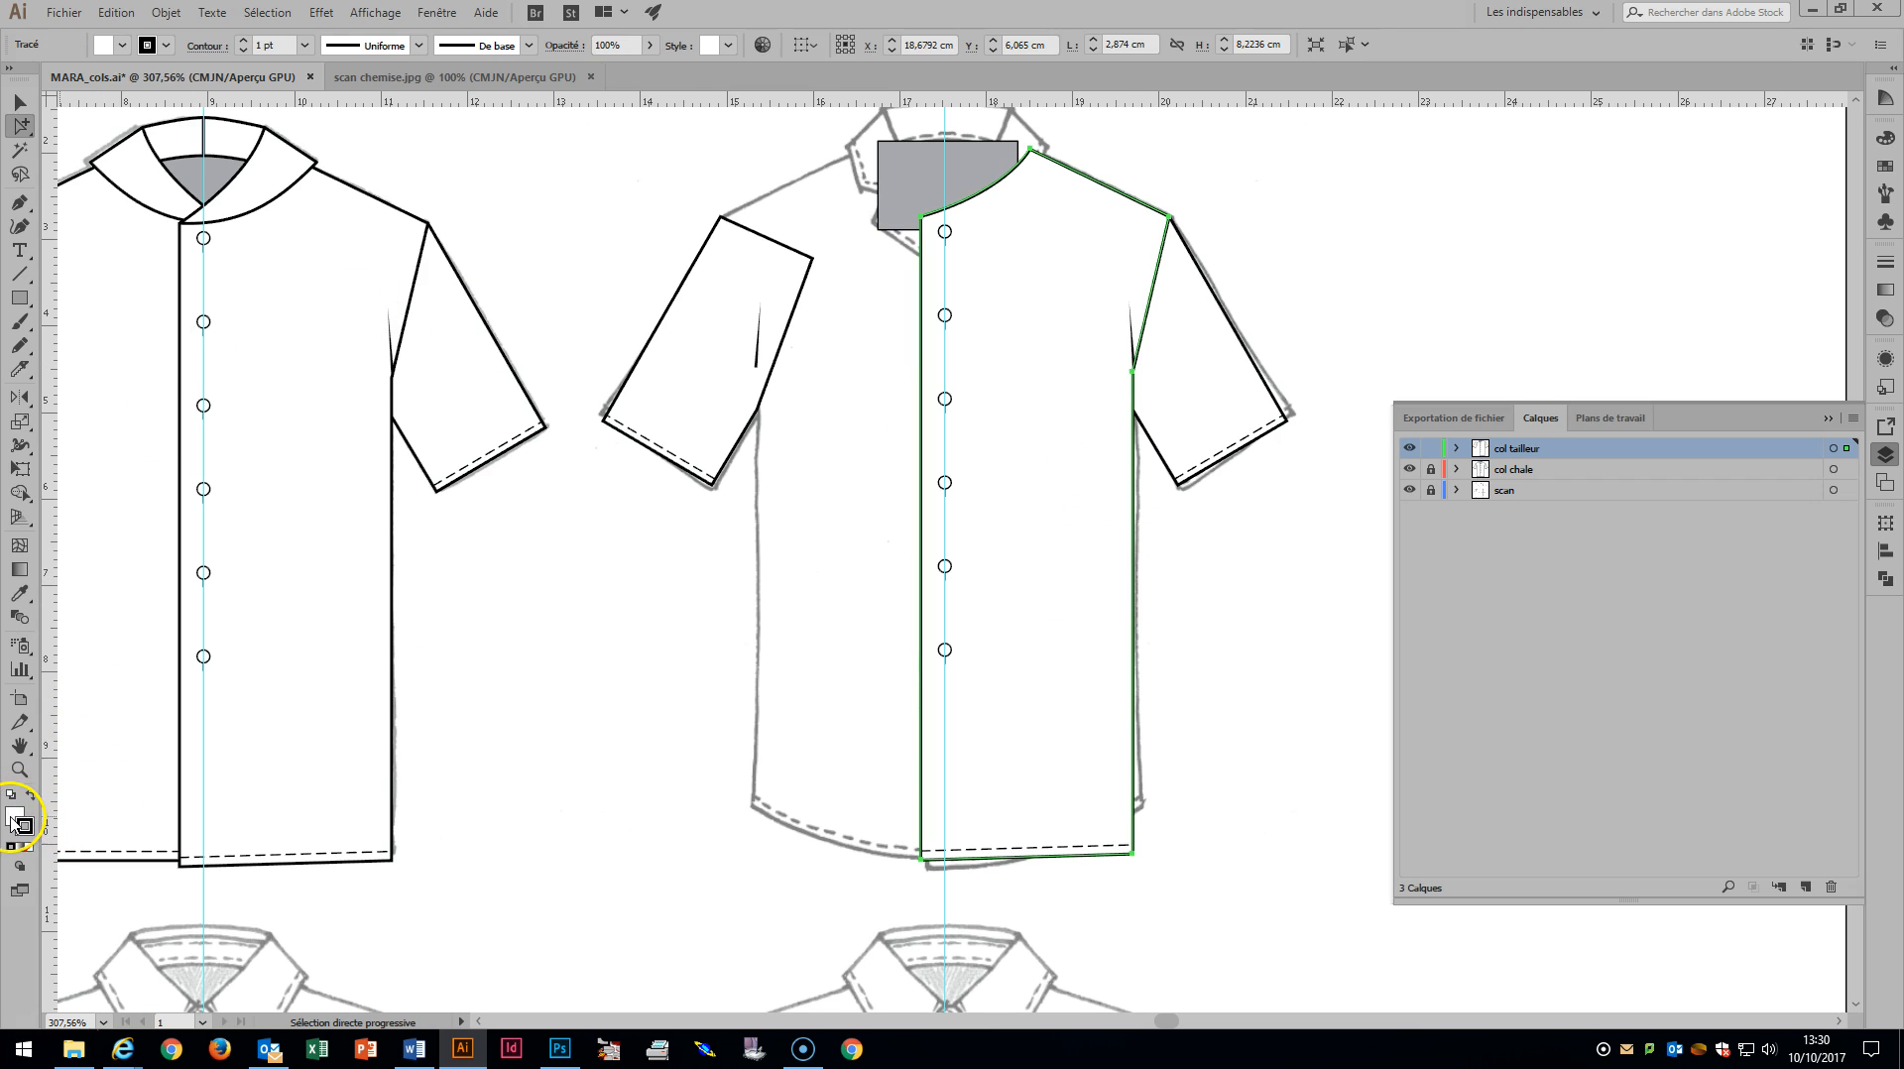
click(17, 833)
click(27, 847)
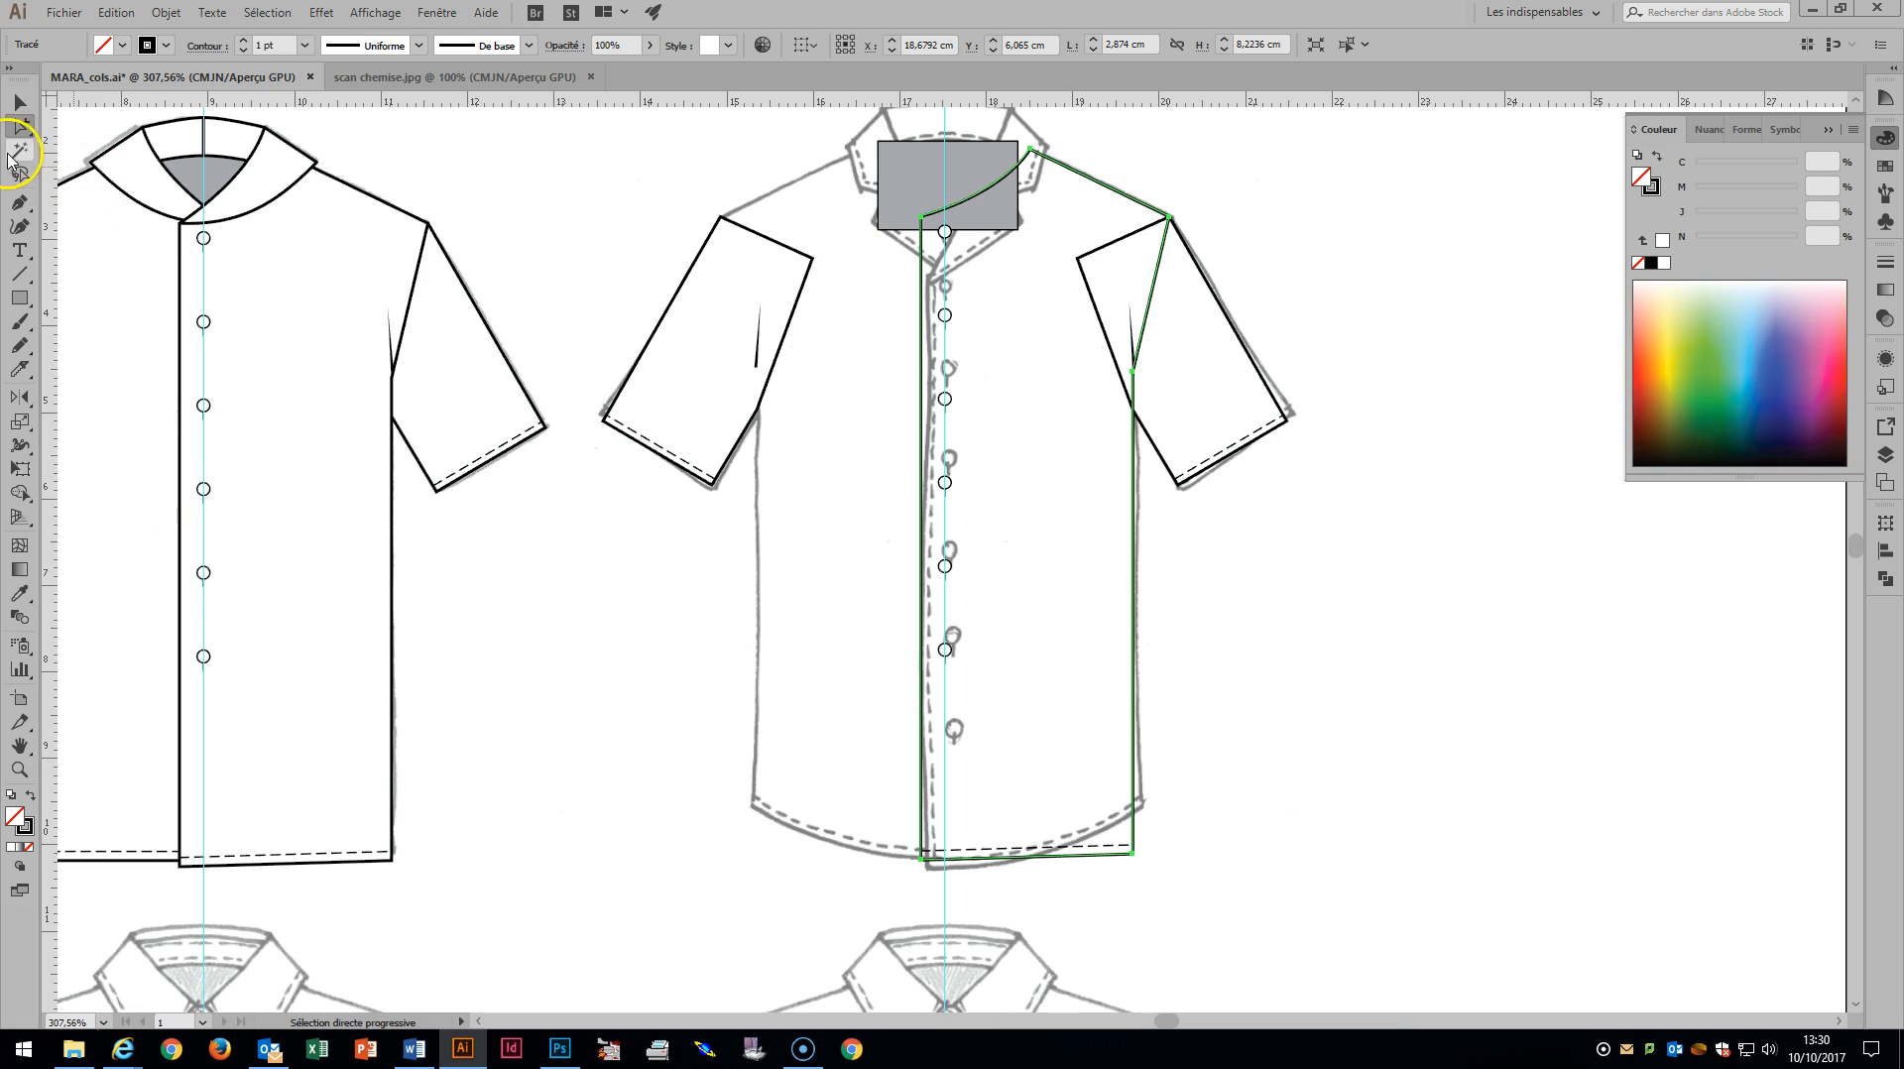
Raise the right front panel's outer bottom corner to the end of the scanned hem and delete the straight dashed hem stitching.
key(z)
drag(850, 783, 1390, 909)
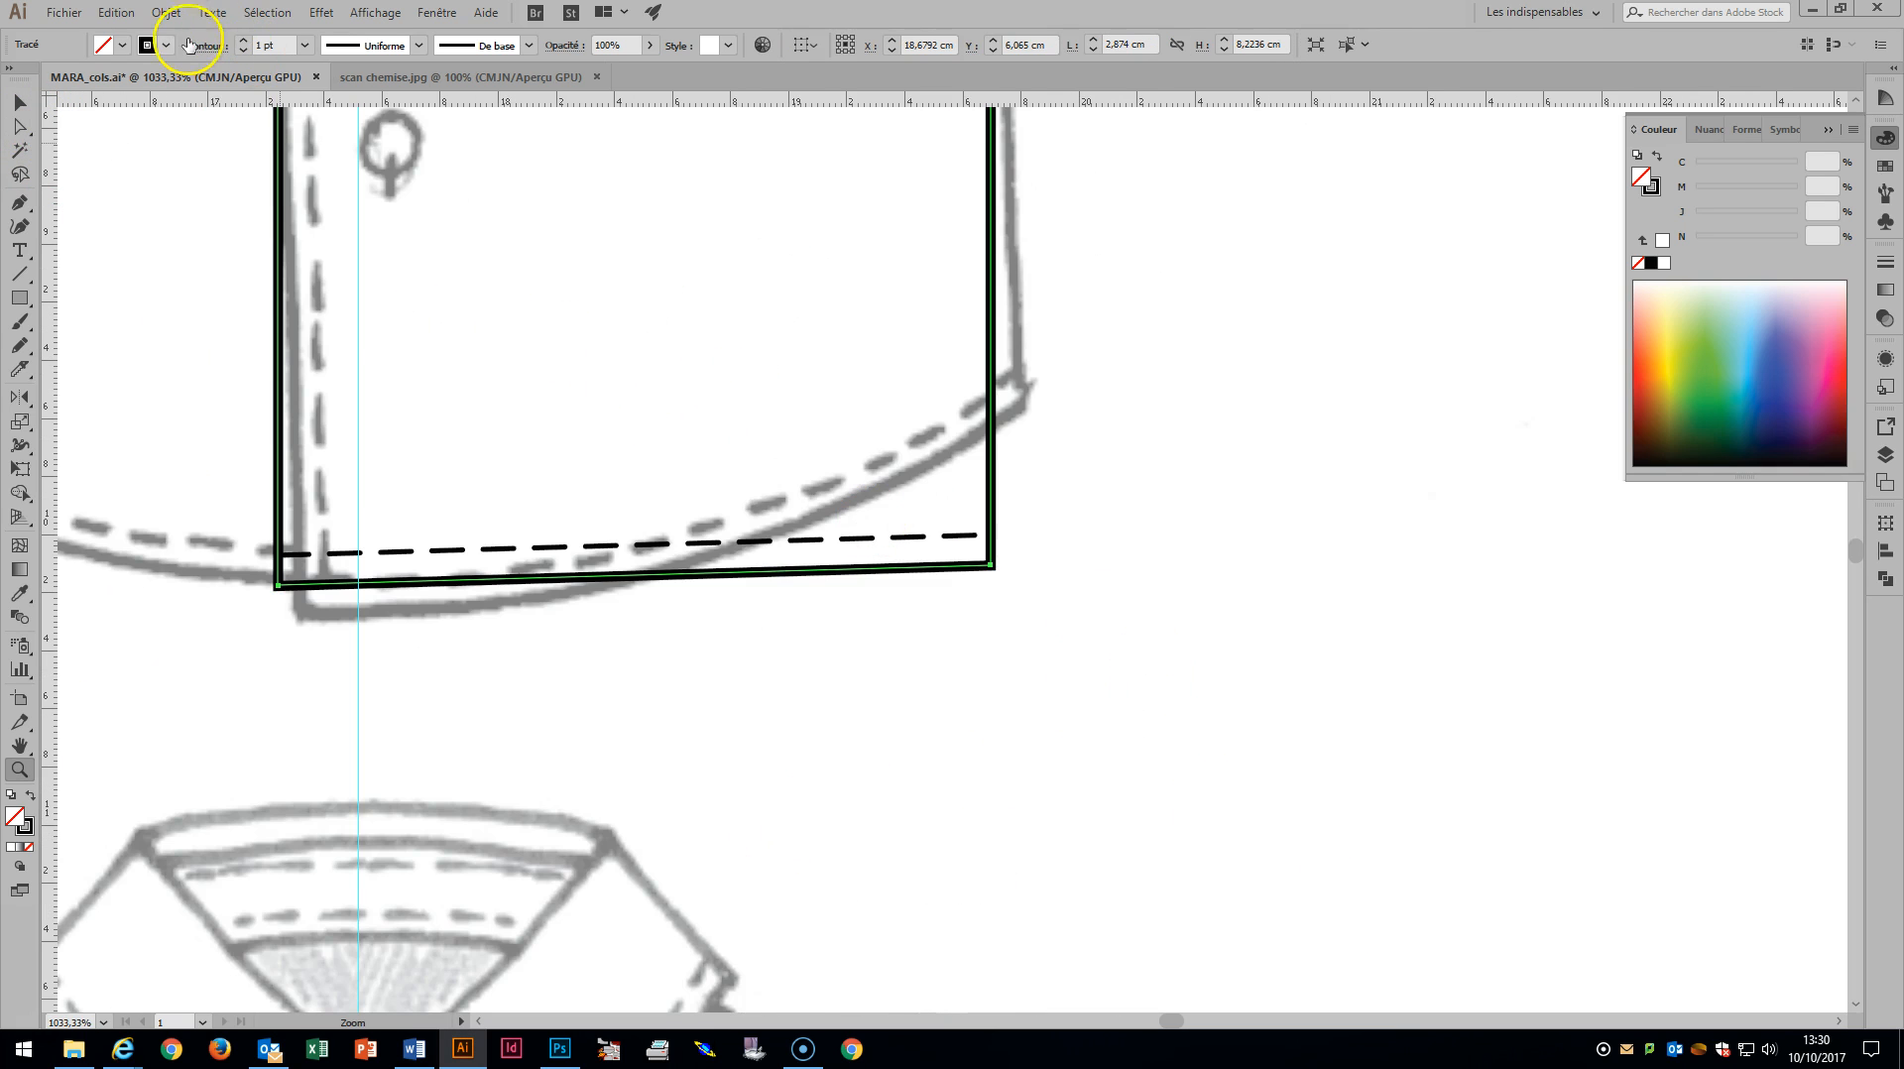
click(22, 126)
click(990, 563)
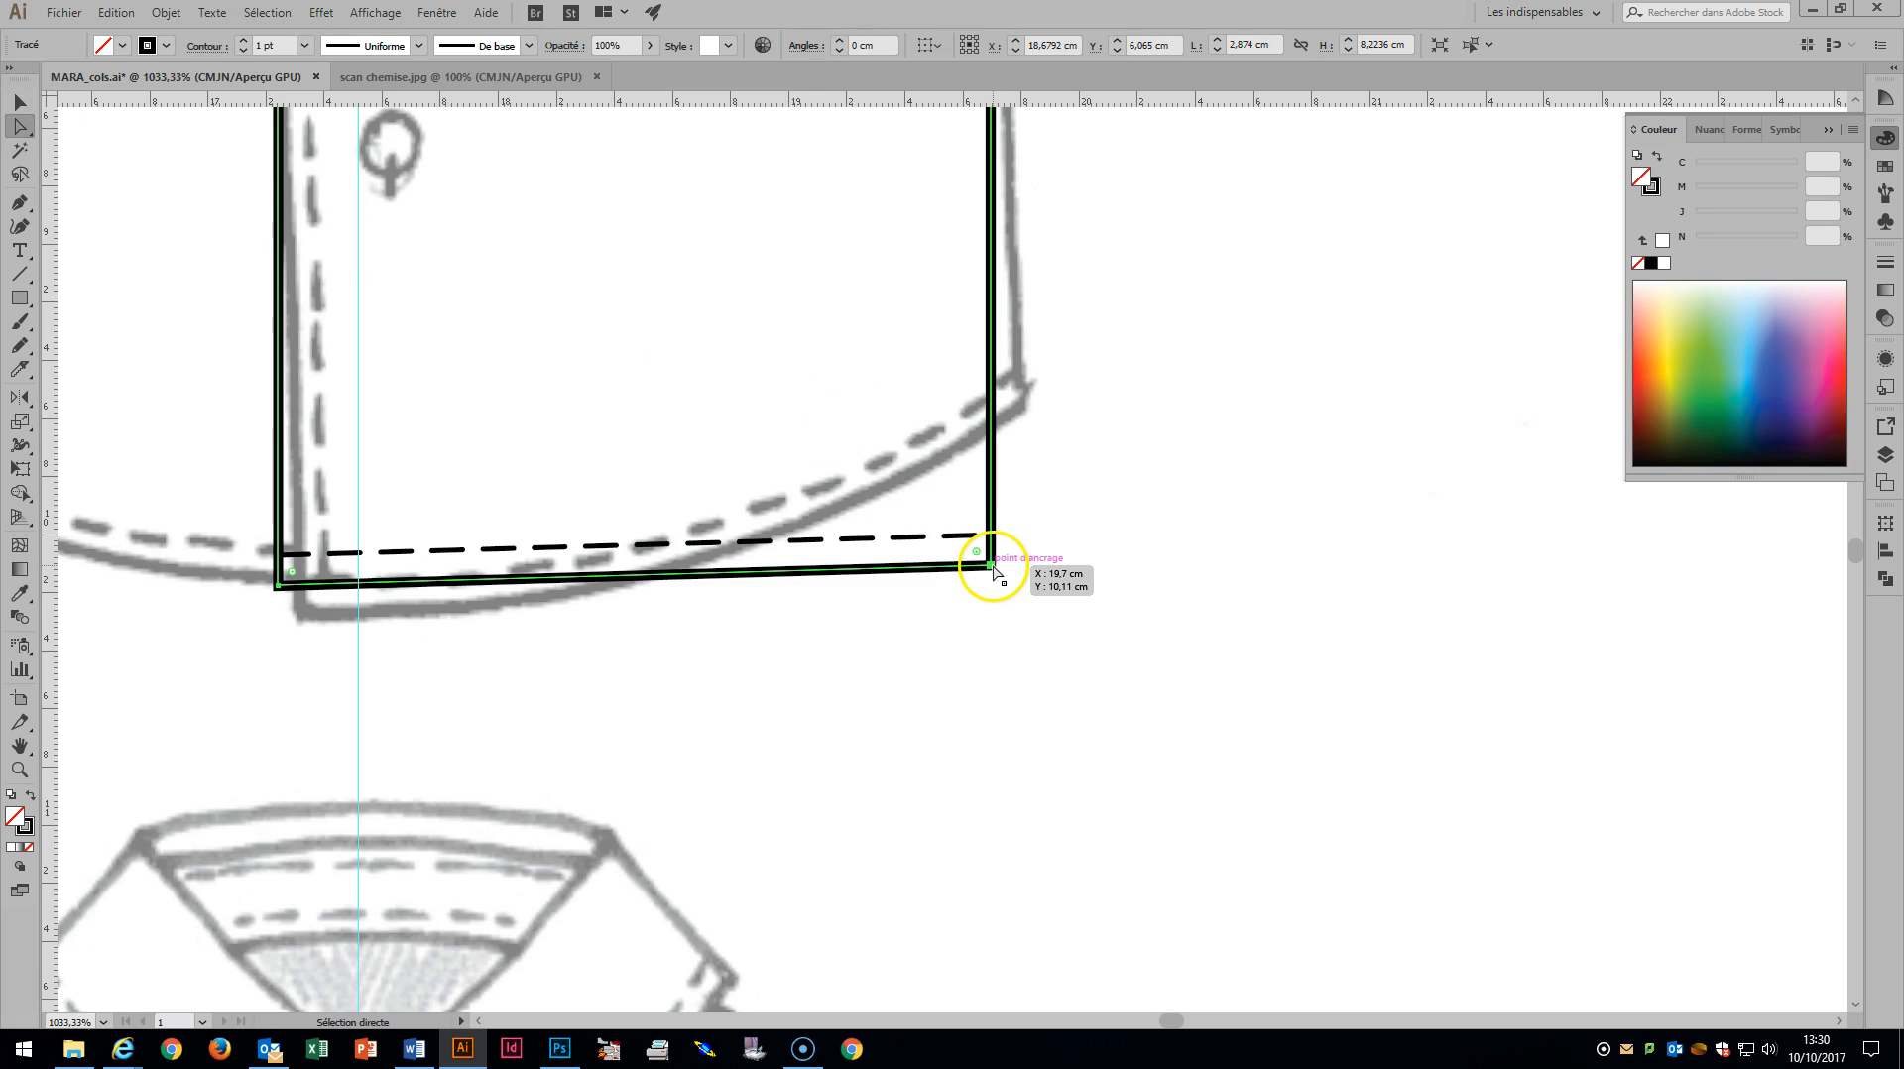
click(992, 566)
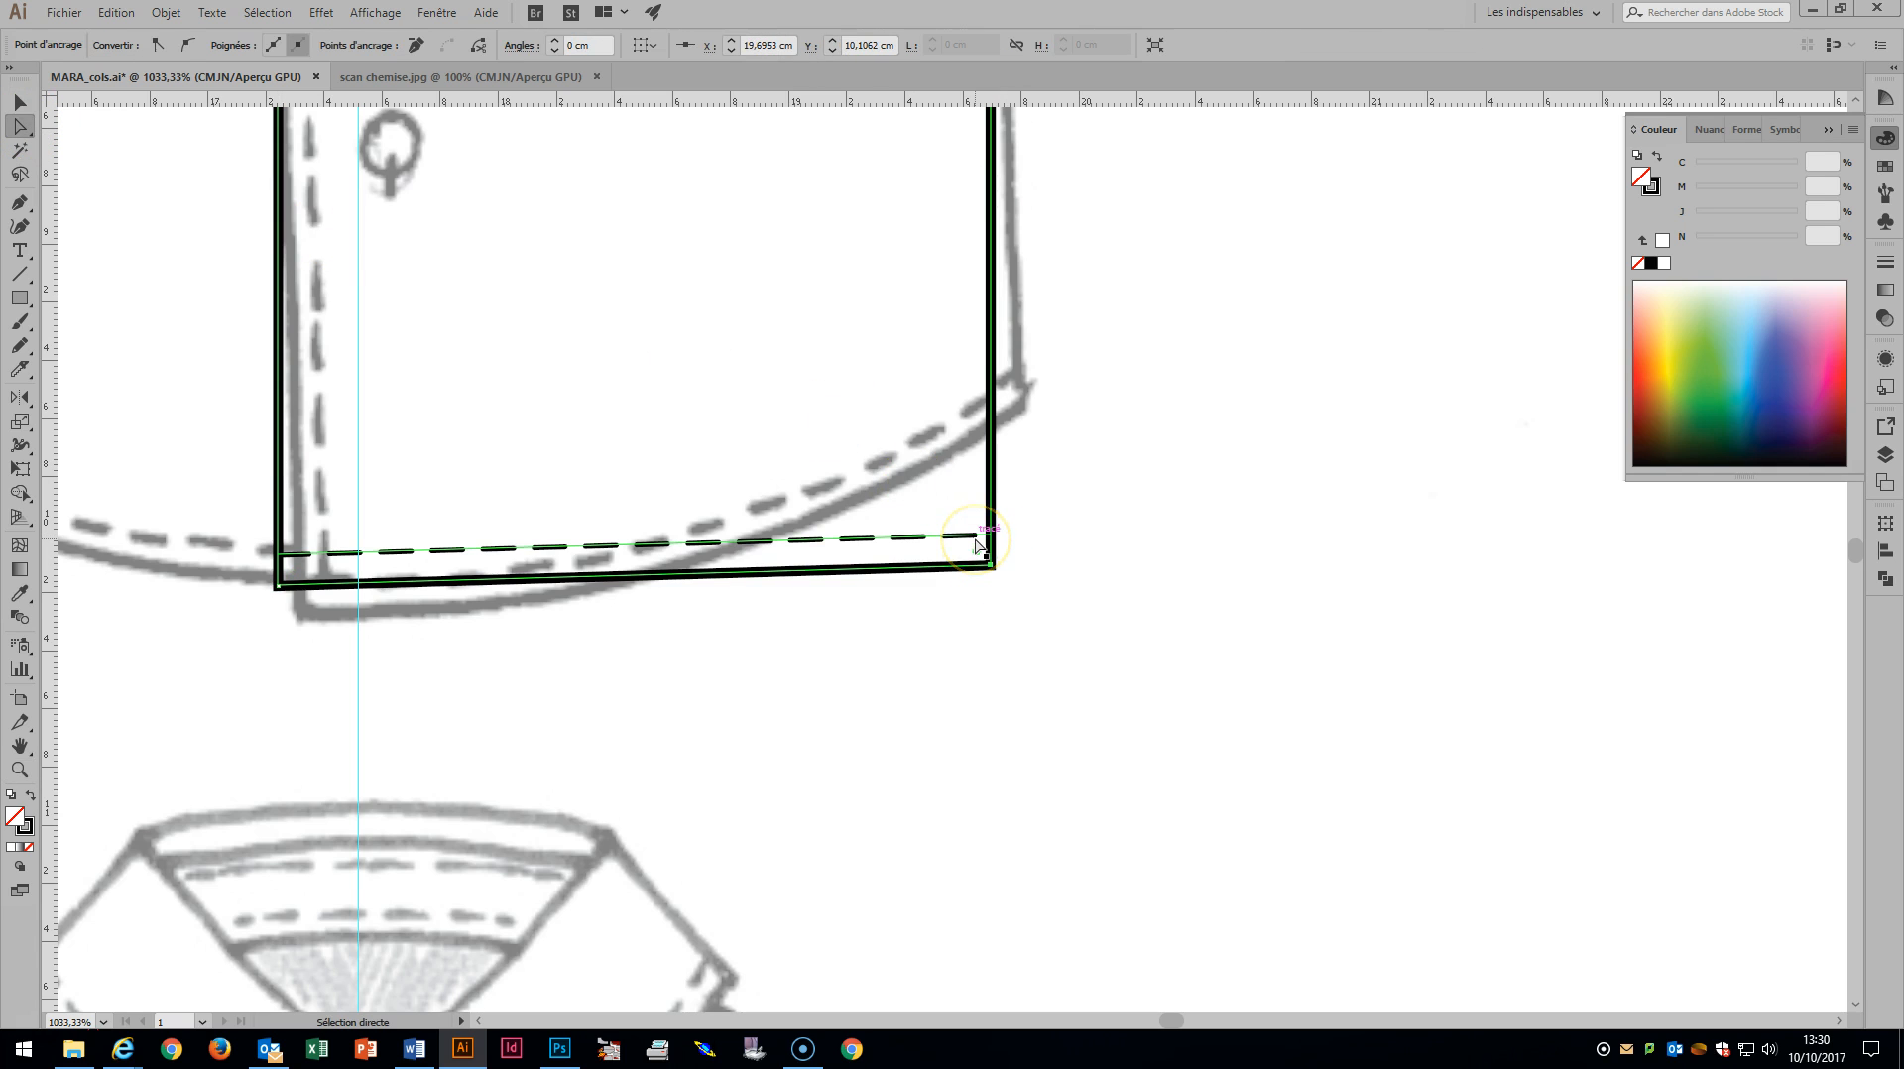
click(990, 534)
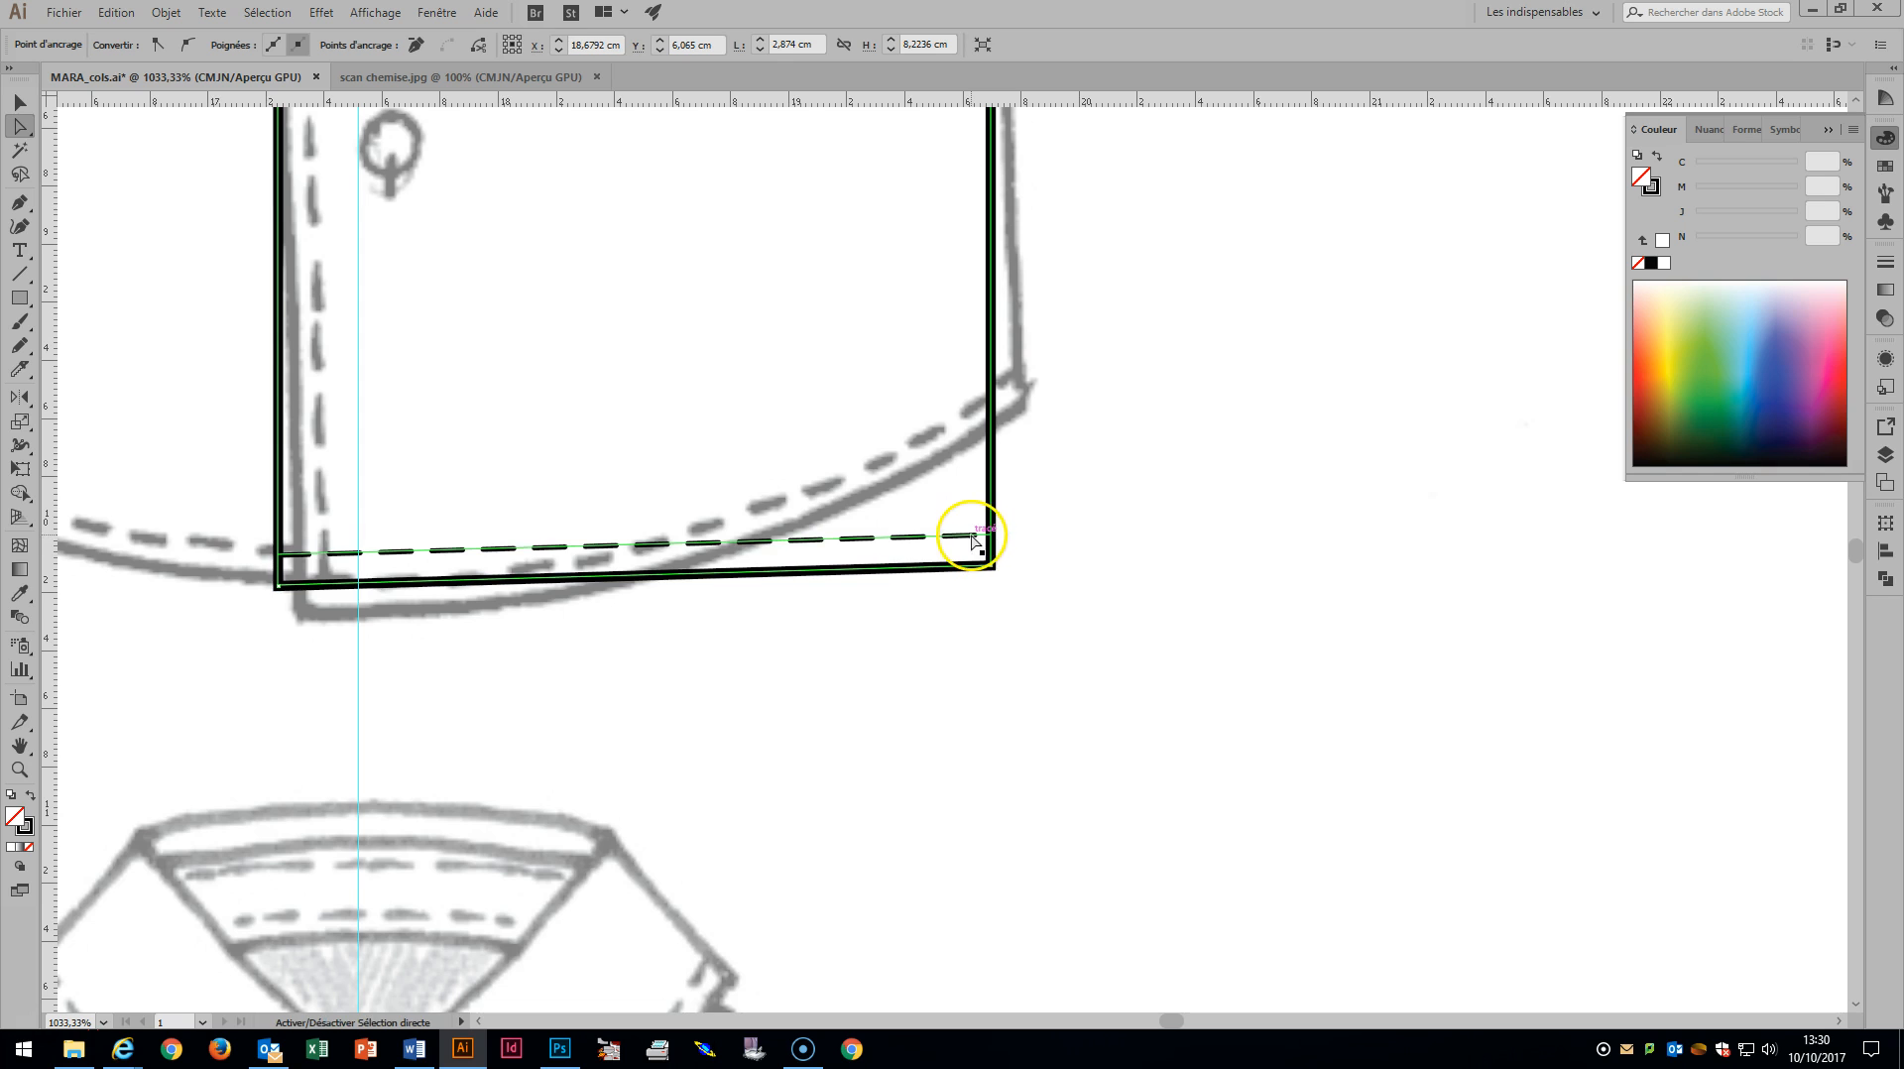
click(992, 531)
drag(994, 535, 1002, 425)
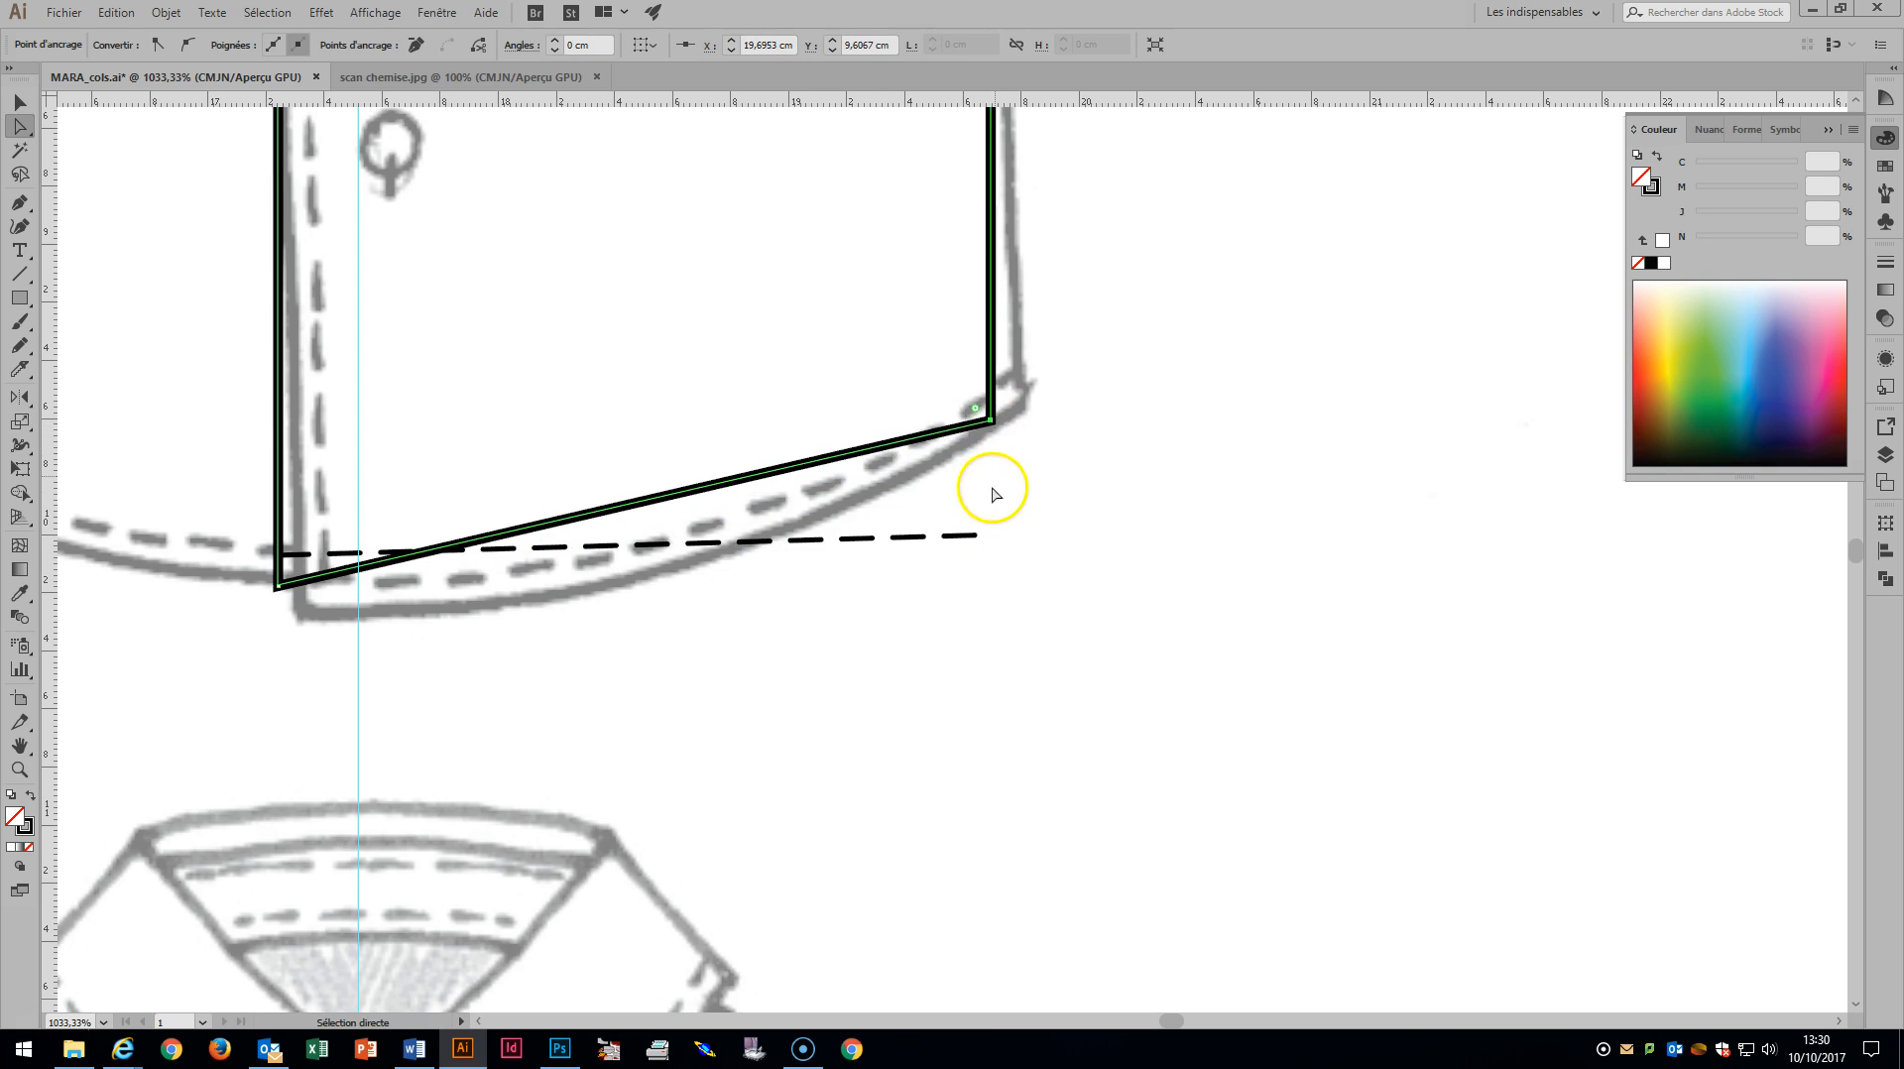
click(987, 540)
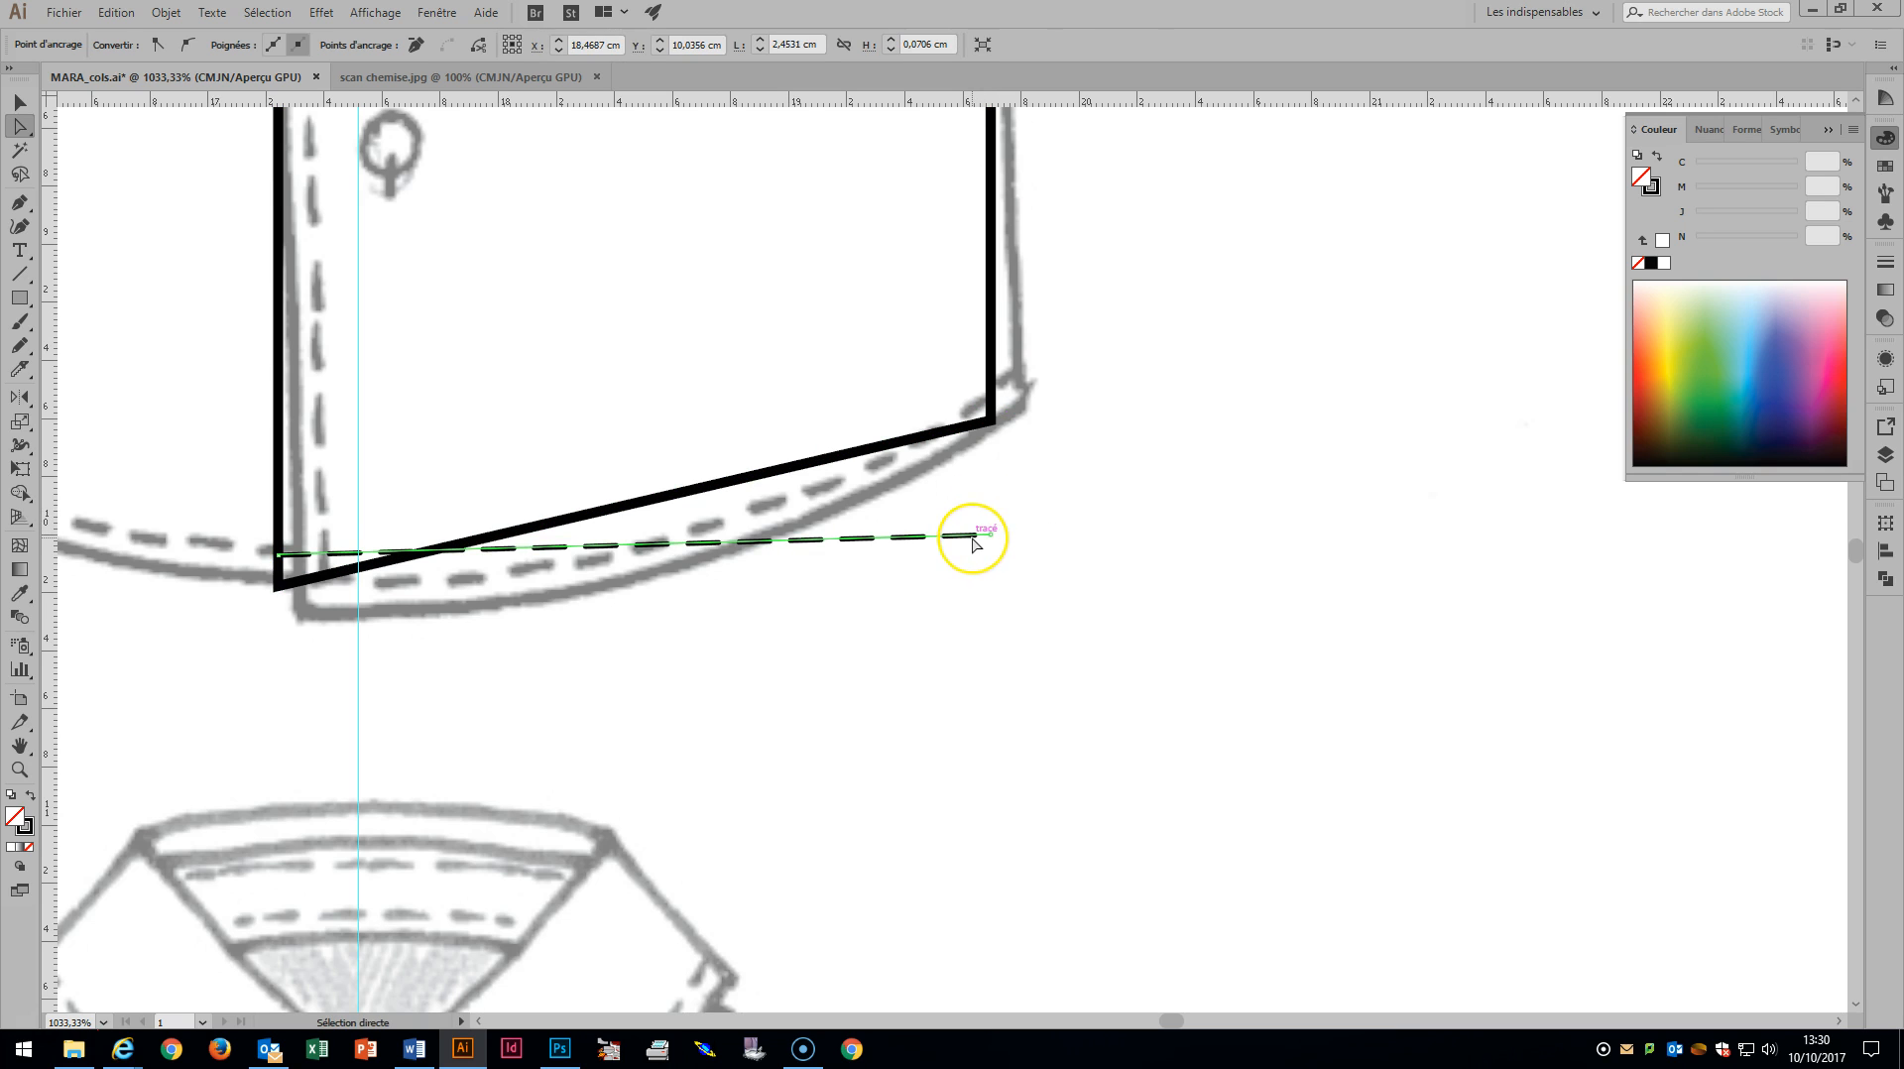
key(Delete)
Fit the front panel's two bottom corners to the scanned hem and curve the edge between them with the Anchor Point tool.
drag(991, 424, 1021, 415)
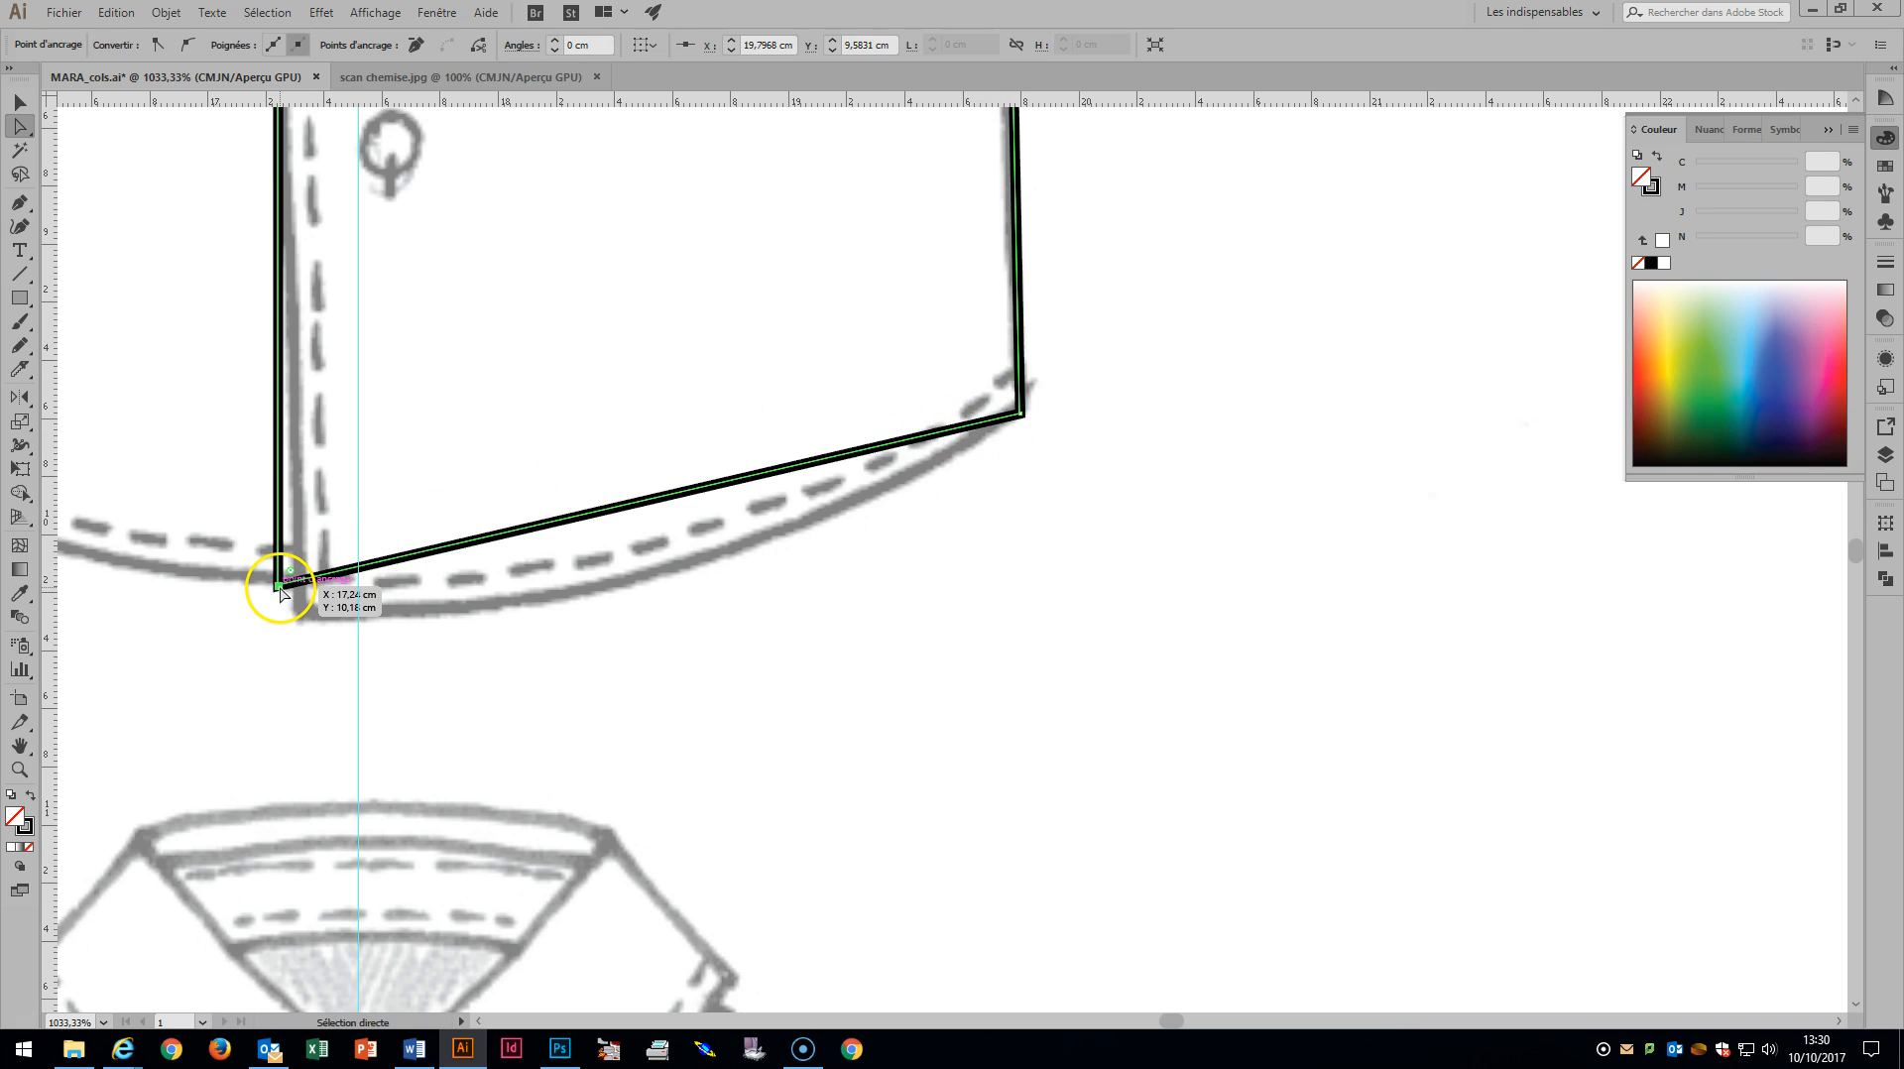
drag(281, 589, 278, 619)
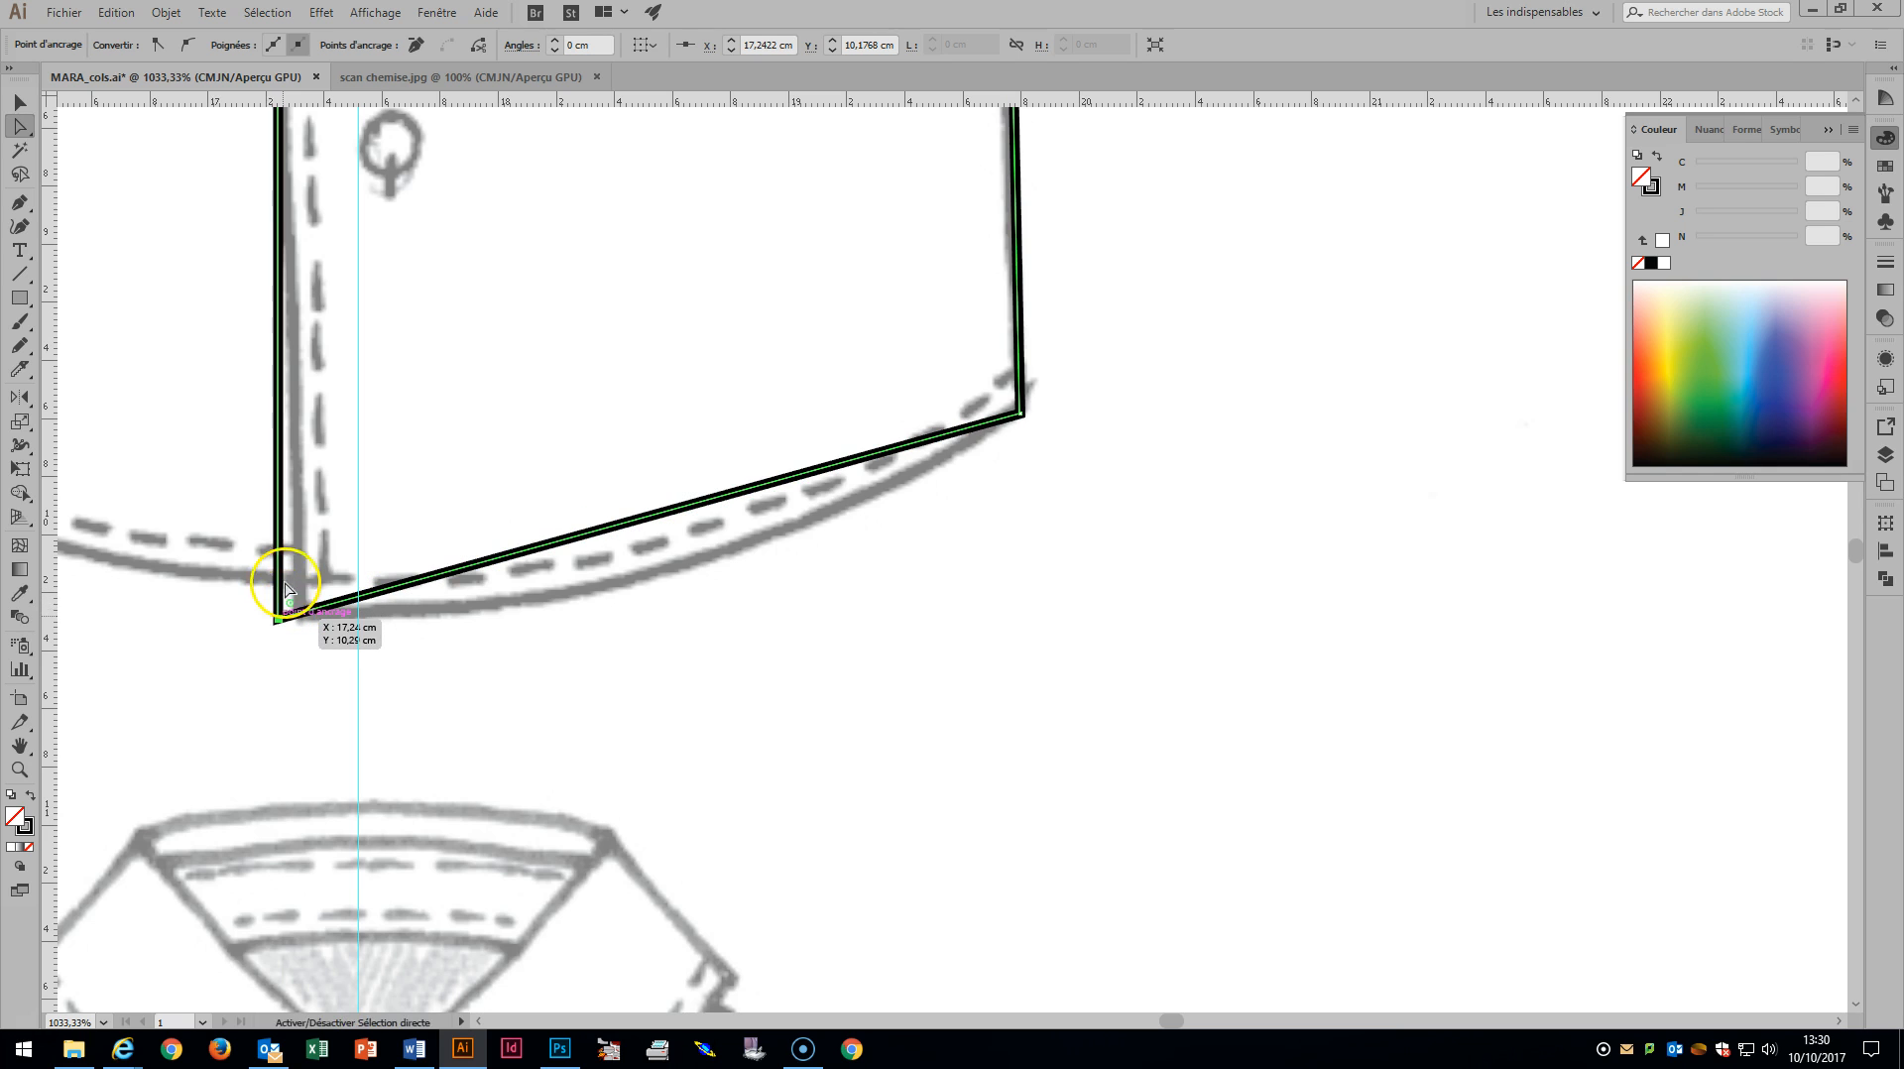
drag(21, 208, 106, 267)
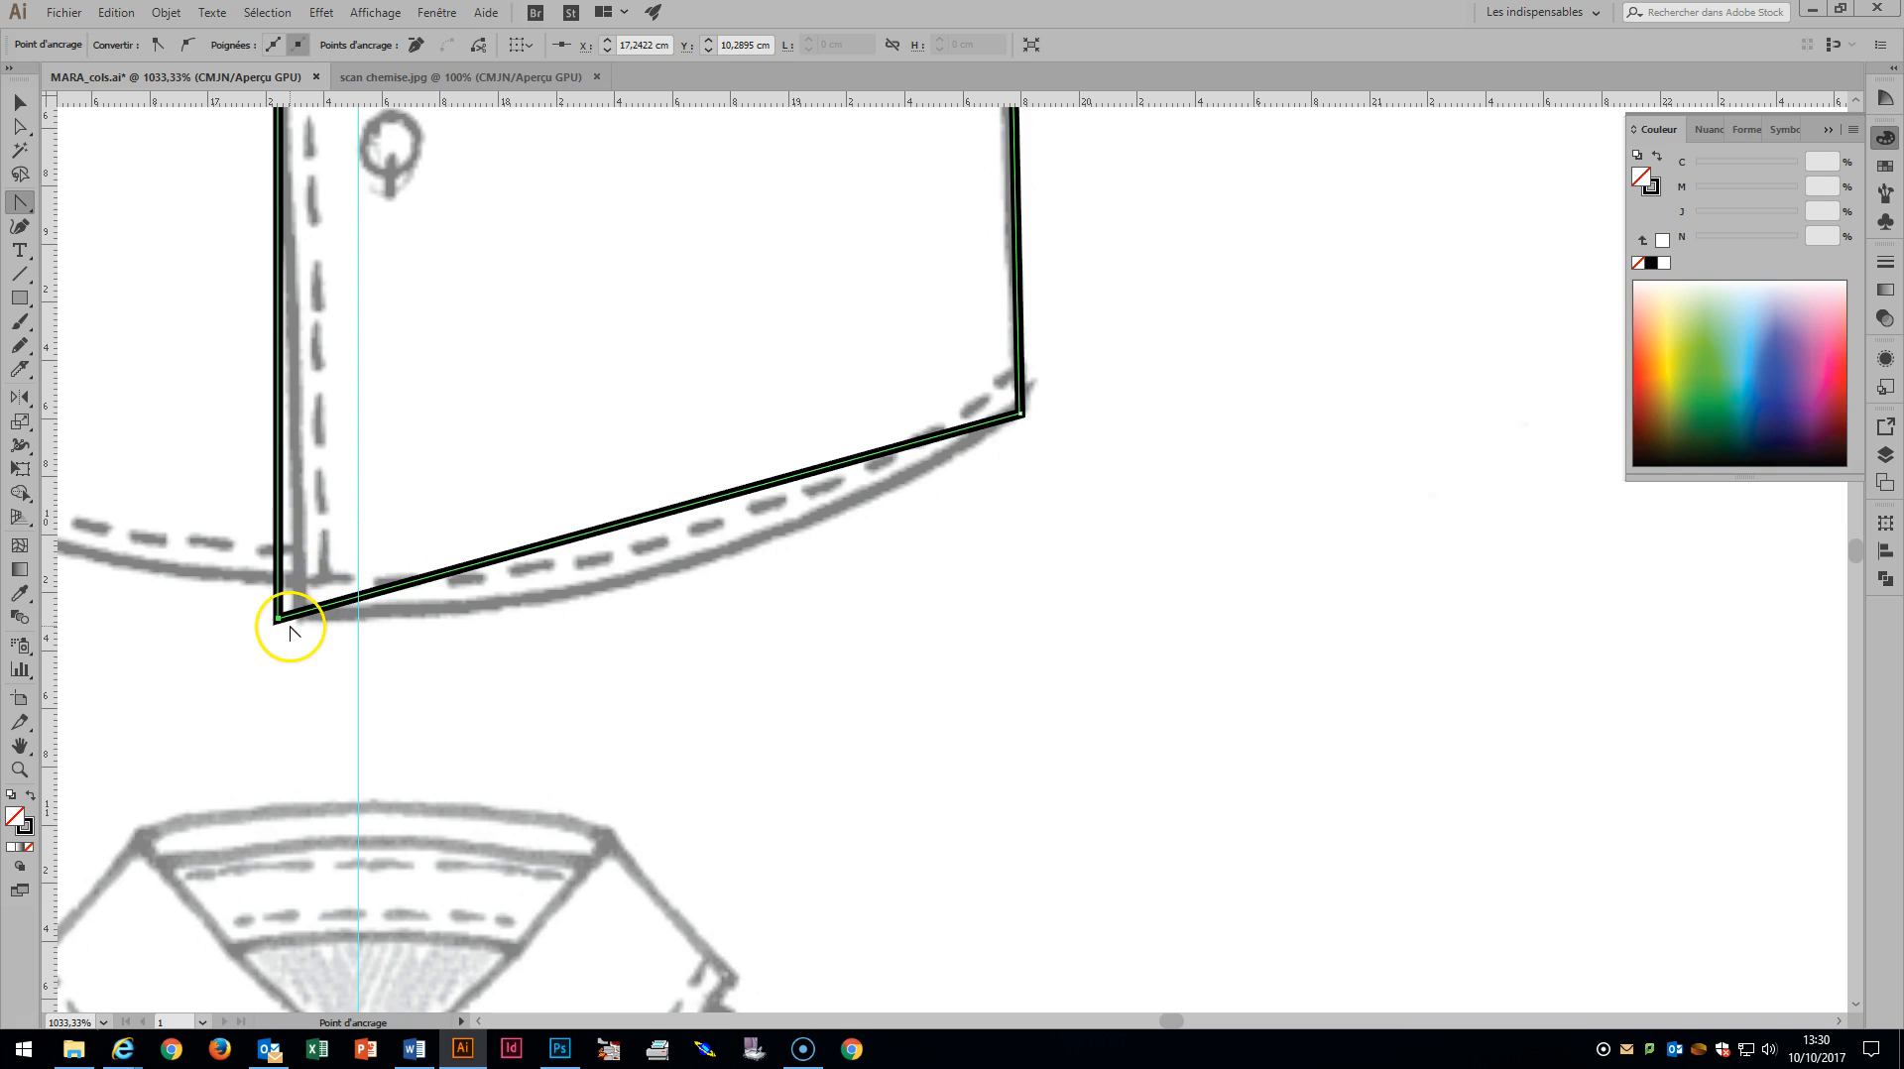
drag(279, 619, 828, 608)
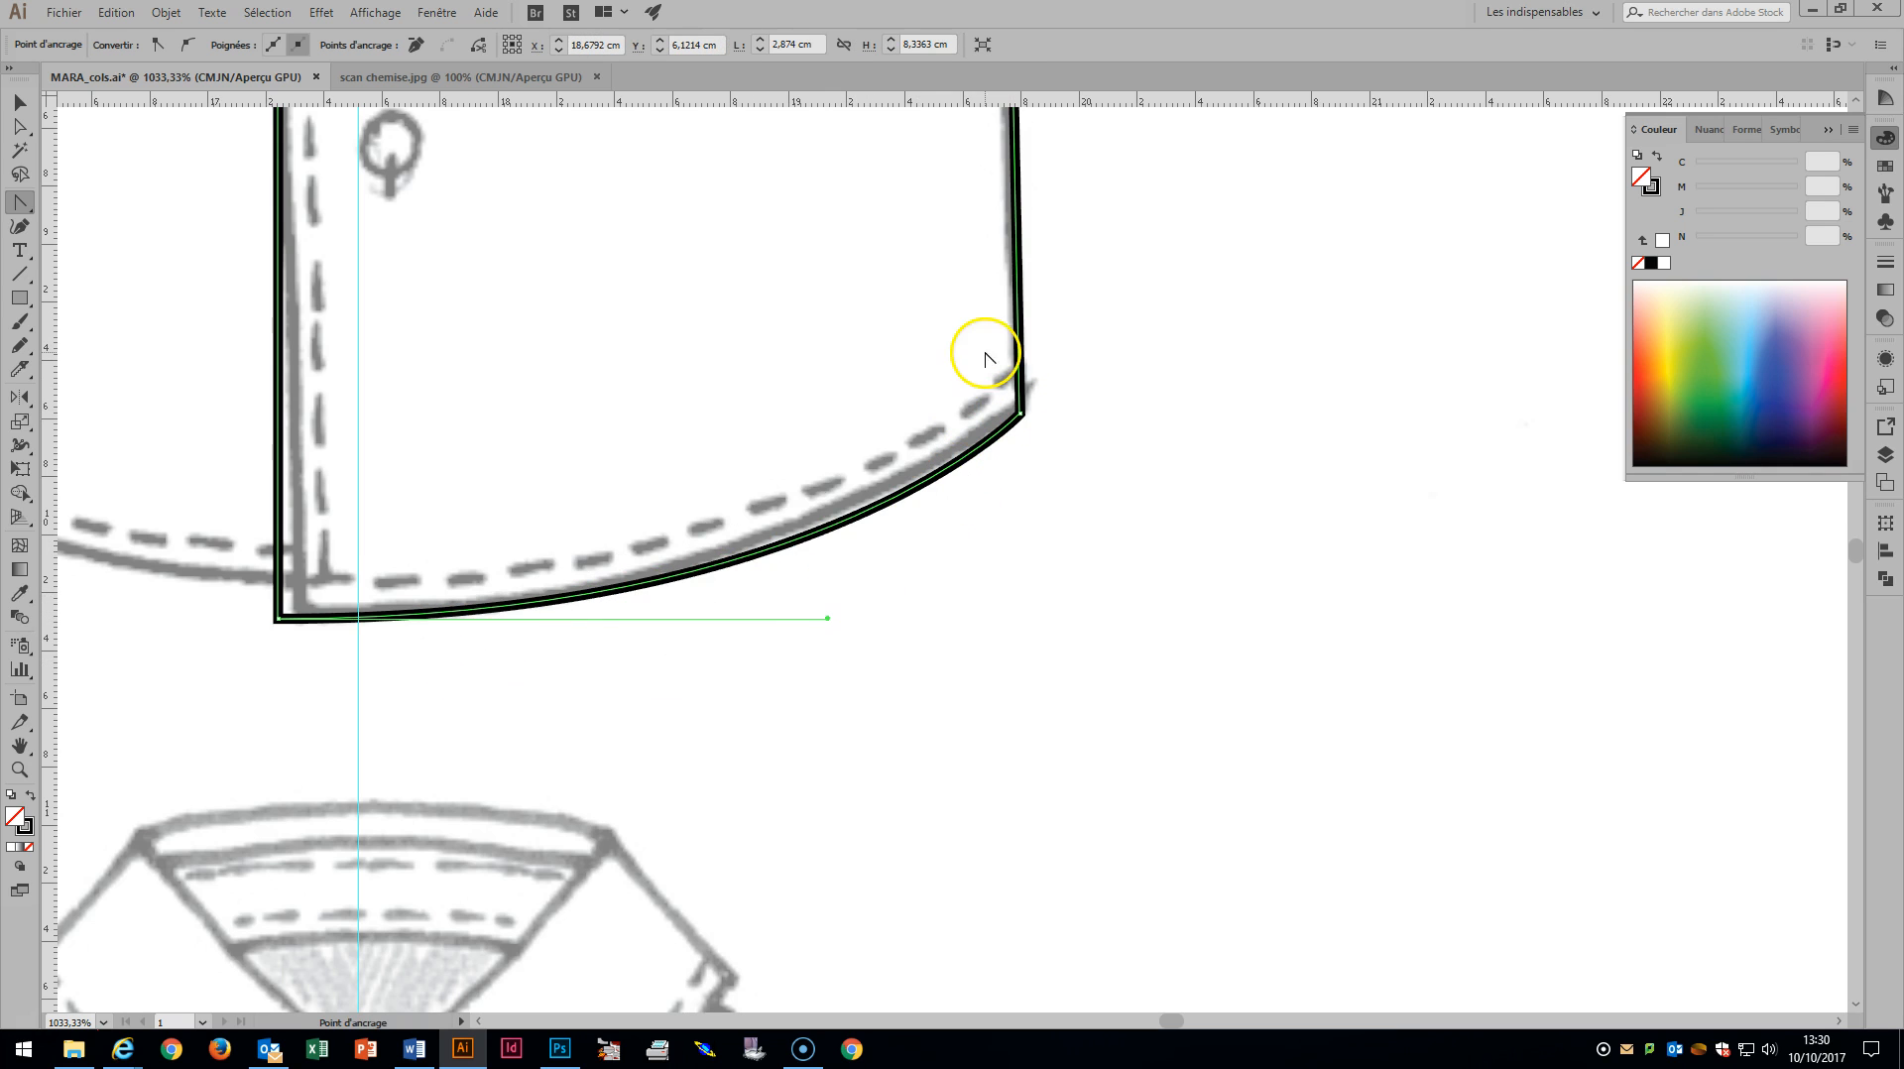
Copy only the curved hem segment of the front panel and paste it in place in front.
click(19, 126)
click(938, 605)
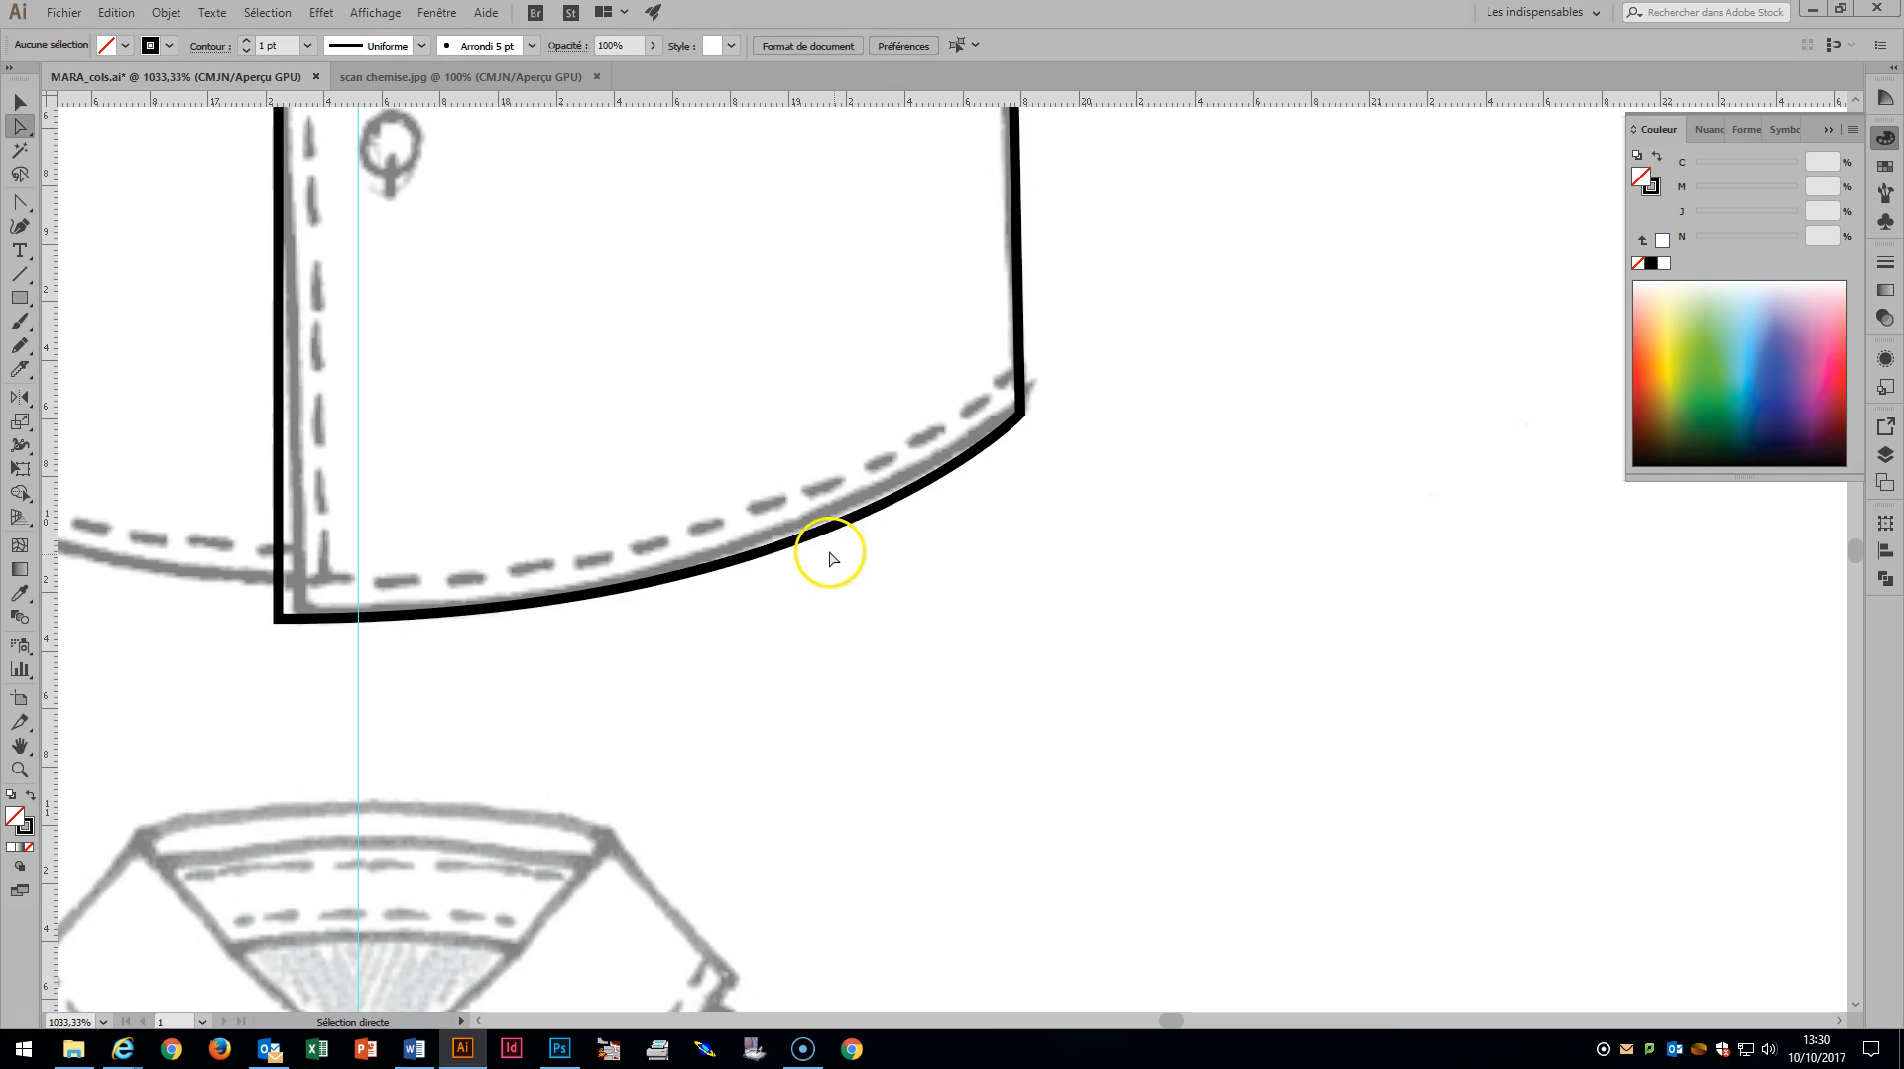
click(815, 535)
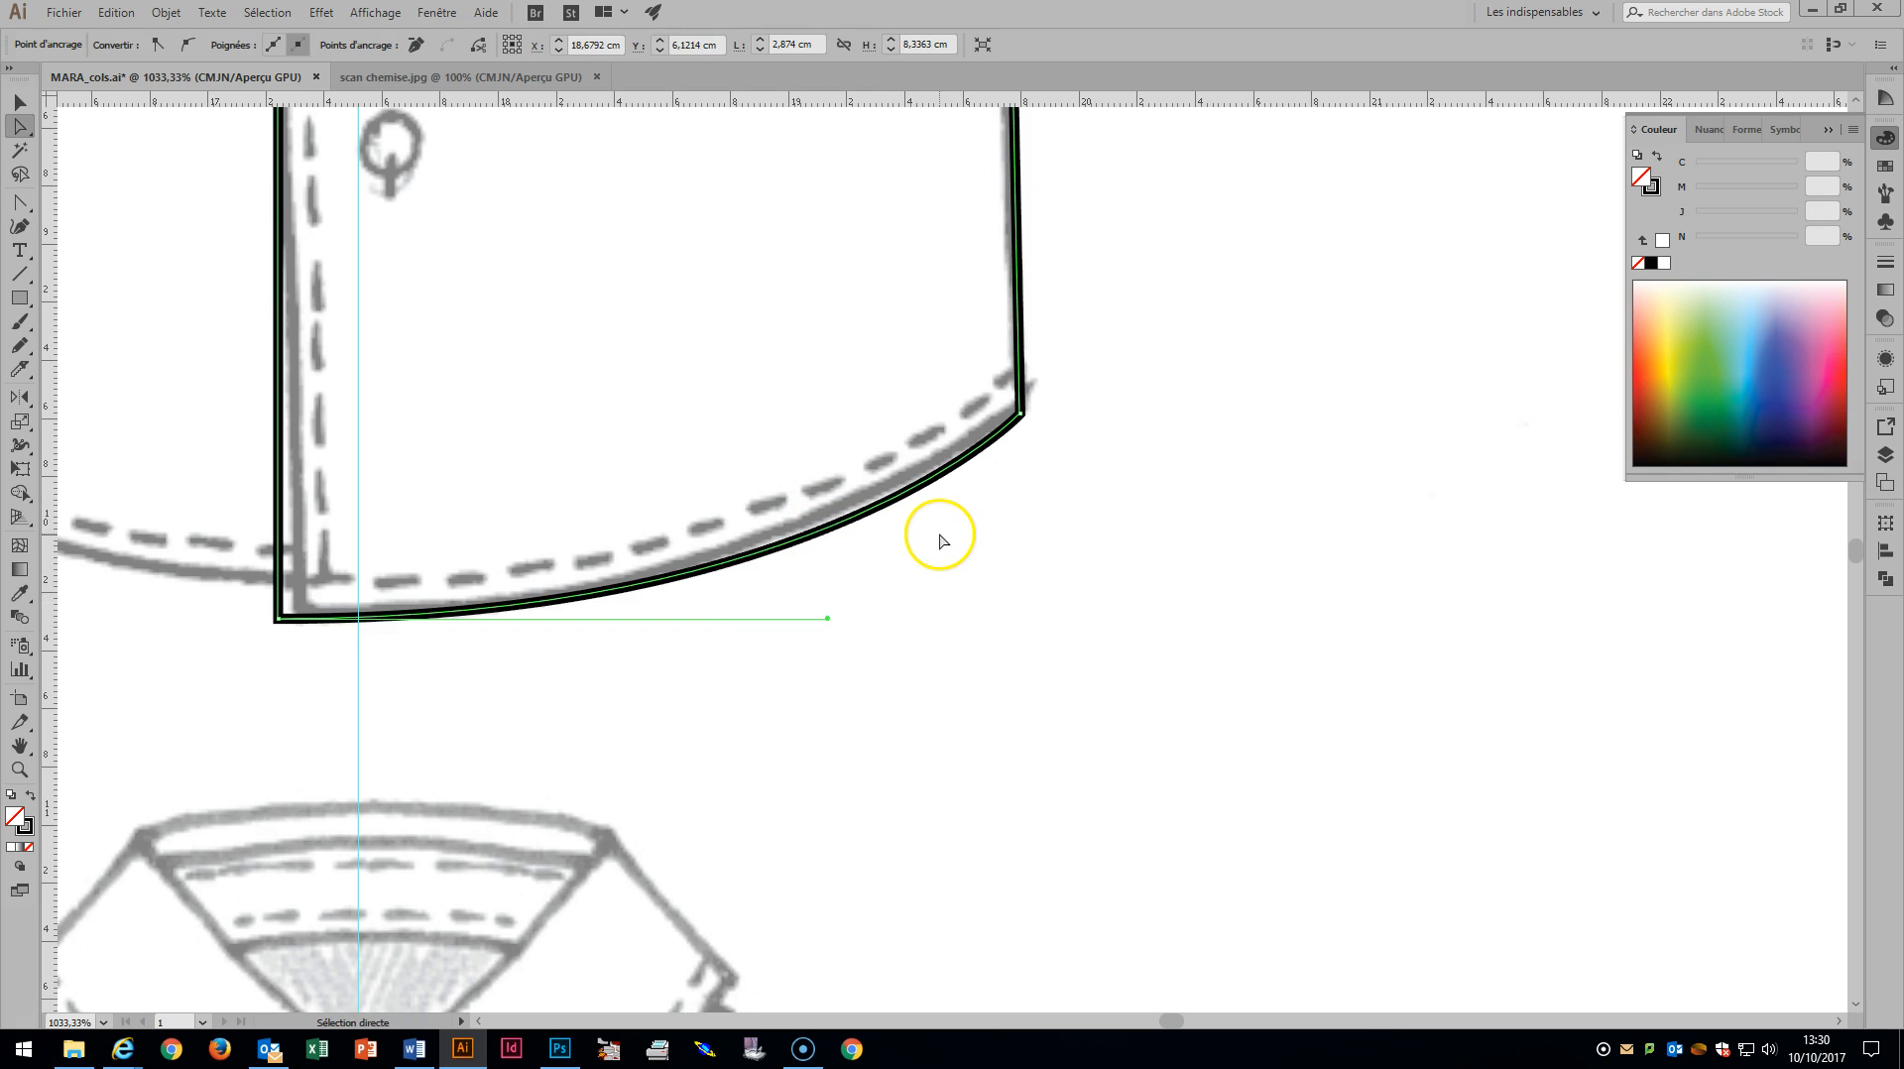
key(ctrl+f)
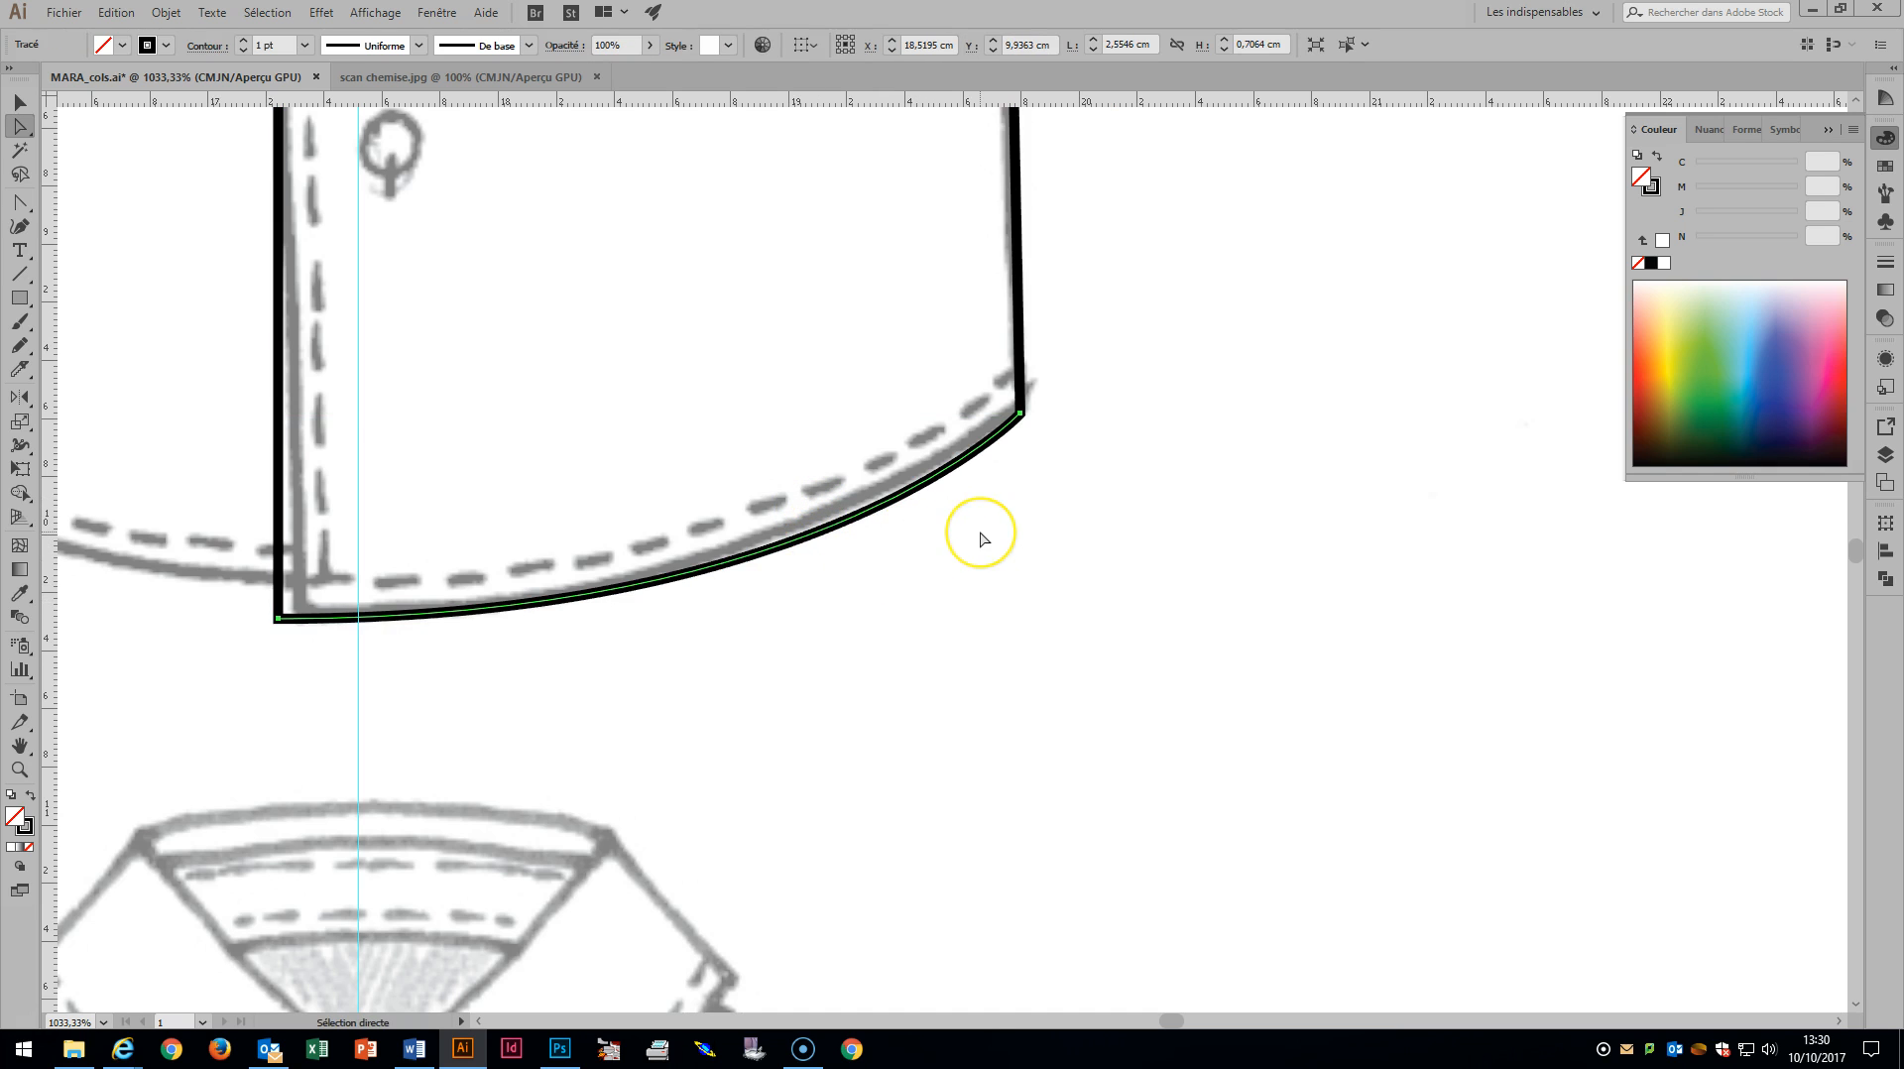
Nudge the pasted hem curve up just inside the panel's edge and apply the sleeve hem's dashed stitch style with the Eyedropper.
key(Up)
key(Up)
key(Up)
key(ctrl)
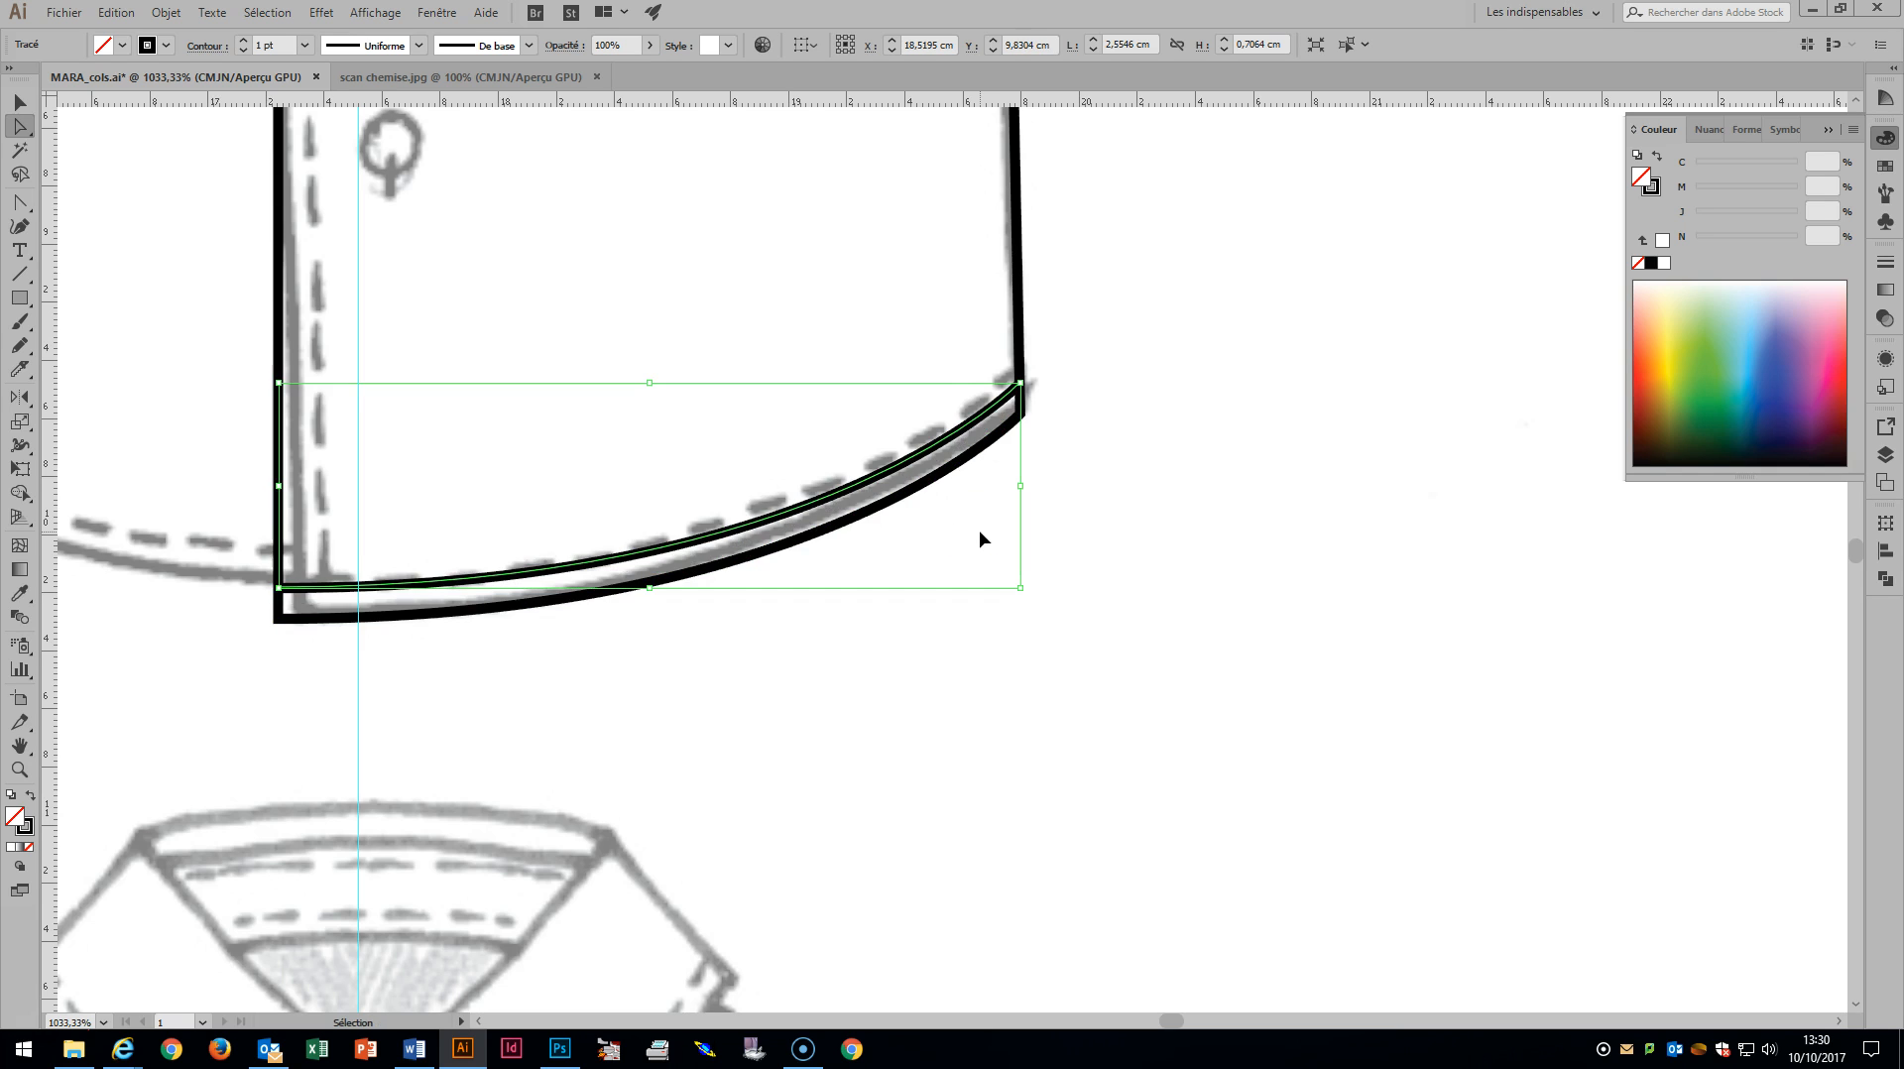
key(ctrl+0)
key(i)
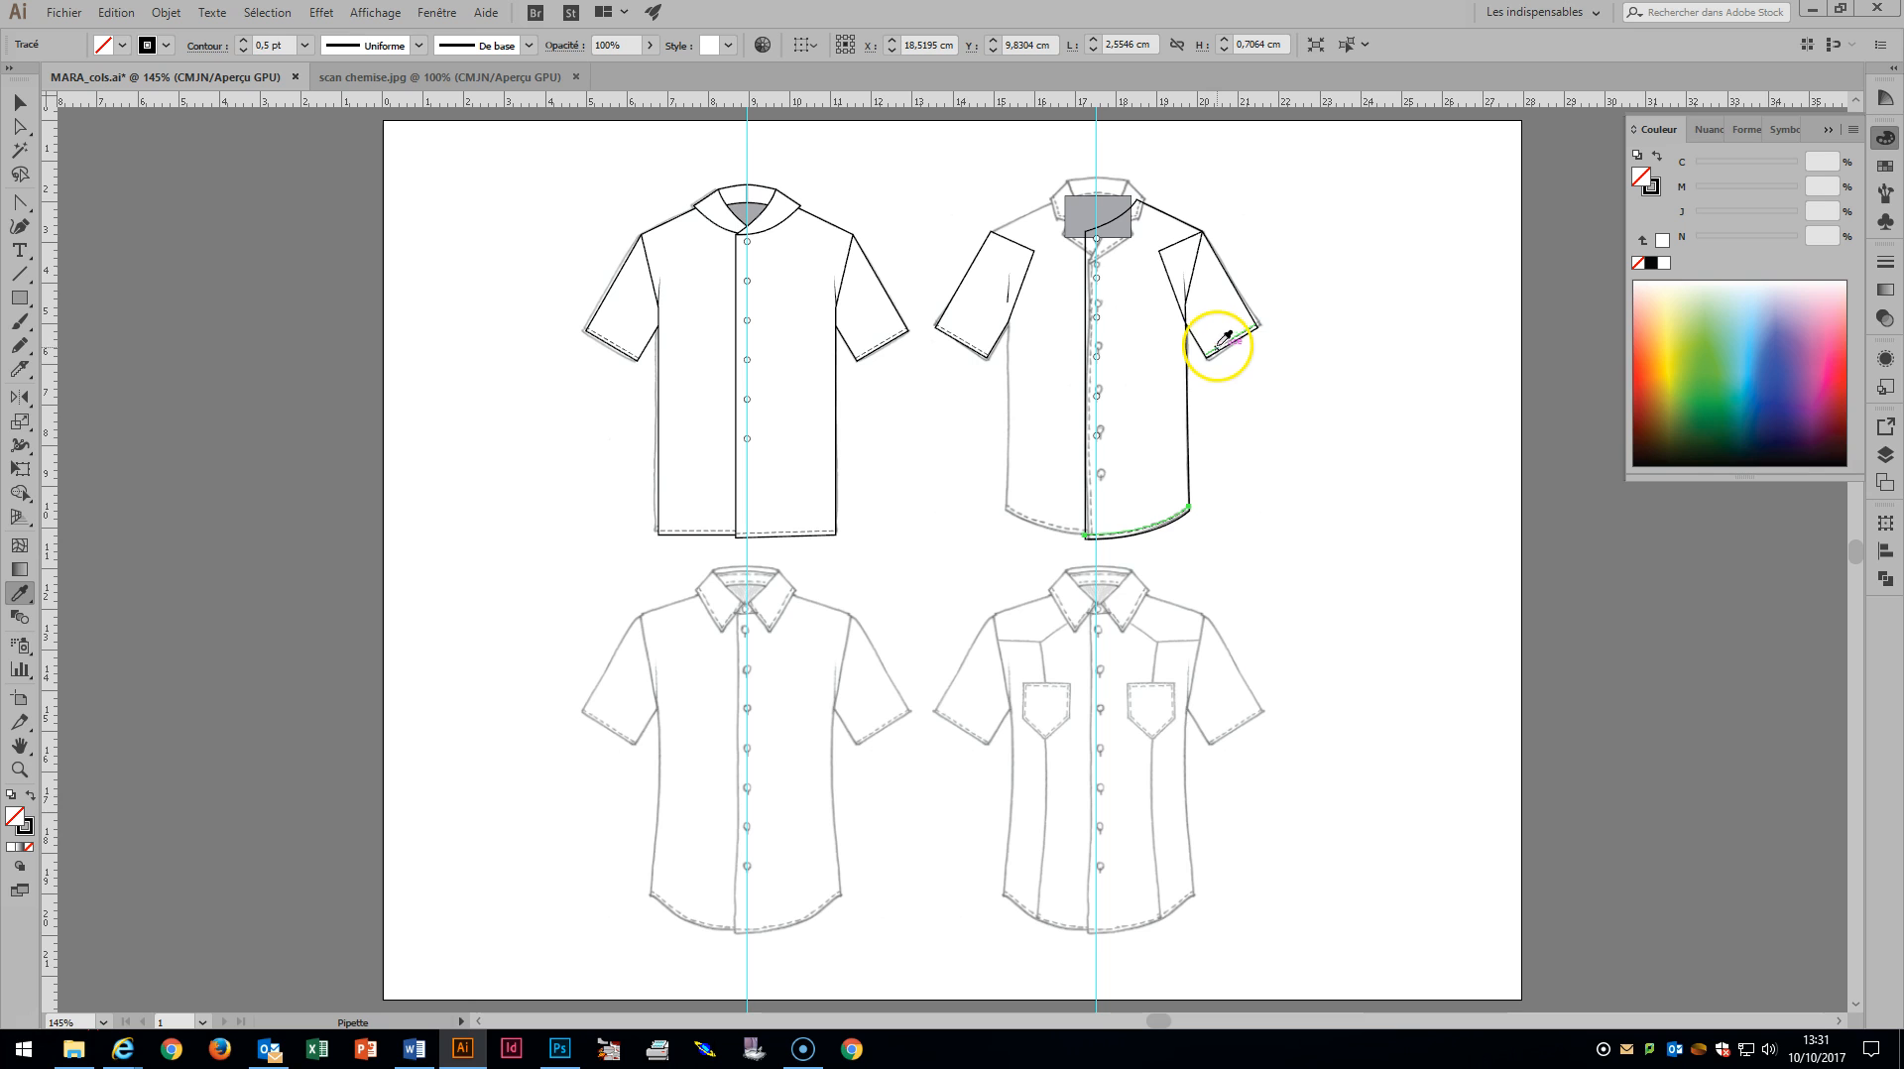
Move the lowest button of the front button row straight down along the centre guide to the level of the lowest scanned button.
click(20, 772)
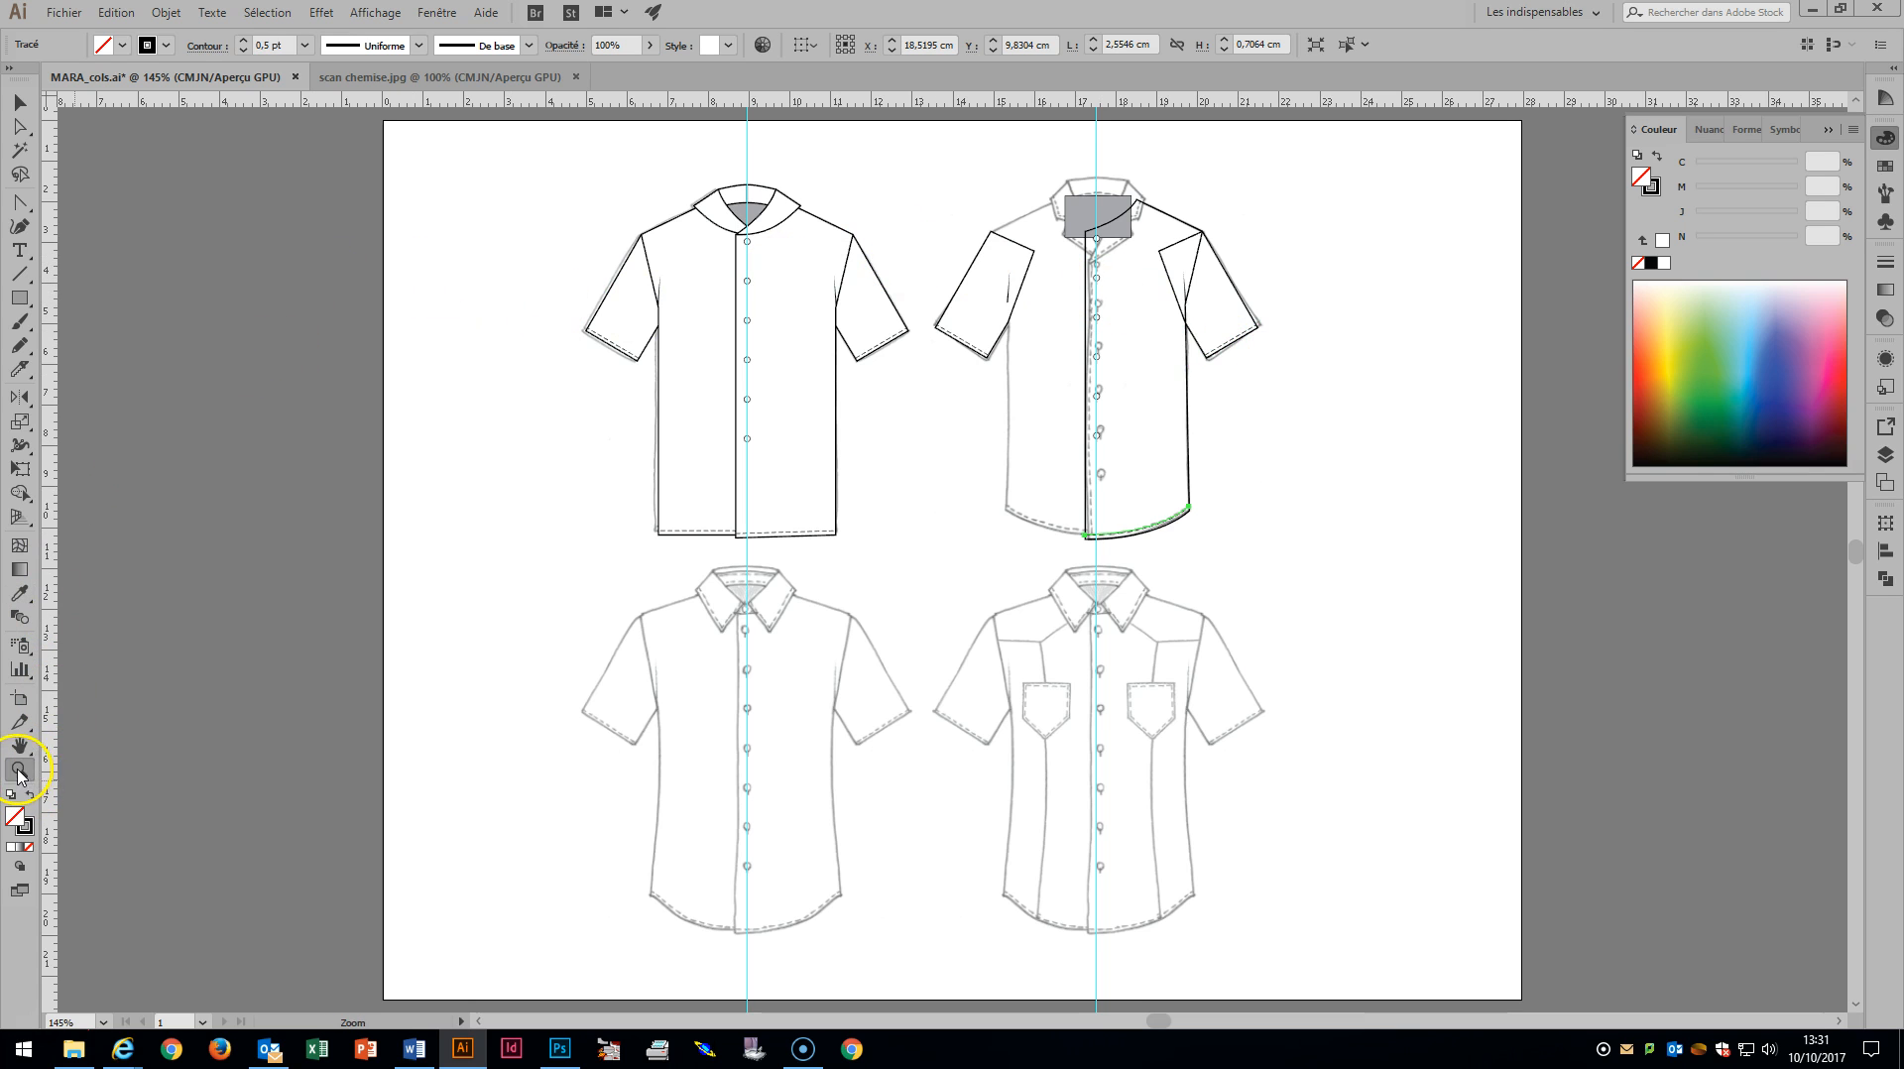
click(1230, 327)
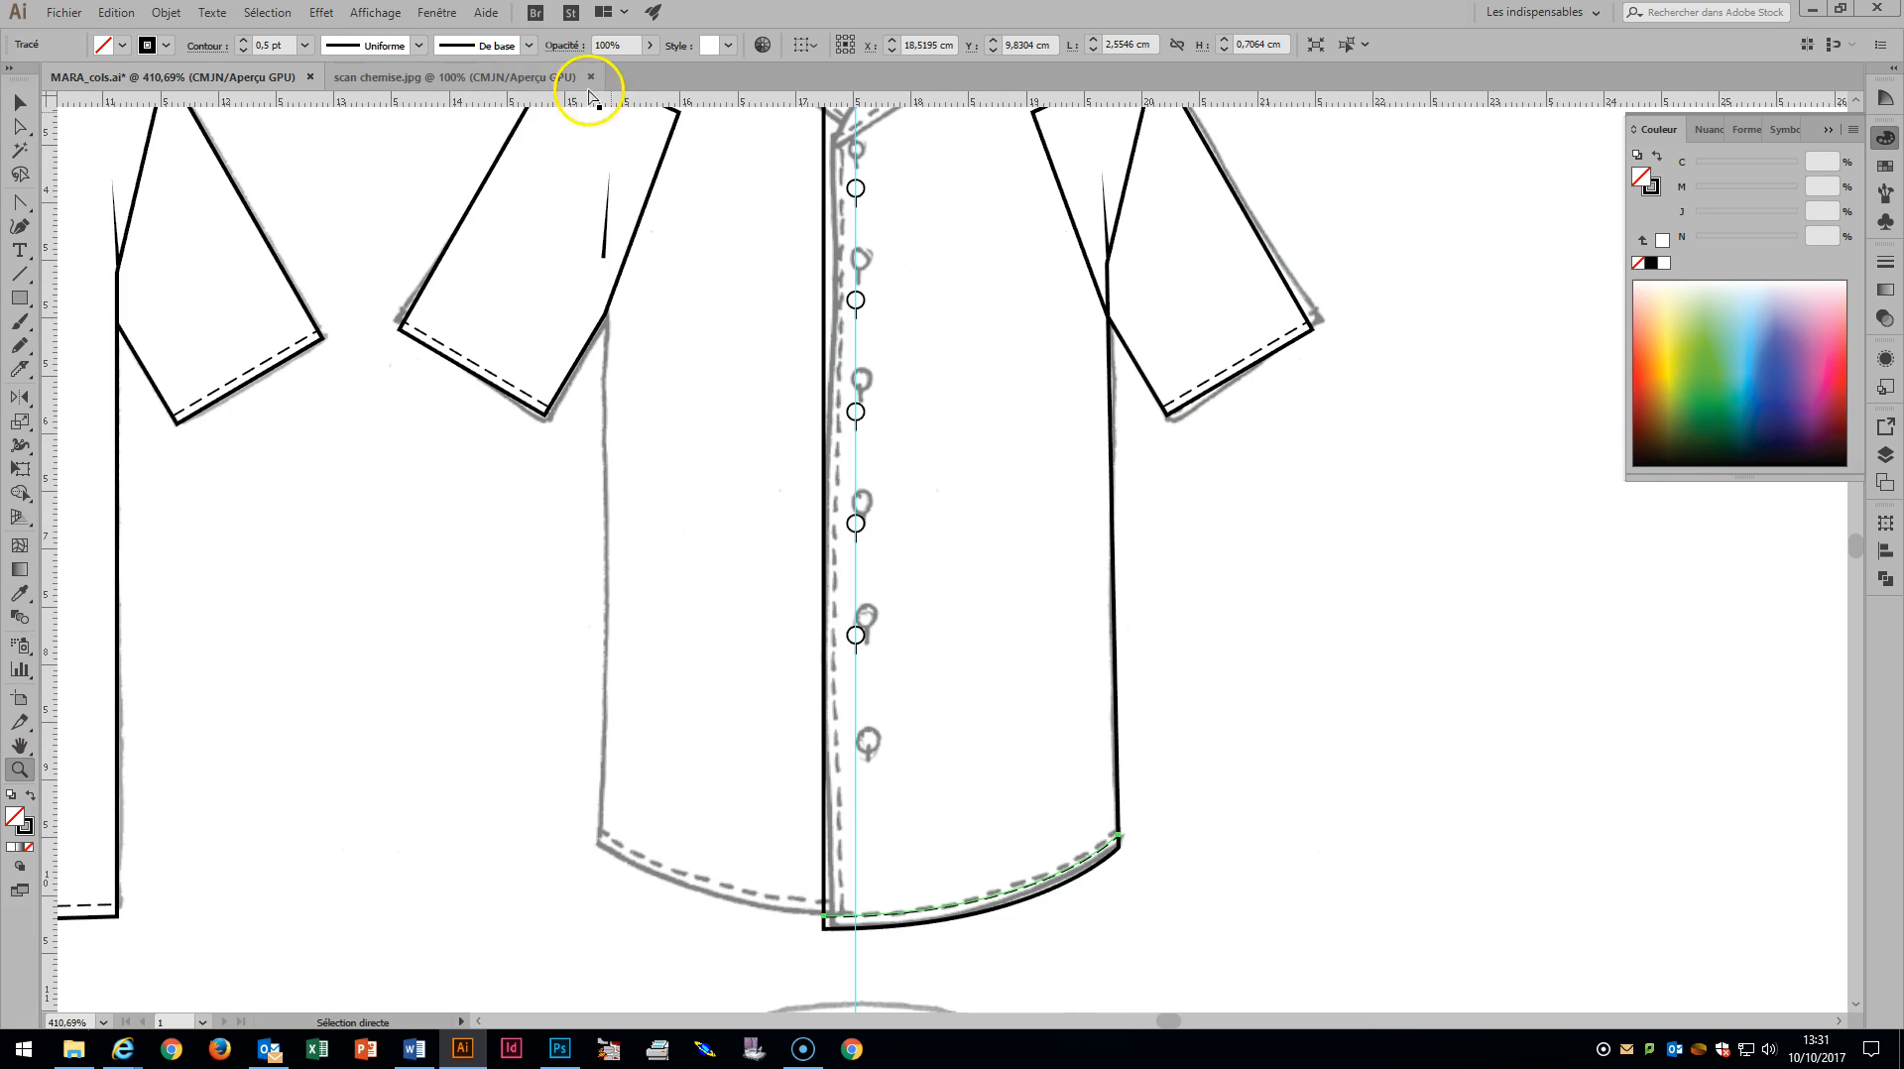
drag(20, 129, 109, 155)
click(857, 644)
click(856, 640)
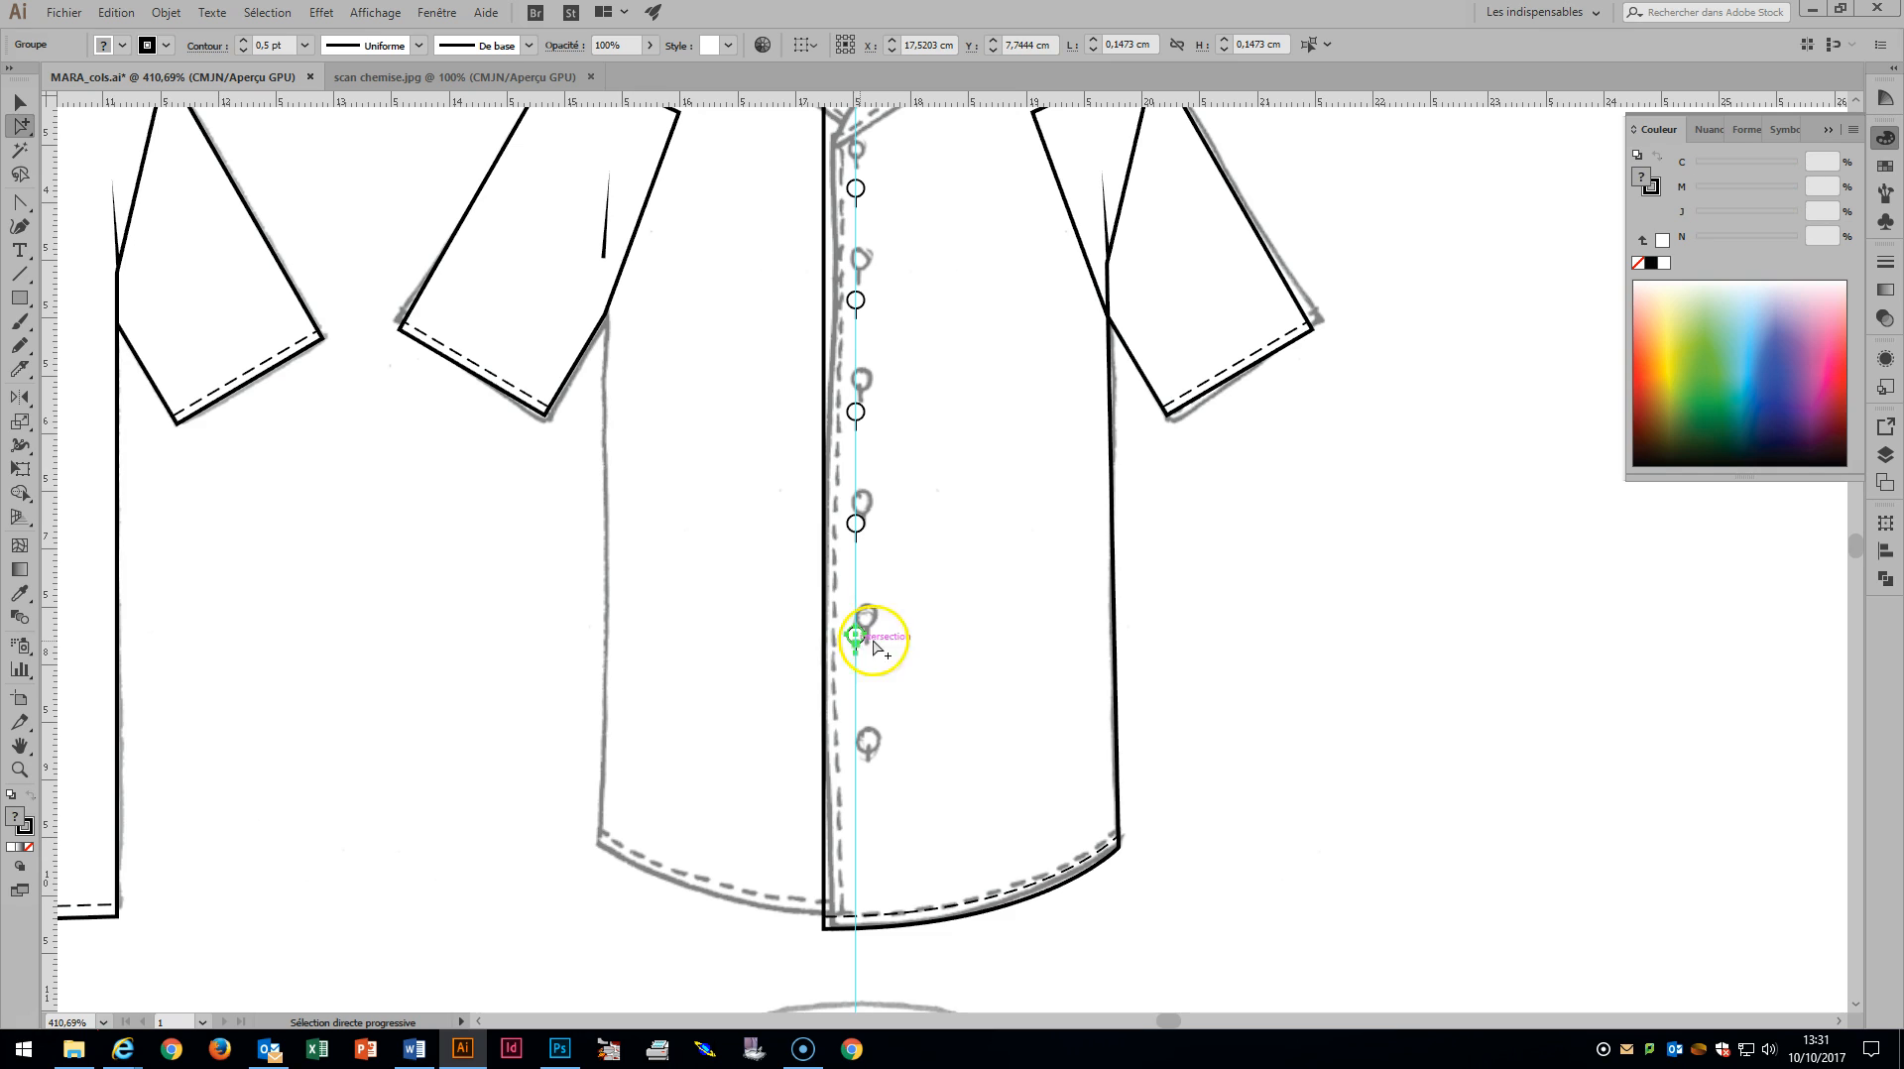
drag(858, 640, 859, 752)
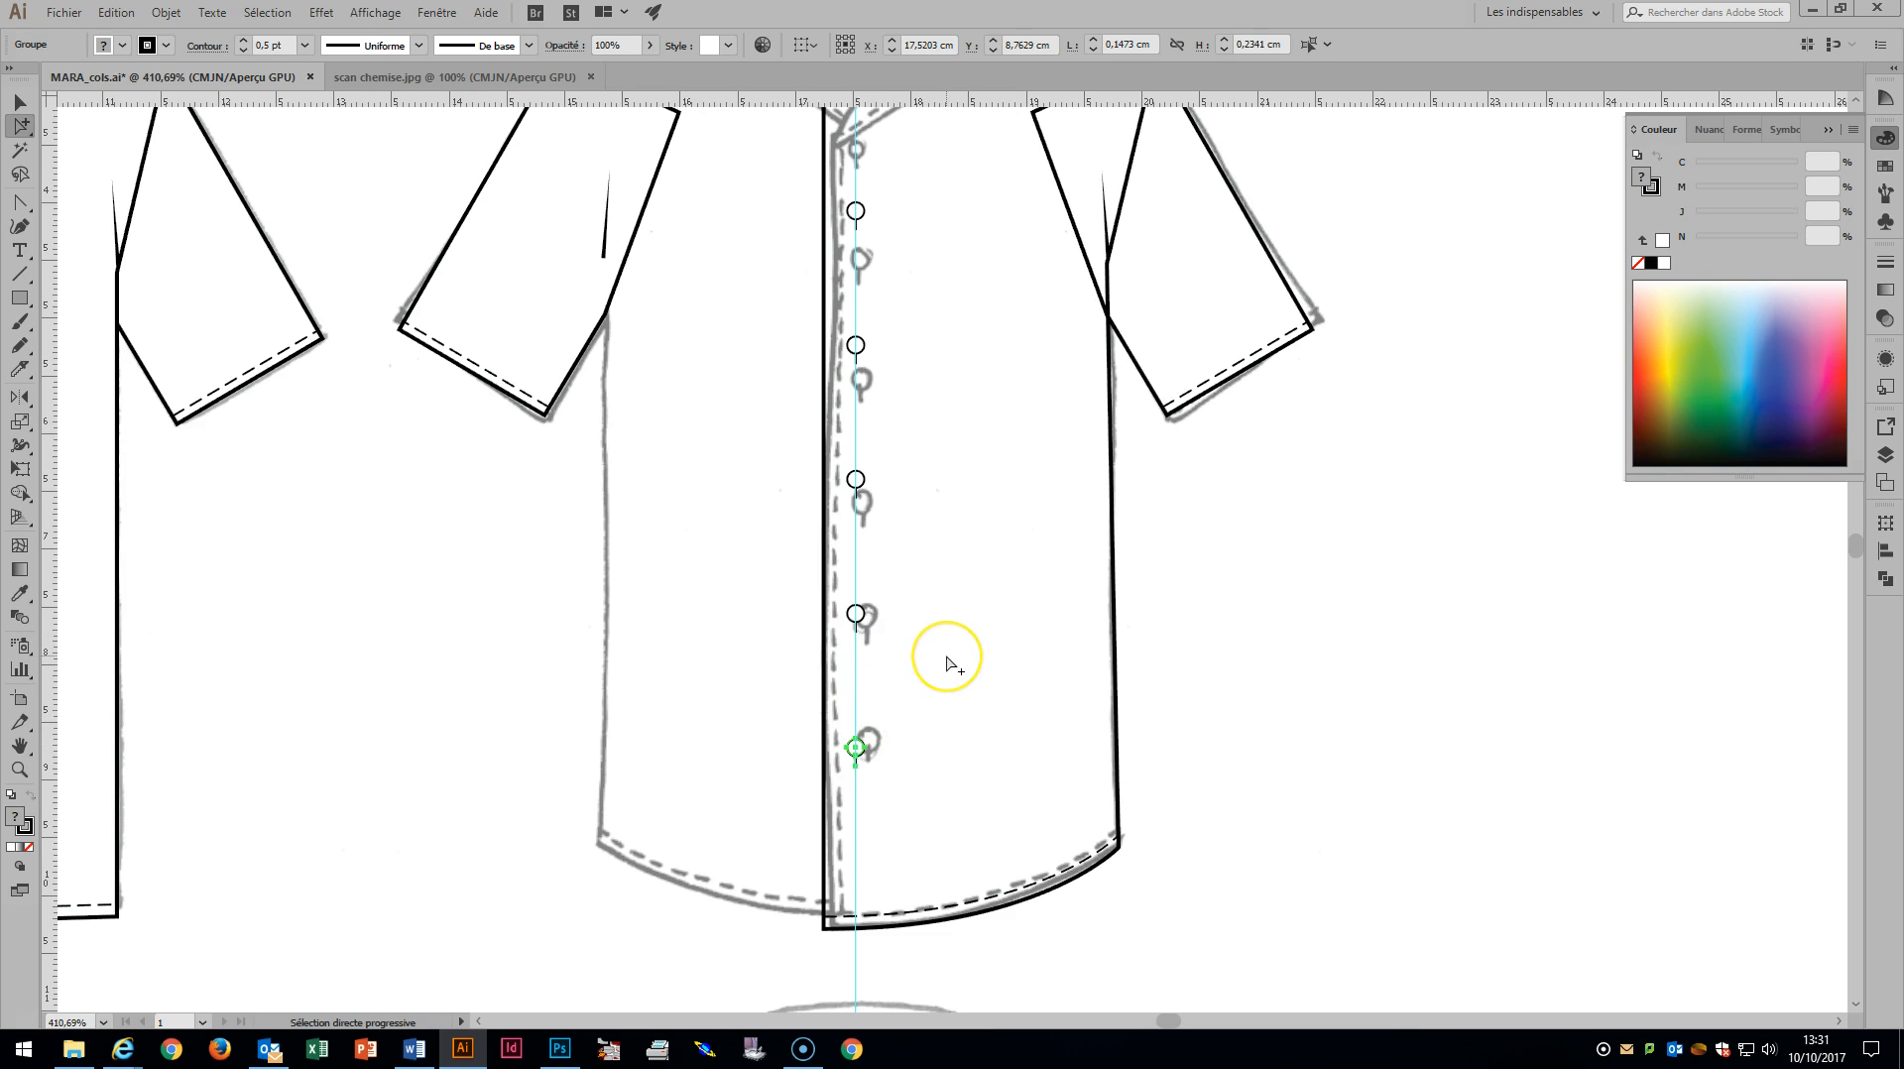
Move the uppermost button of the row straight down along the centre guide to the level of the first scanned button.
scroll(947, 659, up, 2)
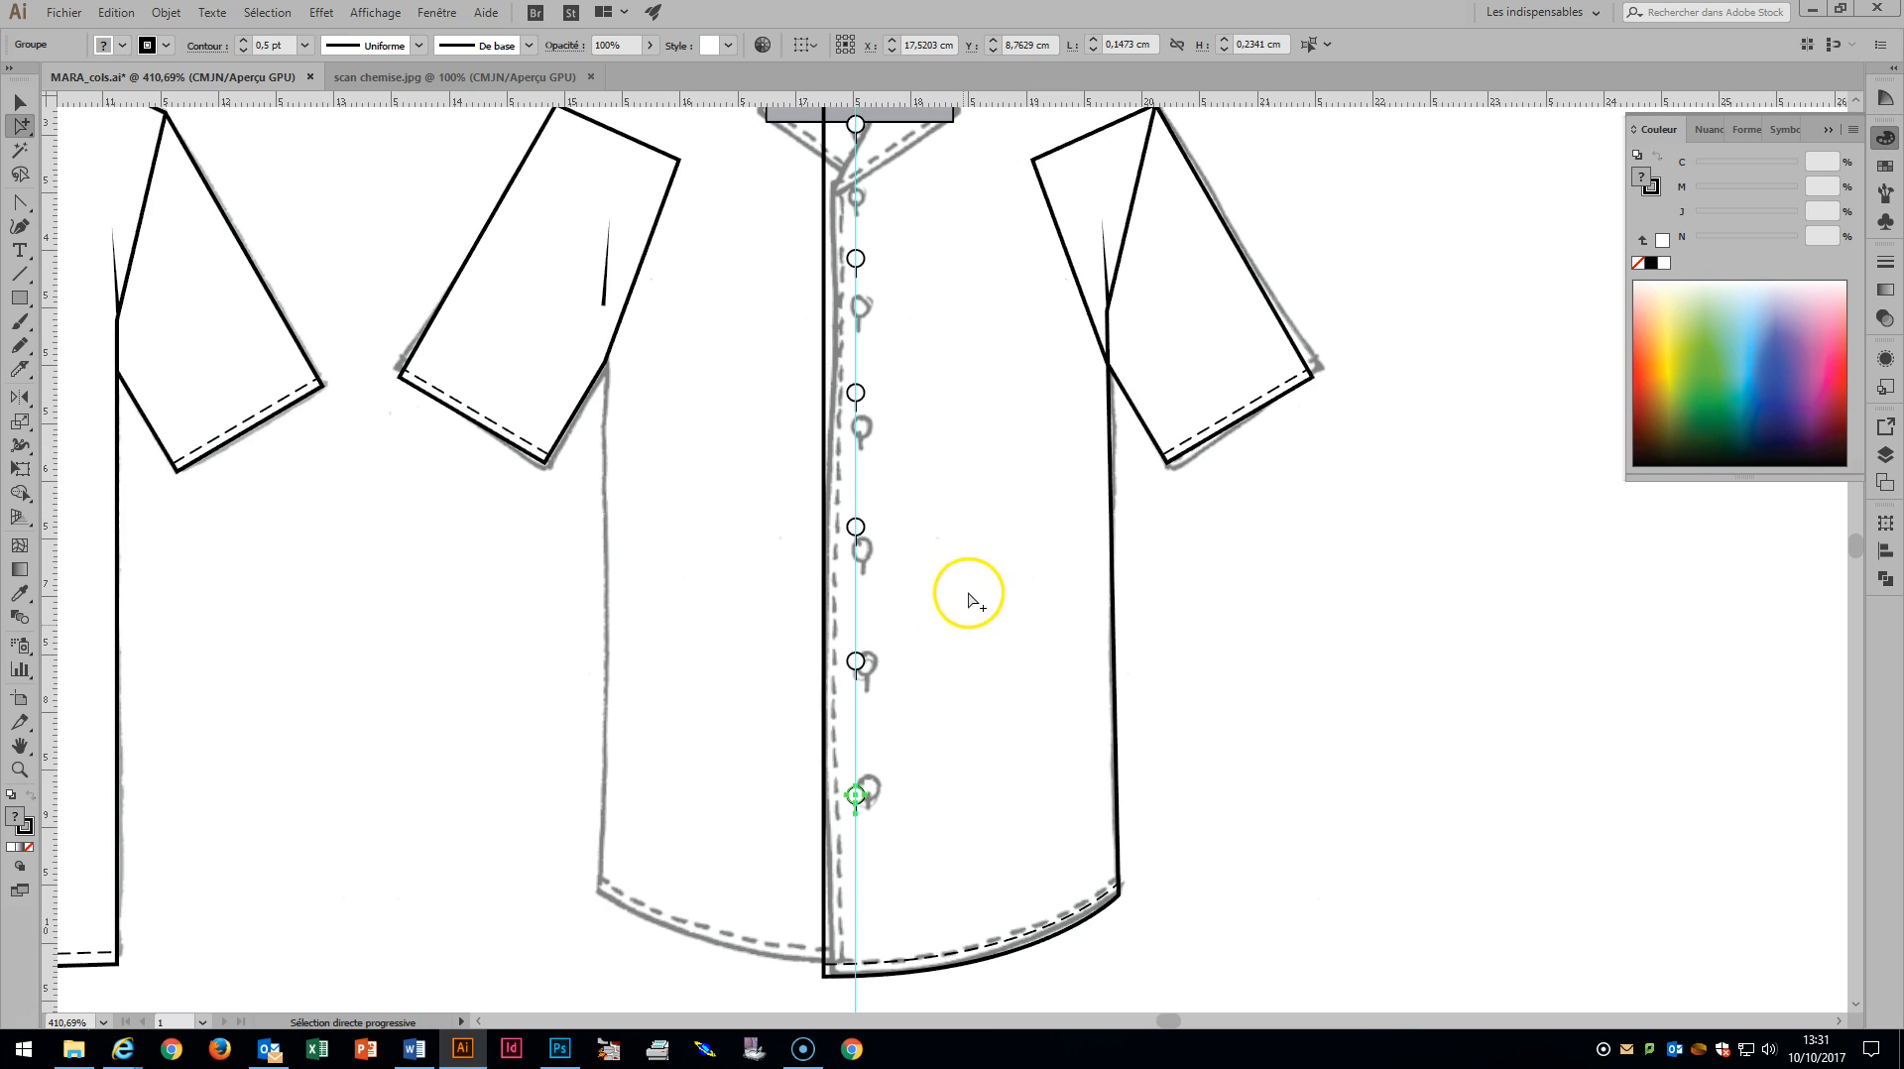
scroll(967, 600, up, 5)
click(856, 243)
click(857, 244)
drag(856, 244, 857, 318)
Reflect a copy of the right front panel and its curved hem stitching across the vertical centre guide.
scroll(971, 315, down, 3)
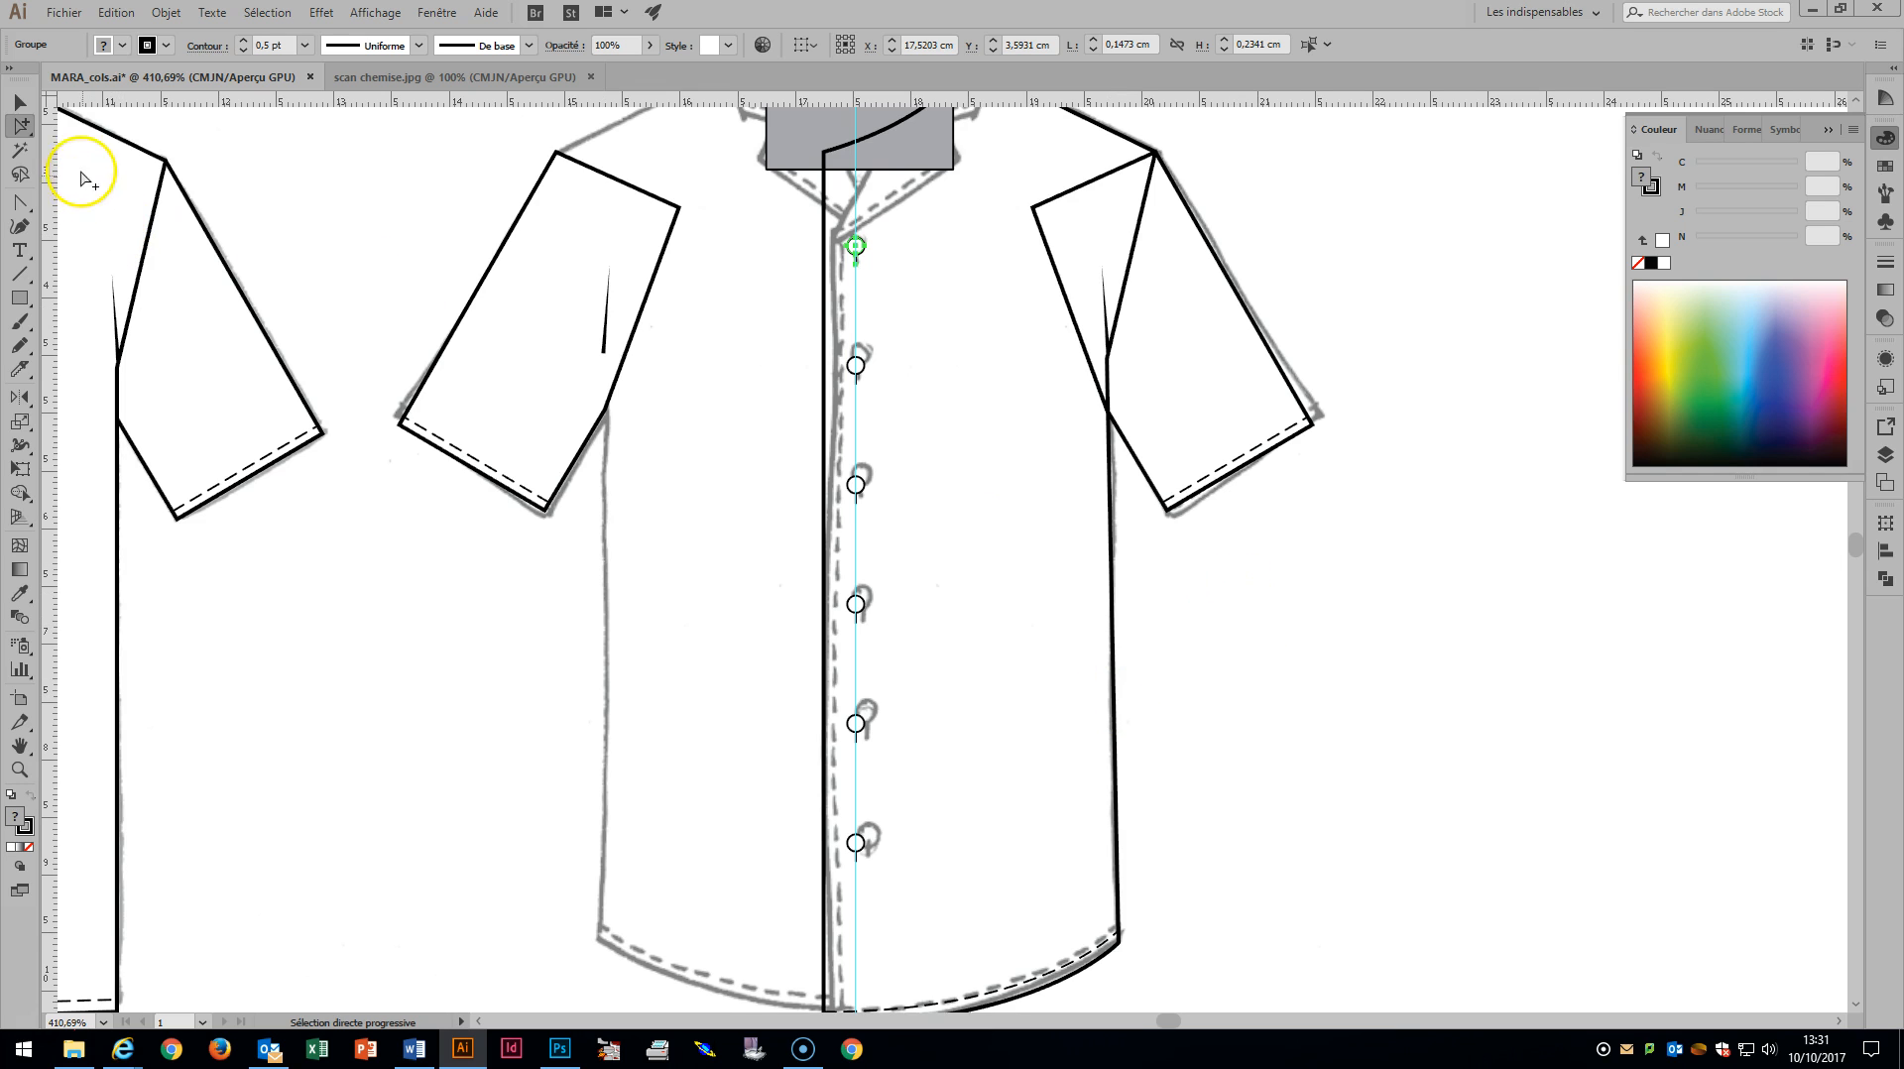
scroll(1157, 776, down, 3)
drag(1173, 773, 1031, 972)
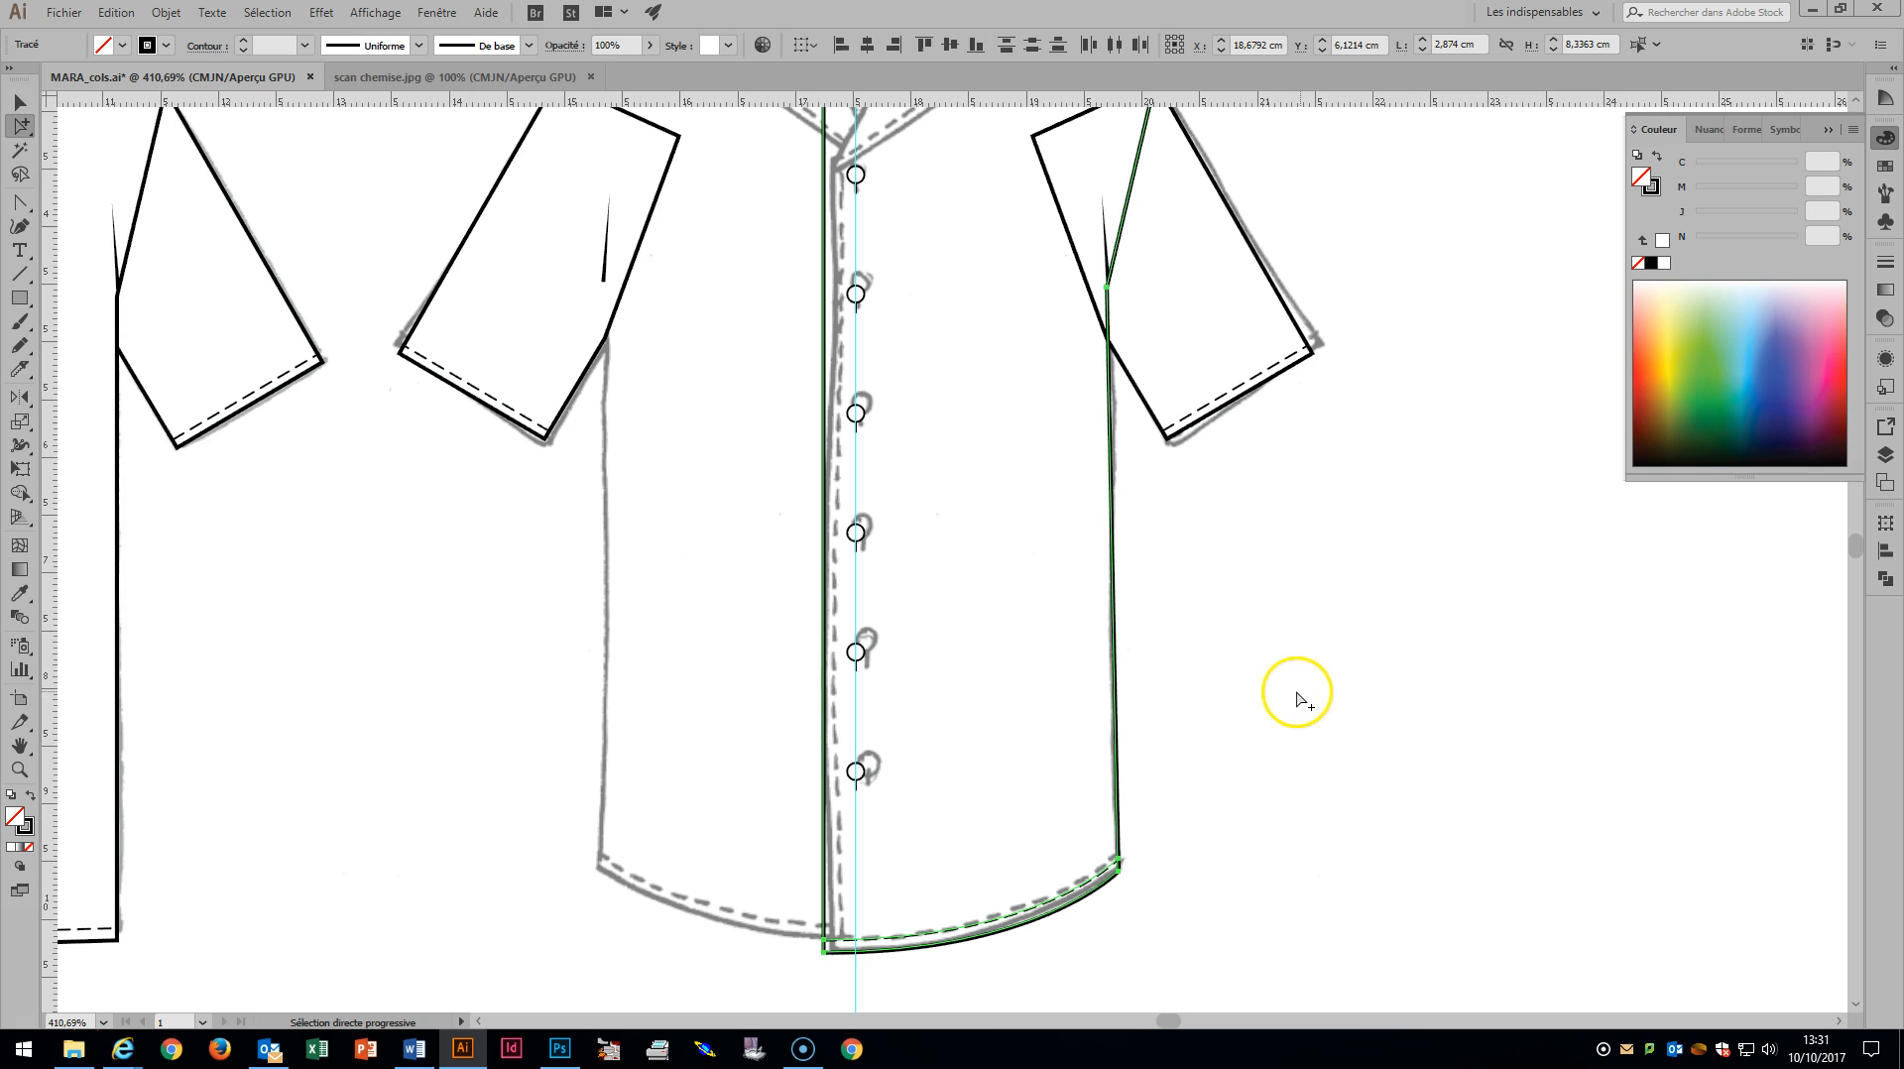
key(o)
scroll(1080, 672, up, 5)
scroll(1080, 671, up, 3)
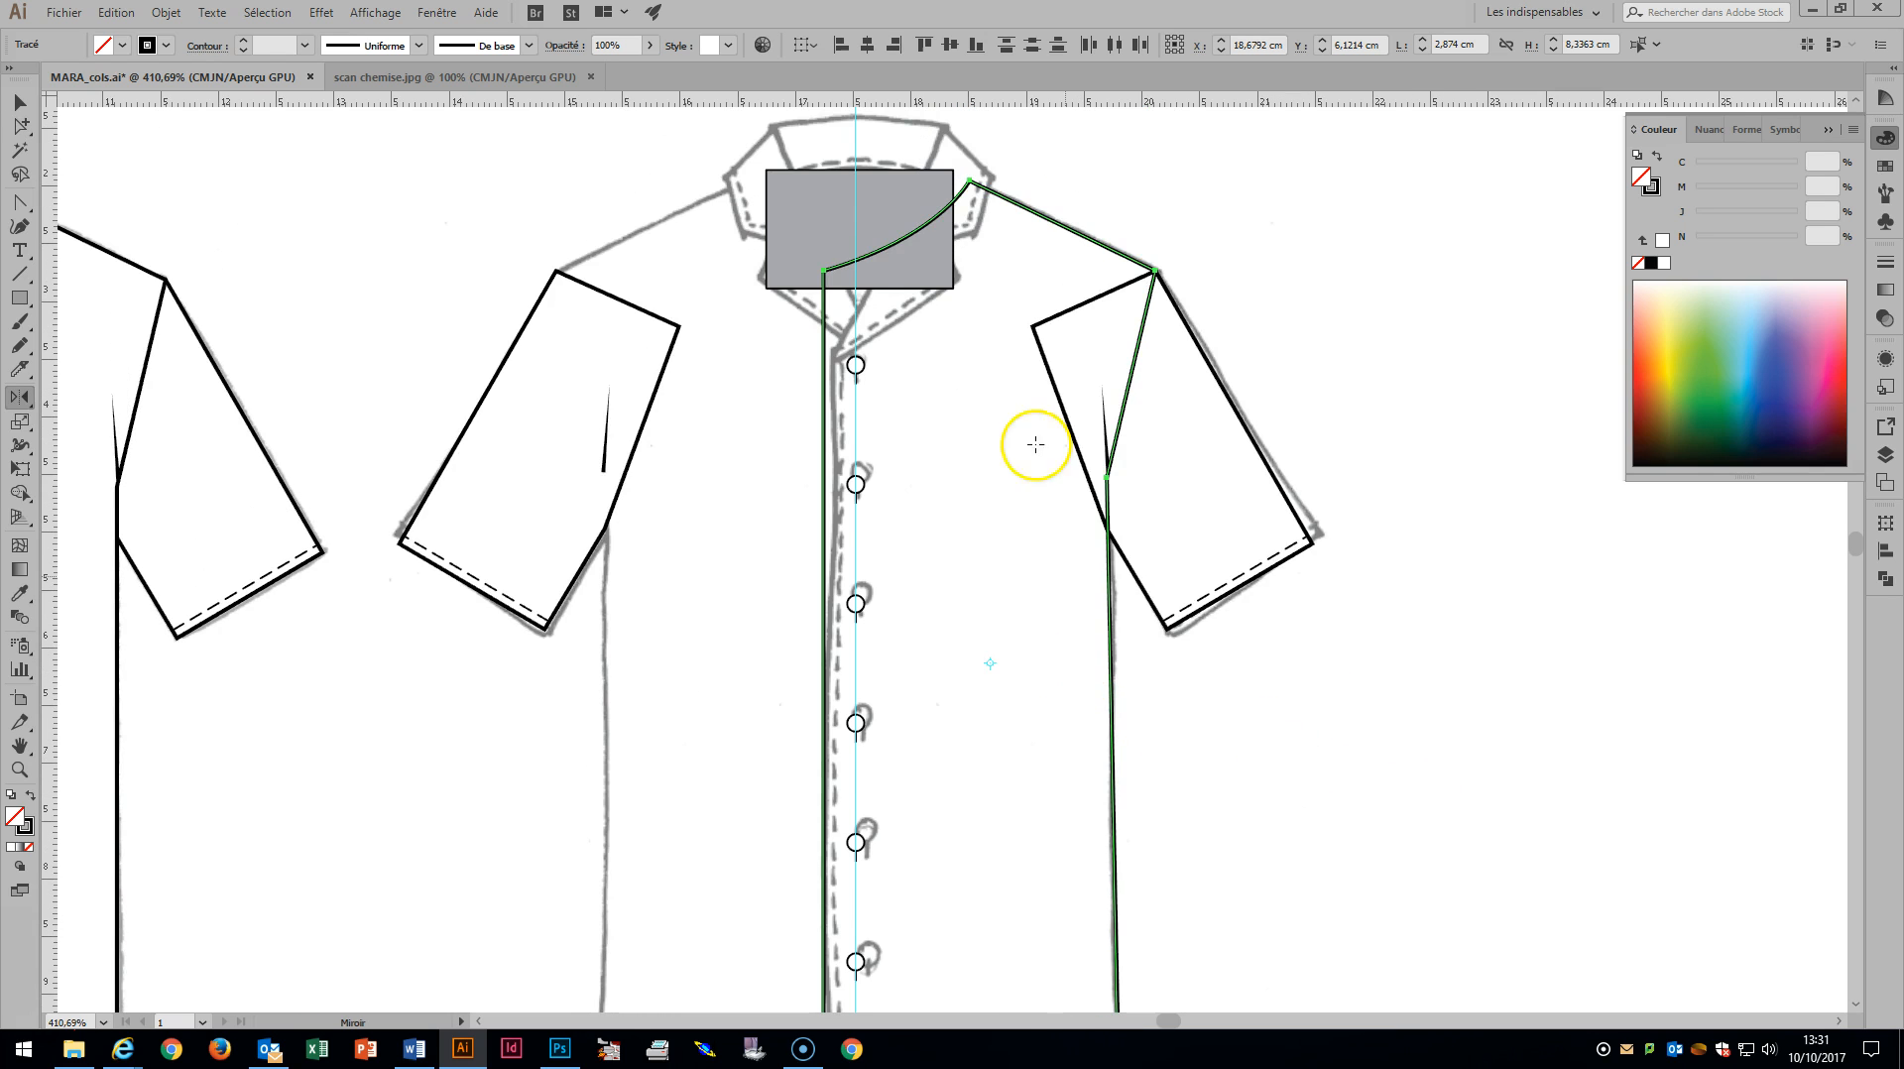
alt+click(856, 226)
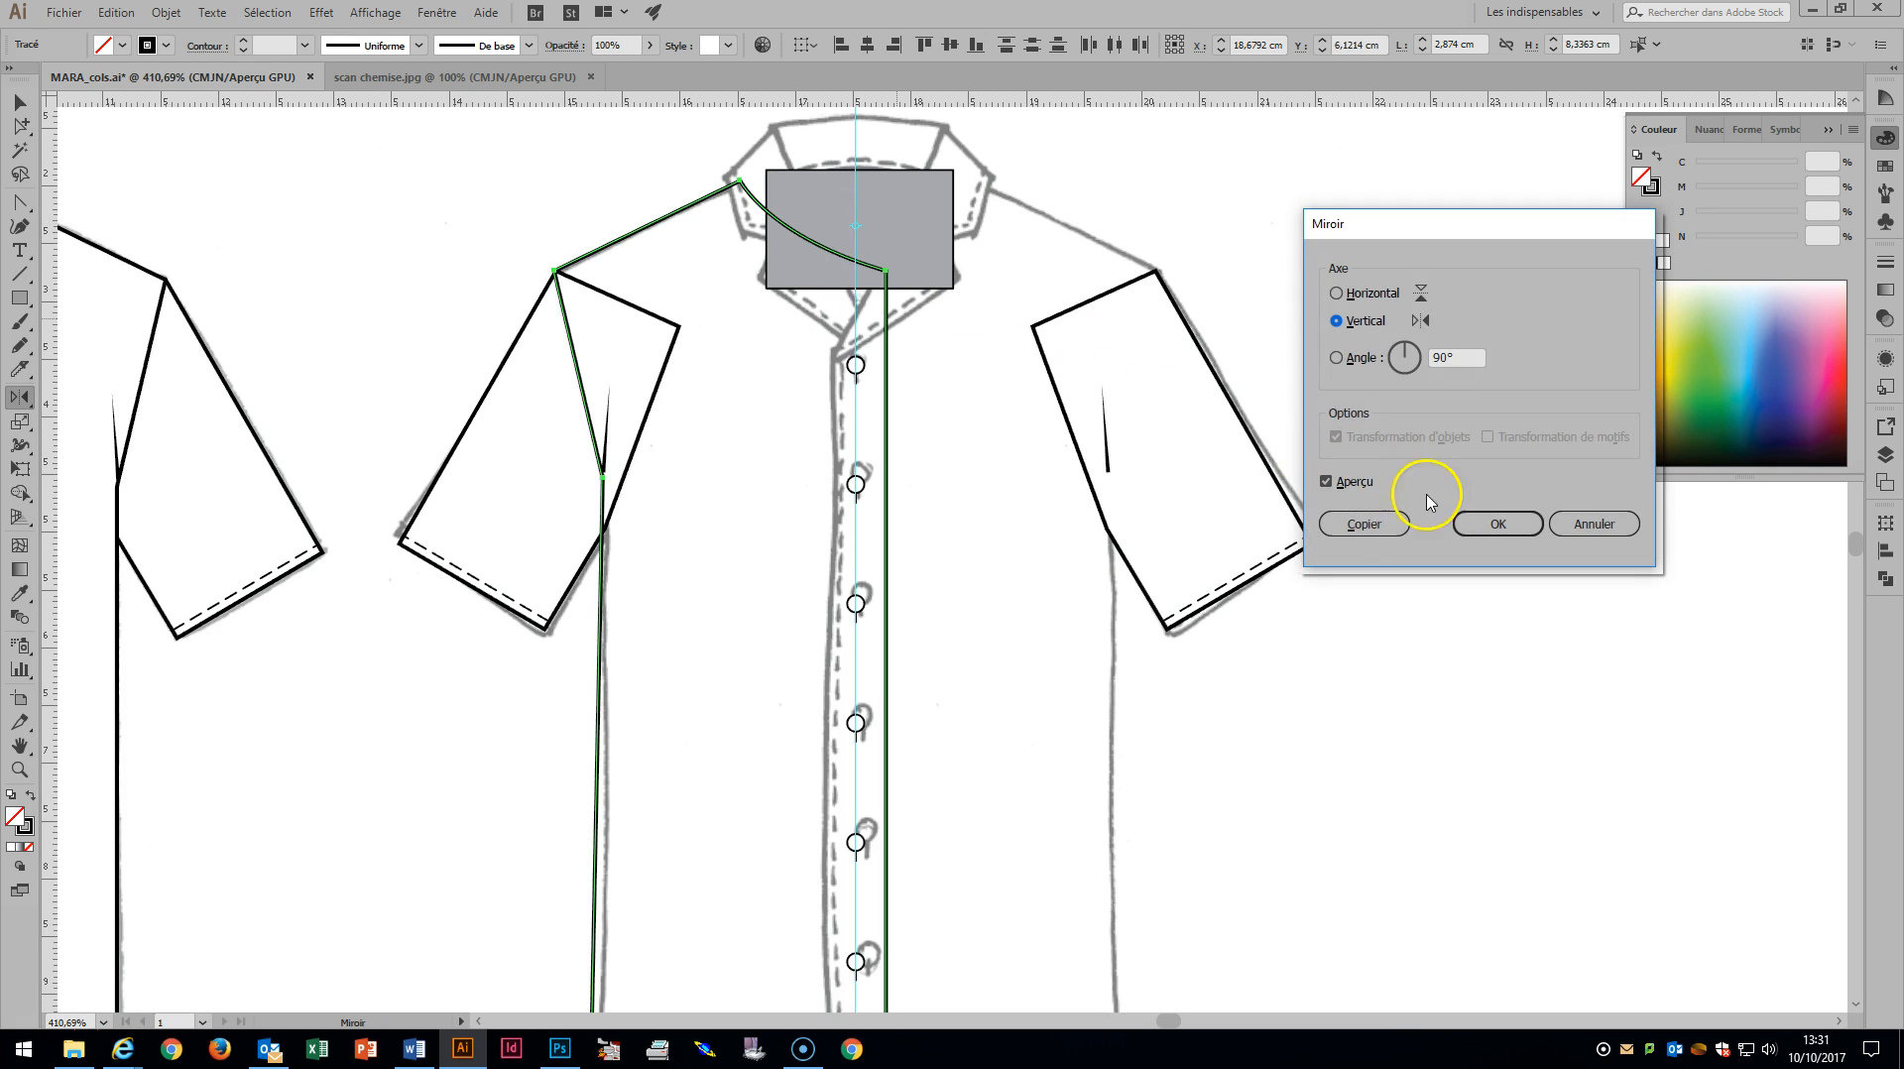
click(1376, 522)
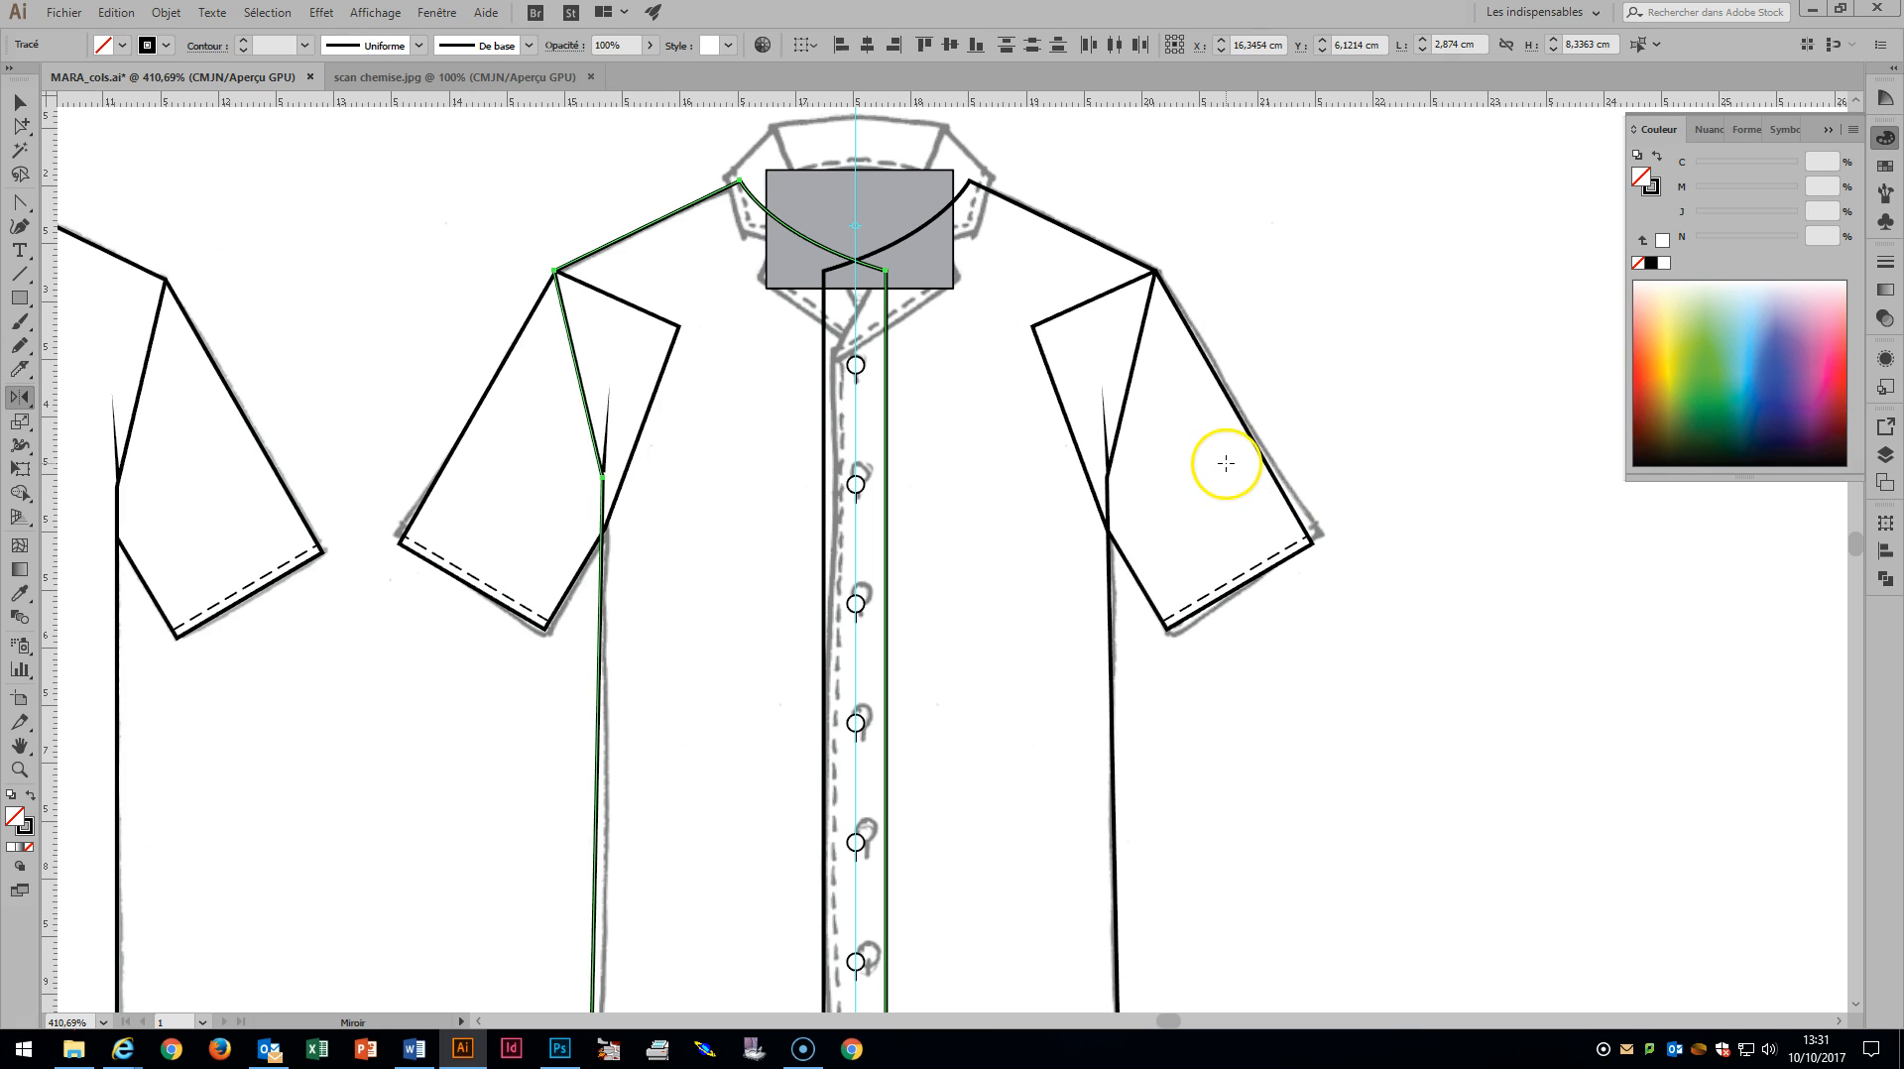
Expand the "col tailleur" layer and its "col chale" sublayer and hide the "dos" element so the scanned collar shows.
click(20, 127)
drag(20, 127, 89, 126)
click(887, 272)
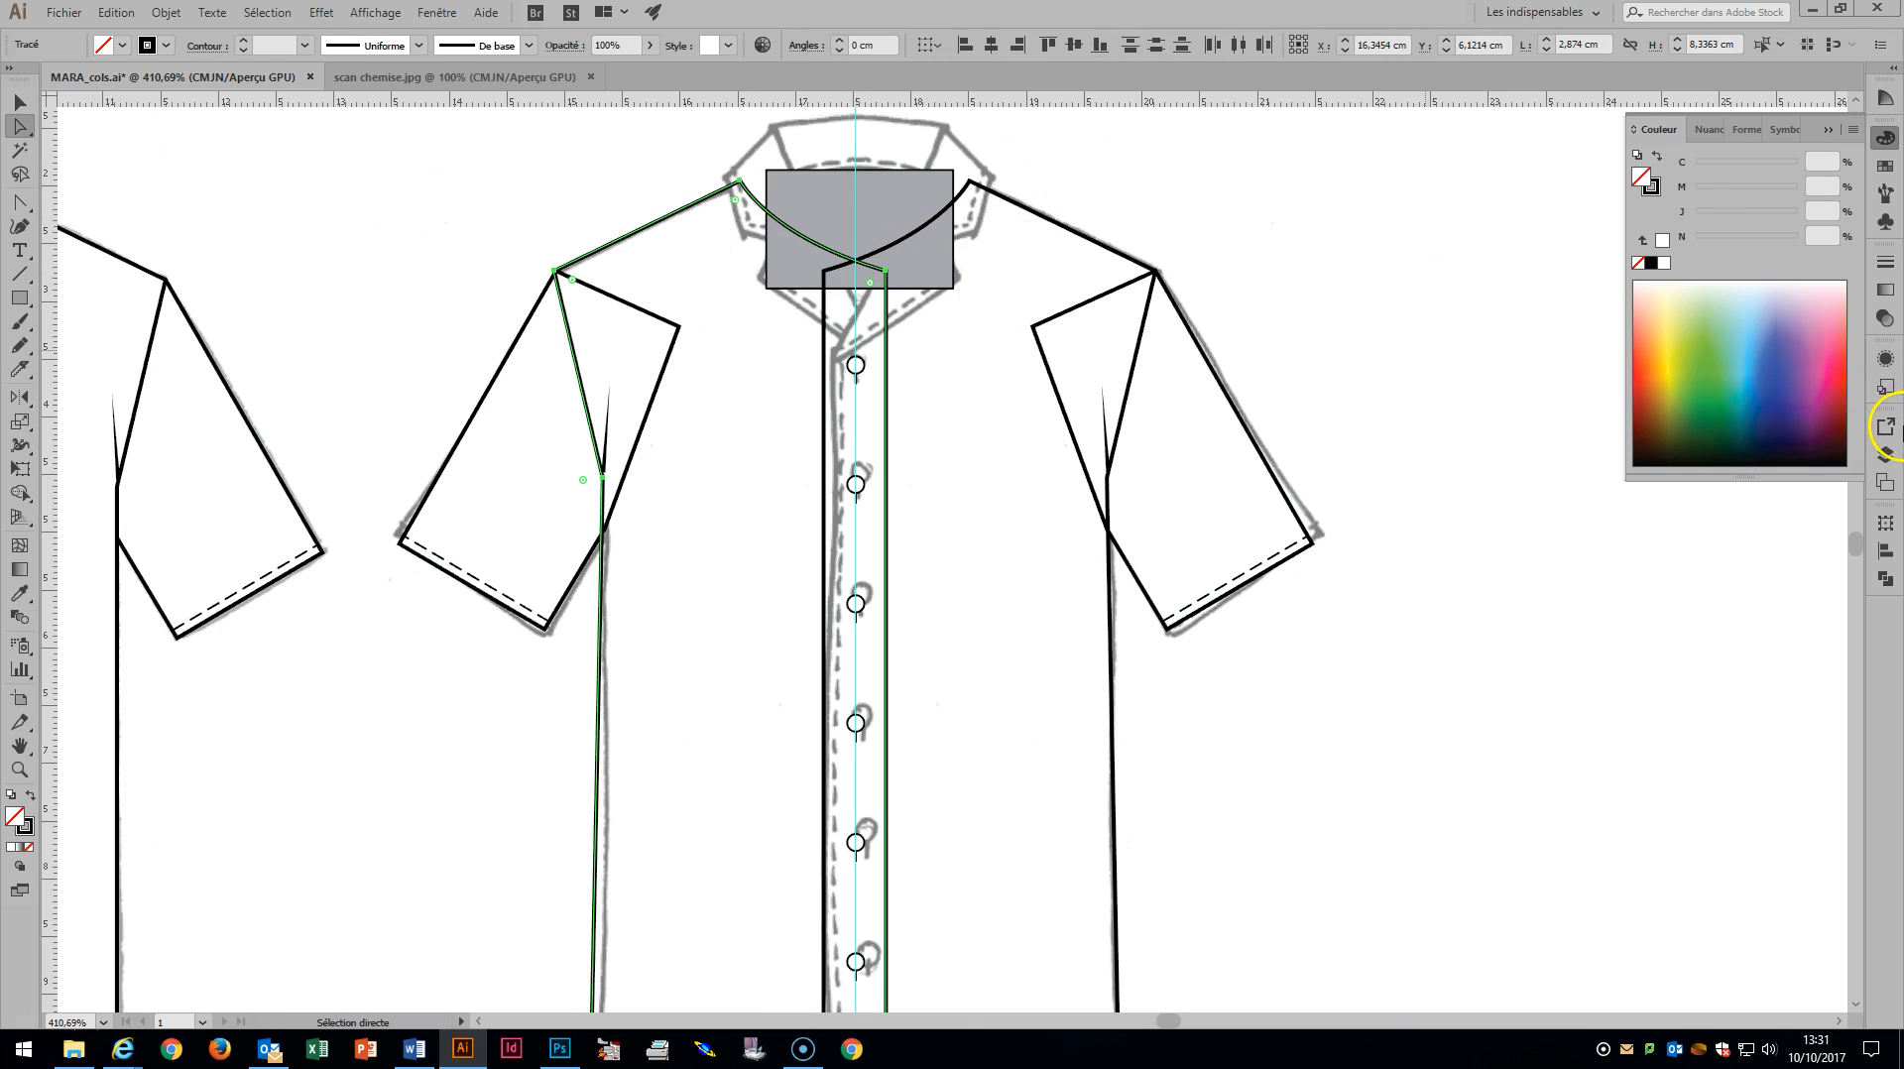
click(1884, 458)
click(1457, 450)
click(1481, 470)
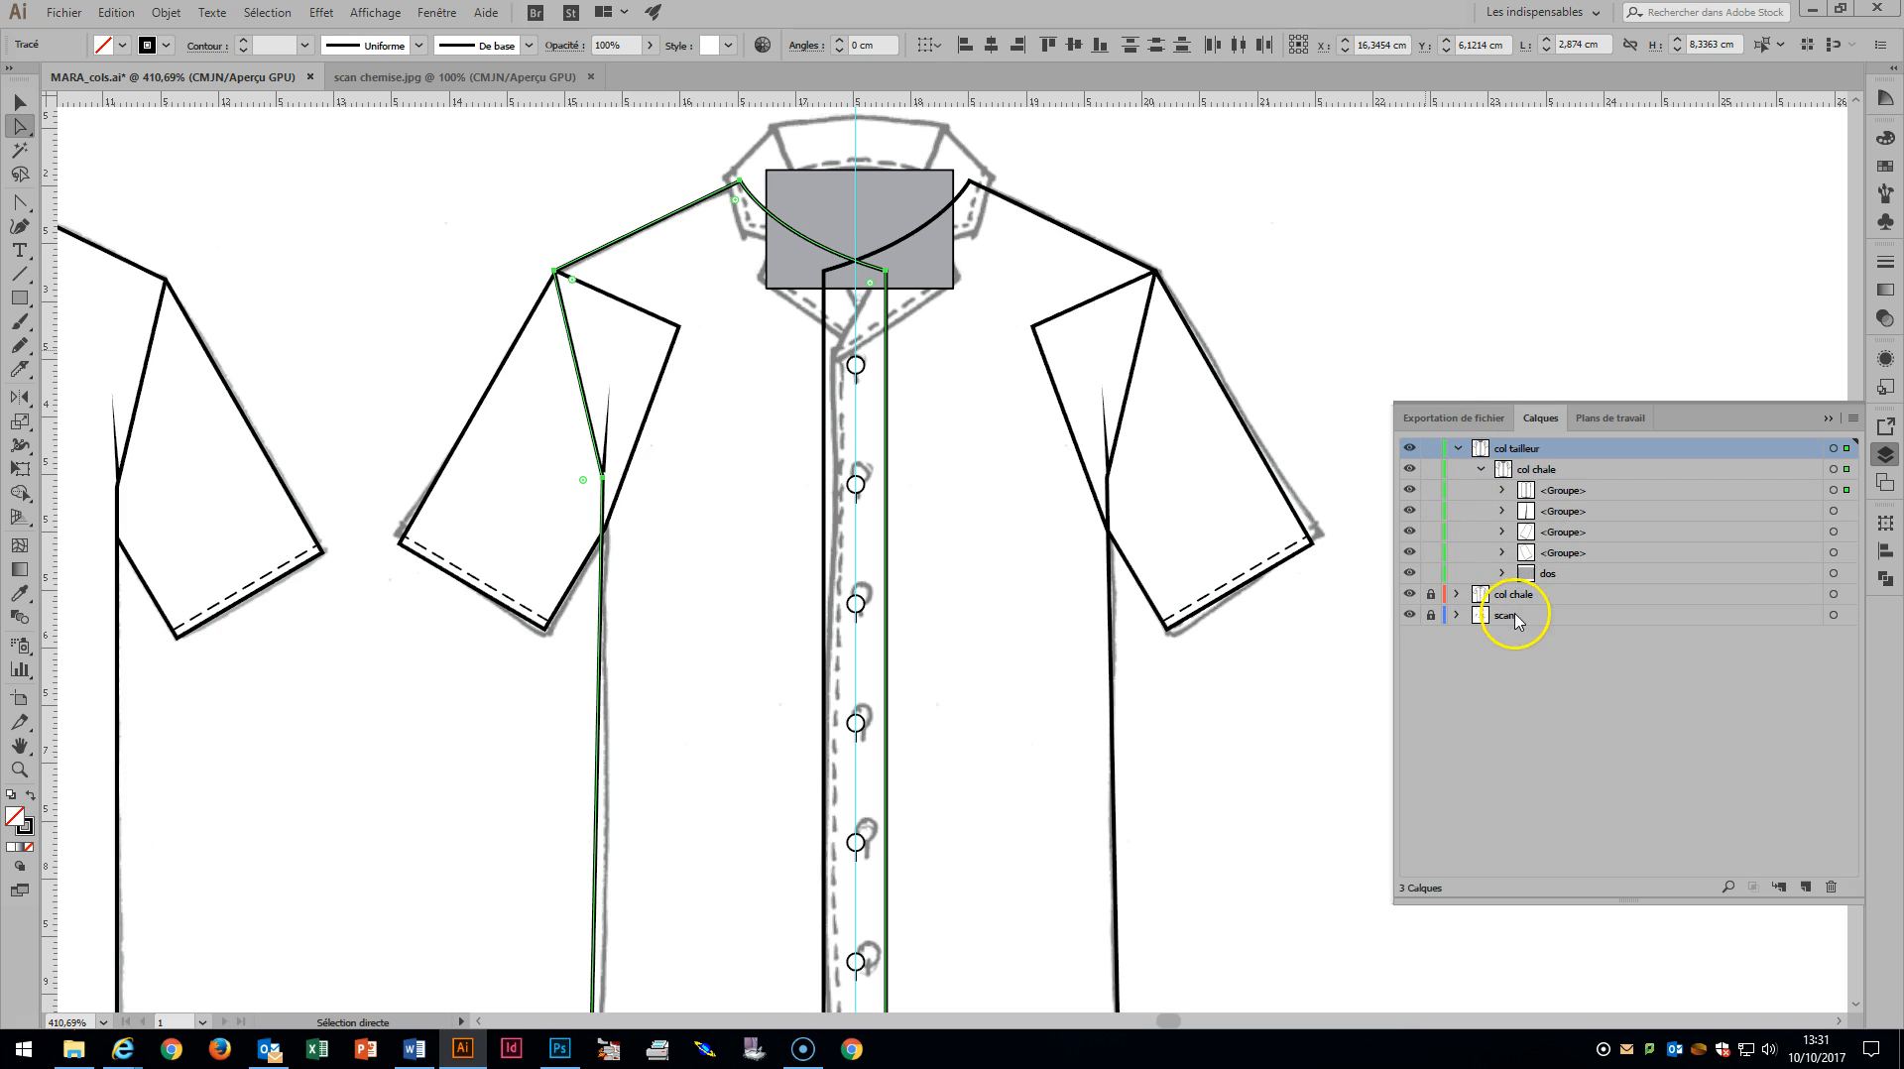
click(1409, 573)
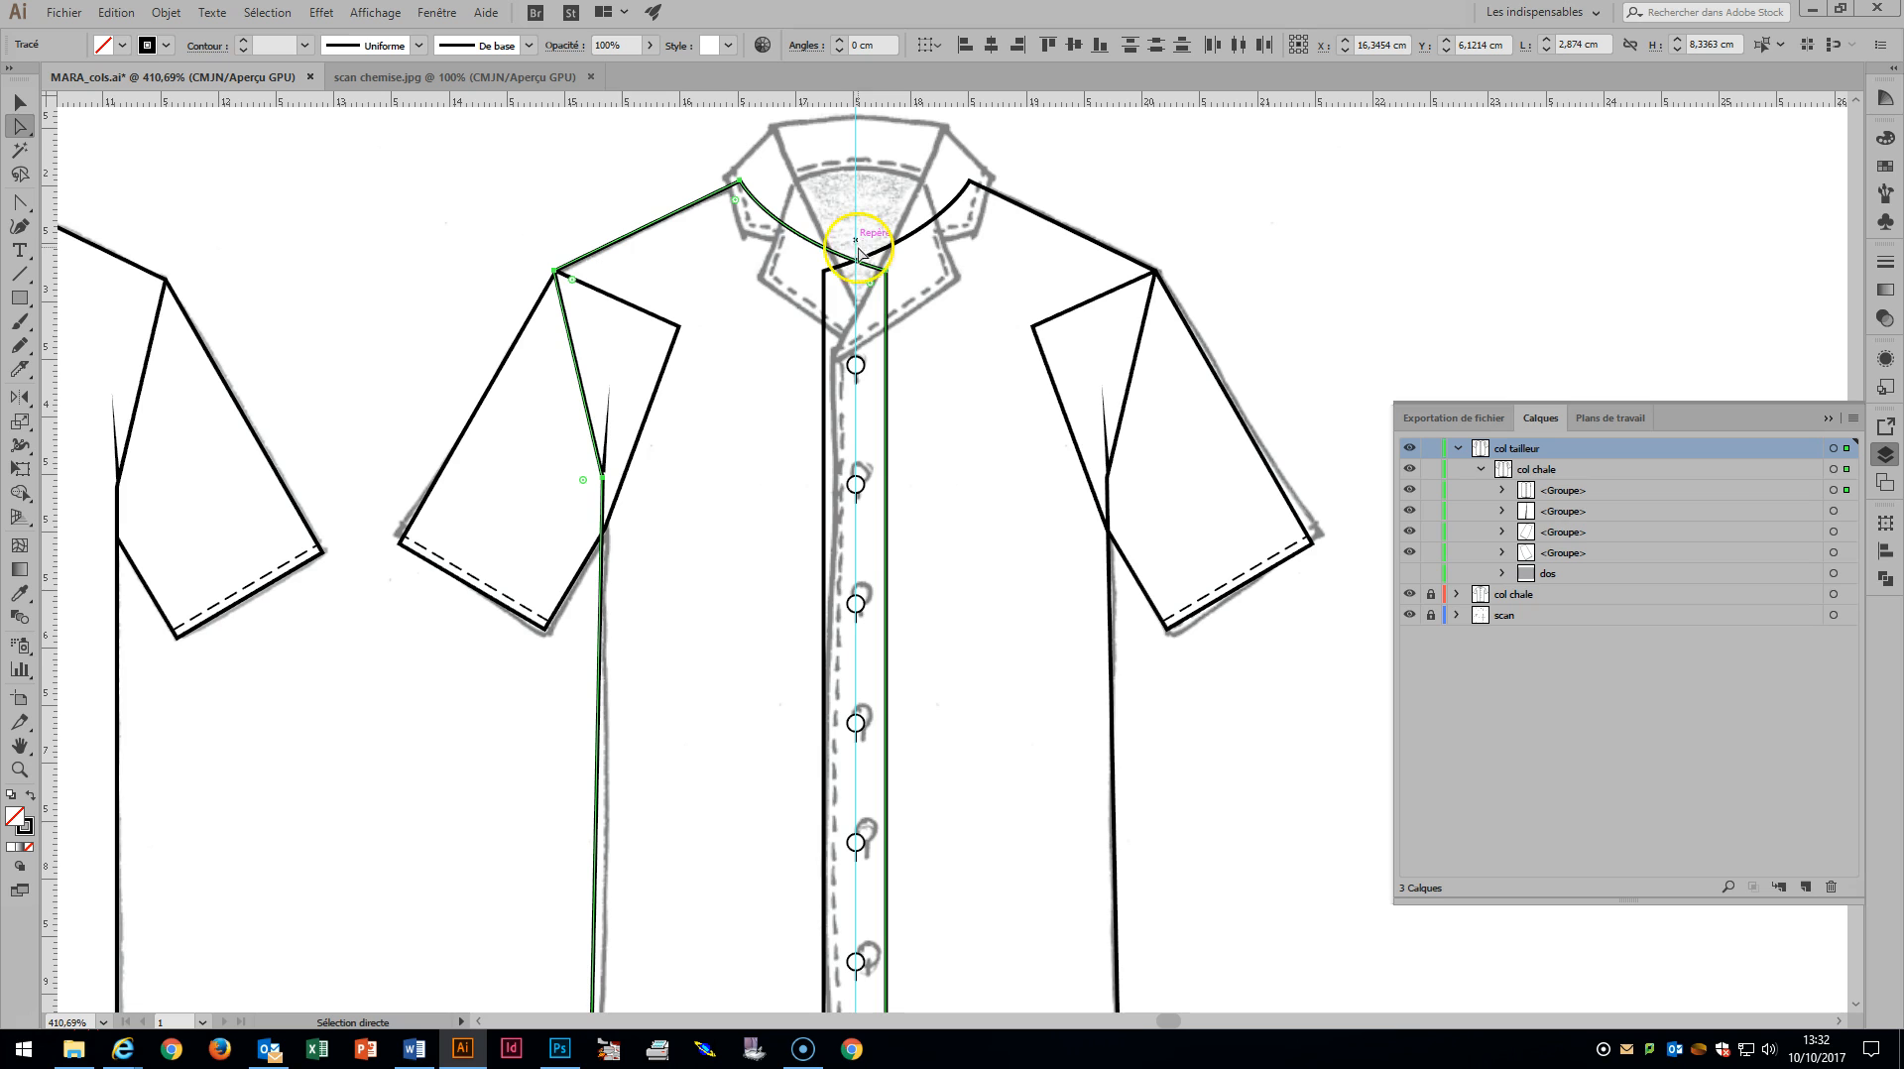
Lower the inner neckline corners of both front panels together to a Y position of about 3.1 cm.
click(826, 274)
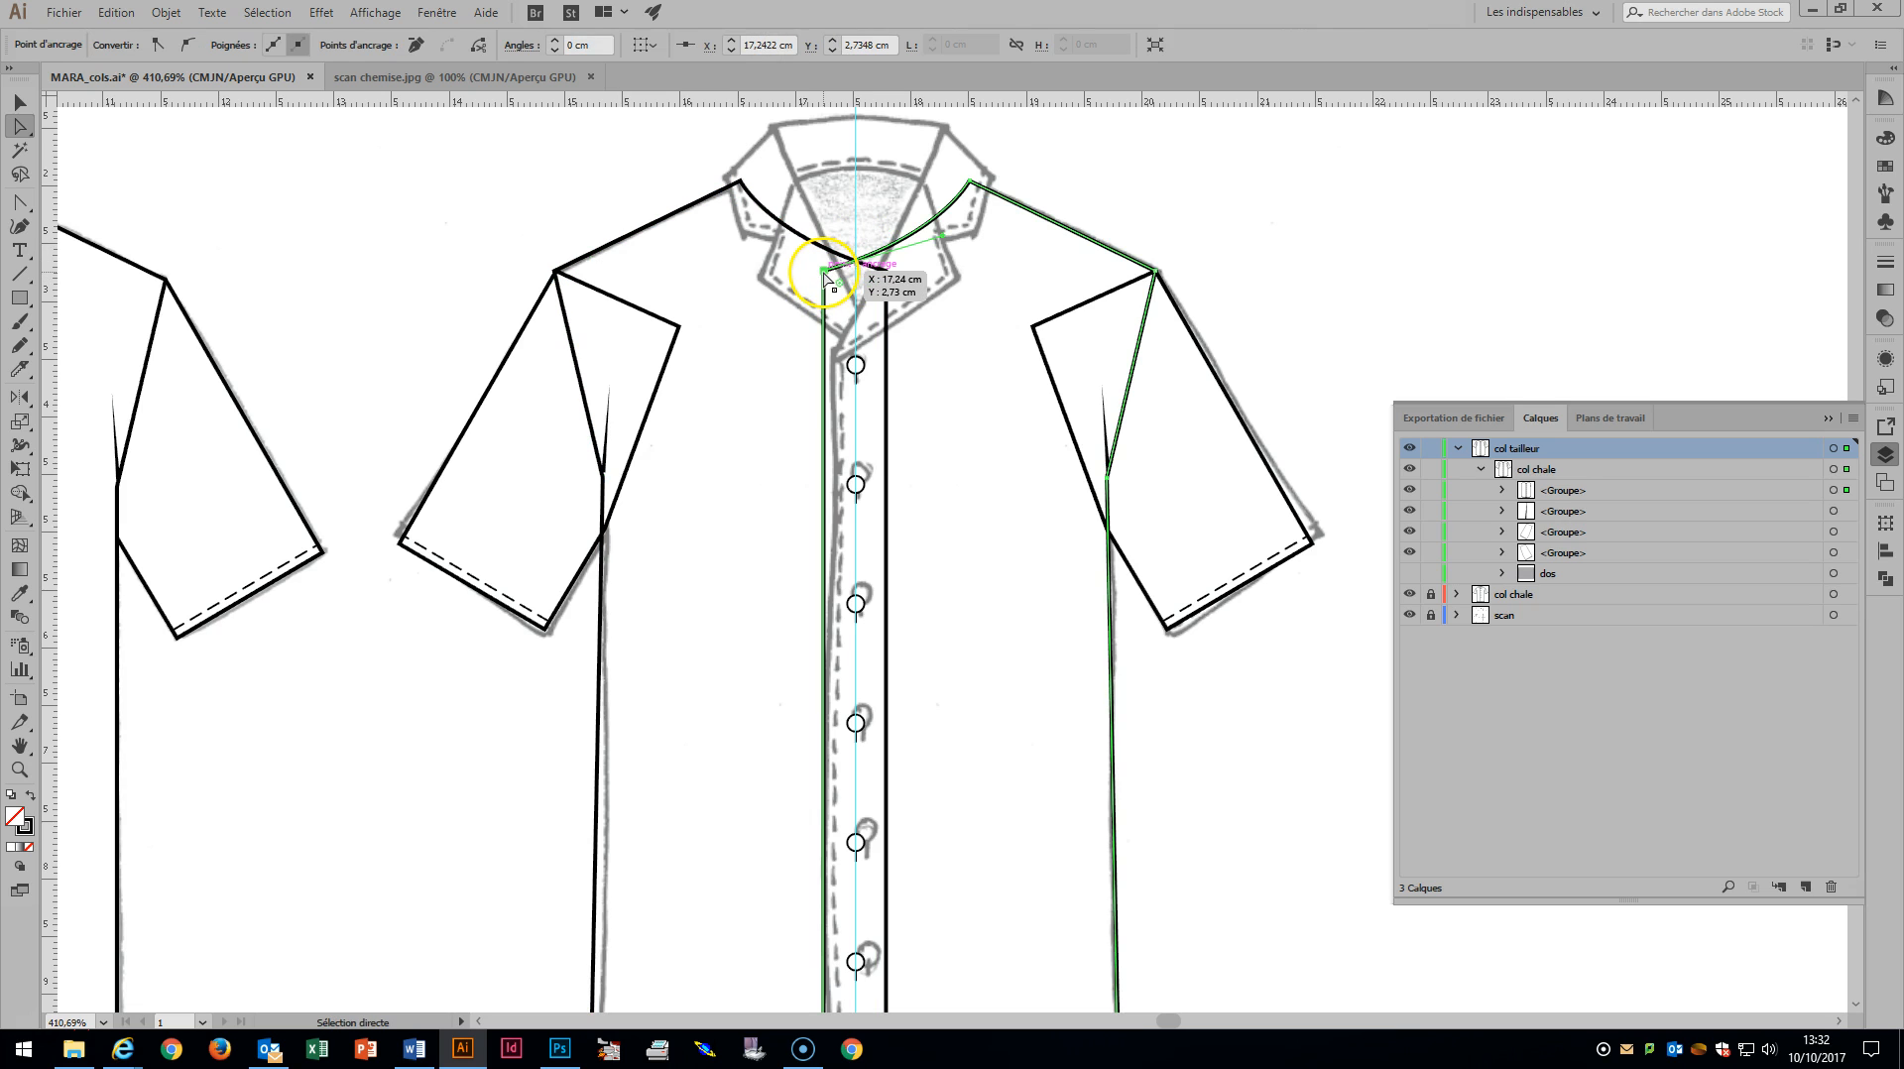
shift+click(887, 275)
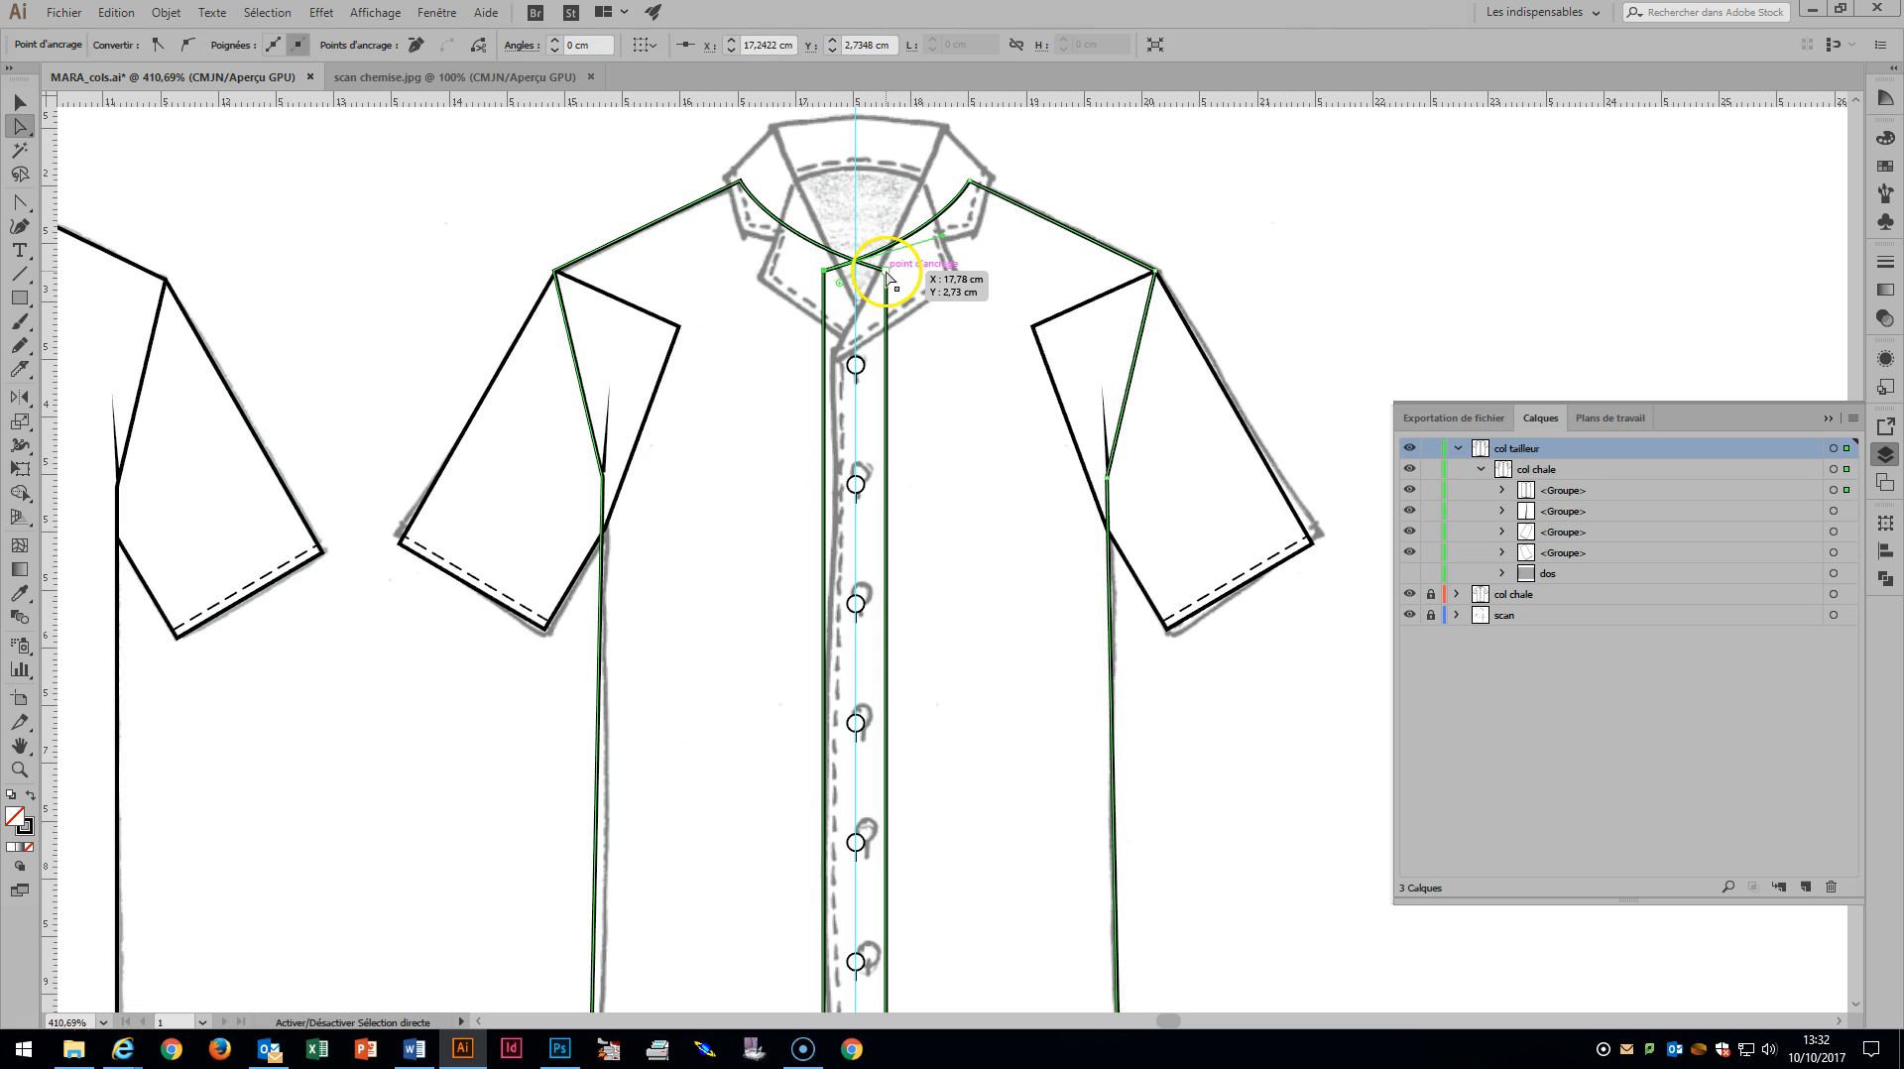
drag(888, 275, 881, 314)
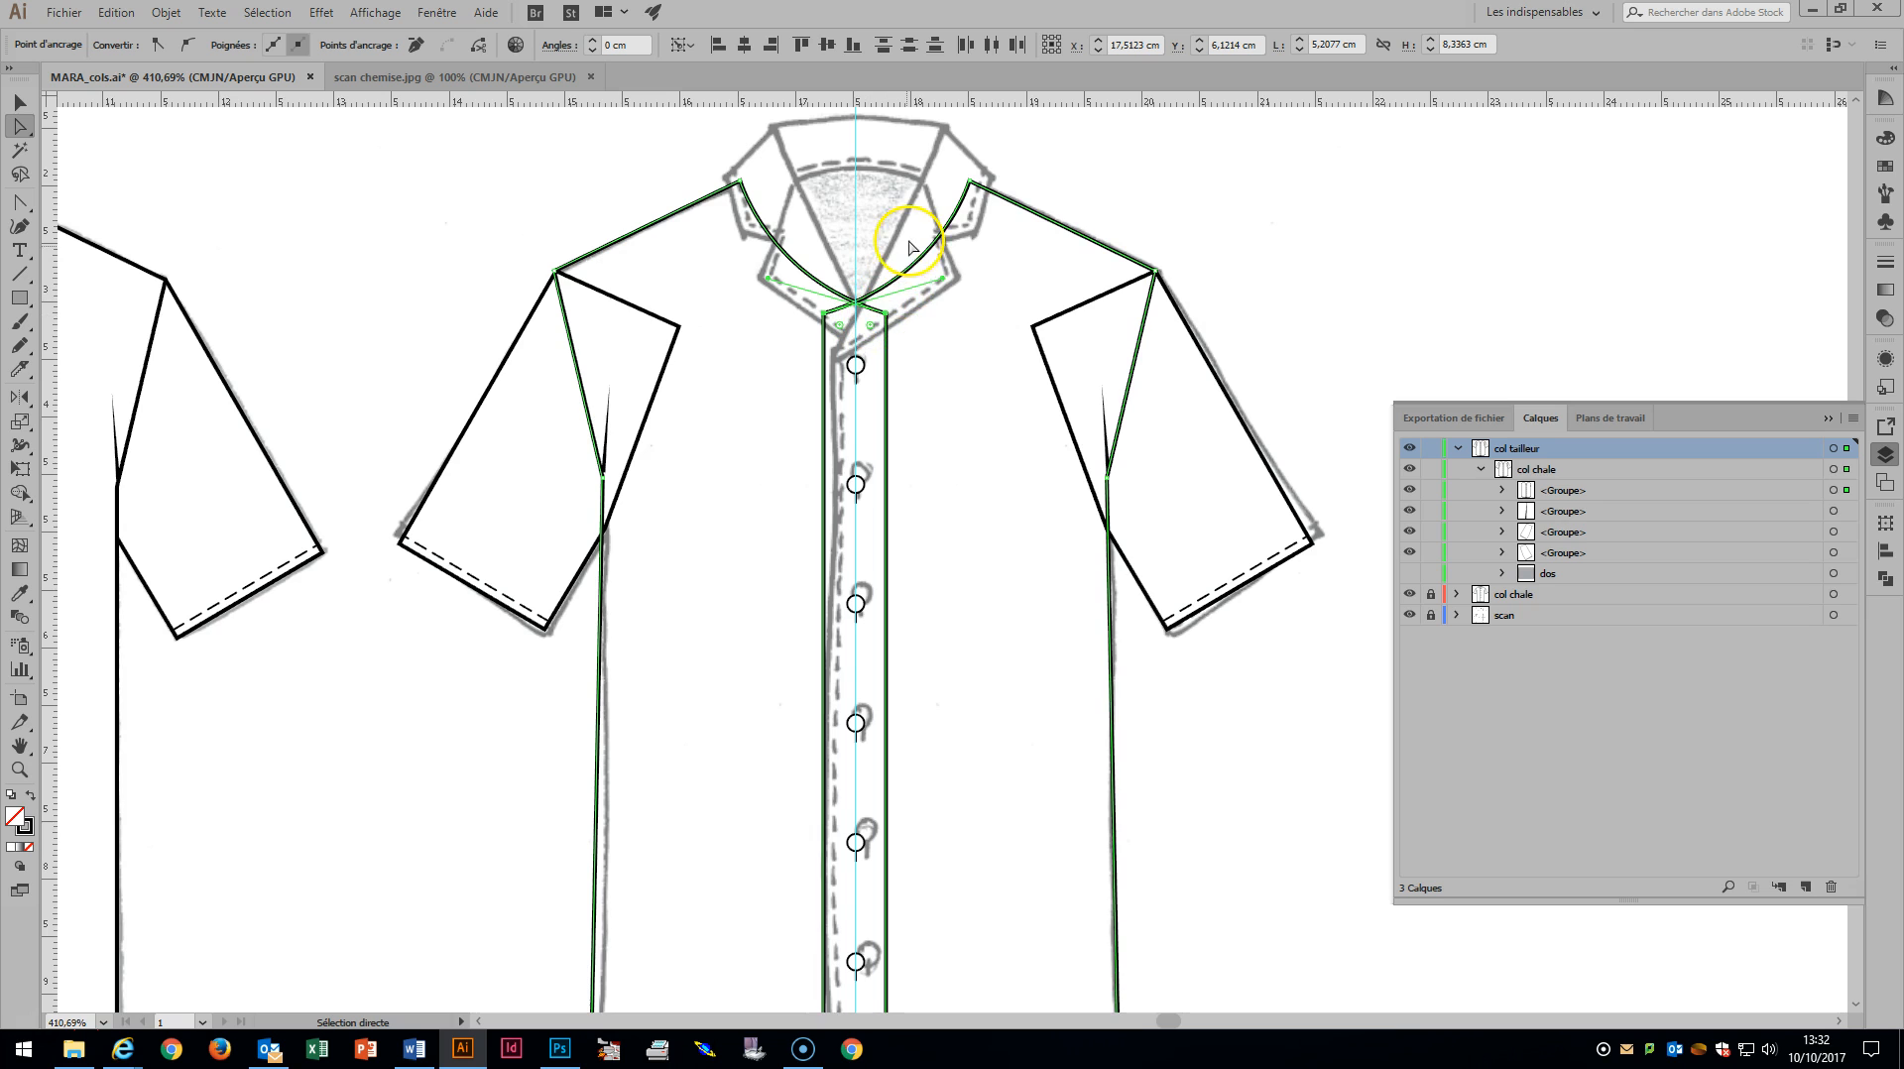
click(949, 399)
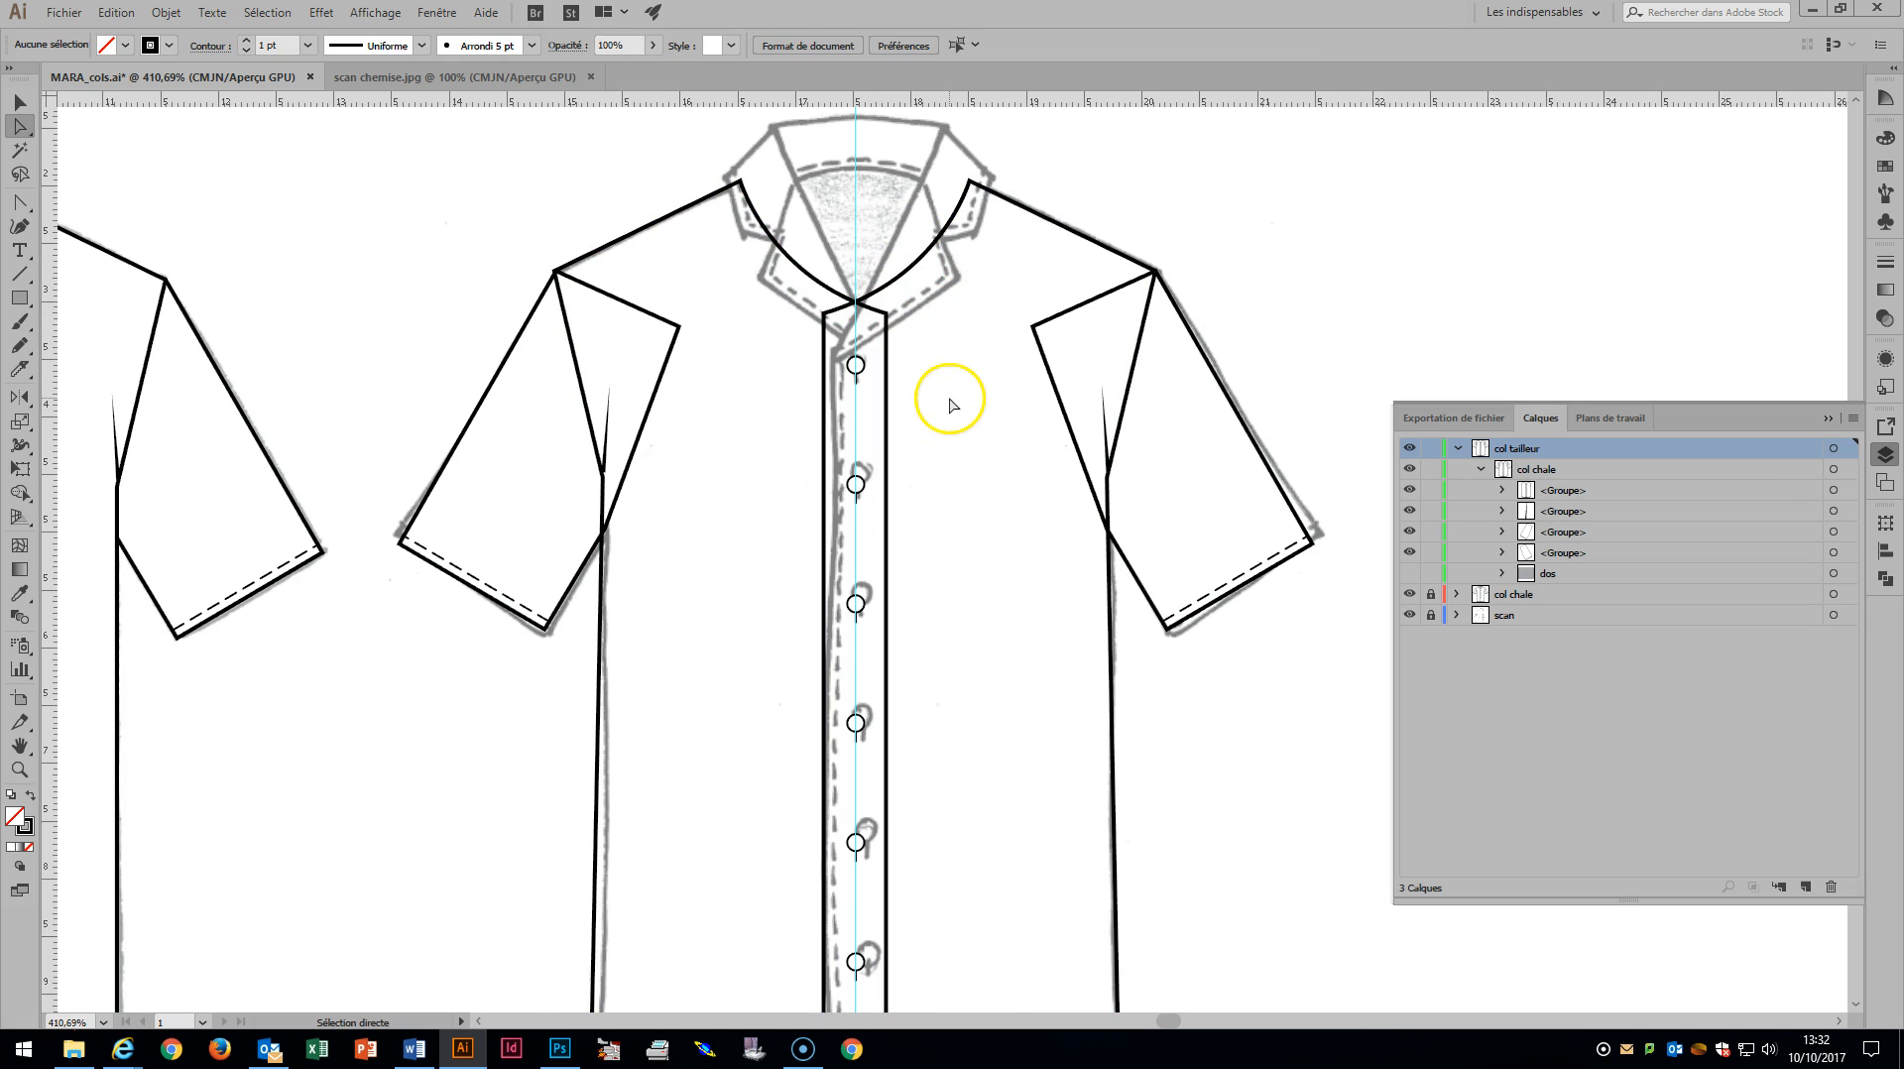
Raise the mirrored panel's inner bottom corner and the matching end of its hem stitching slightly above the overlapping panel's hem.
scroll(957, 411, down, 3)
scroll(955, 418, down, 1)
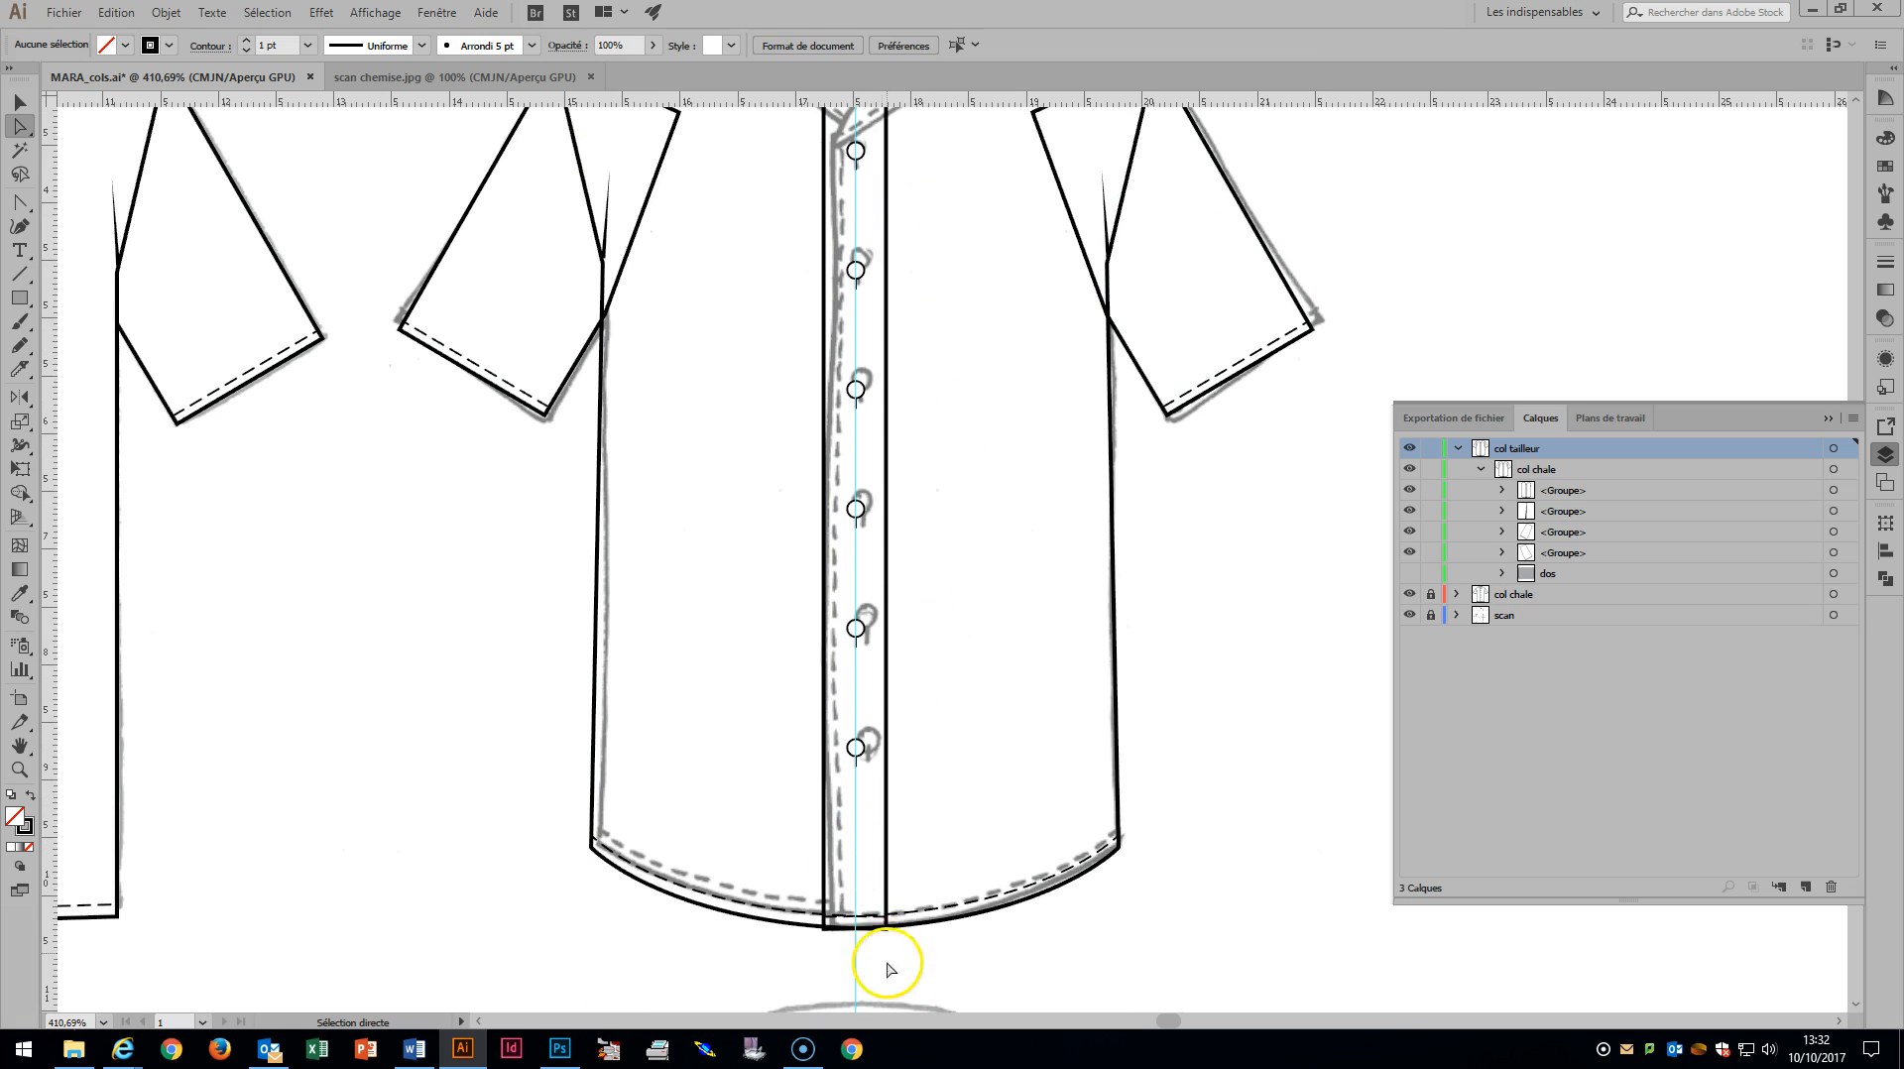
click(873, 918)
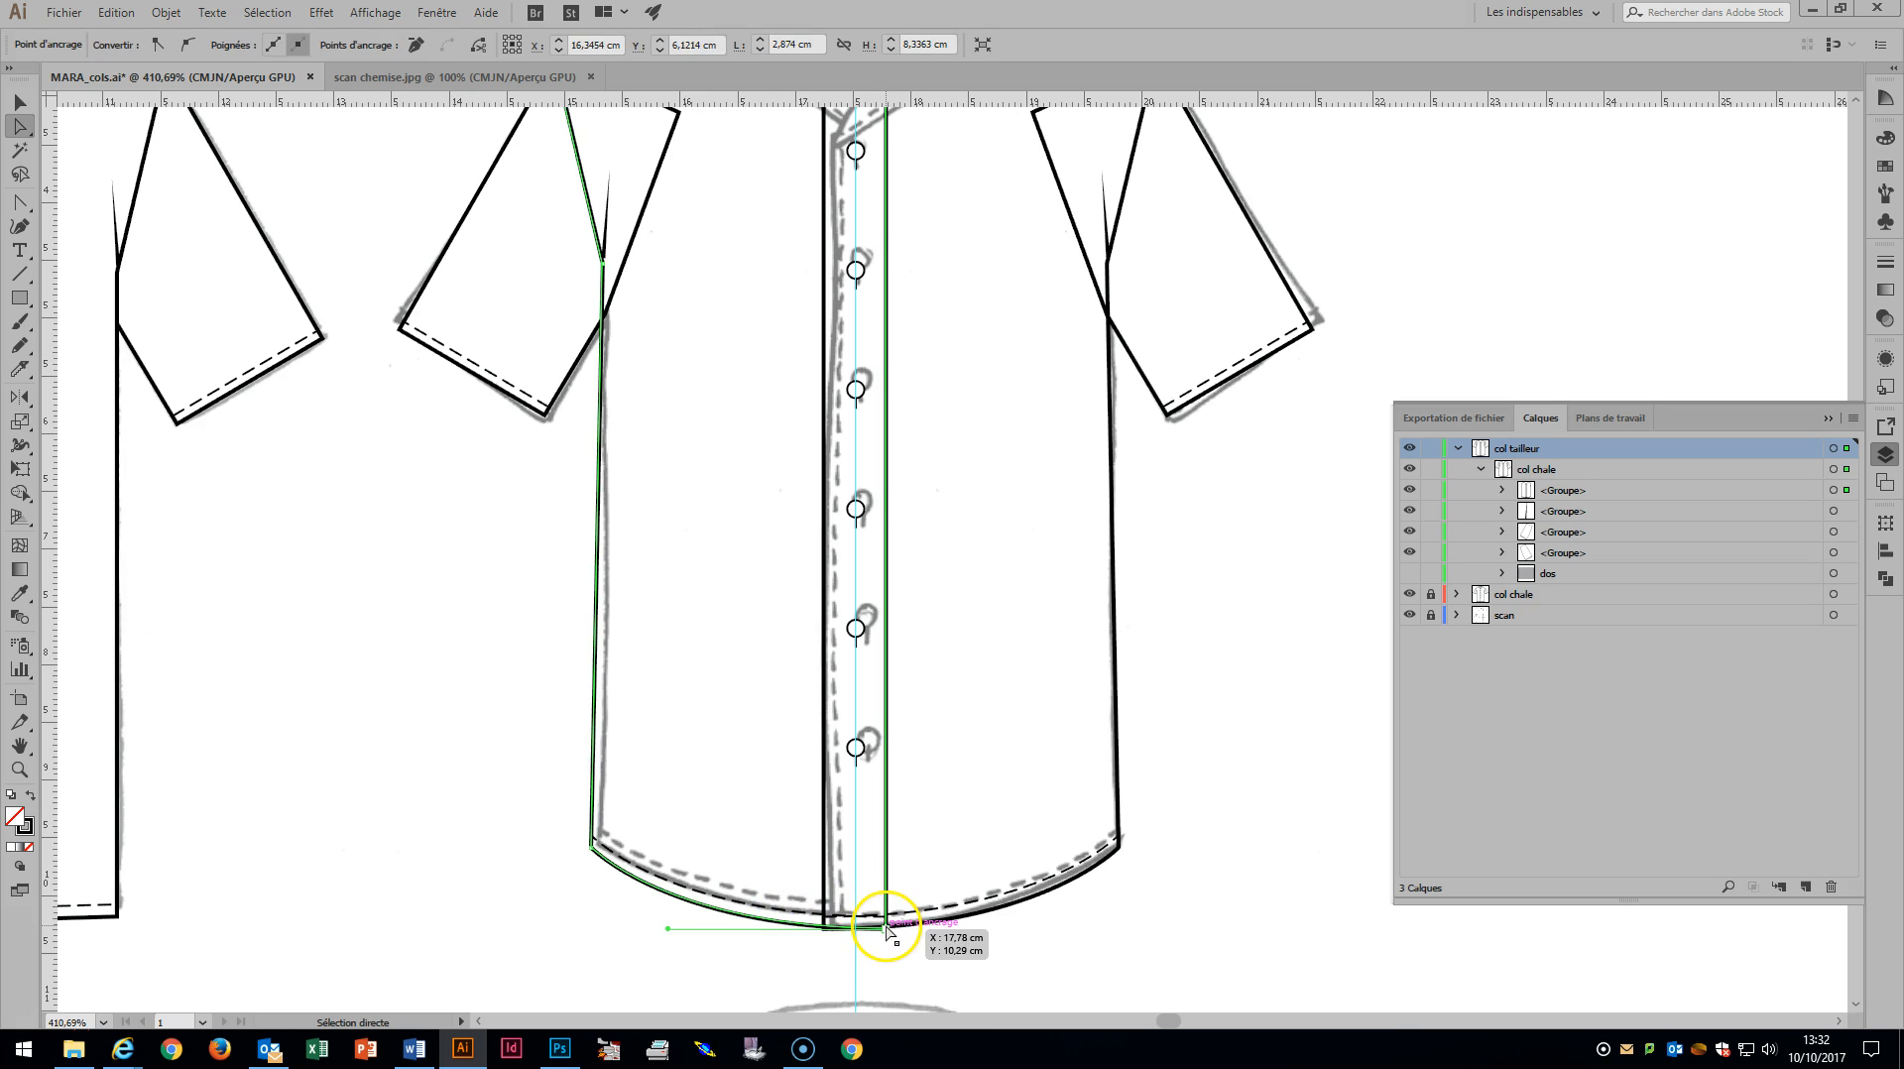
shift+click(784, 912)
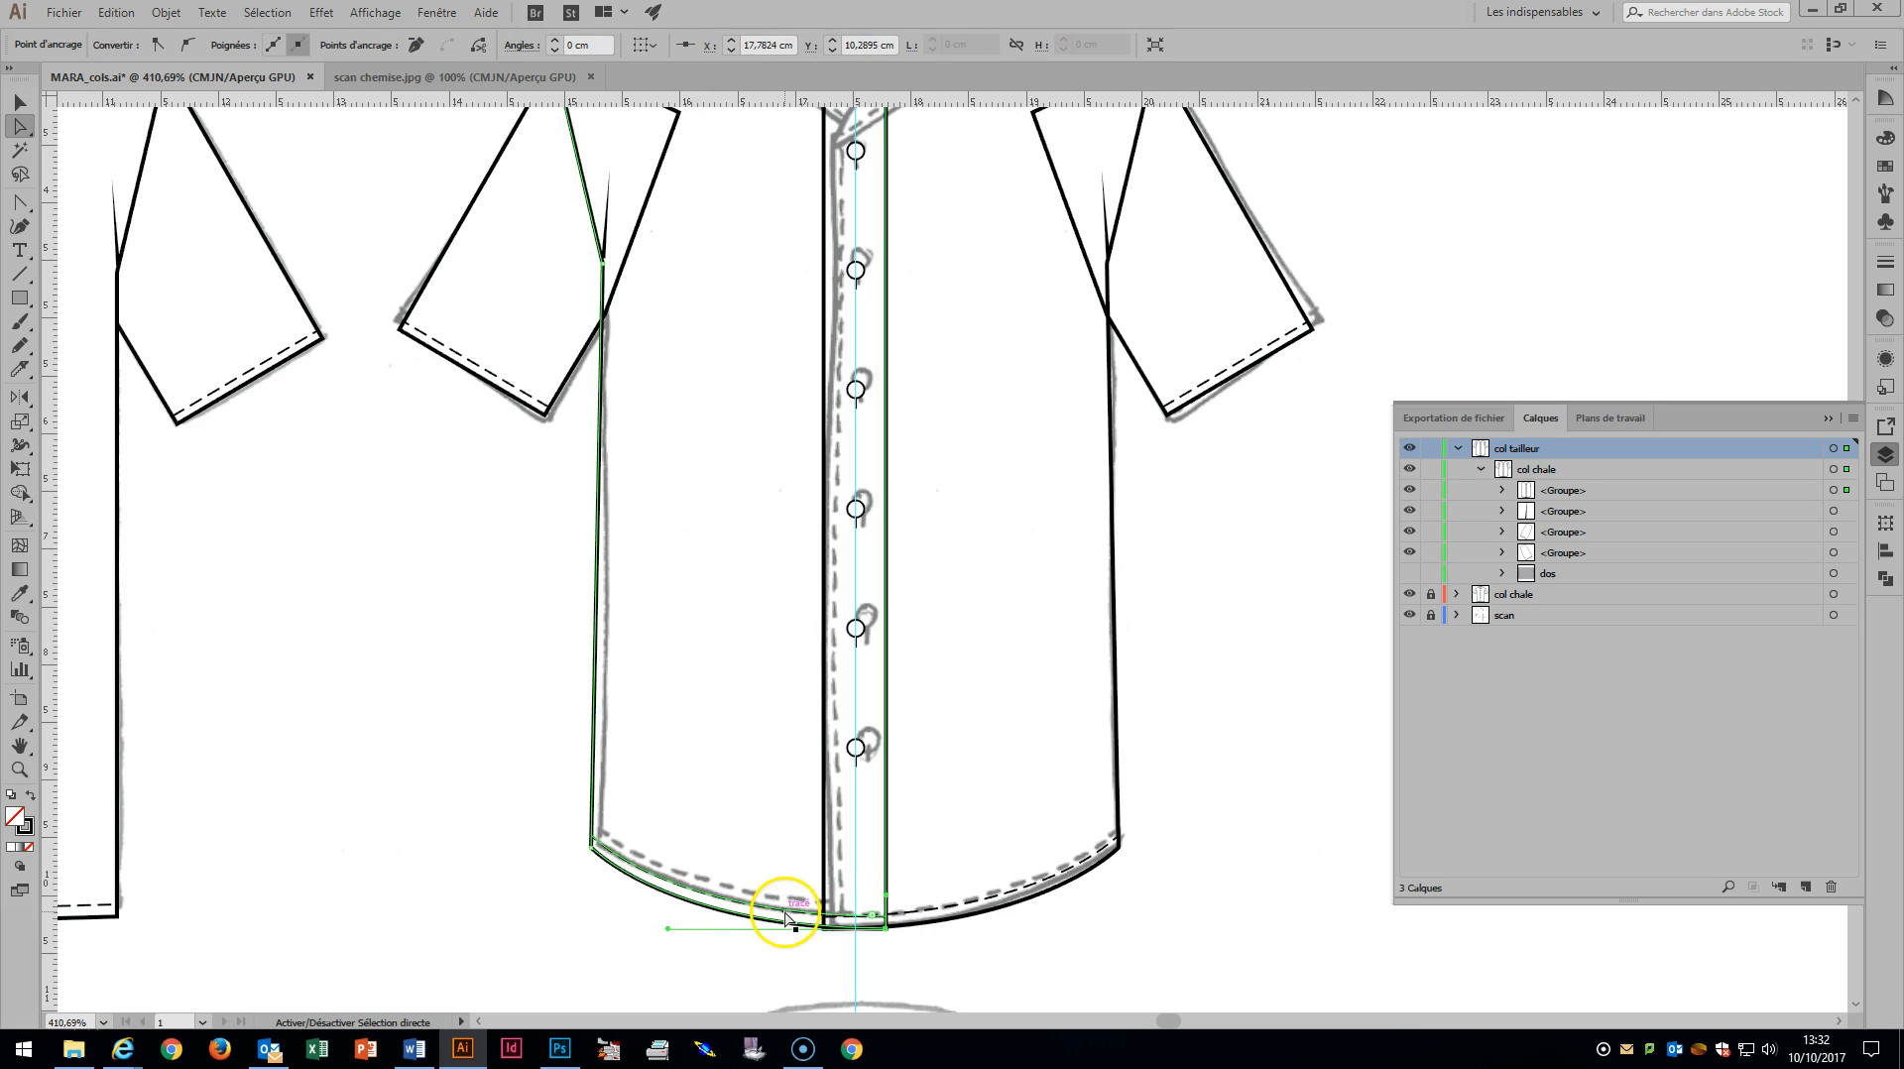
shift+click(885, 921)
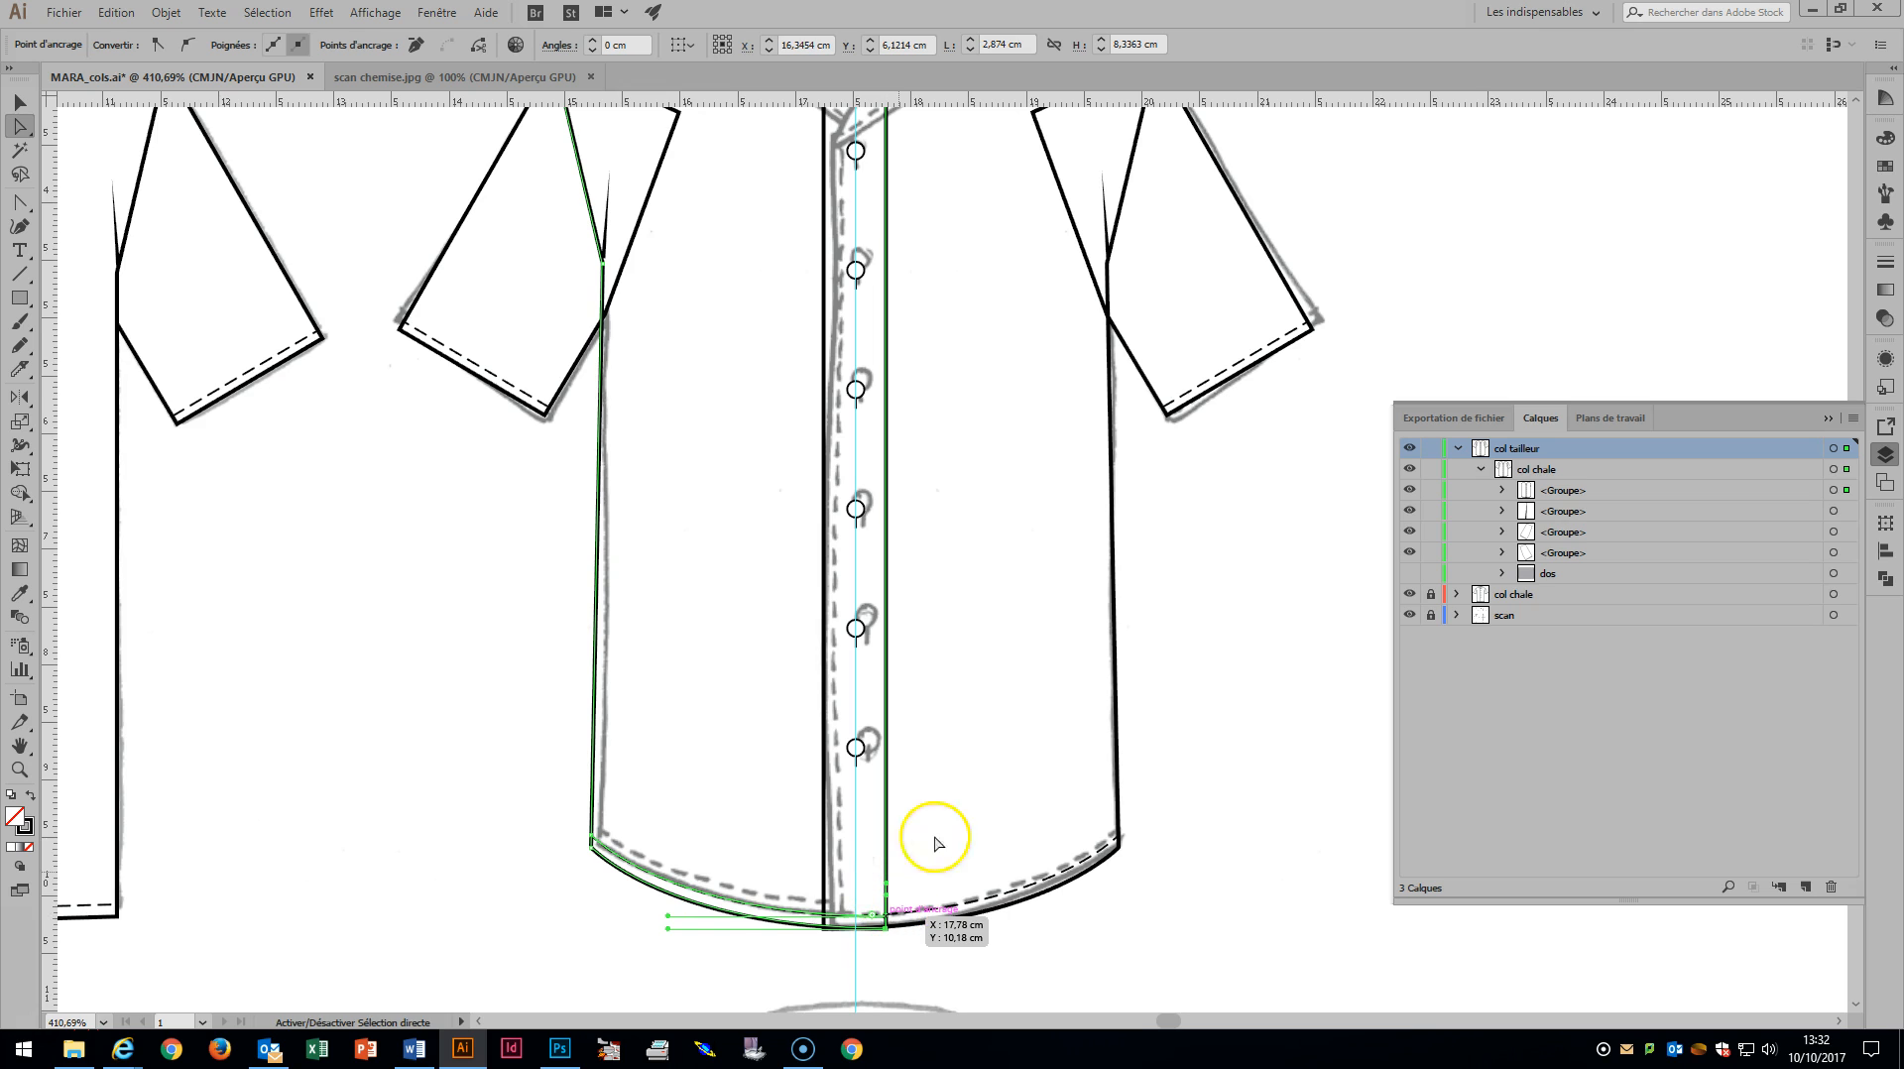
key(Up)
key(Up)
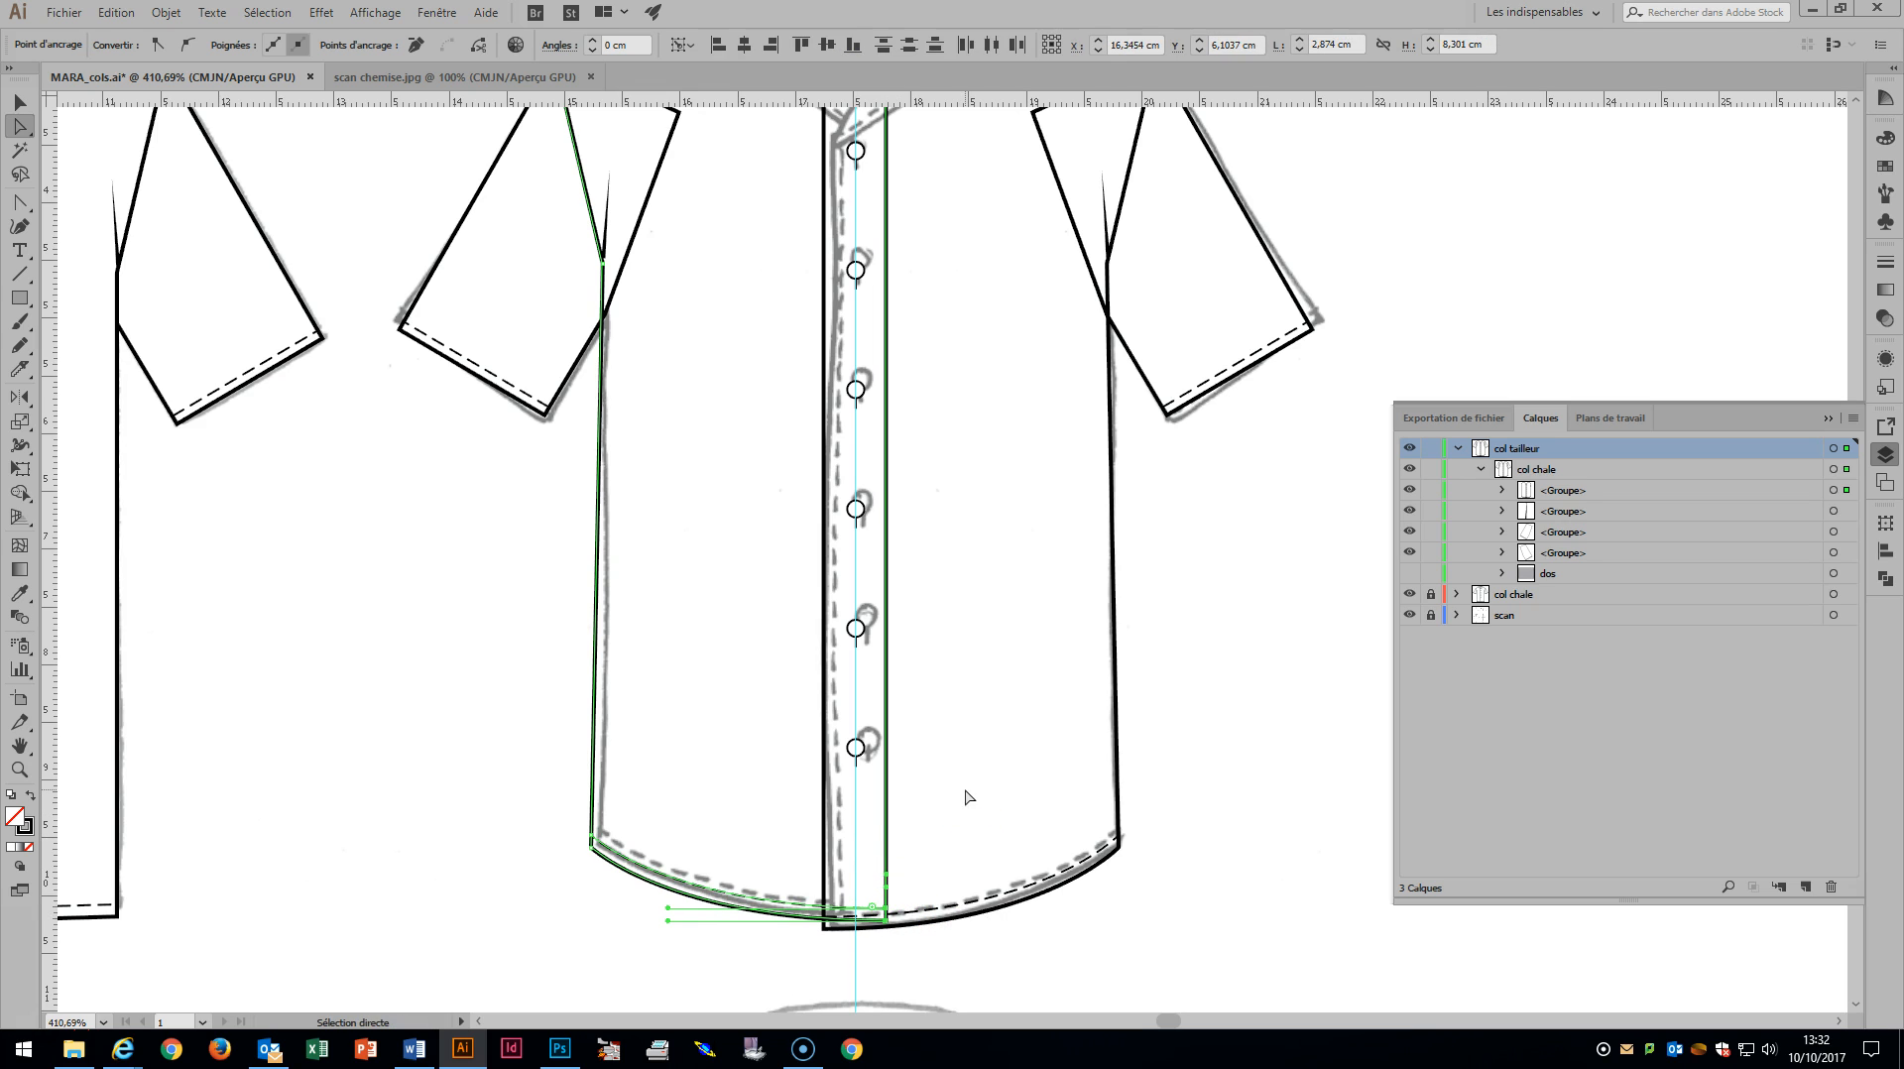
click(1188, 701)
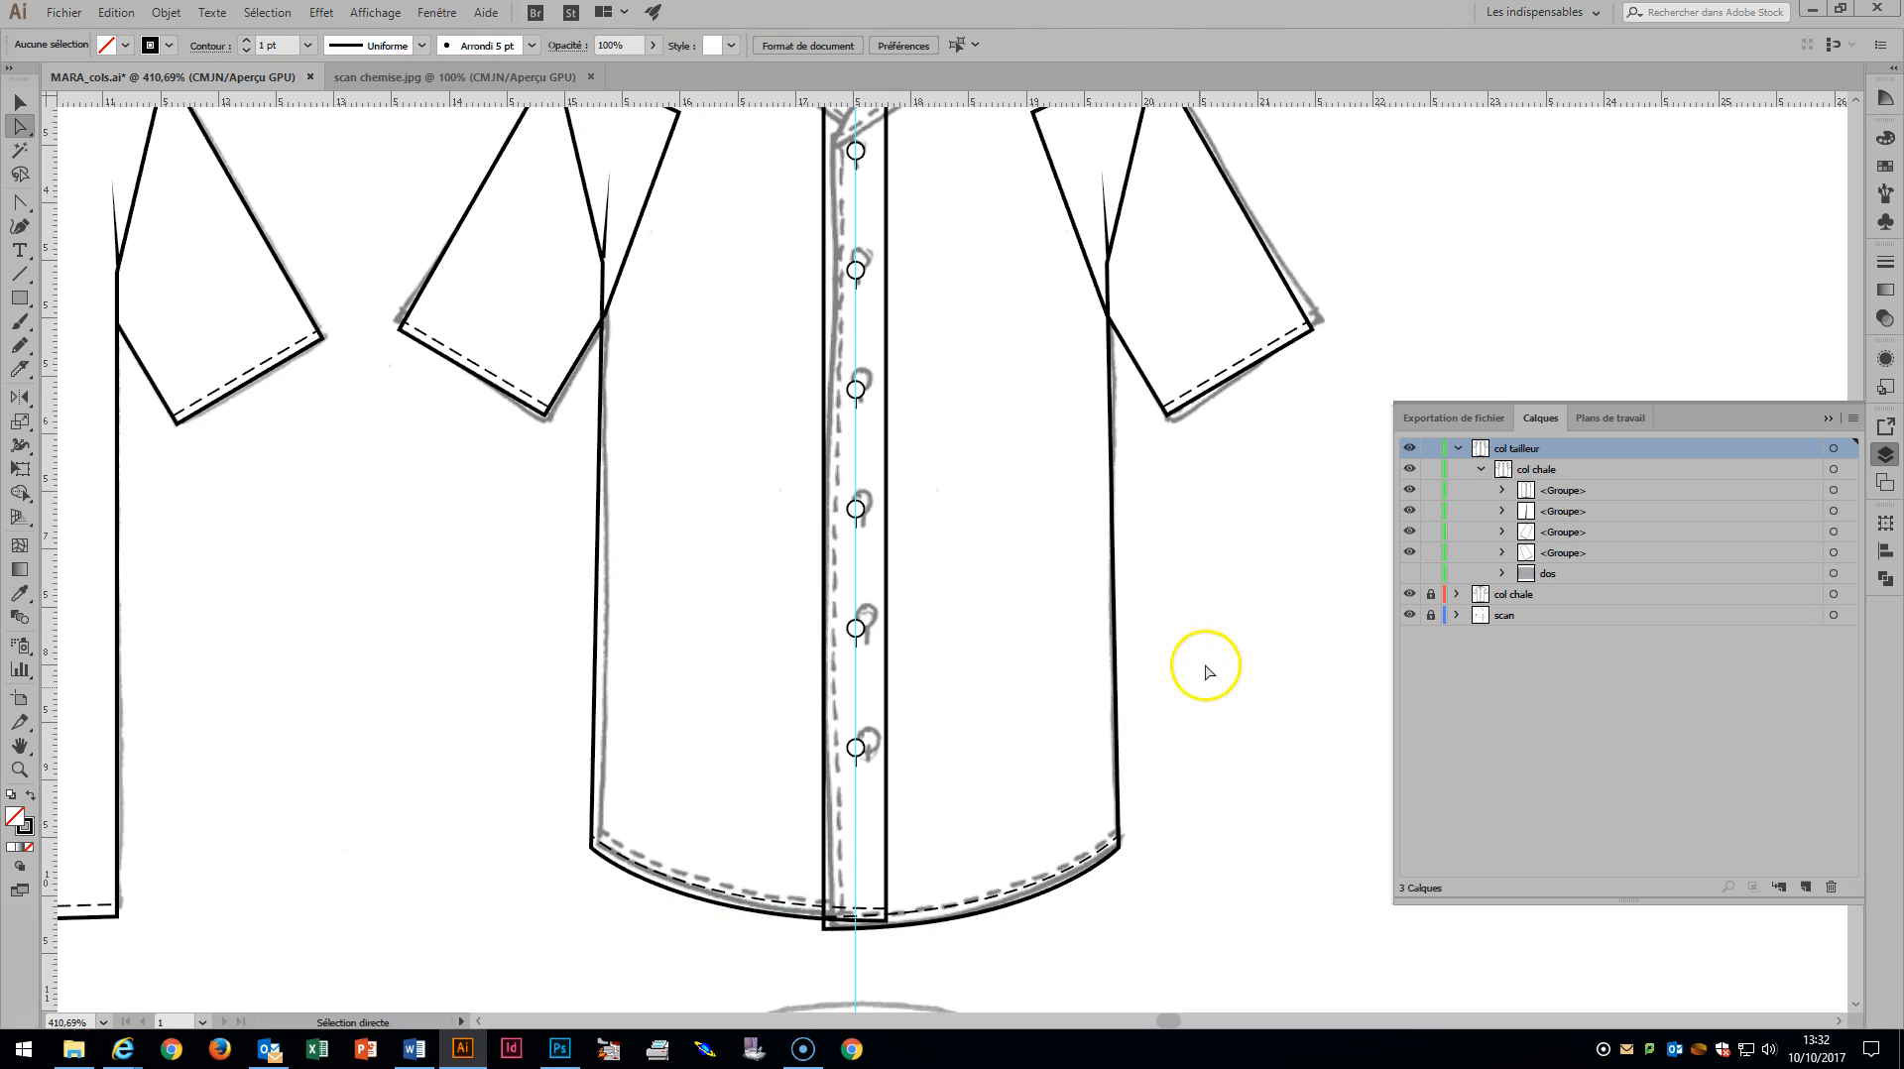
Lower both panels' inner neckline corners together to about 3.48 cm in Y, level with the scanned lapel crossing.
scroll(1208, 593, up, 6)
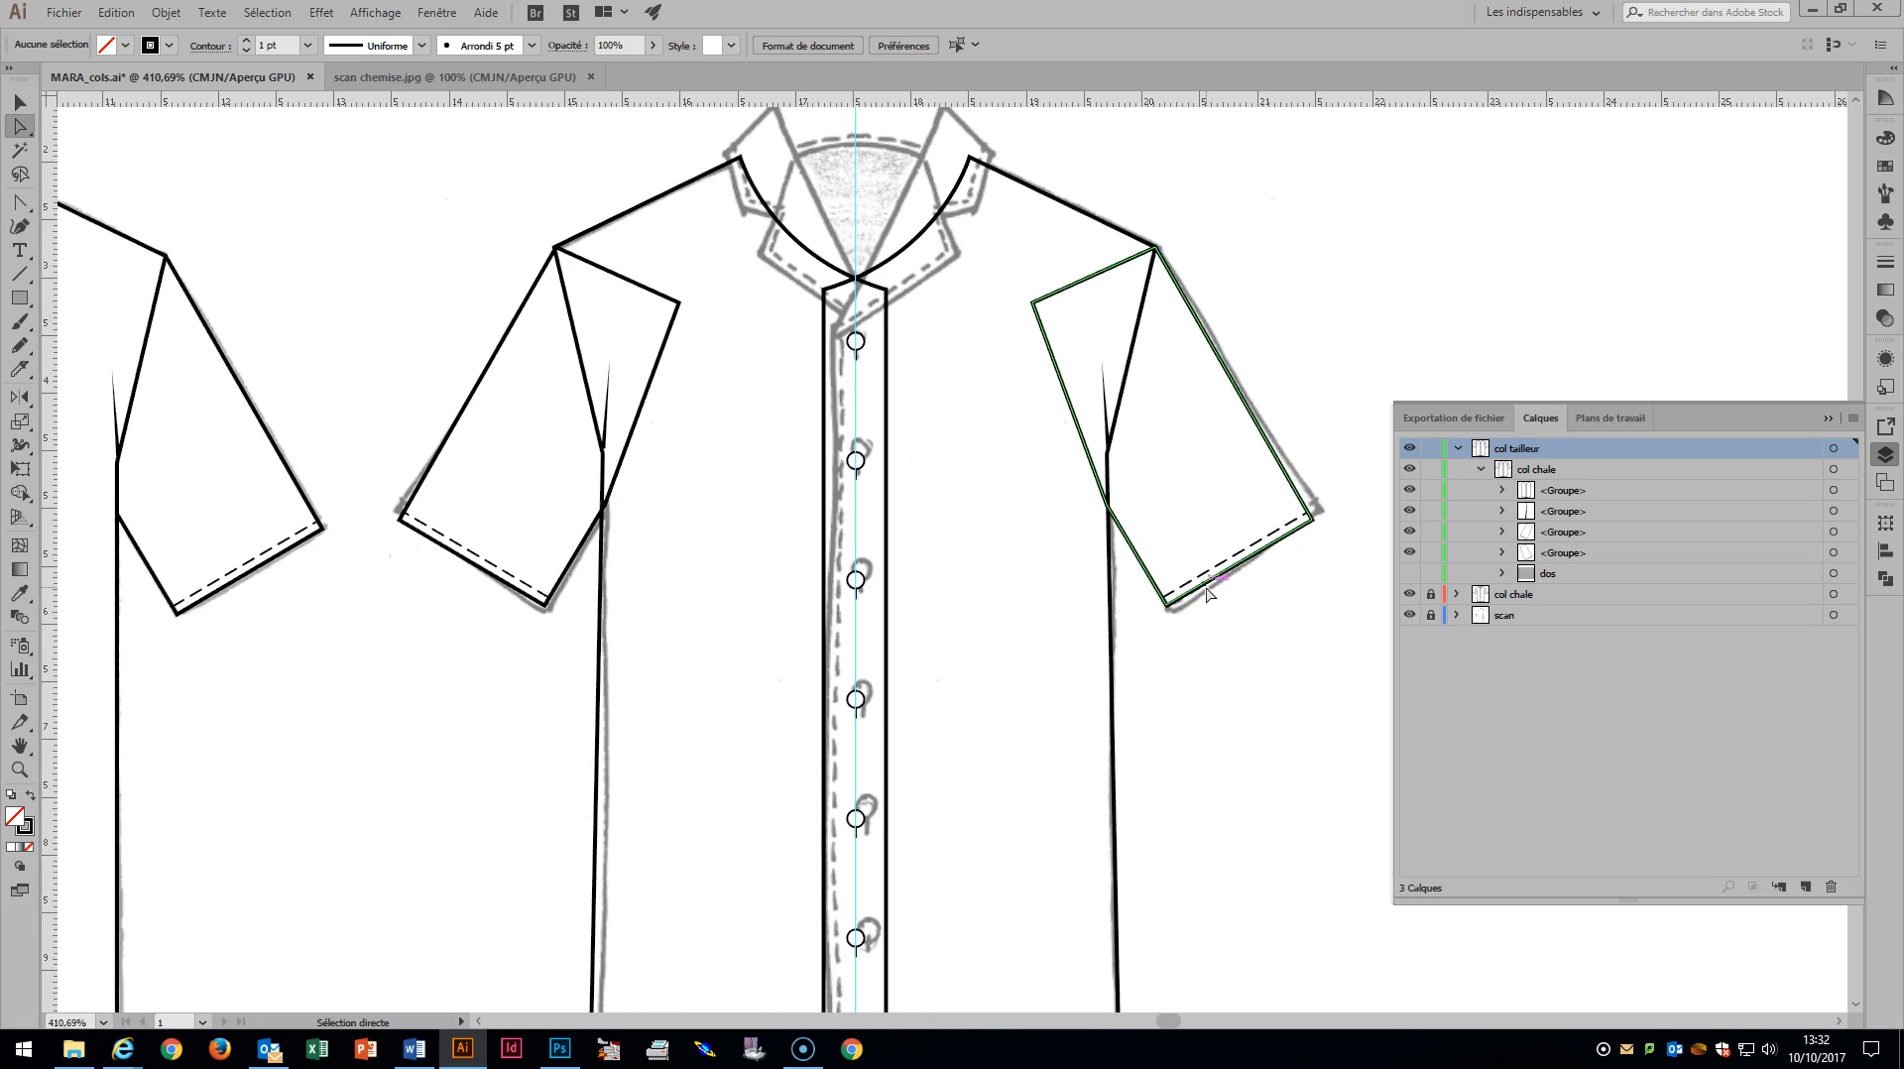
scroll(1208, 593, up, 1)
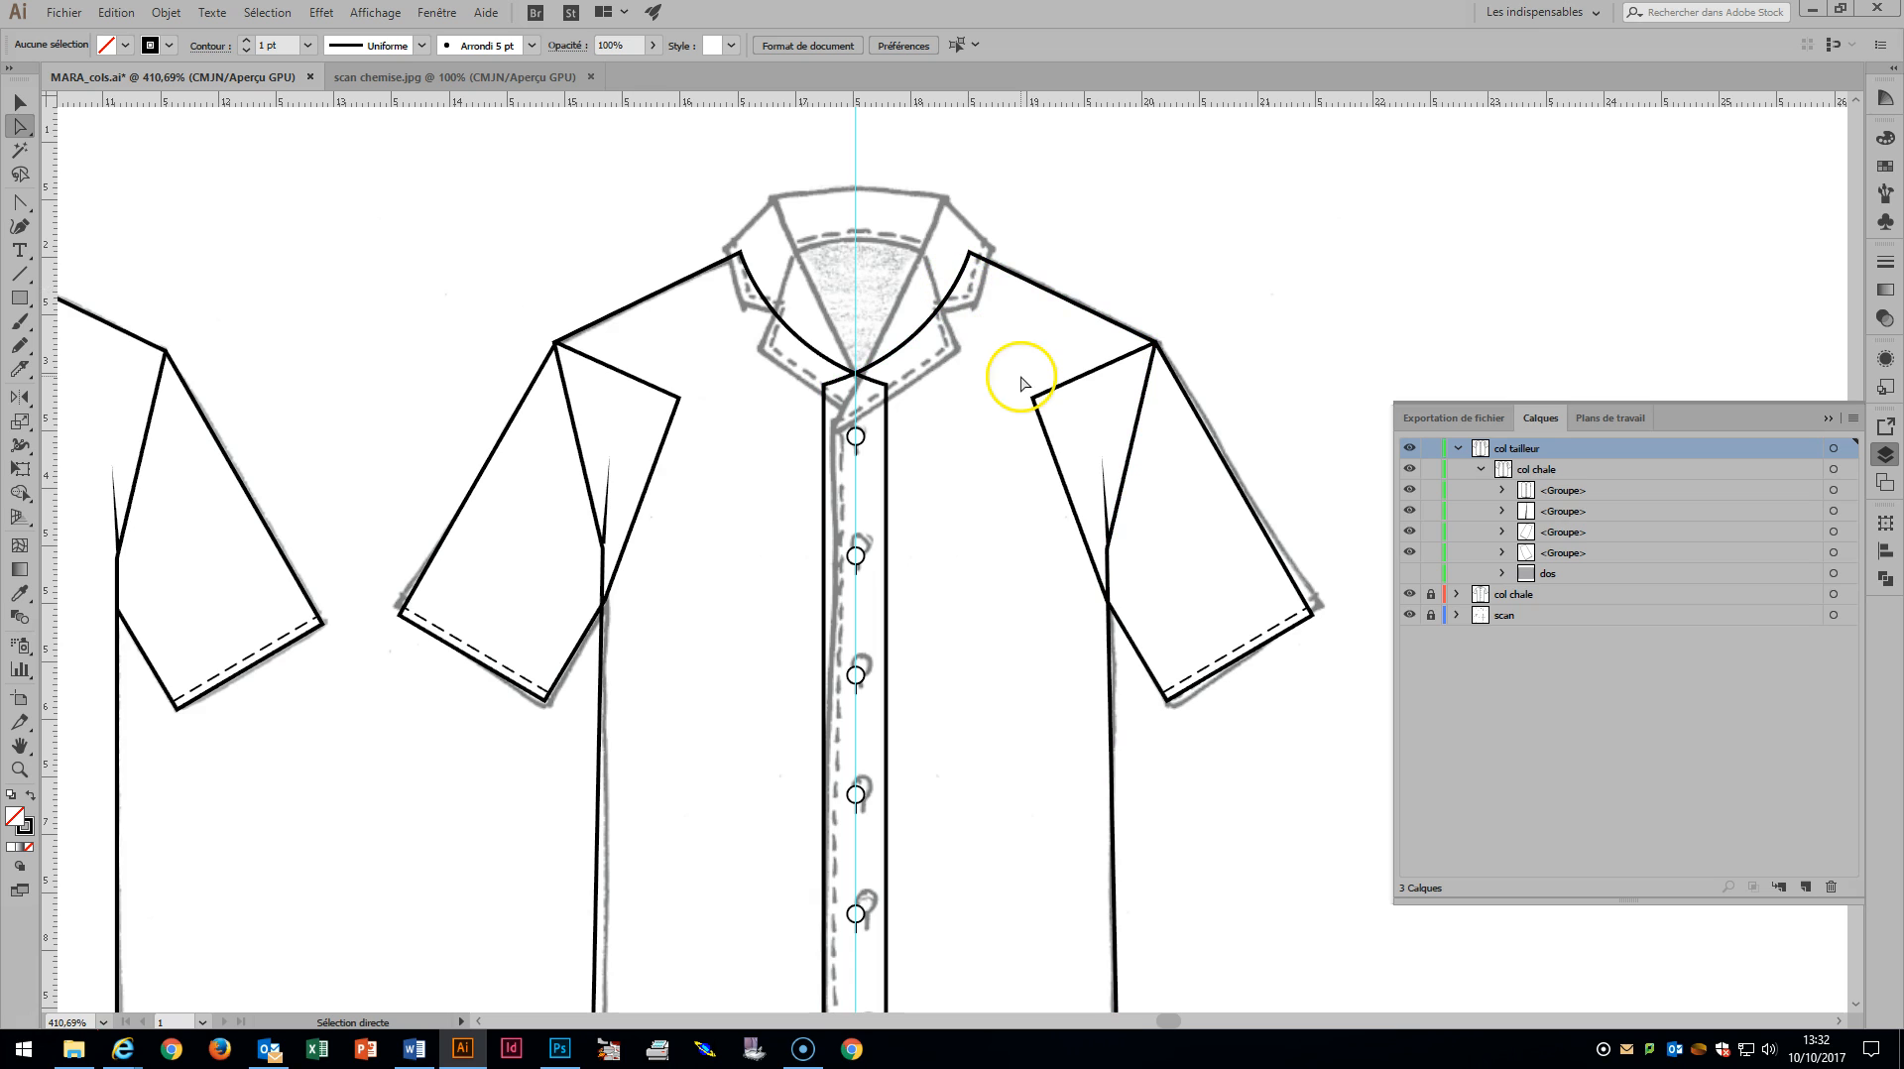
click(834, 437)
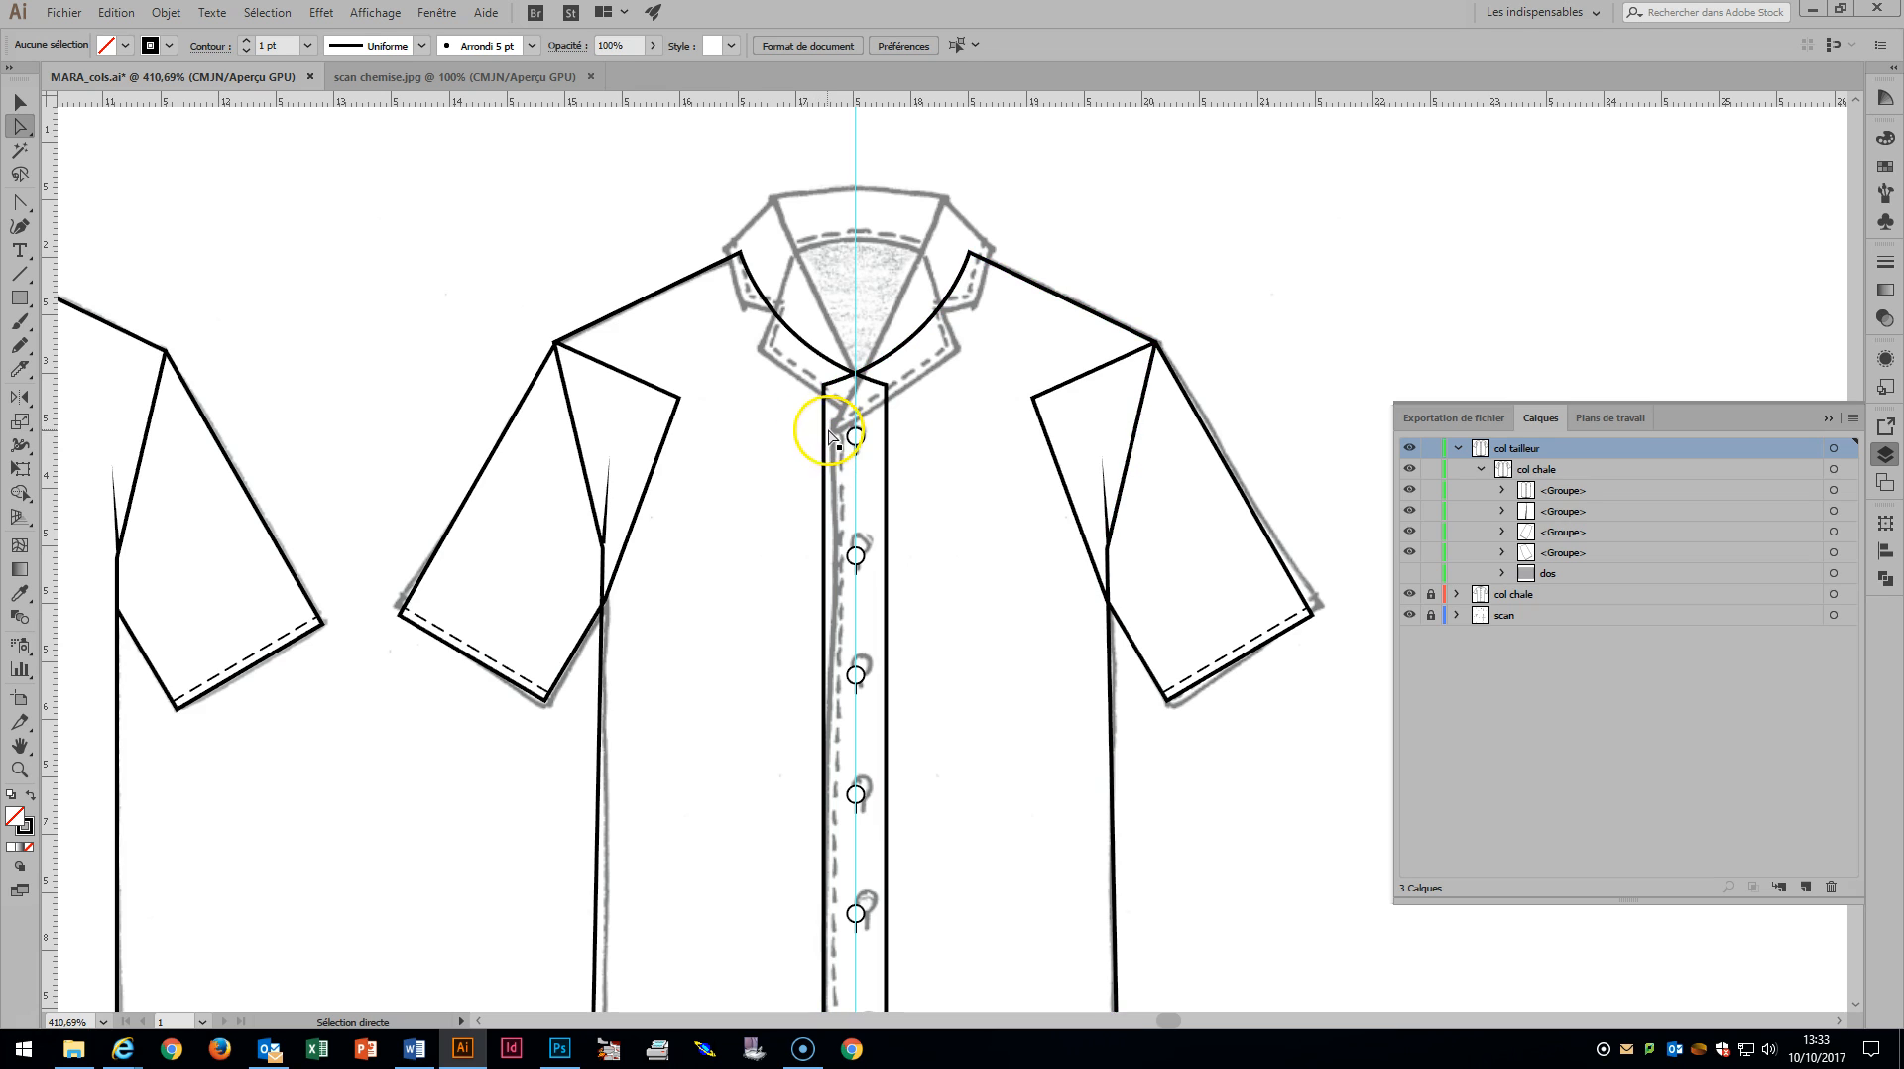
click(824, 384)
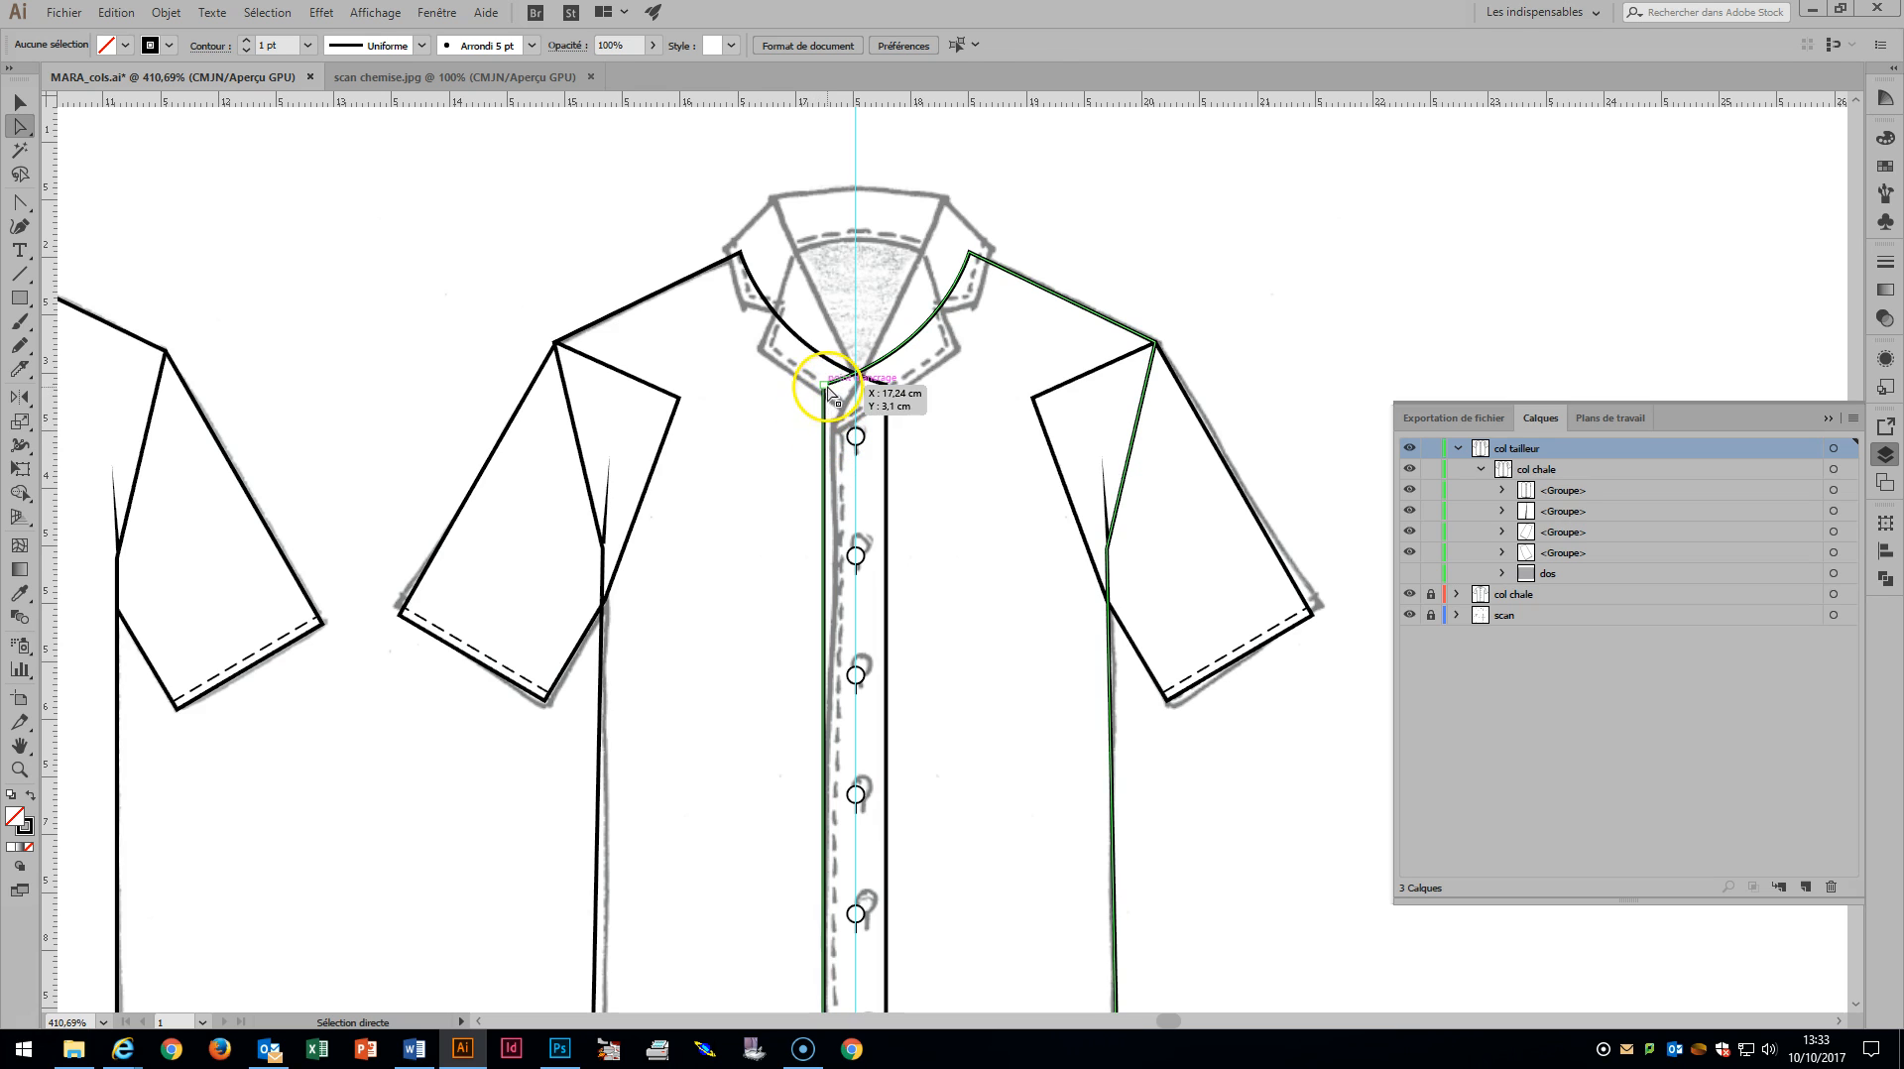
shift+click(886, 386)
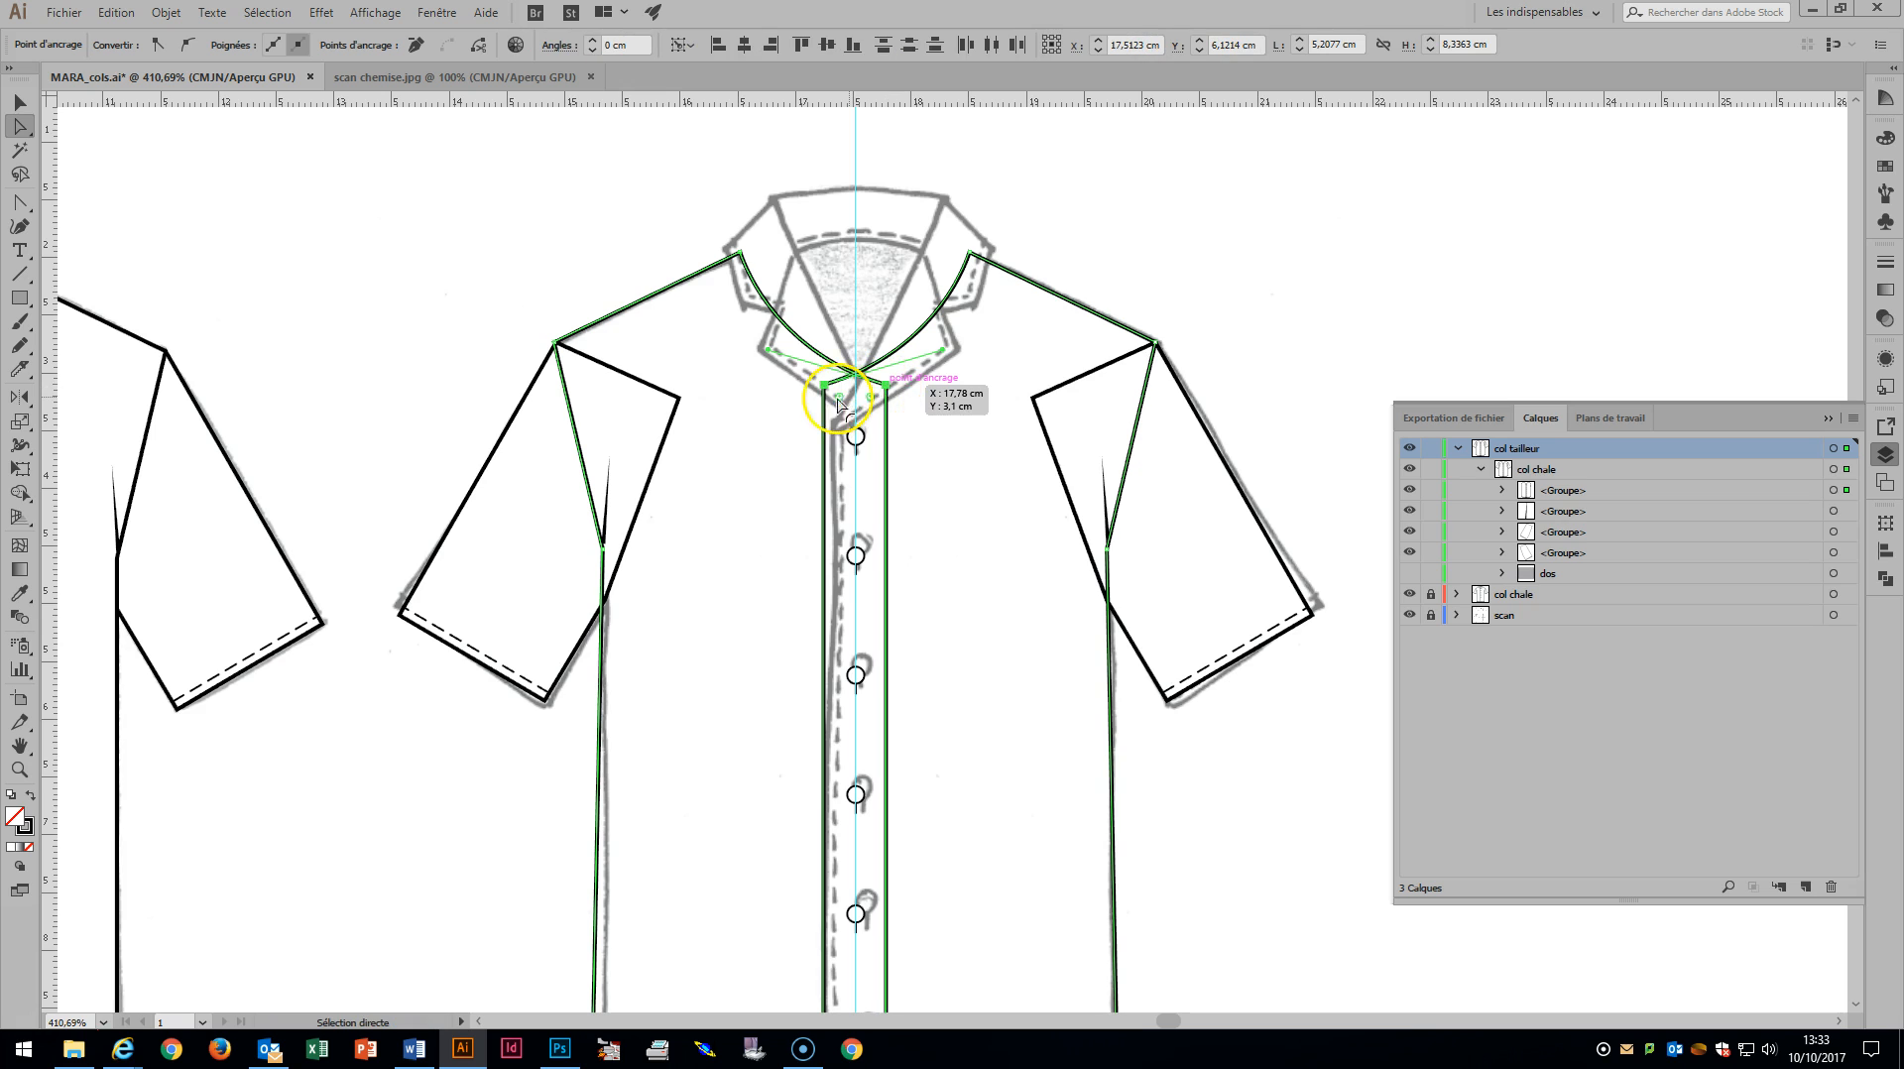
drag(825, 387, 832, 433)
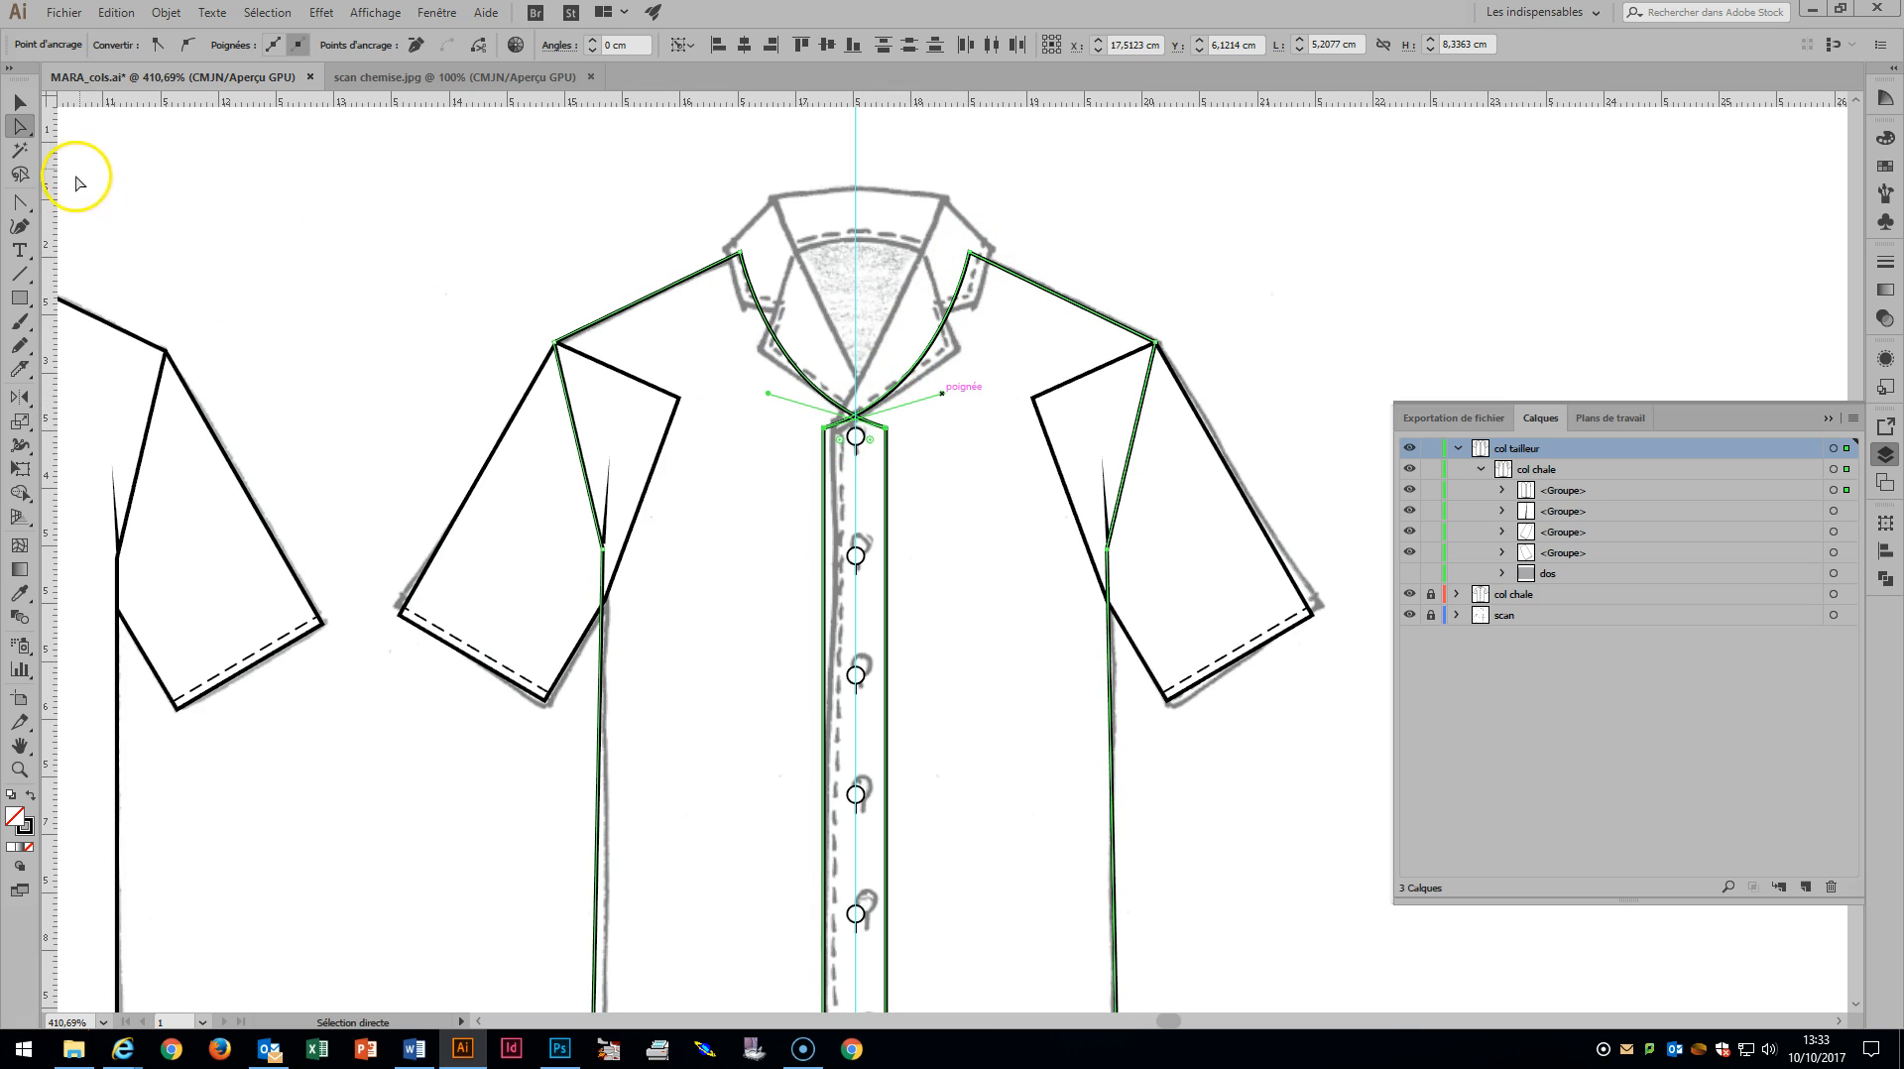
Straighten the neckline edges of both front panels by converting their inner corner points with the Anchor Point tool.
click(19, 201)
click(829, 430)
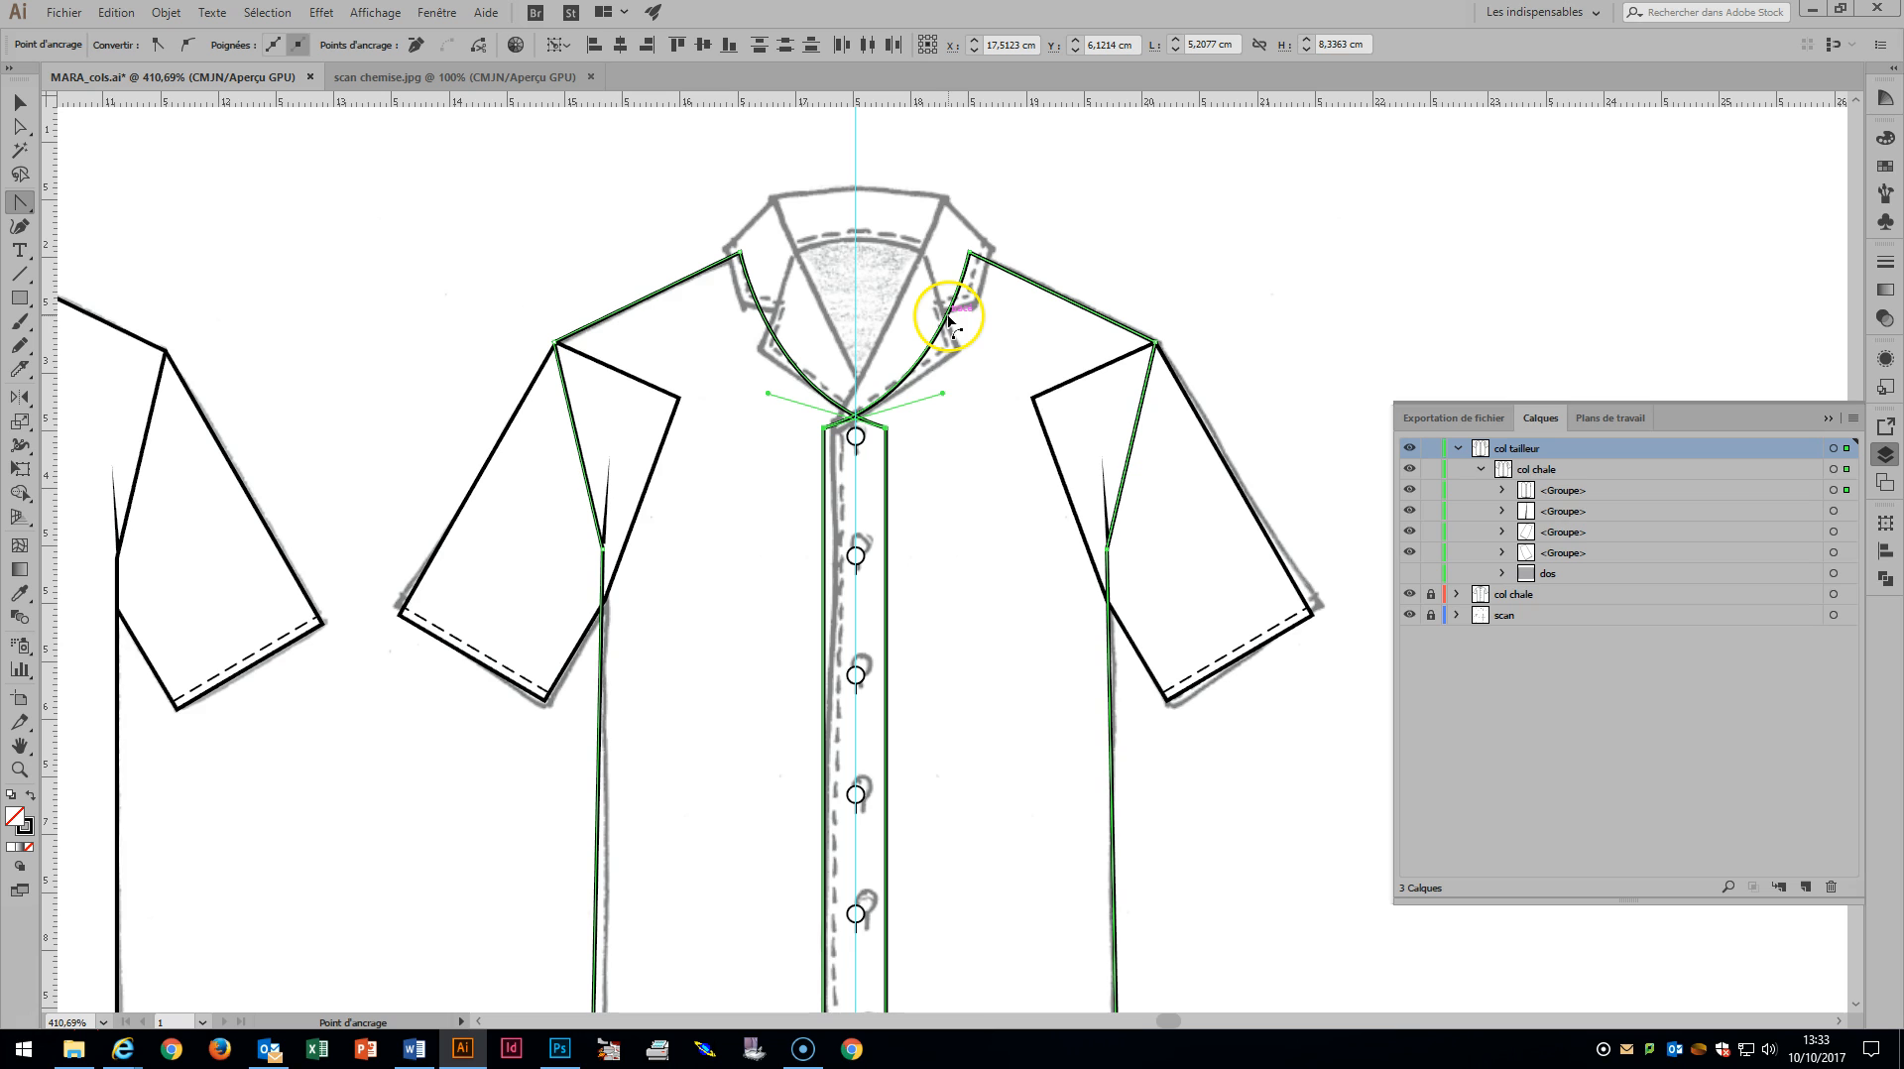
click(829, 431)
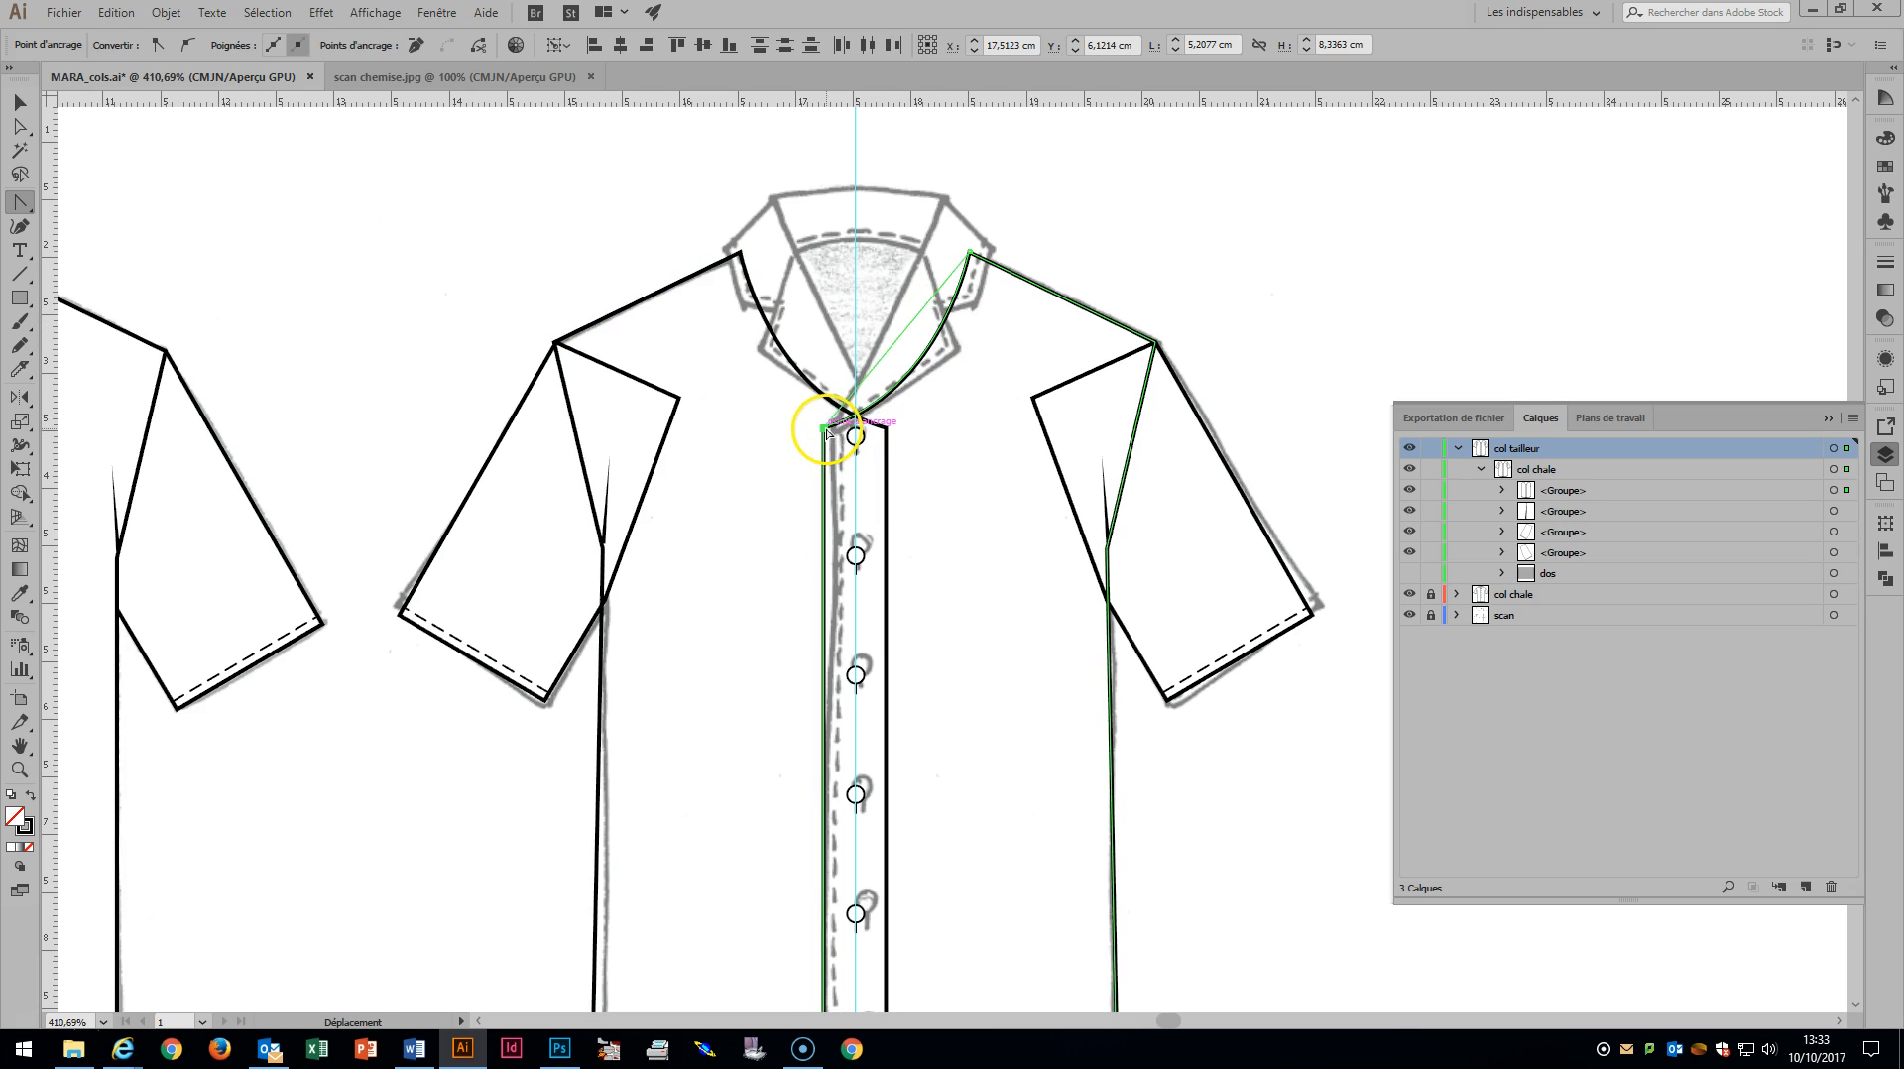
click(885, 428)
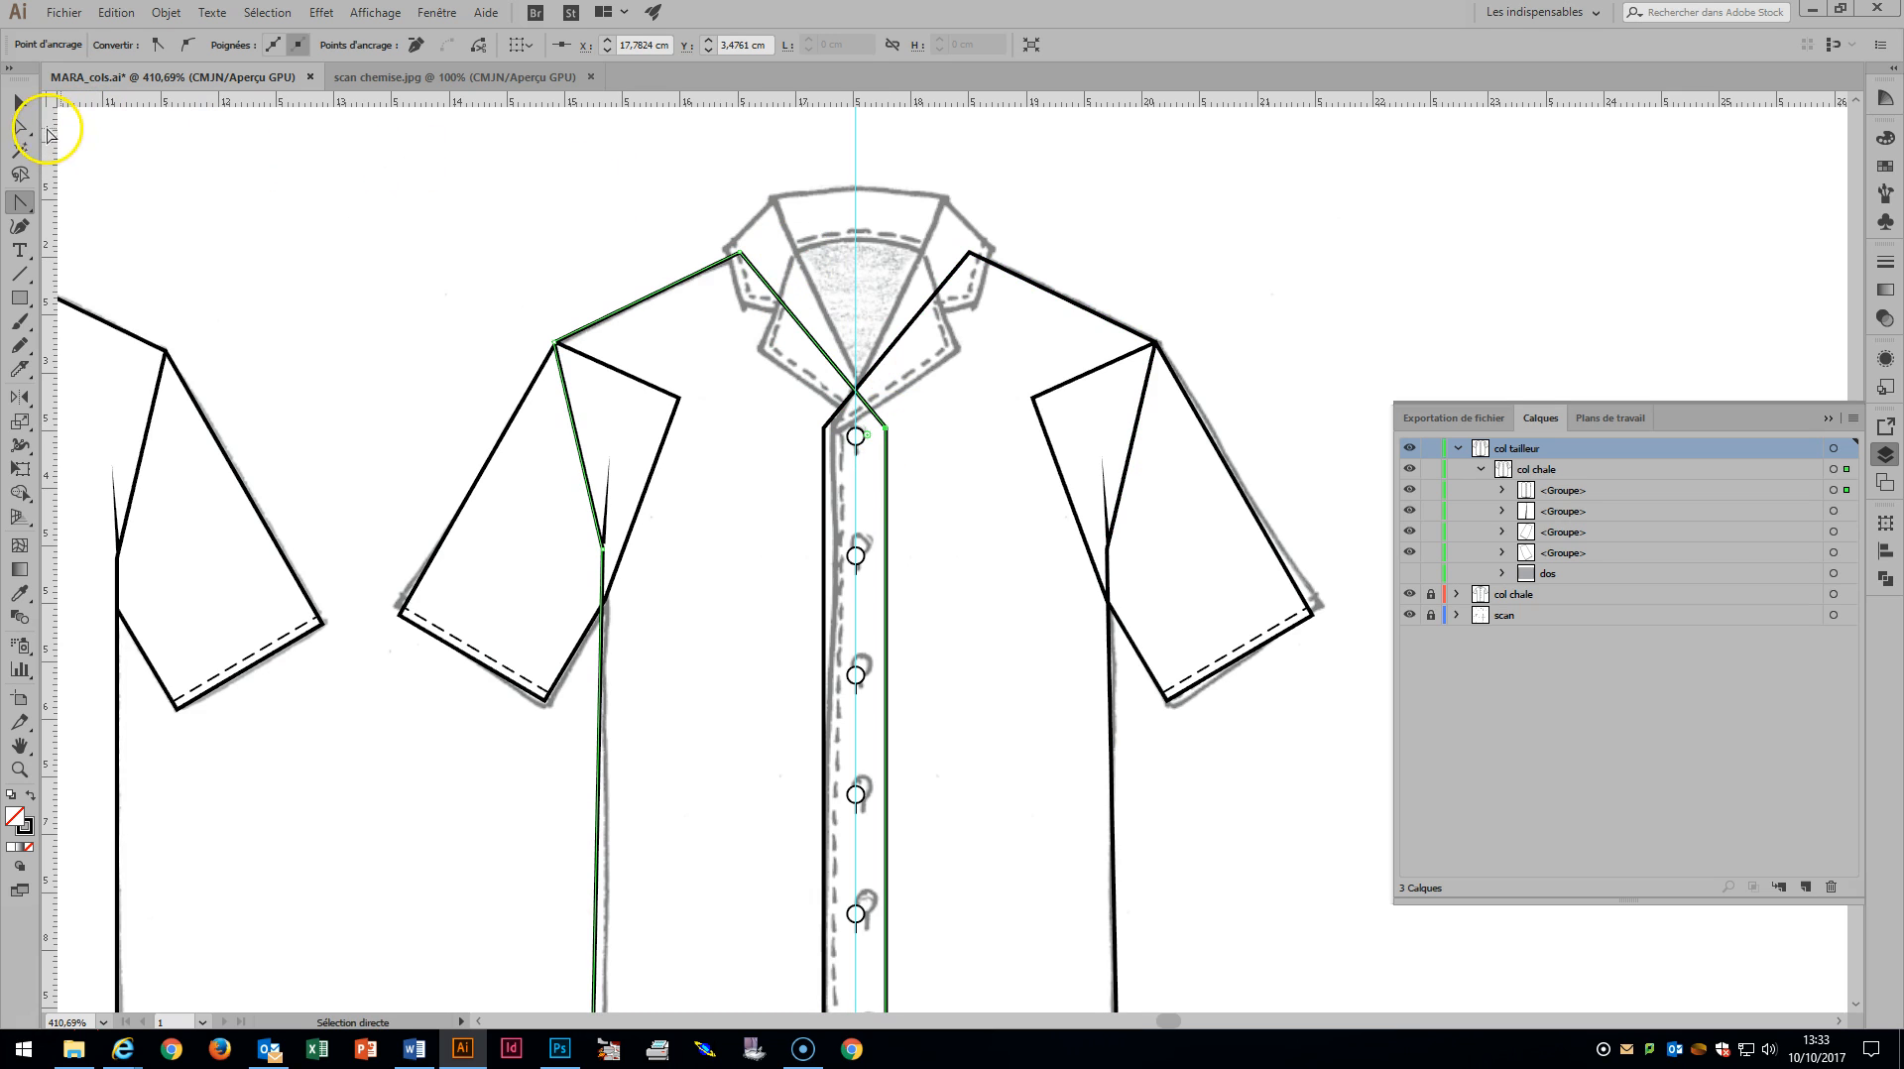
click(20, 127)
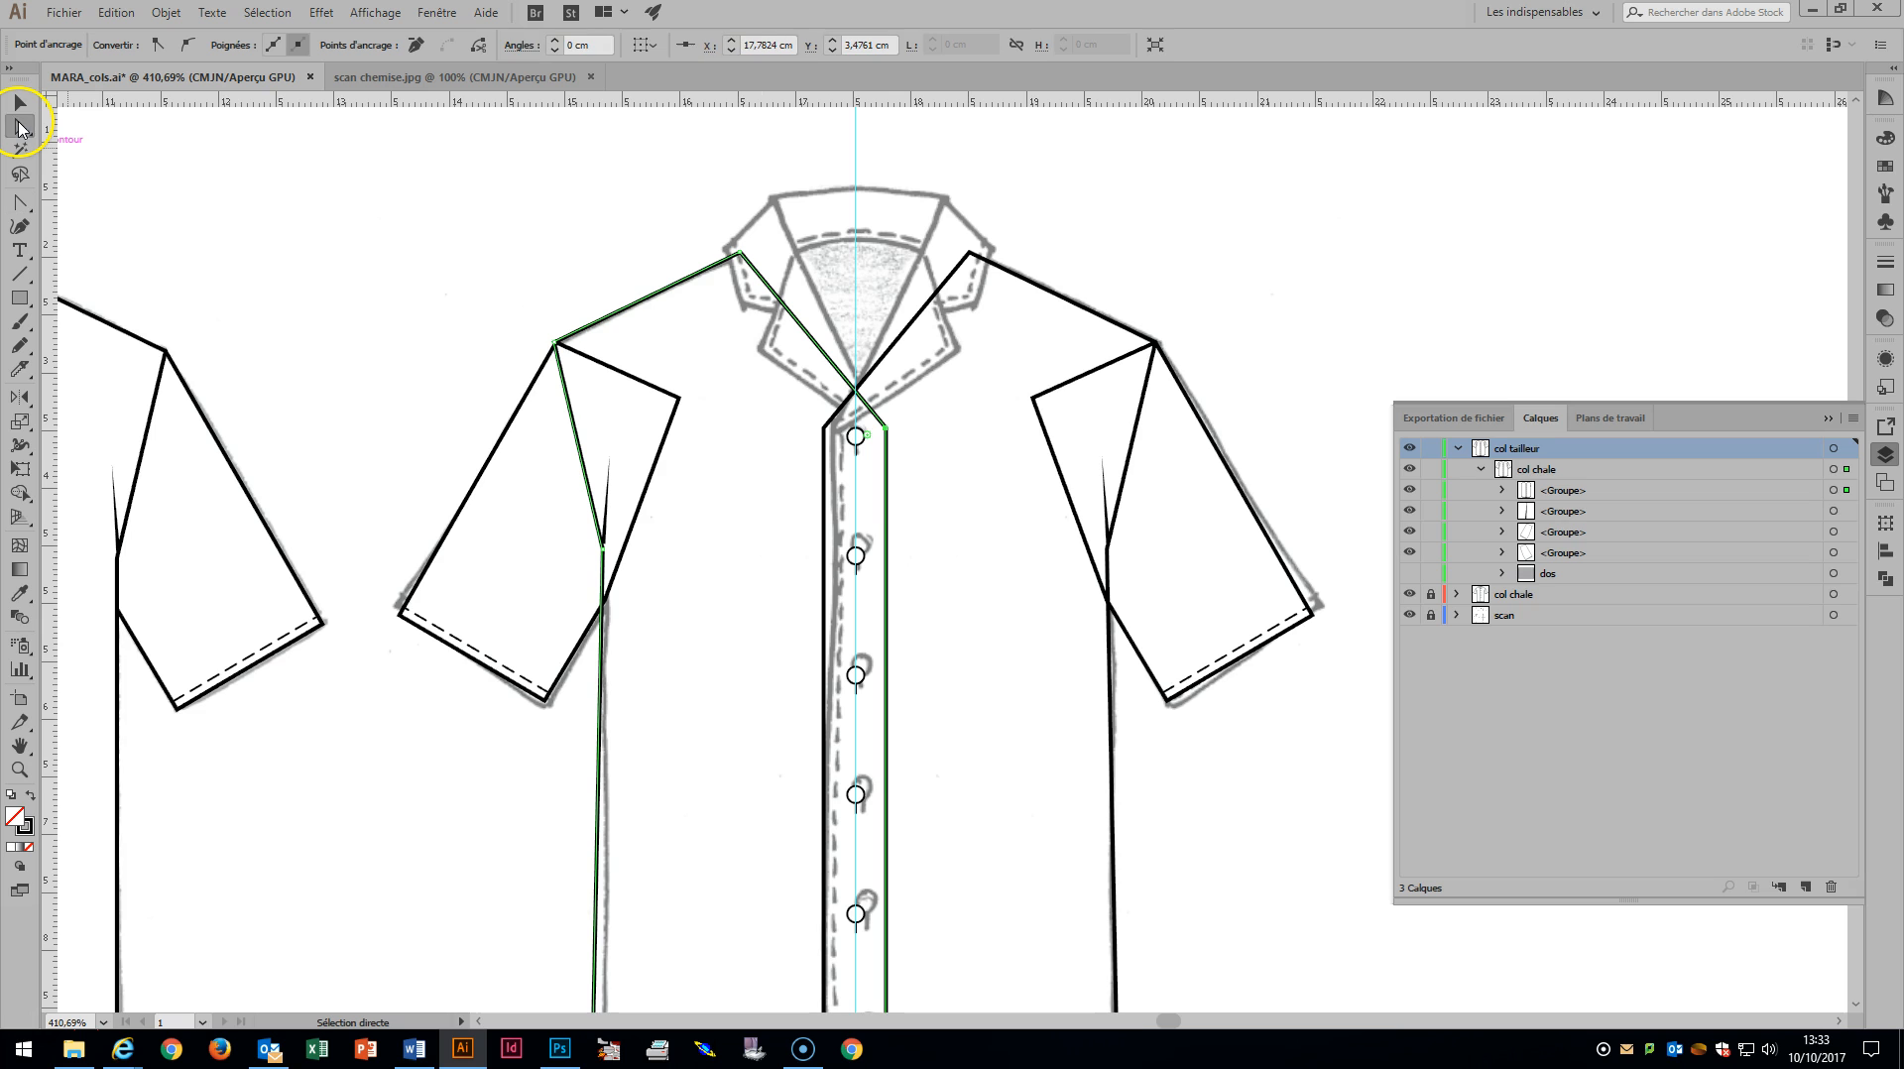
Trace the overlapping lapel and collar outline with the Pen tool, from the front panel's inner neckline corner through the scanned notch and back to the start.
key(z)
drag(711, 225, 1147, 565)
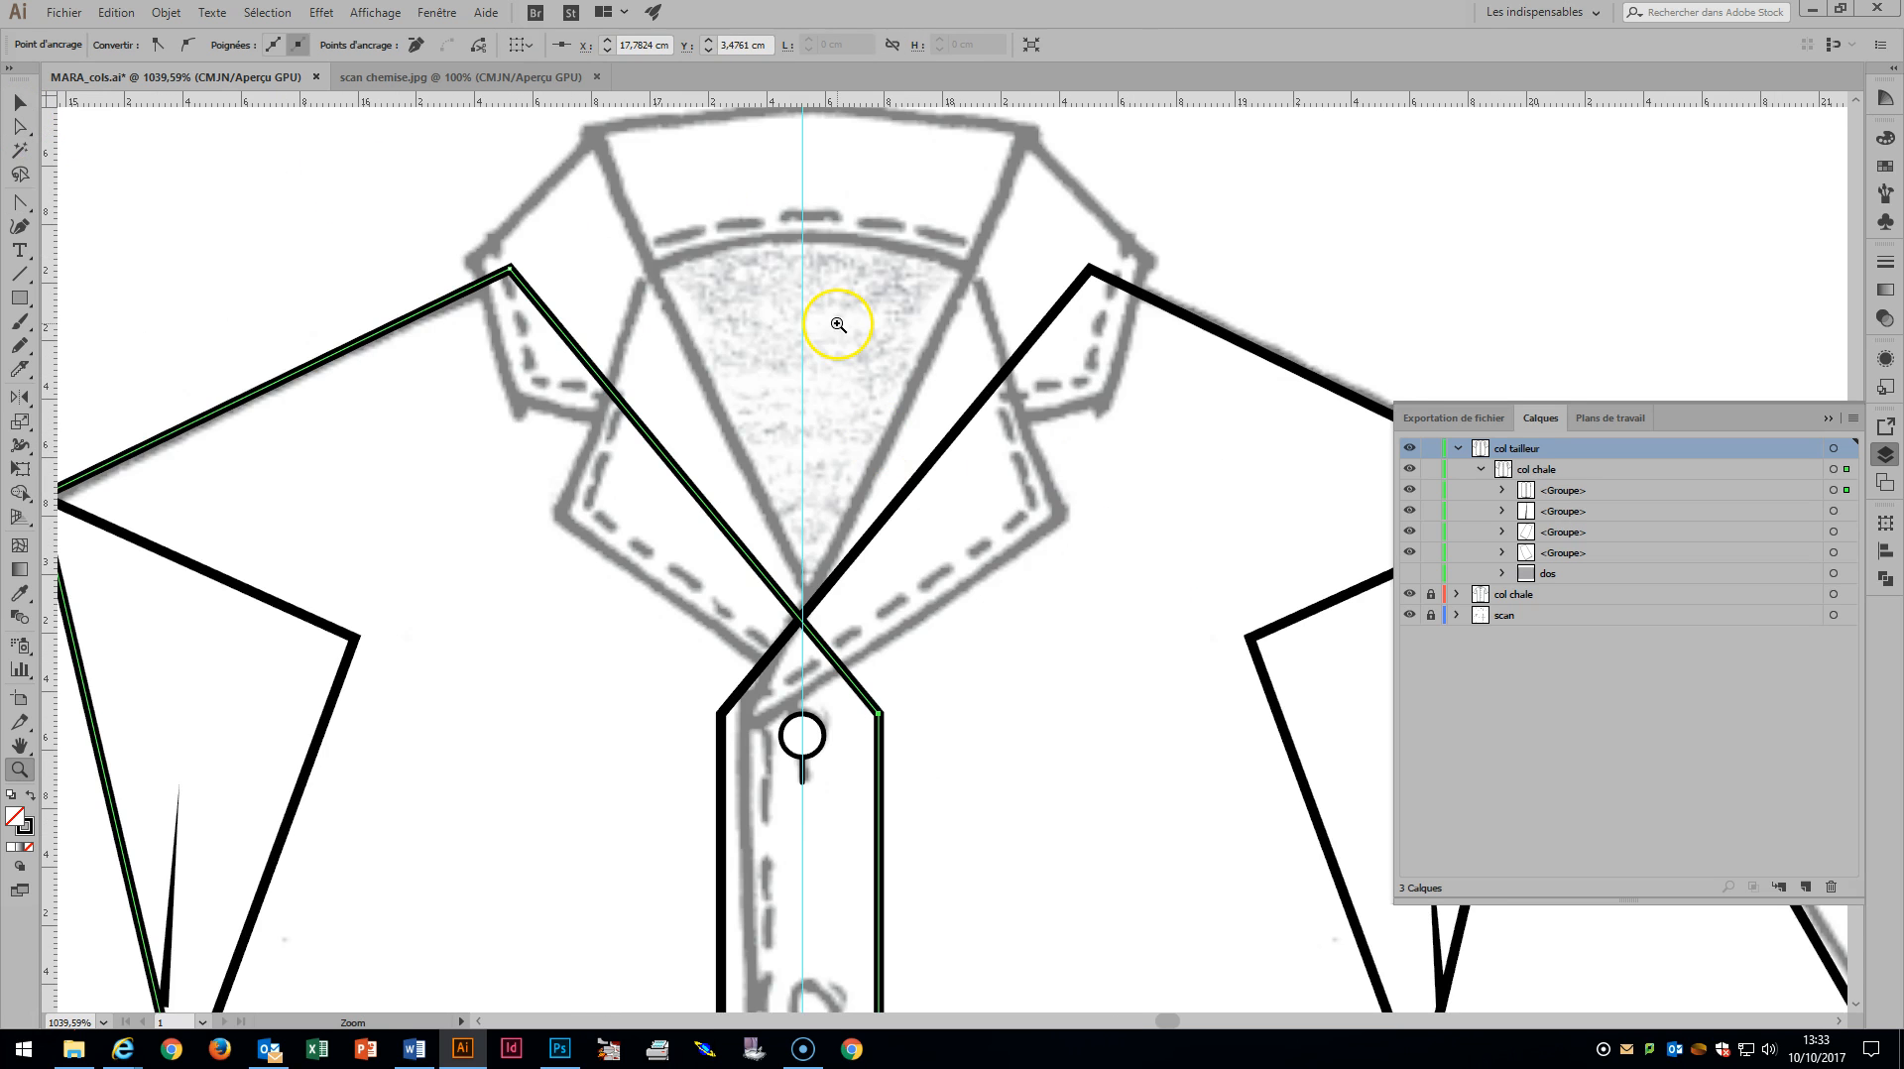
click(20, 127)
drag(17, 211, 59, 199)
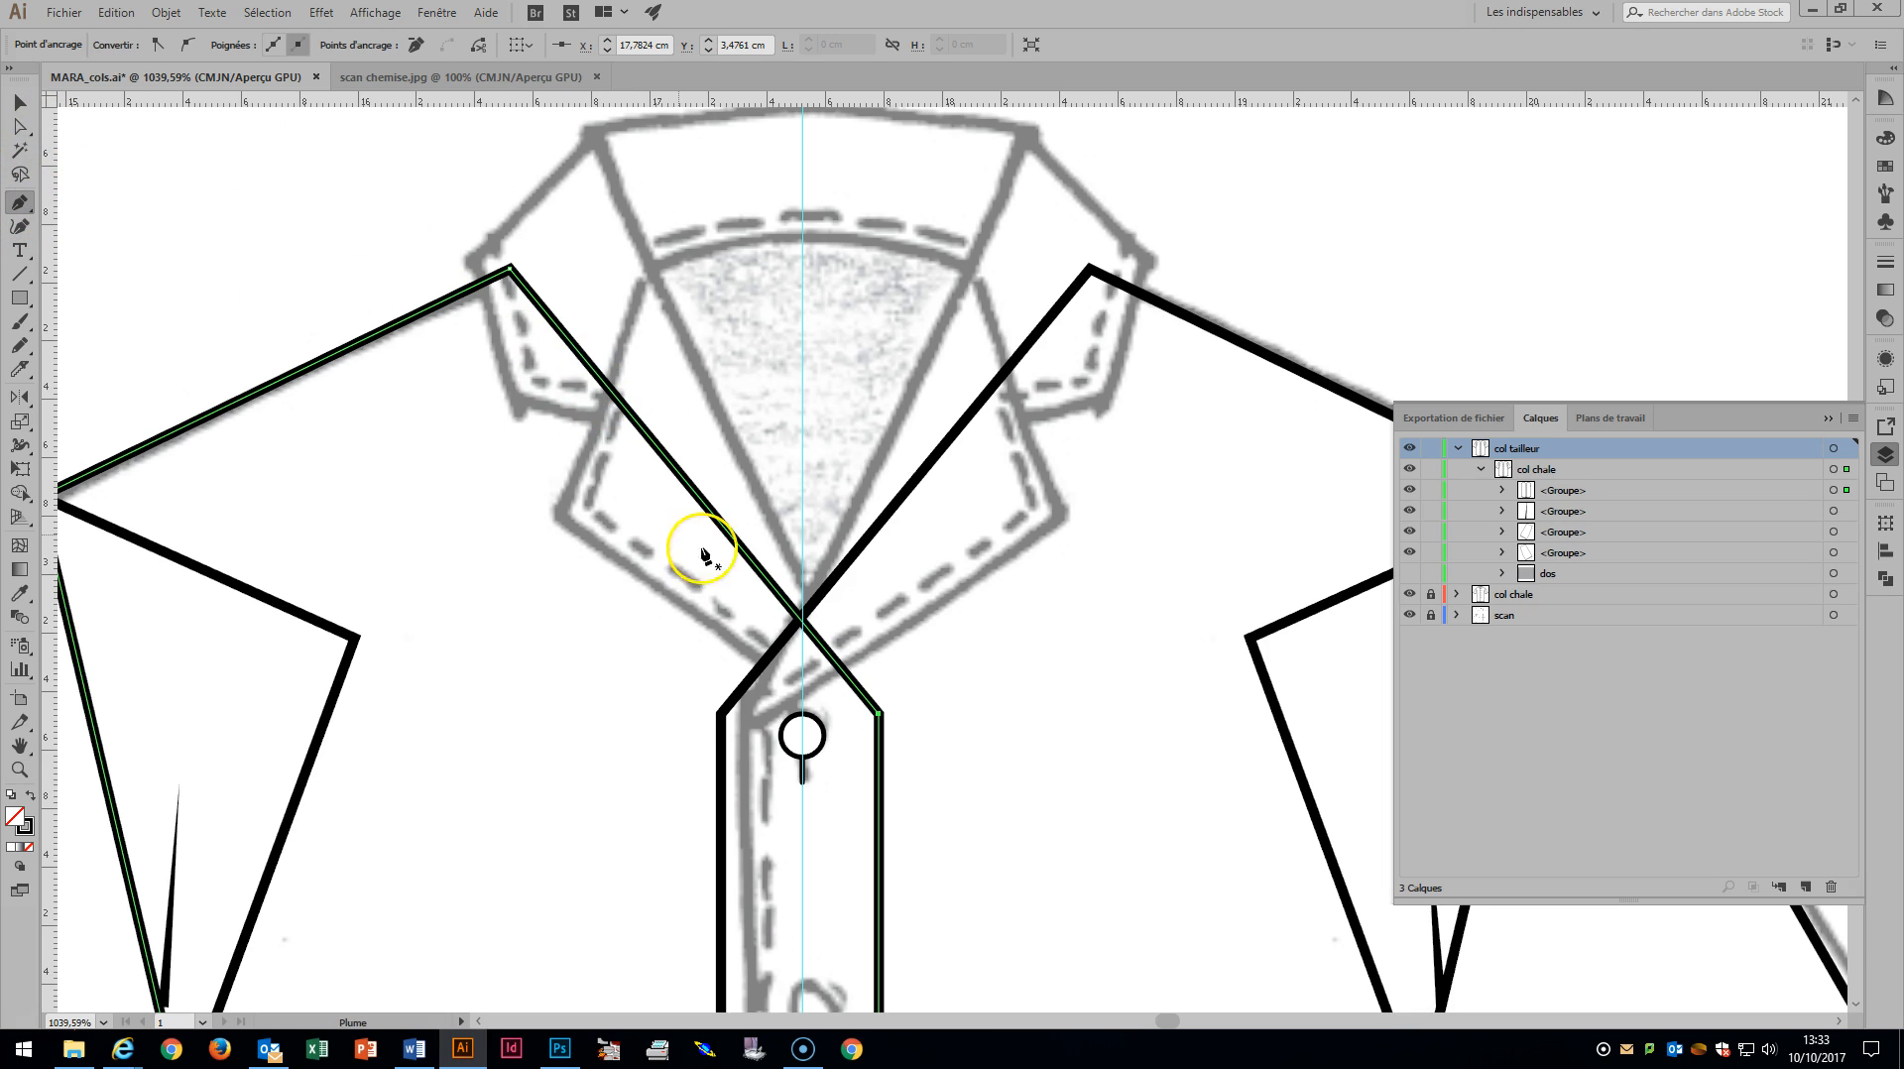
click(721, 714)
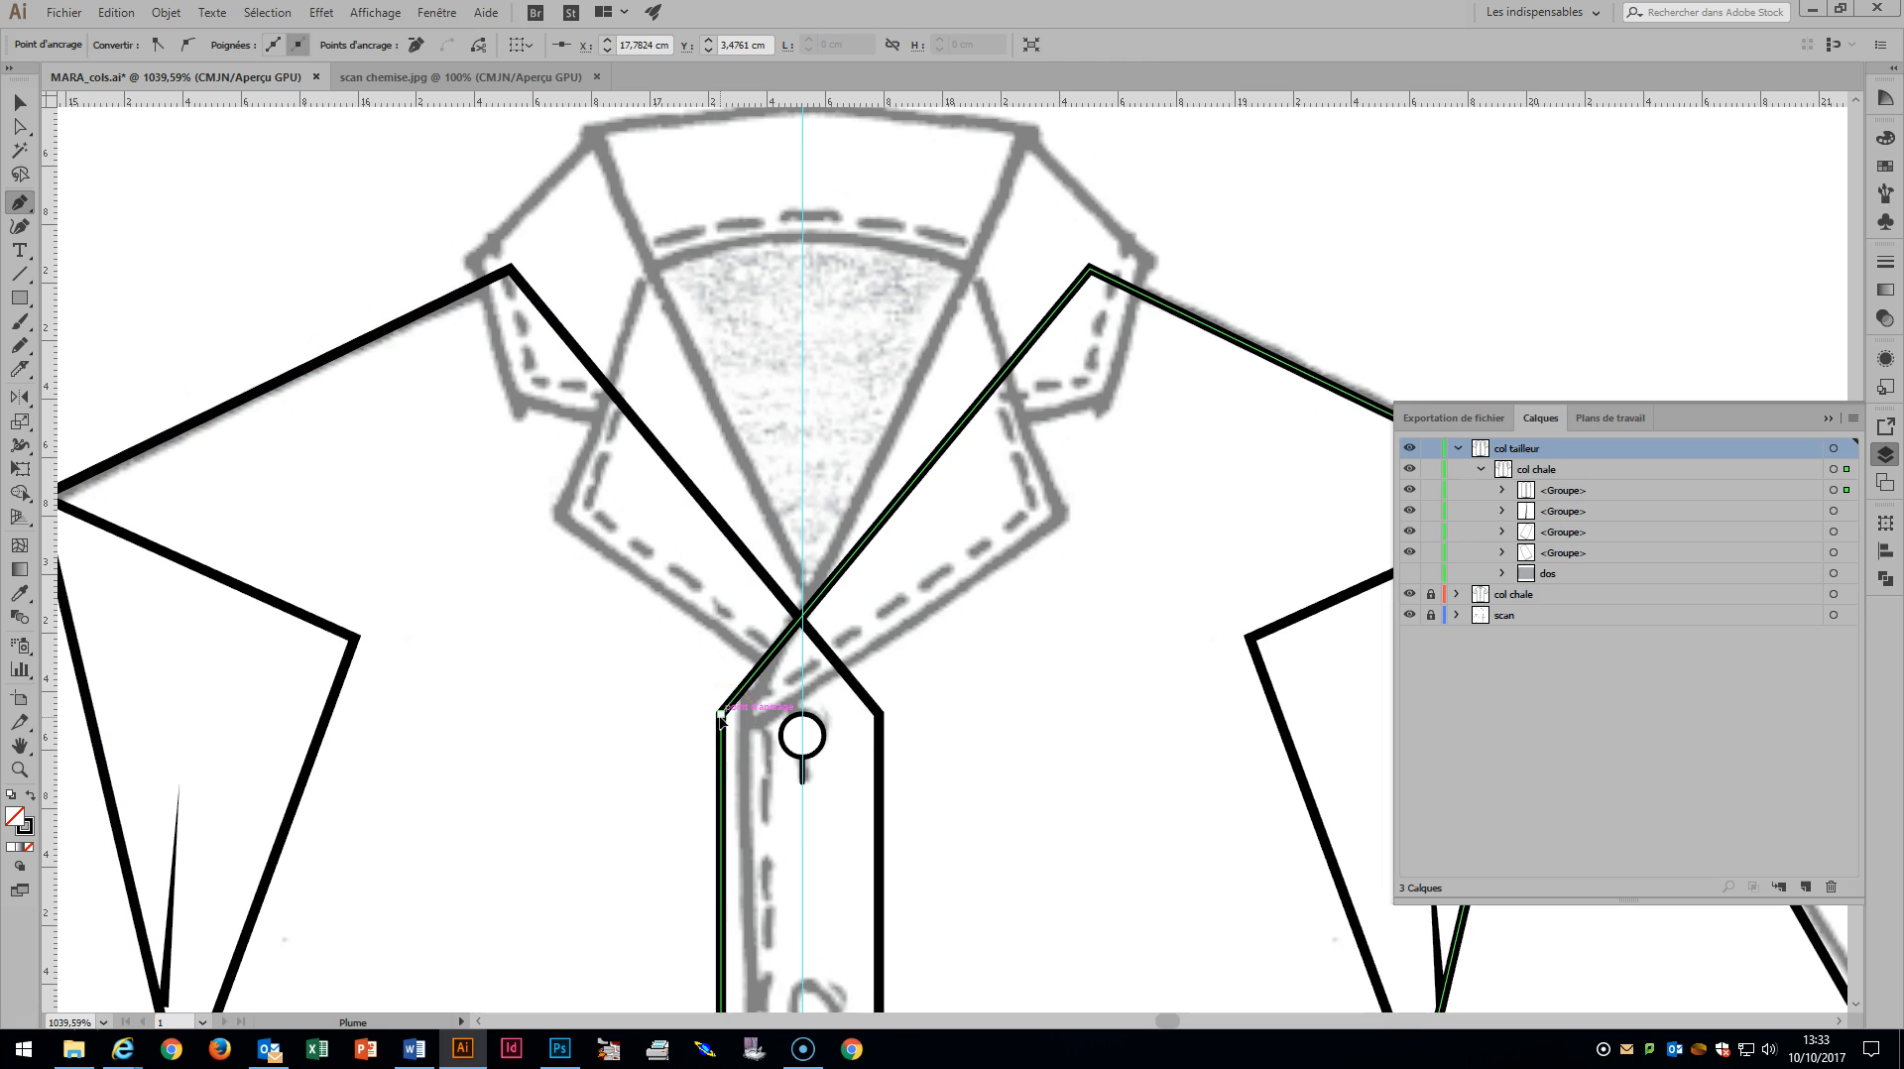
click(1065, 514)
click(1024, 416)
click(1102, 405)
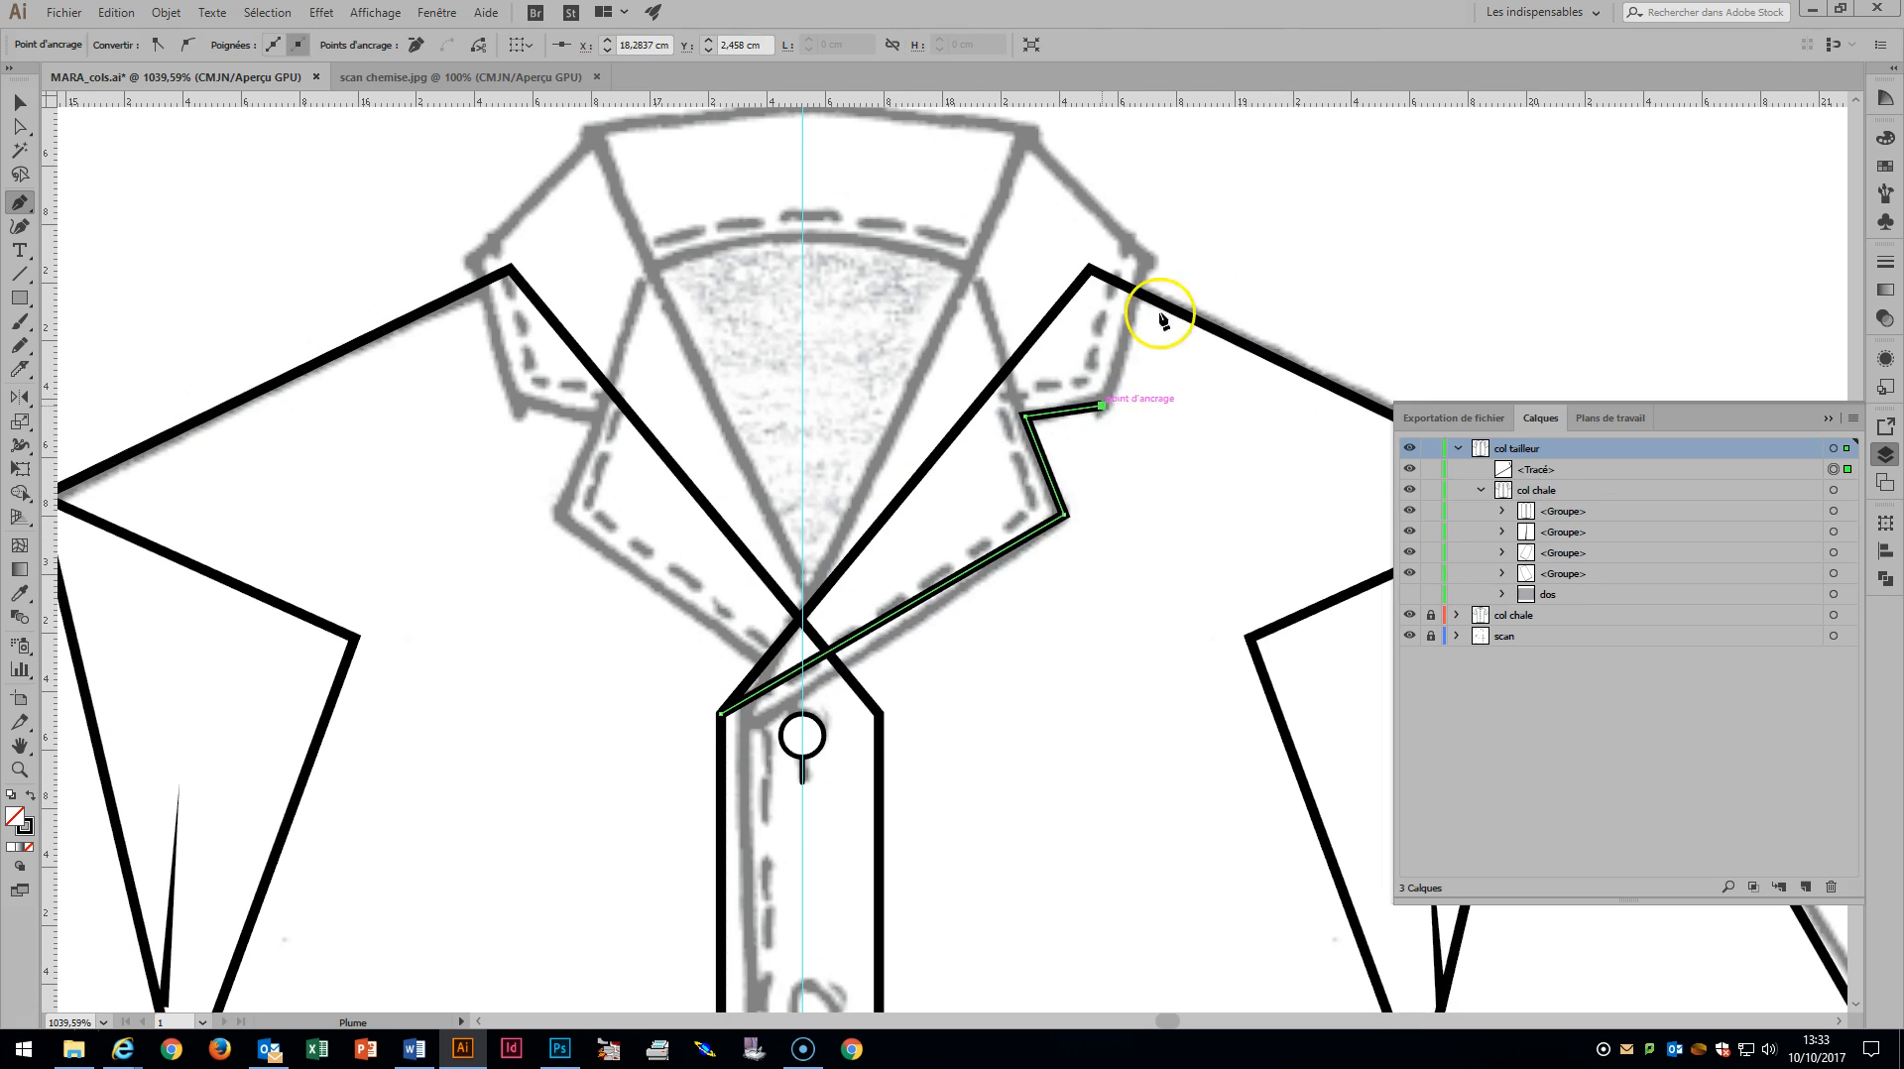
click(1147, 255)
click(1024, 130)
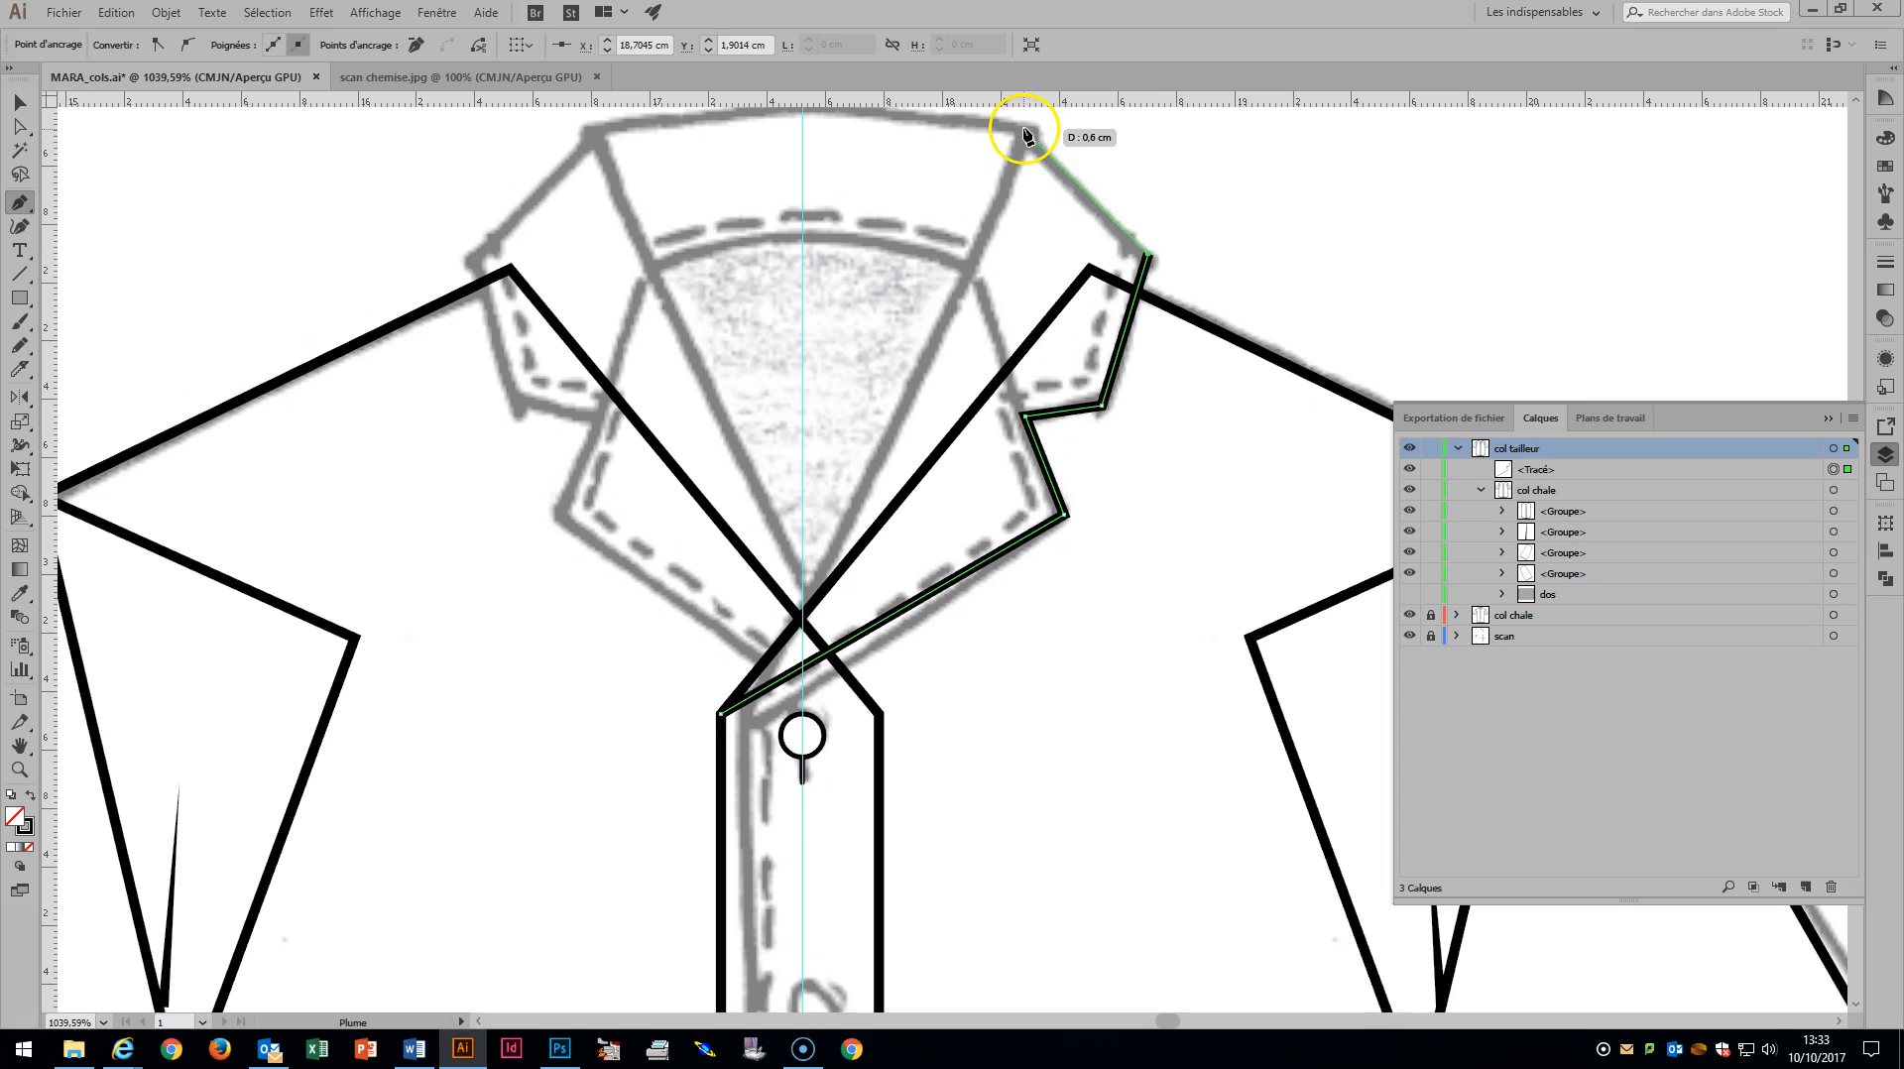
click(722, 712)
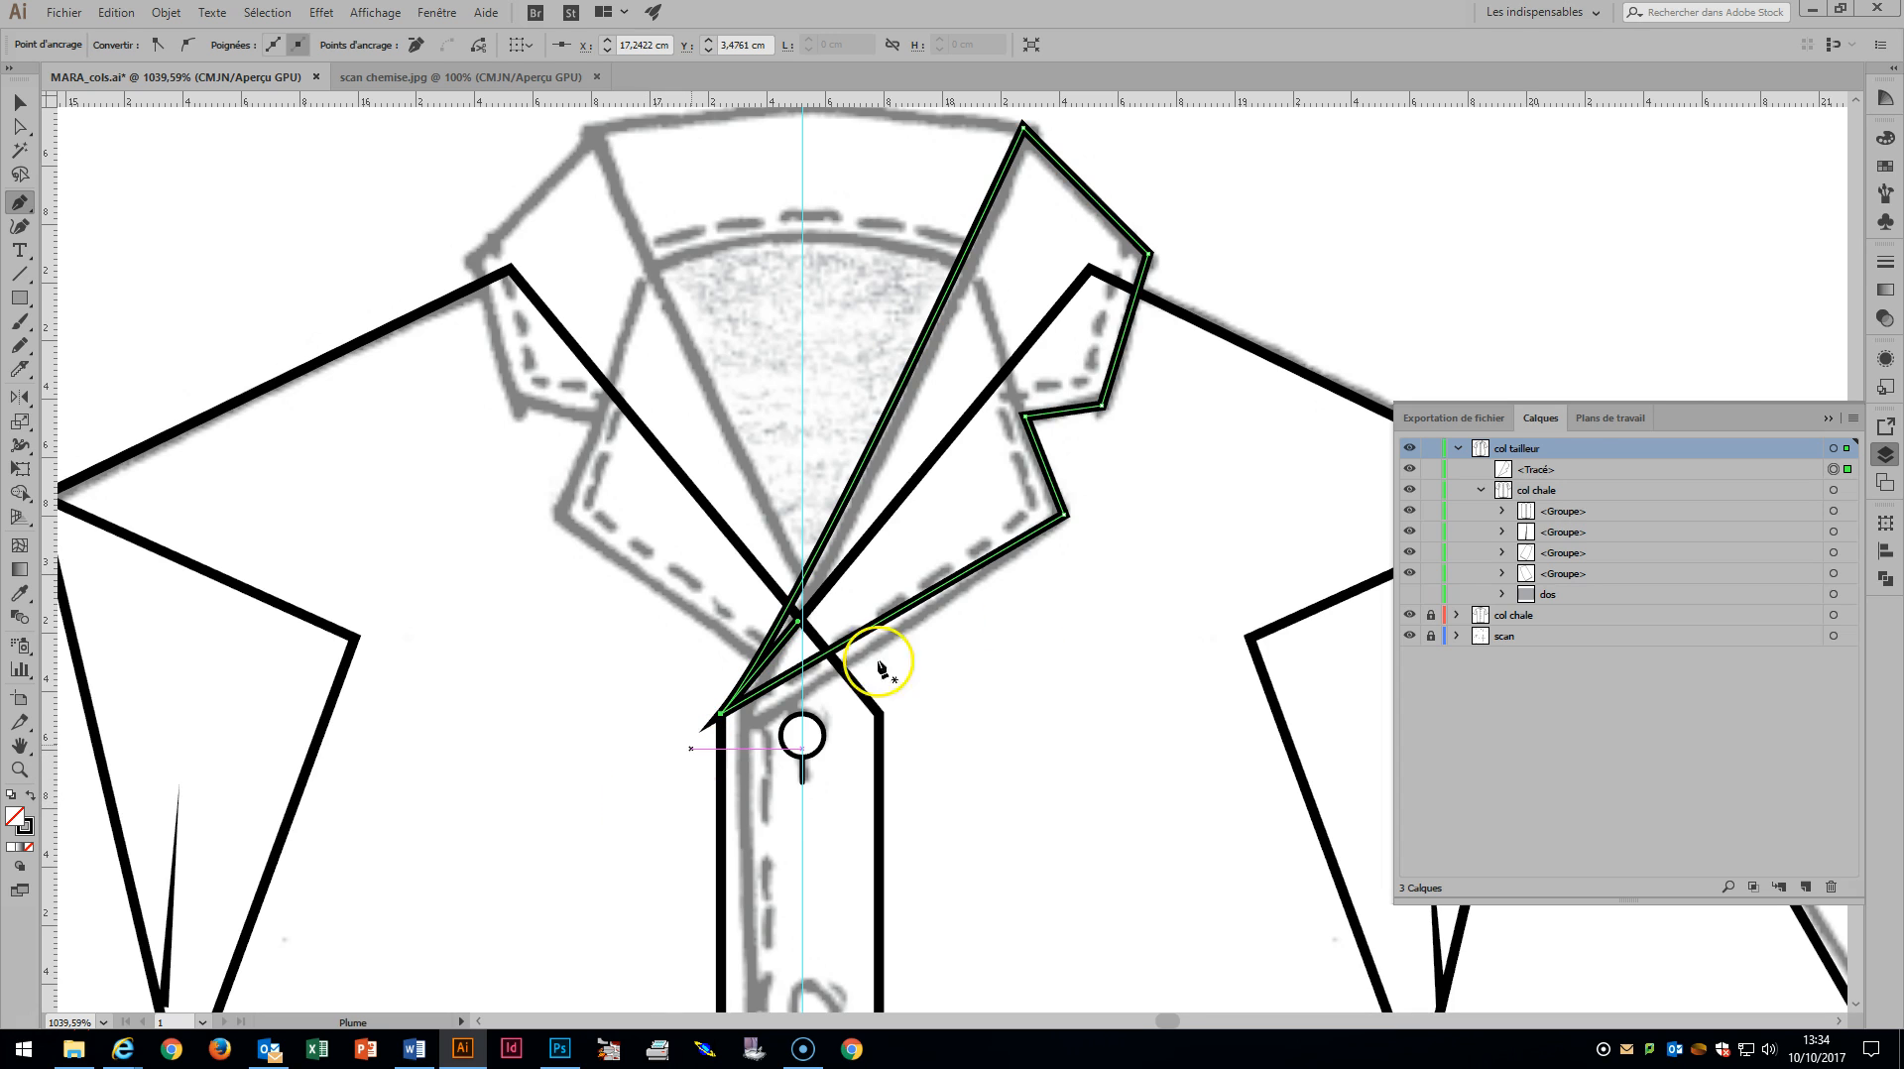
Give the traced collar and lapel outline round stroke joins.
click(1889, 263)
click(1734, 337)
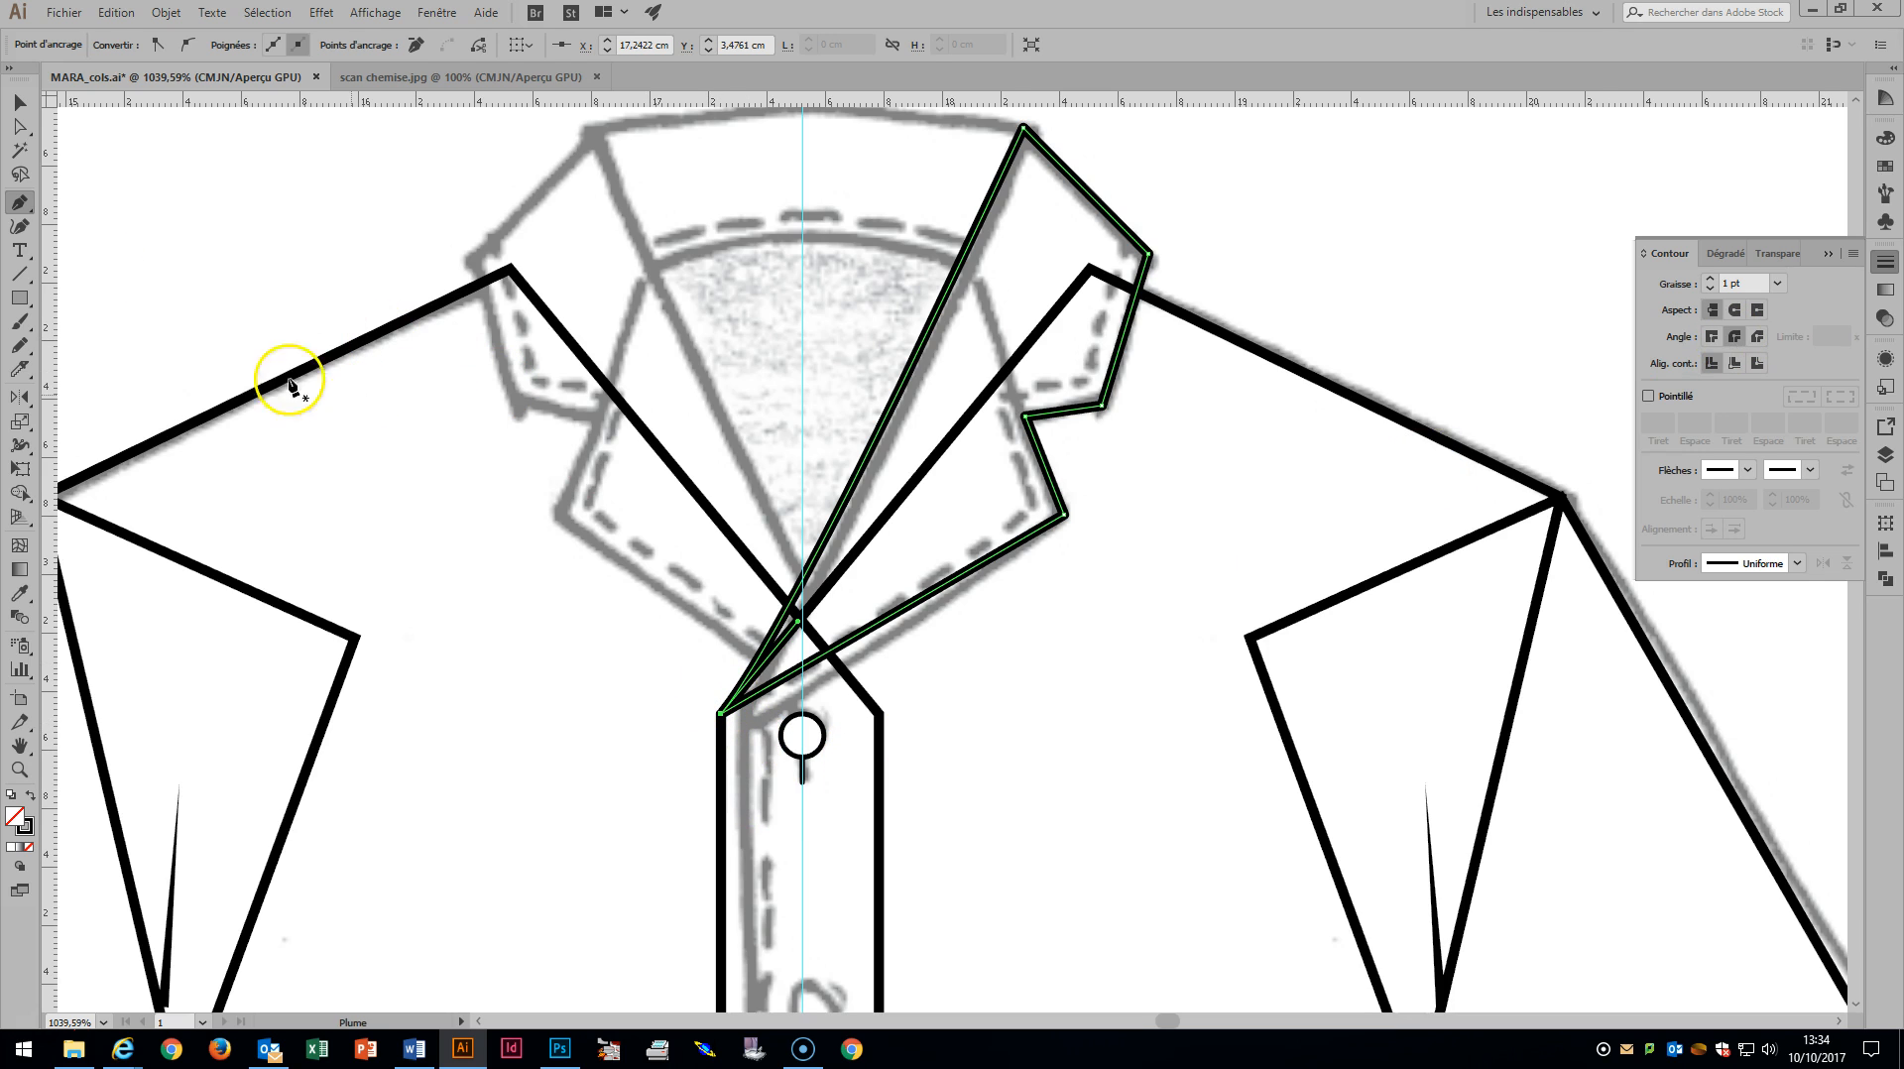
click(20, 129)
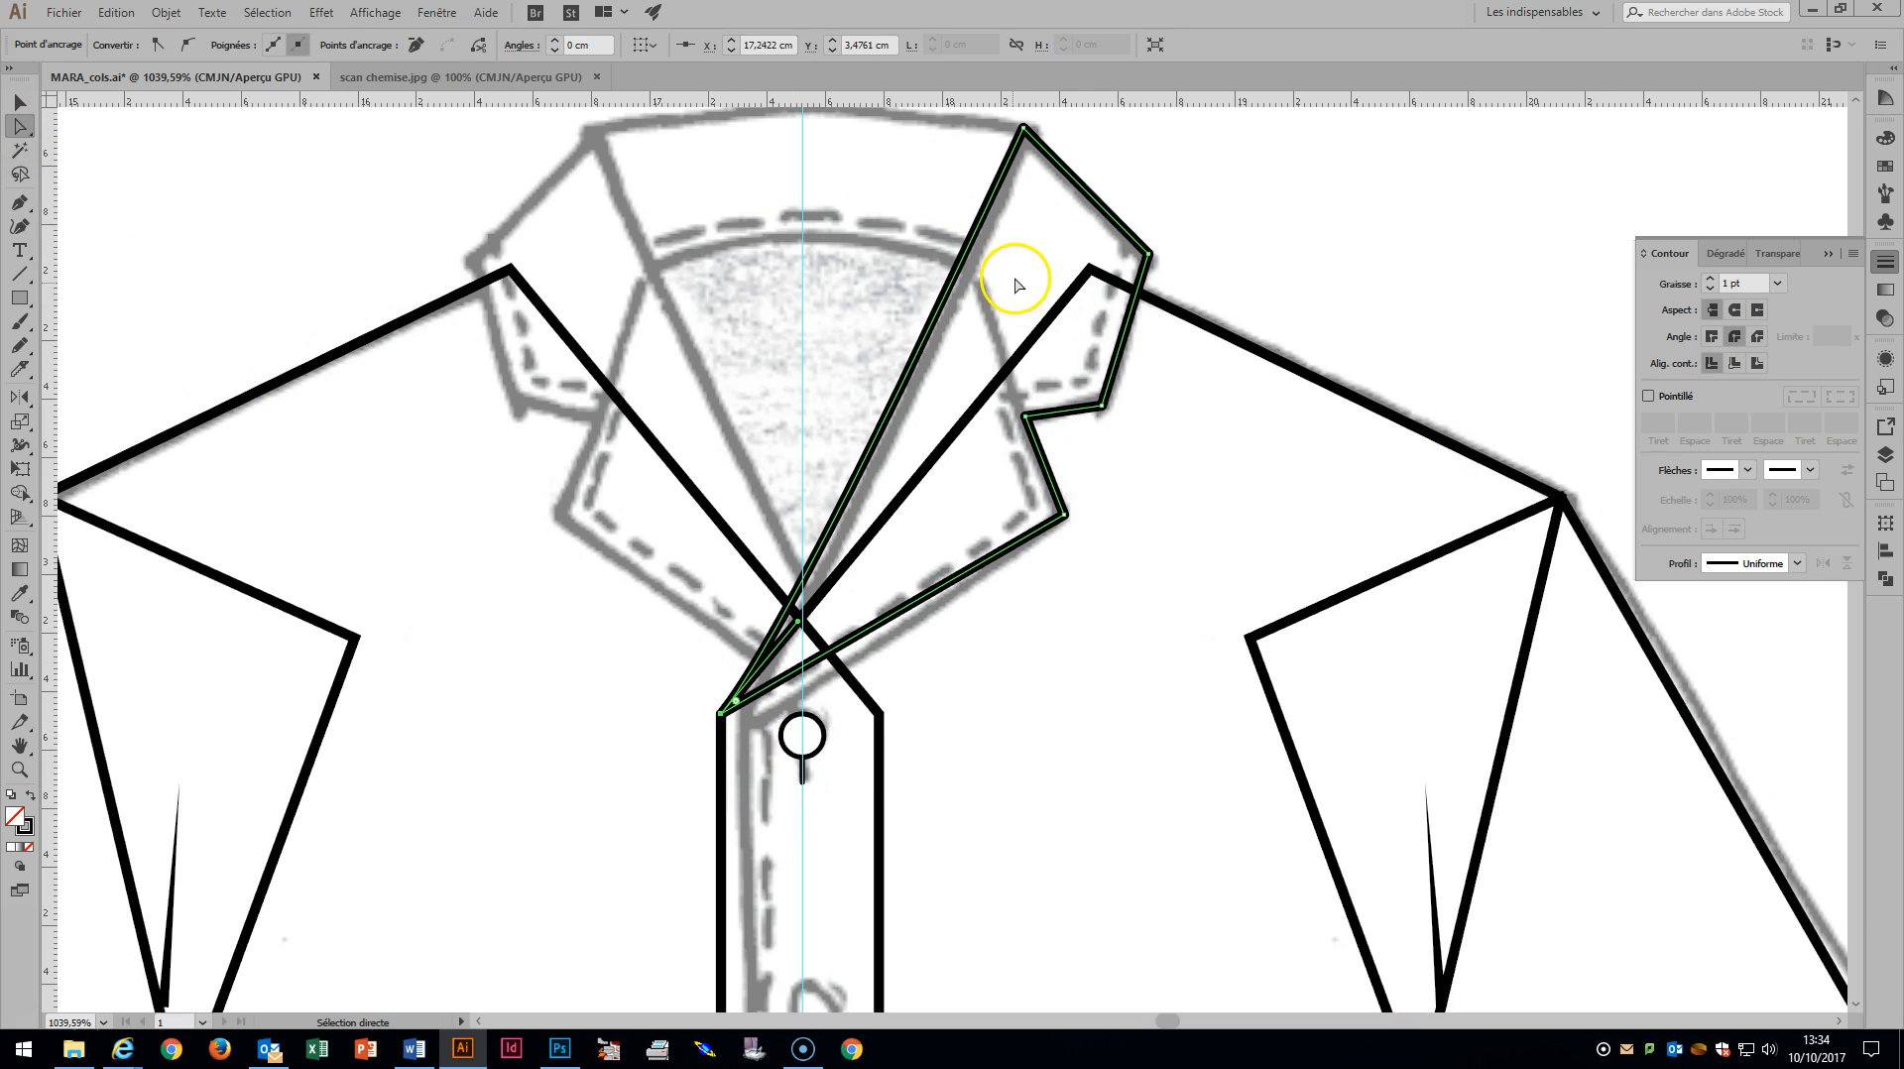
Draw the straight seam line from the lapel notch up to the collar's inner fold edge.
key(p)
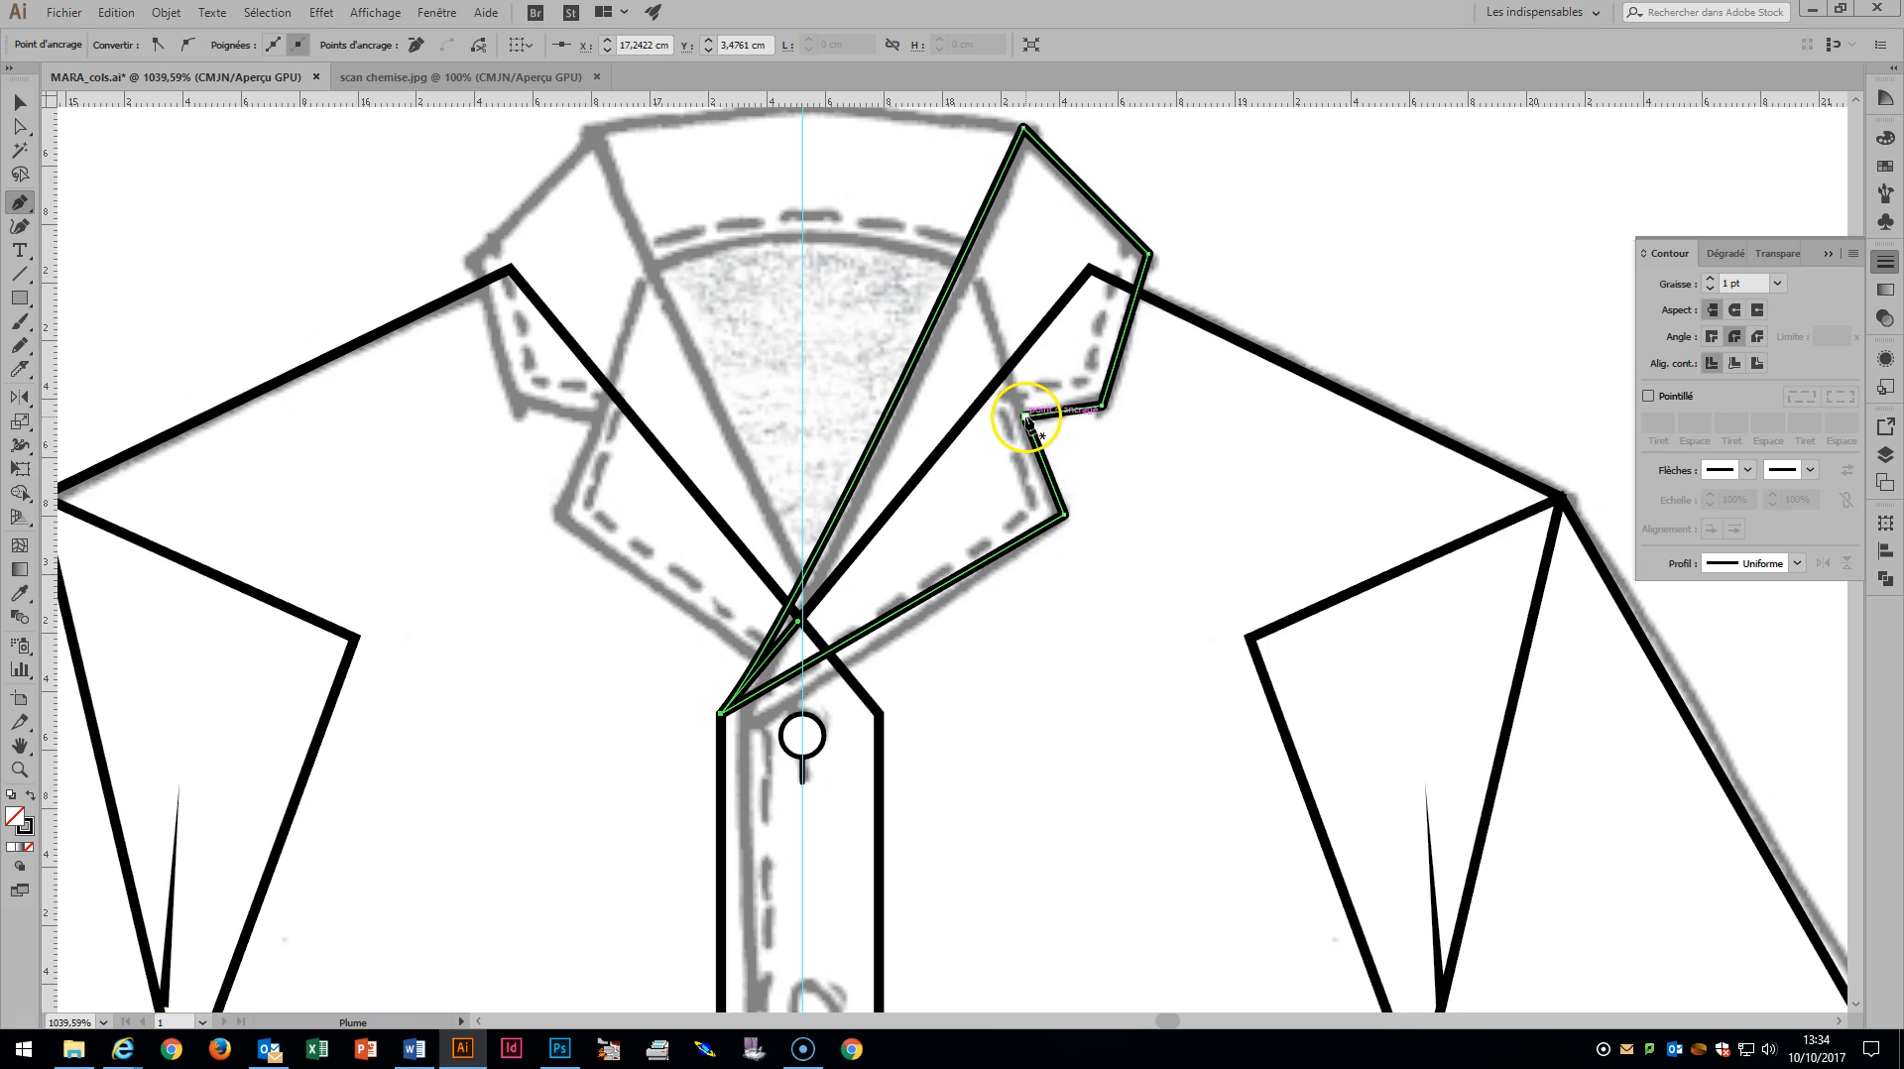
click(1025, 419)
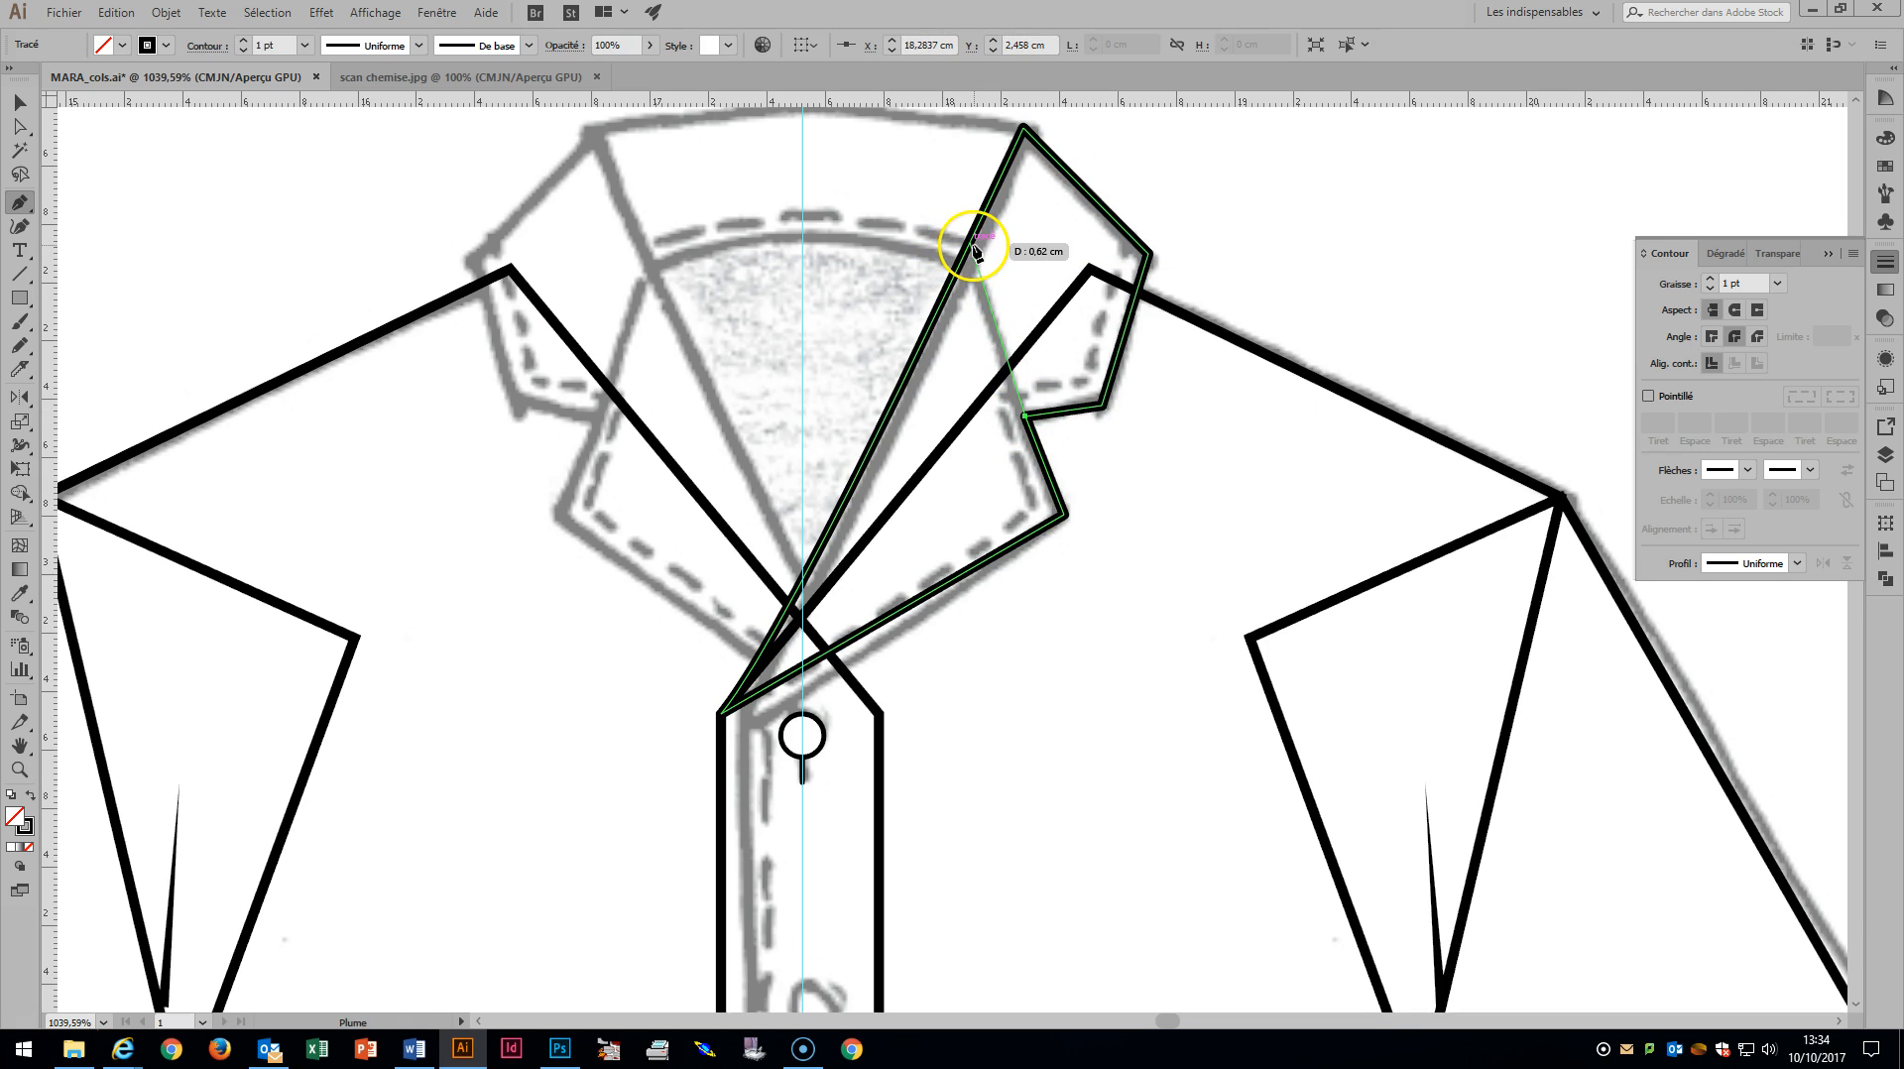
click(967, 248)
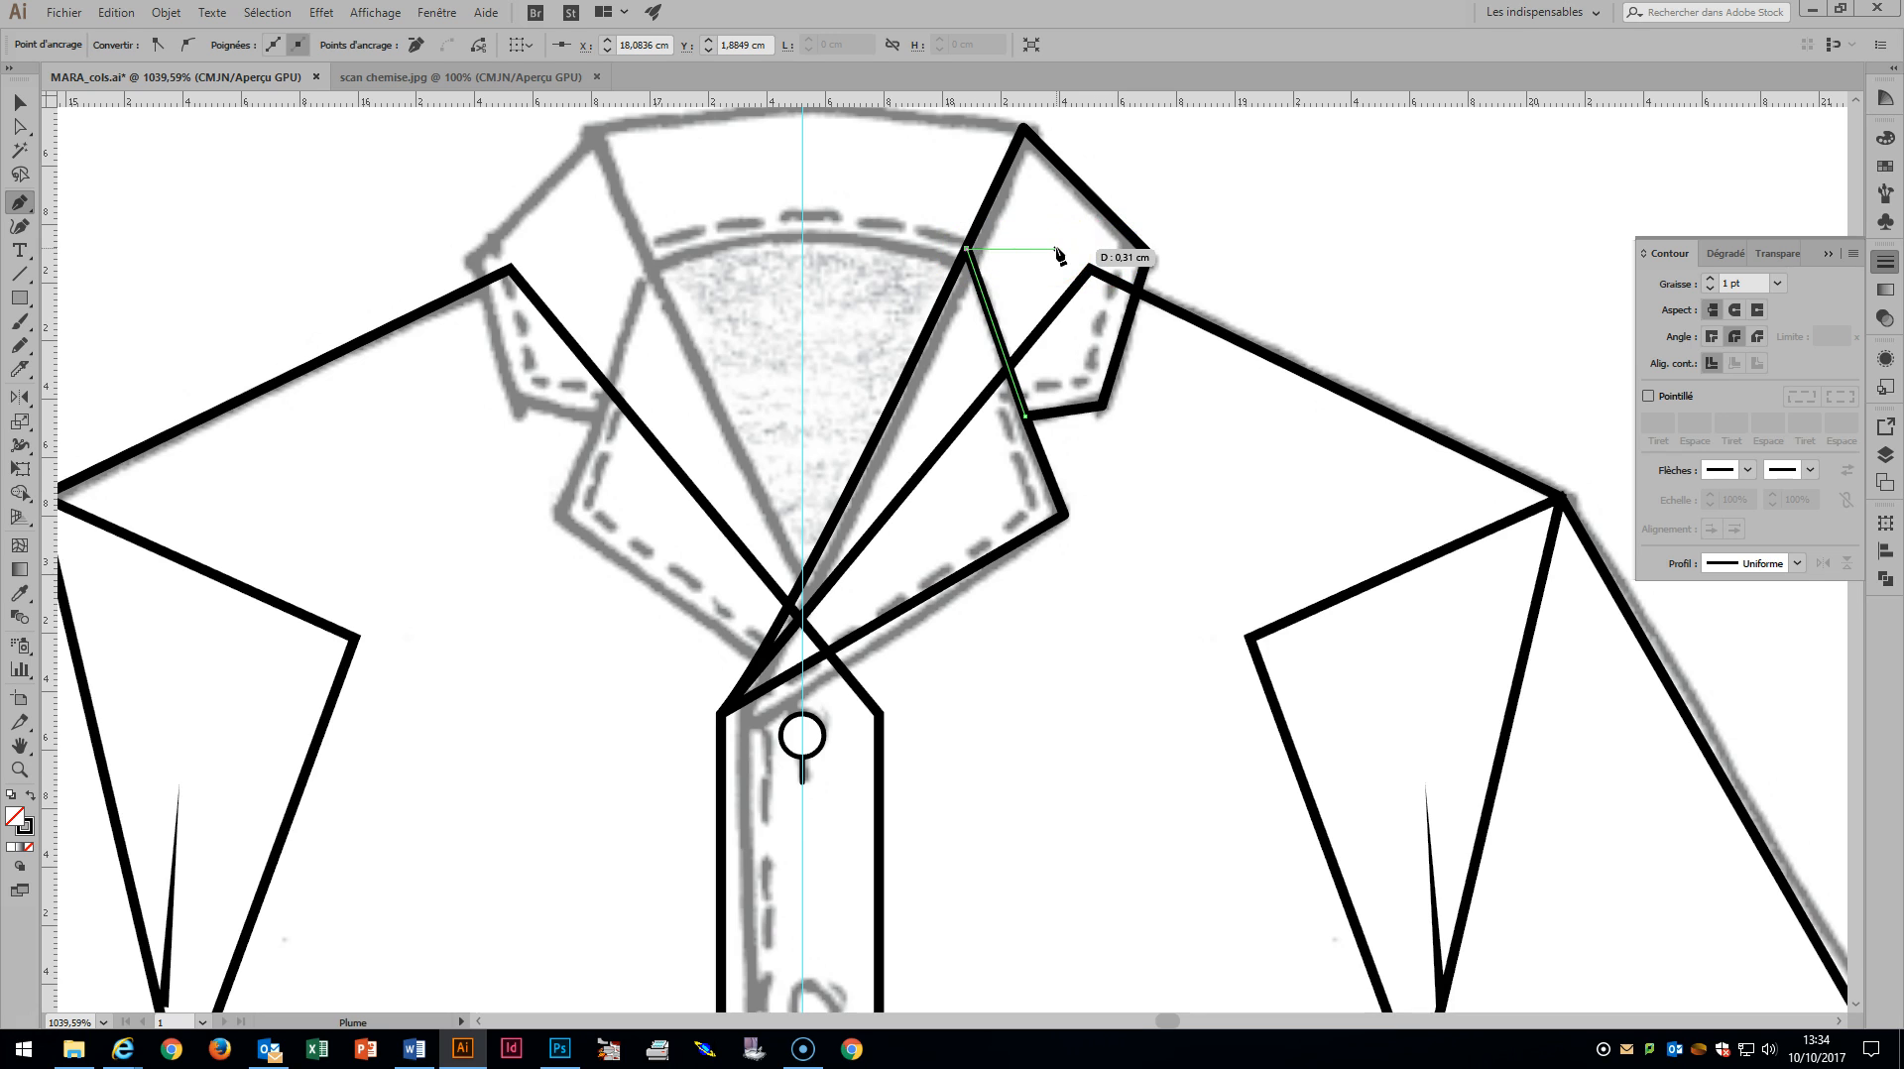
Draw half of the back collar from the centre guide, with curved upper and lower edges and a corner tucked inside the front collar.
scroll(892, 337, up, 2)
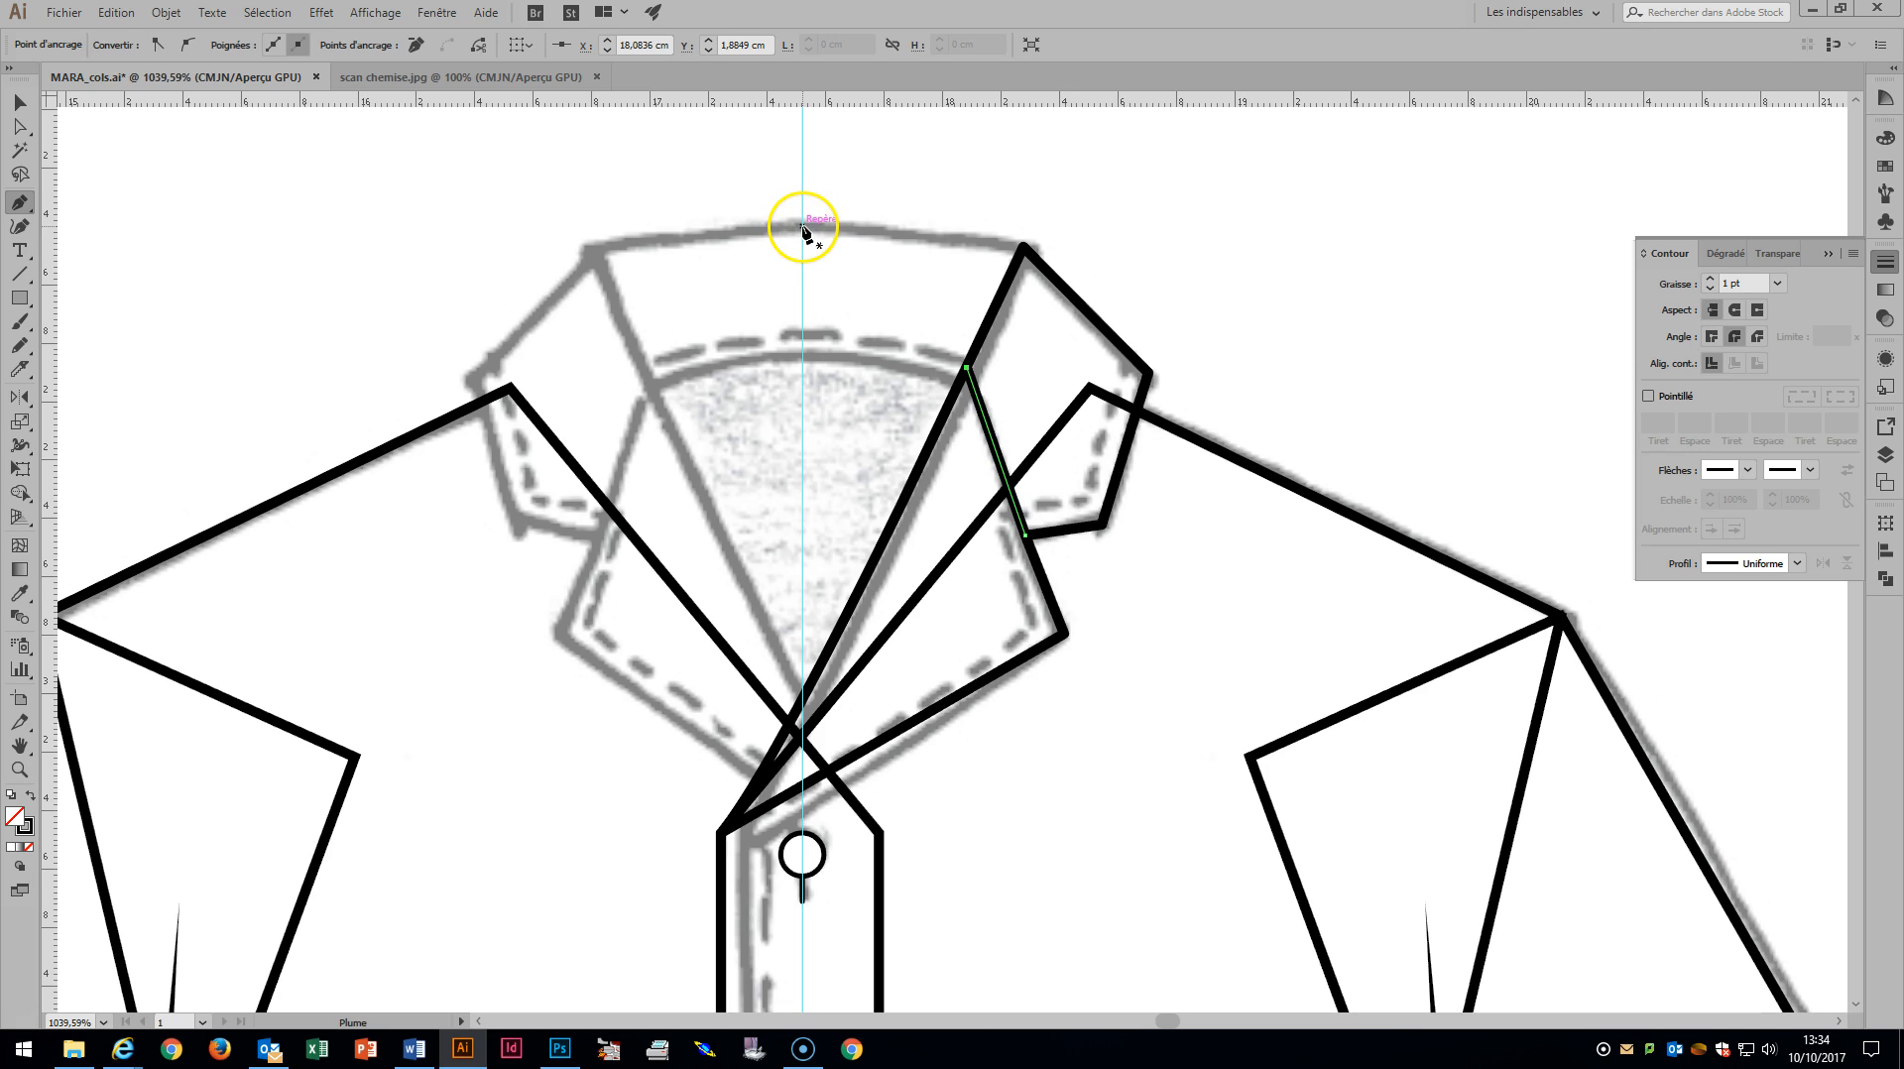
drag(803, 228, 867, 236)
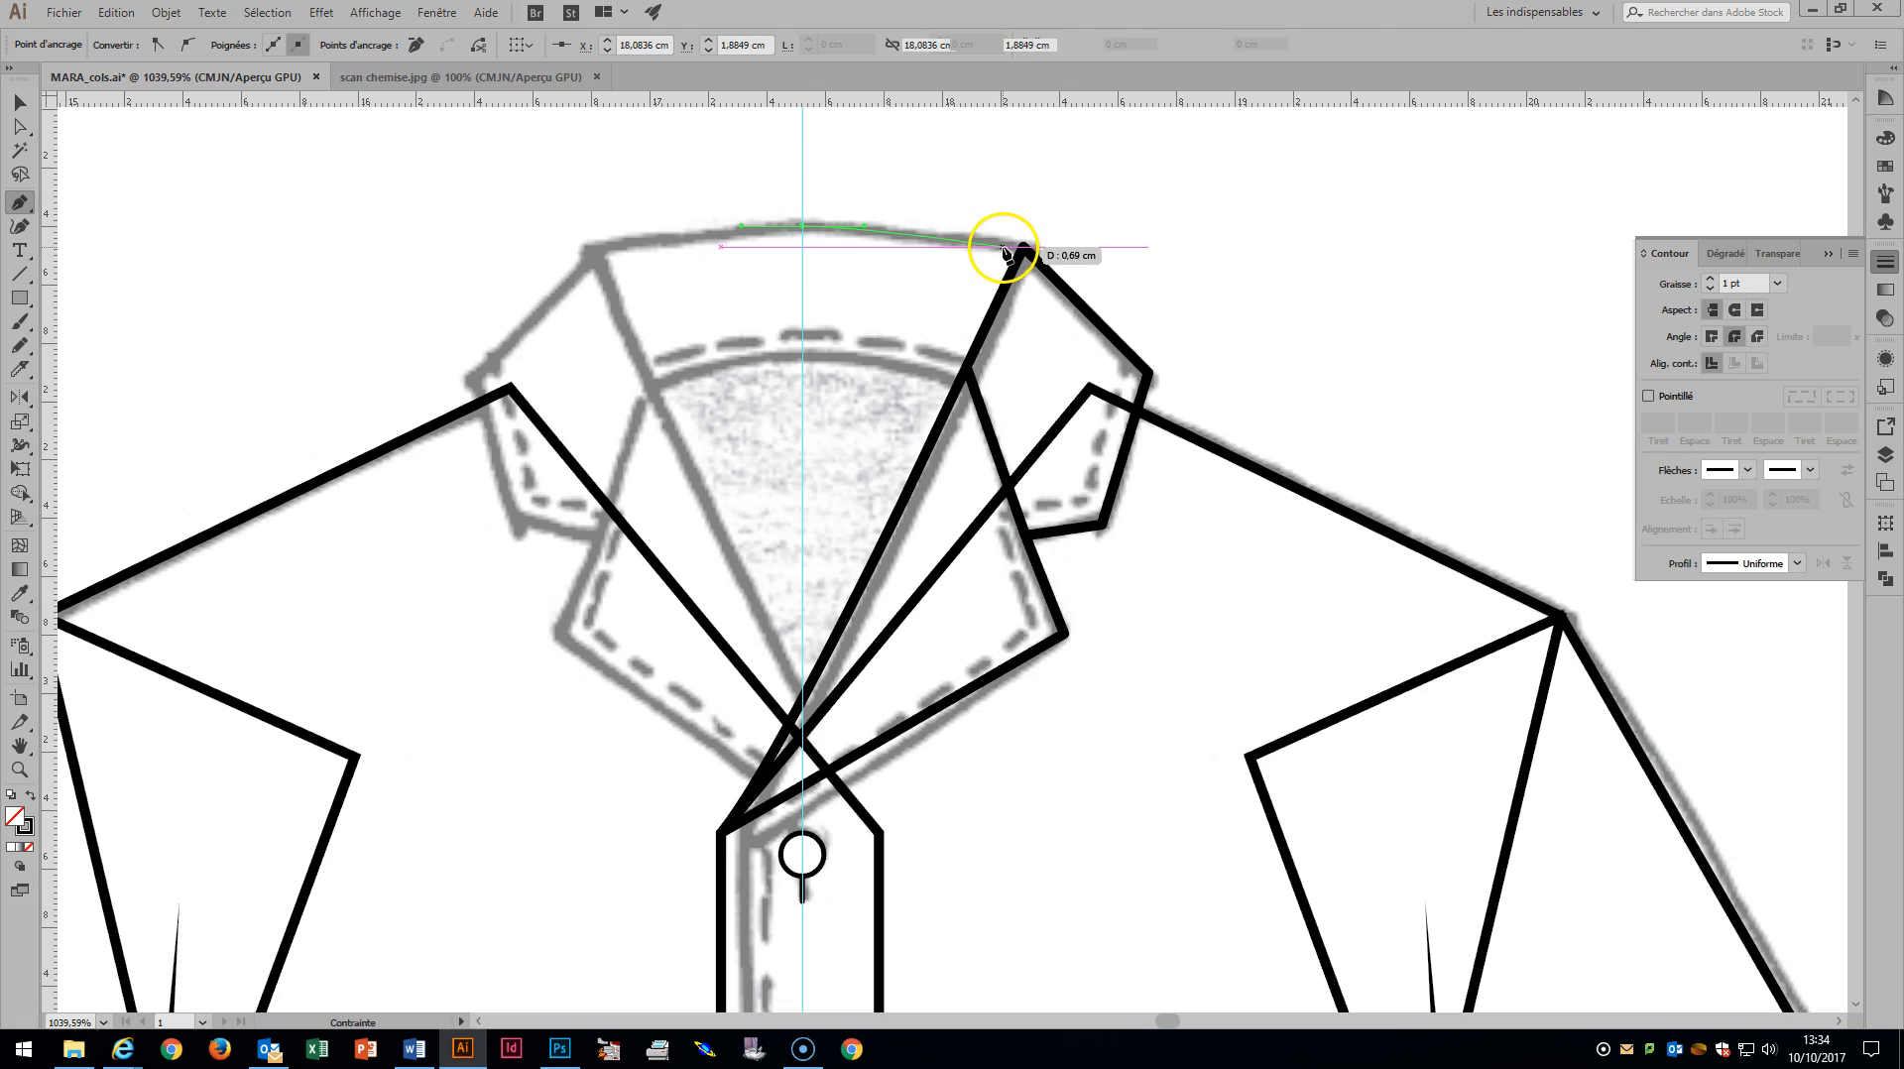
click(1023, 247)
click(1061, 388)
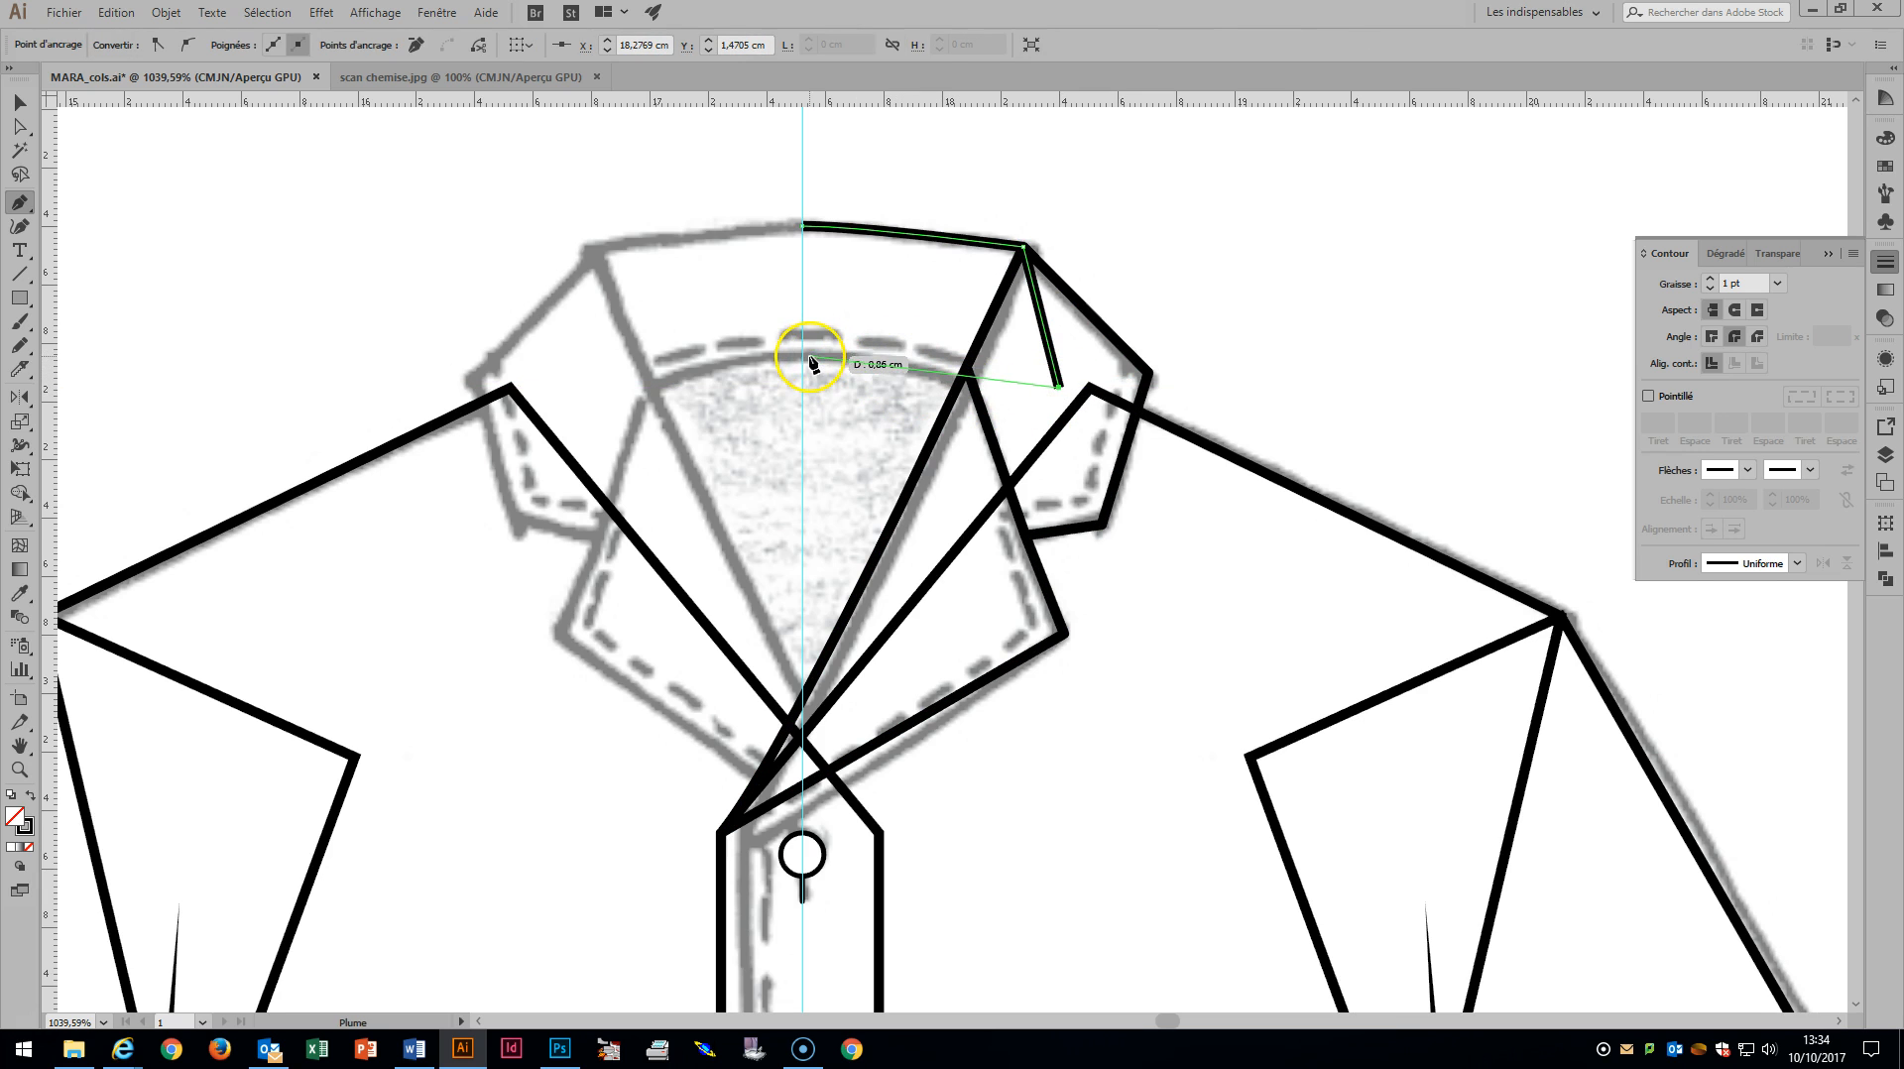
drag(803, 354, 737, 354)
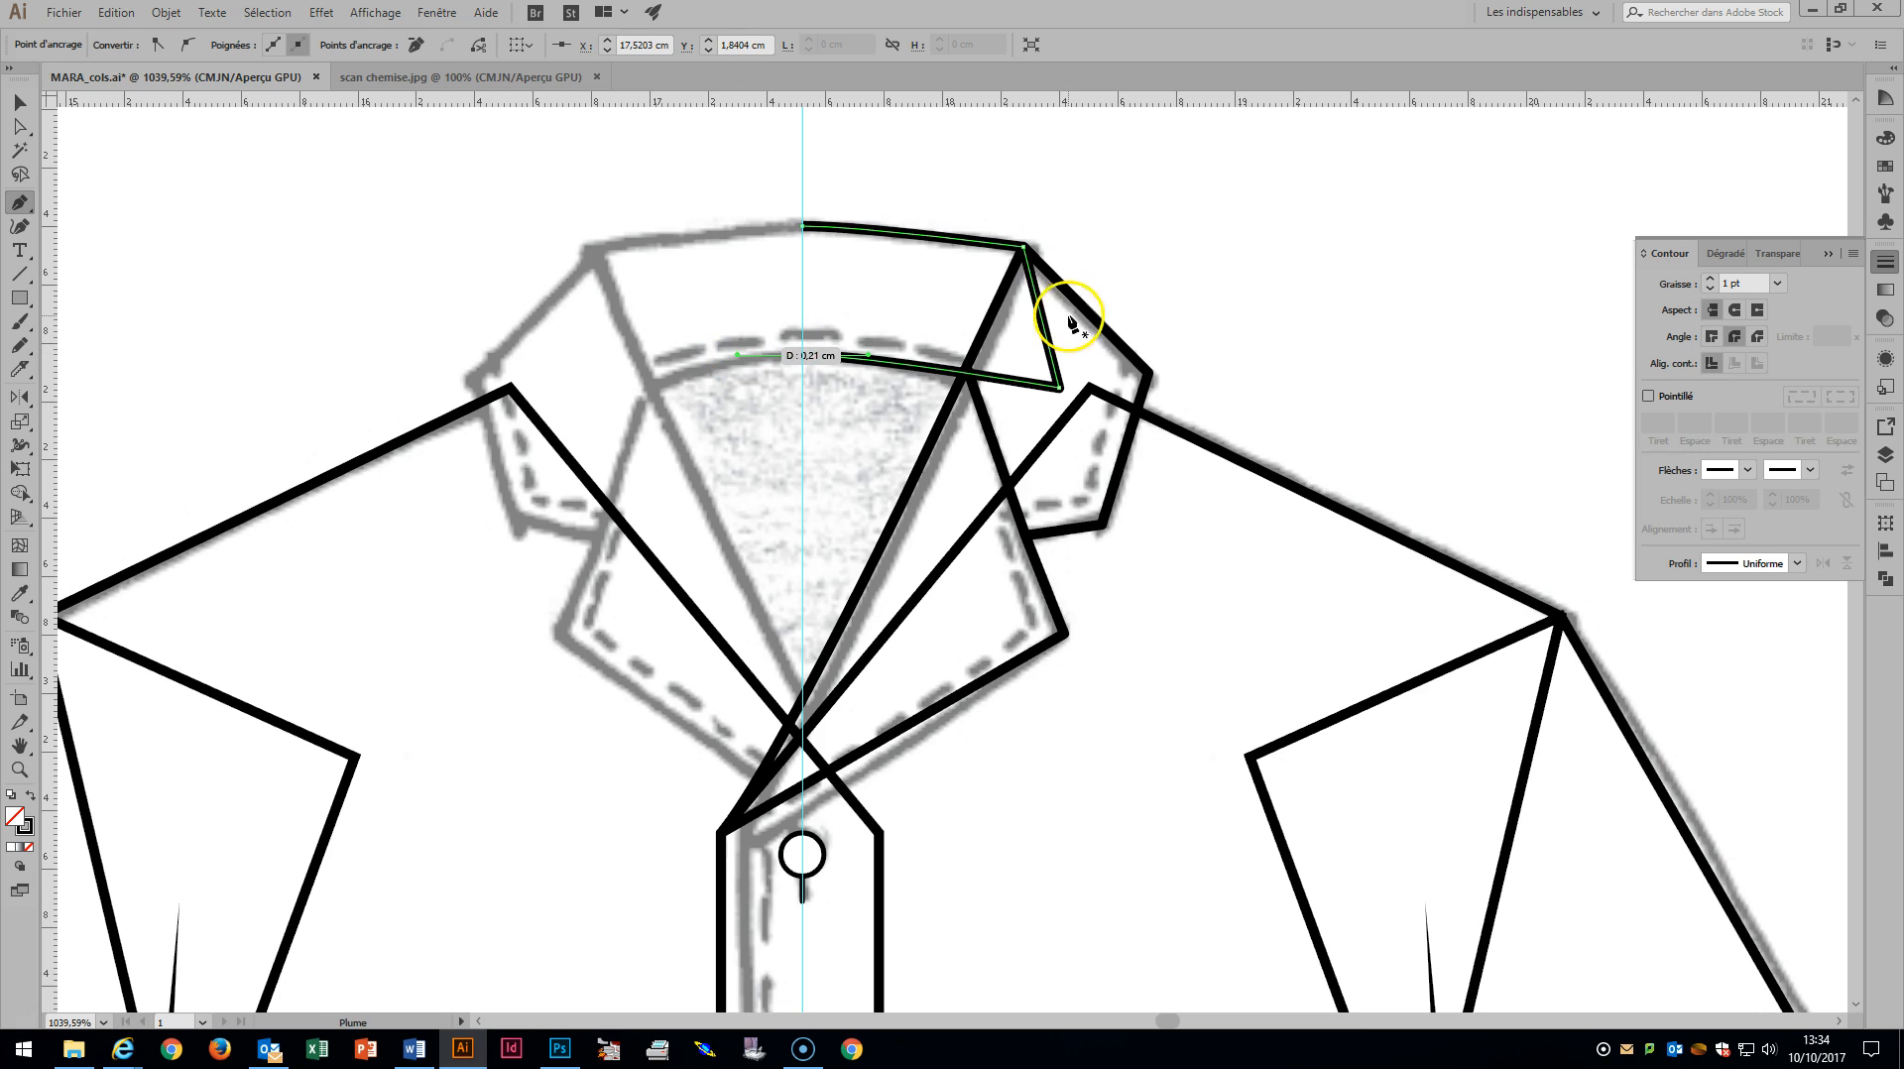
Lower the back collar's tucked corner to about 2.01 cm in Y and lengthen the centre point's handle to fit the scanned neckline curve.
key(a)
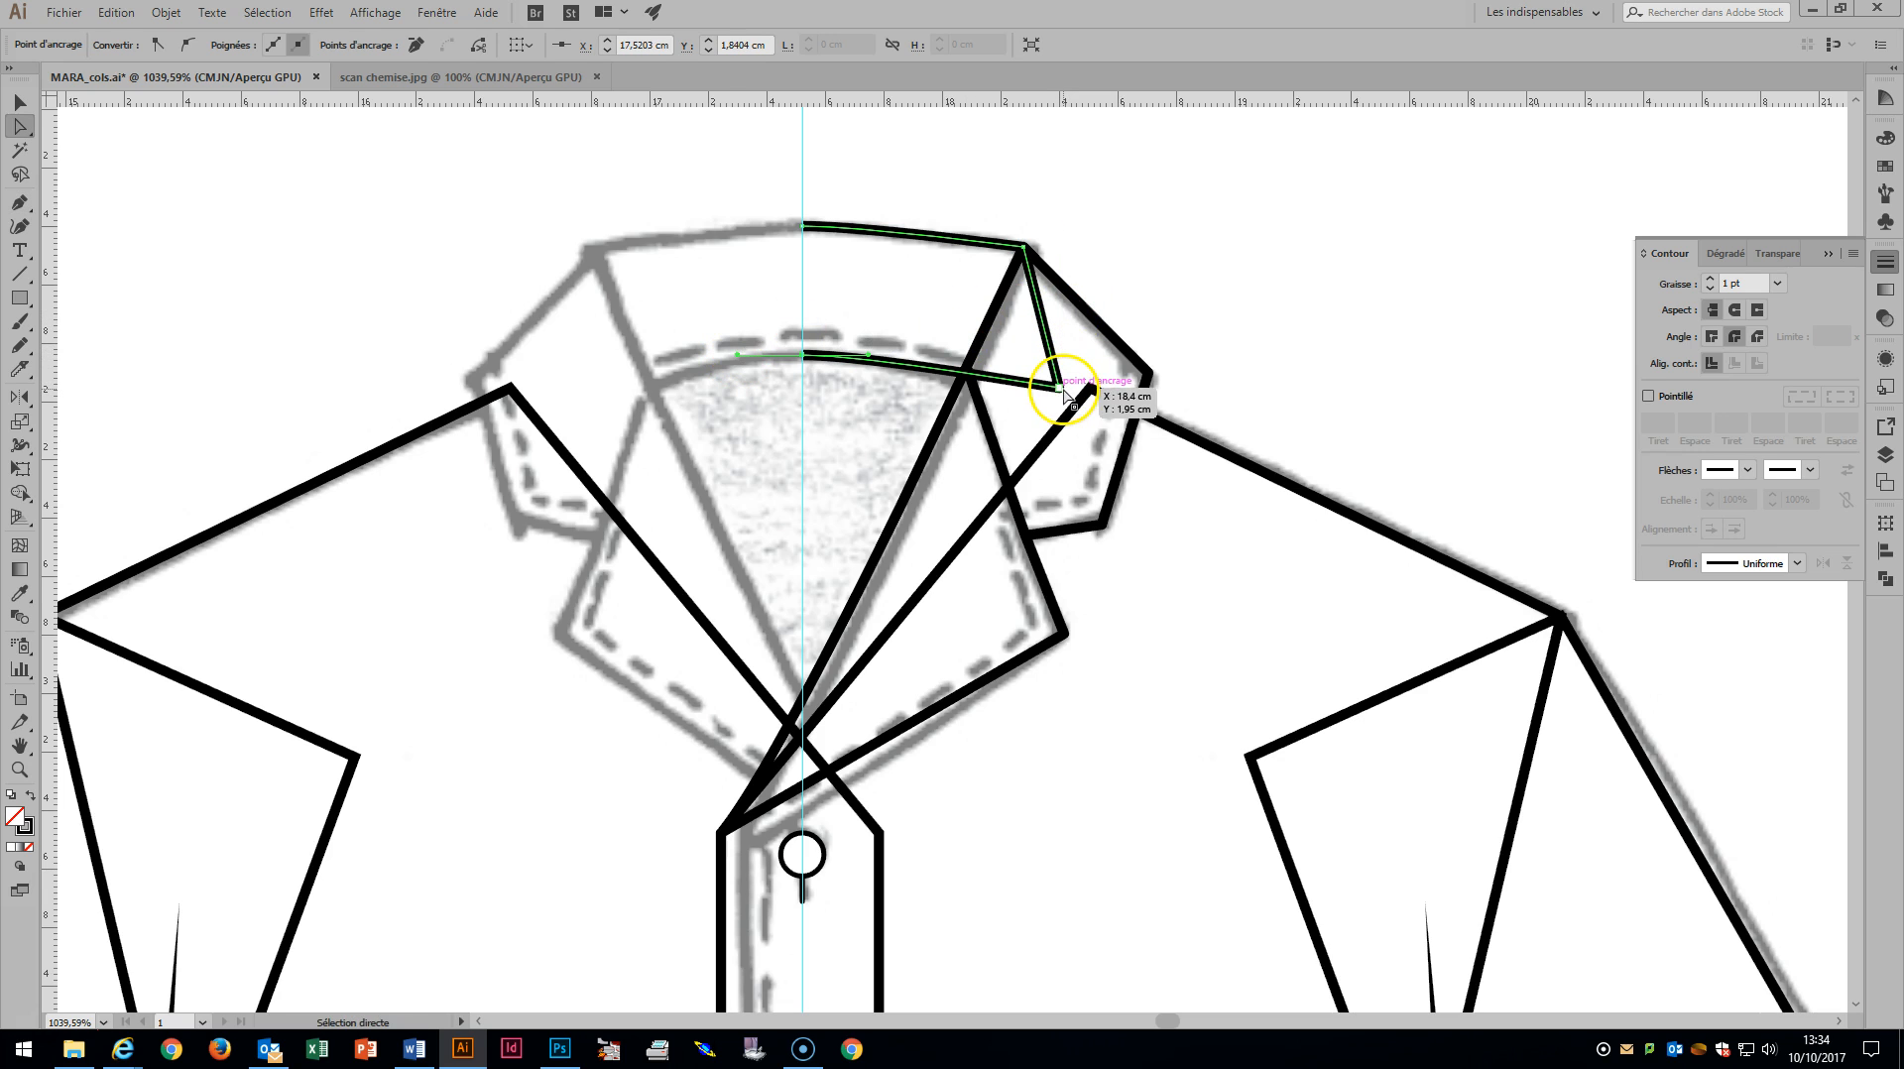
drag(1058, 385, 1059, 405)
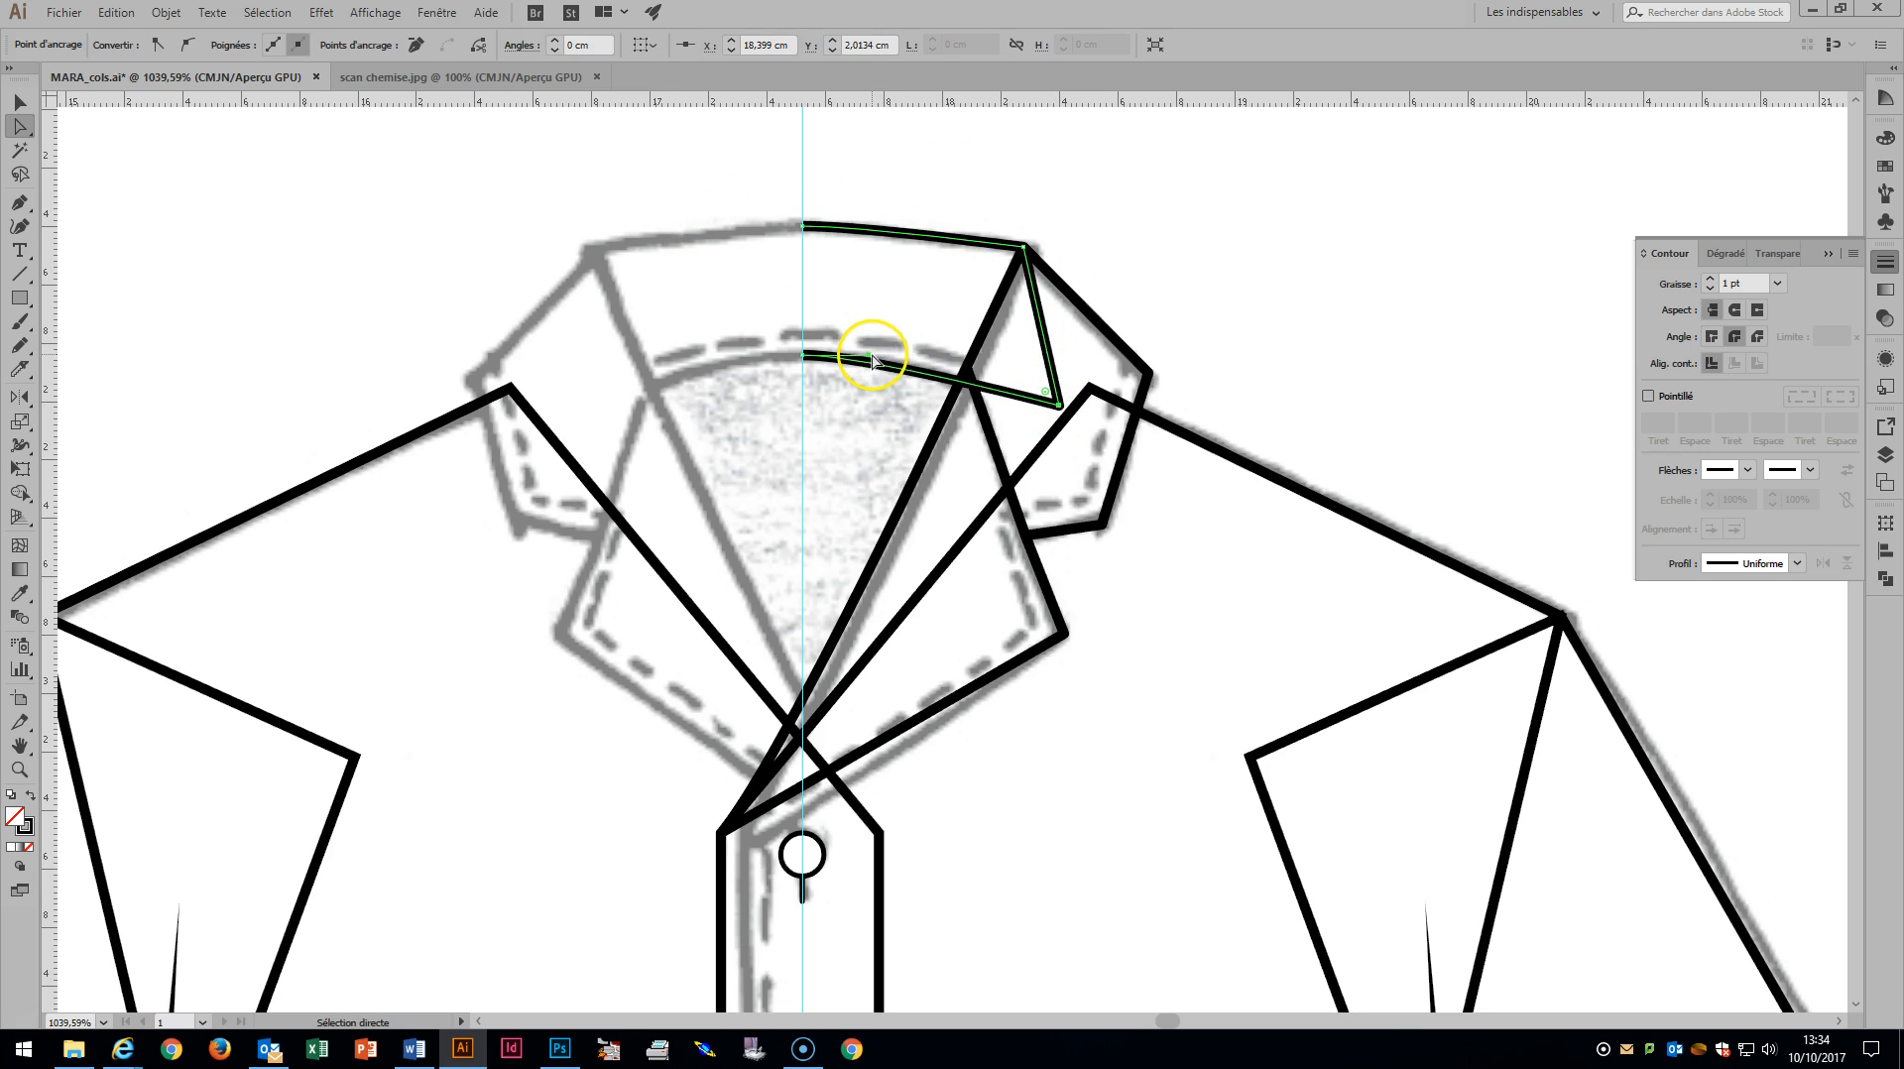
drag(871, 355, 922, 359)
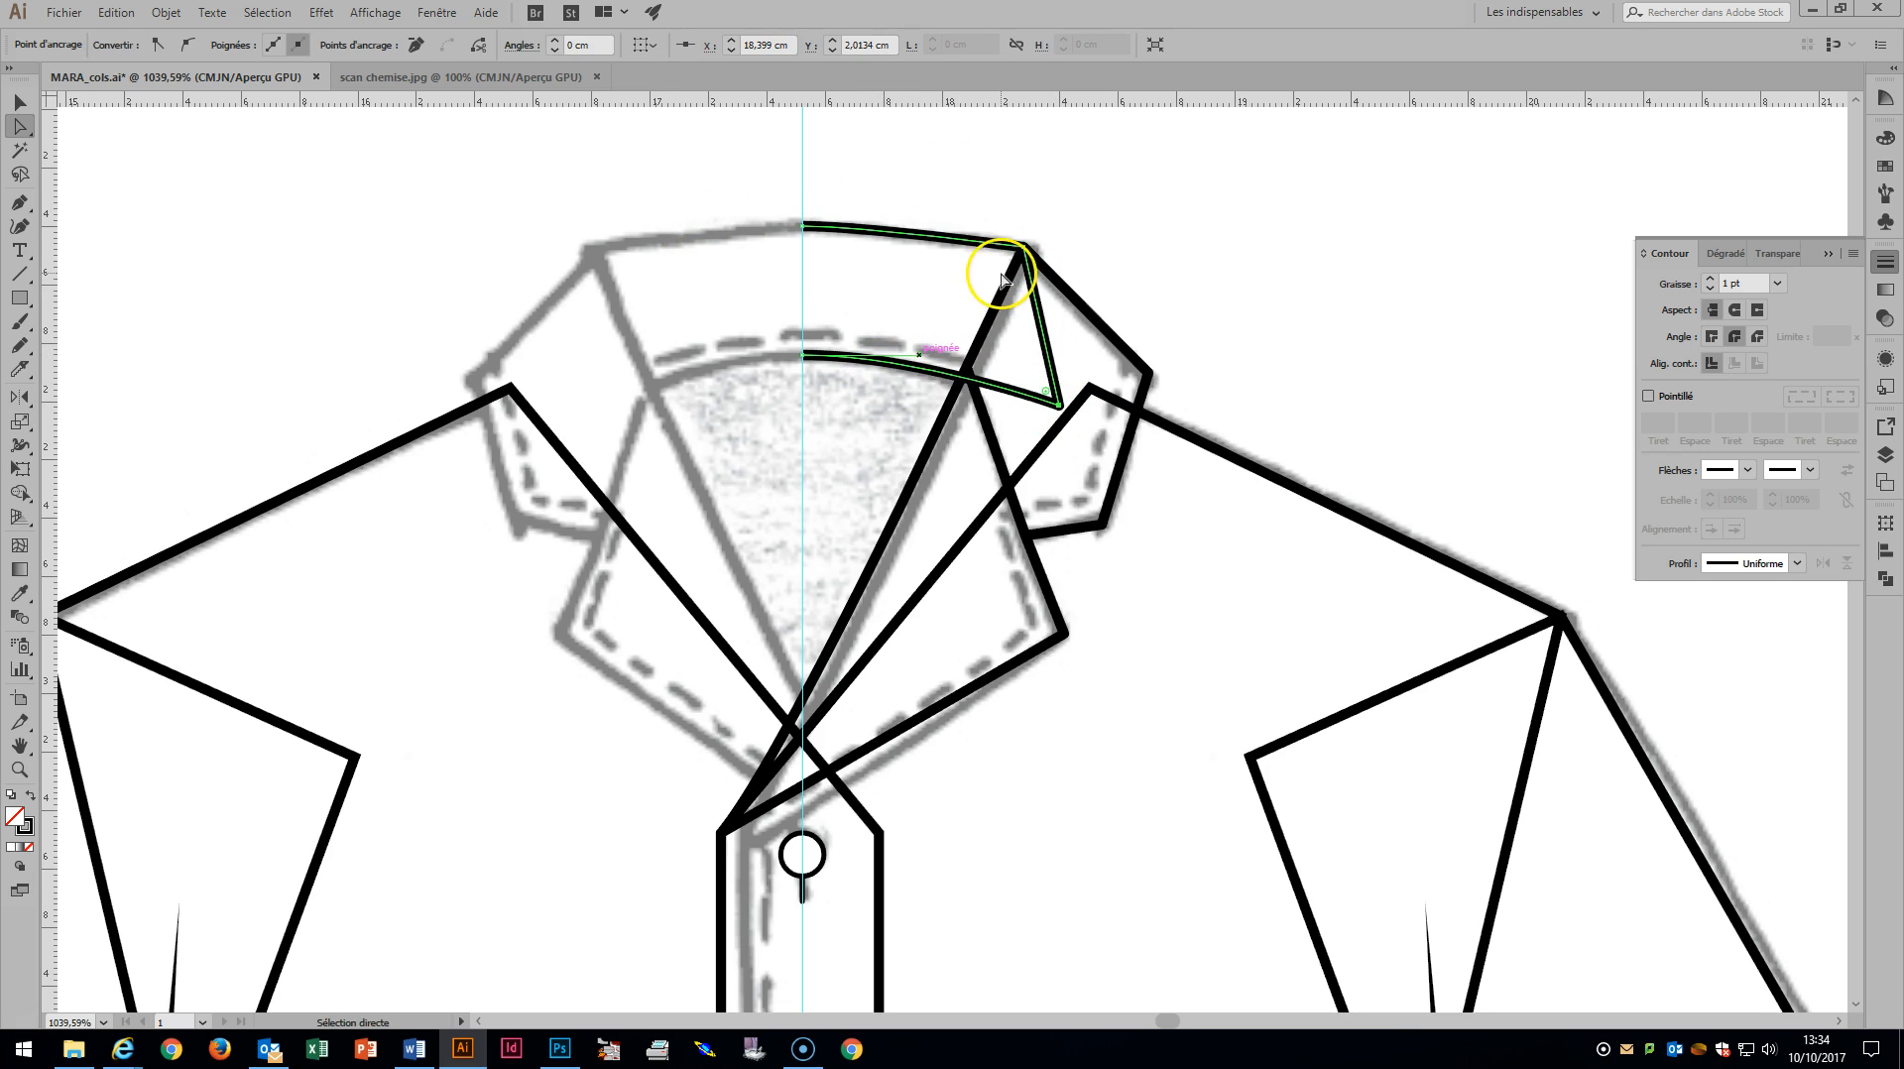
click(1126, 234)
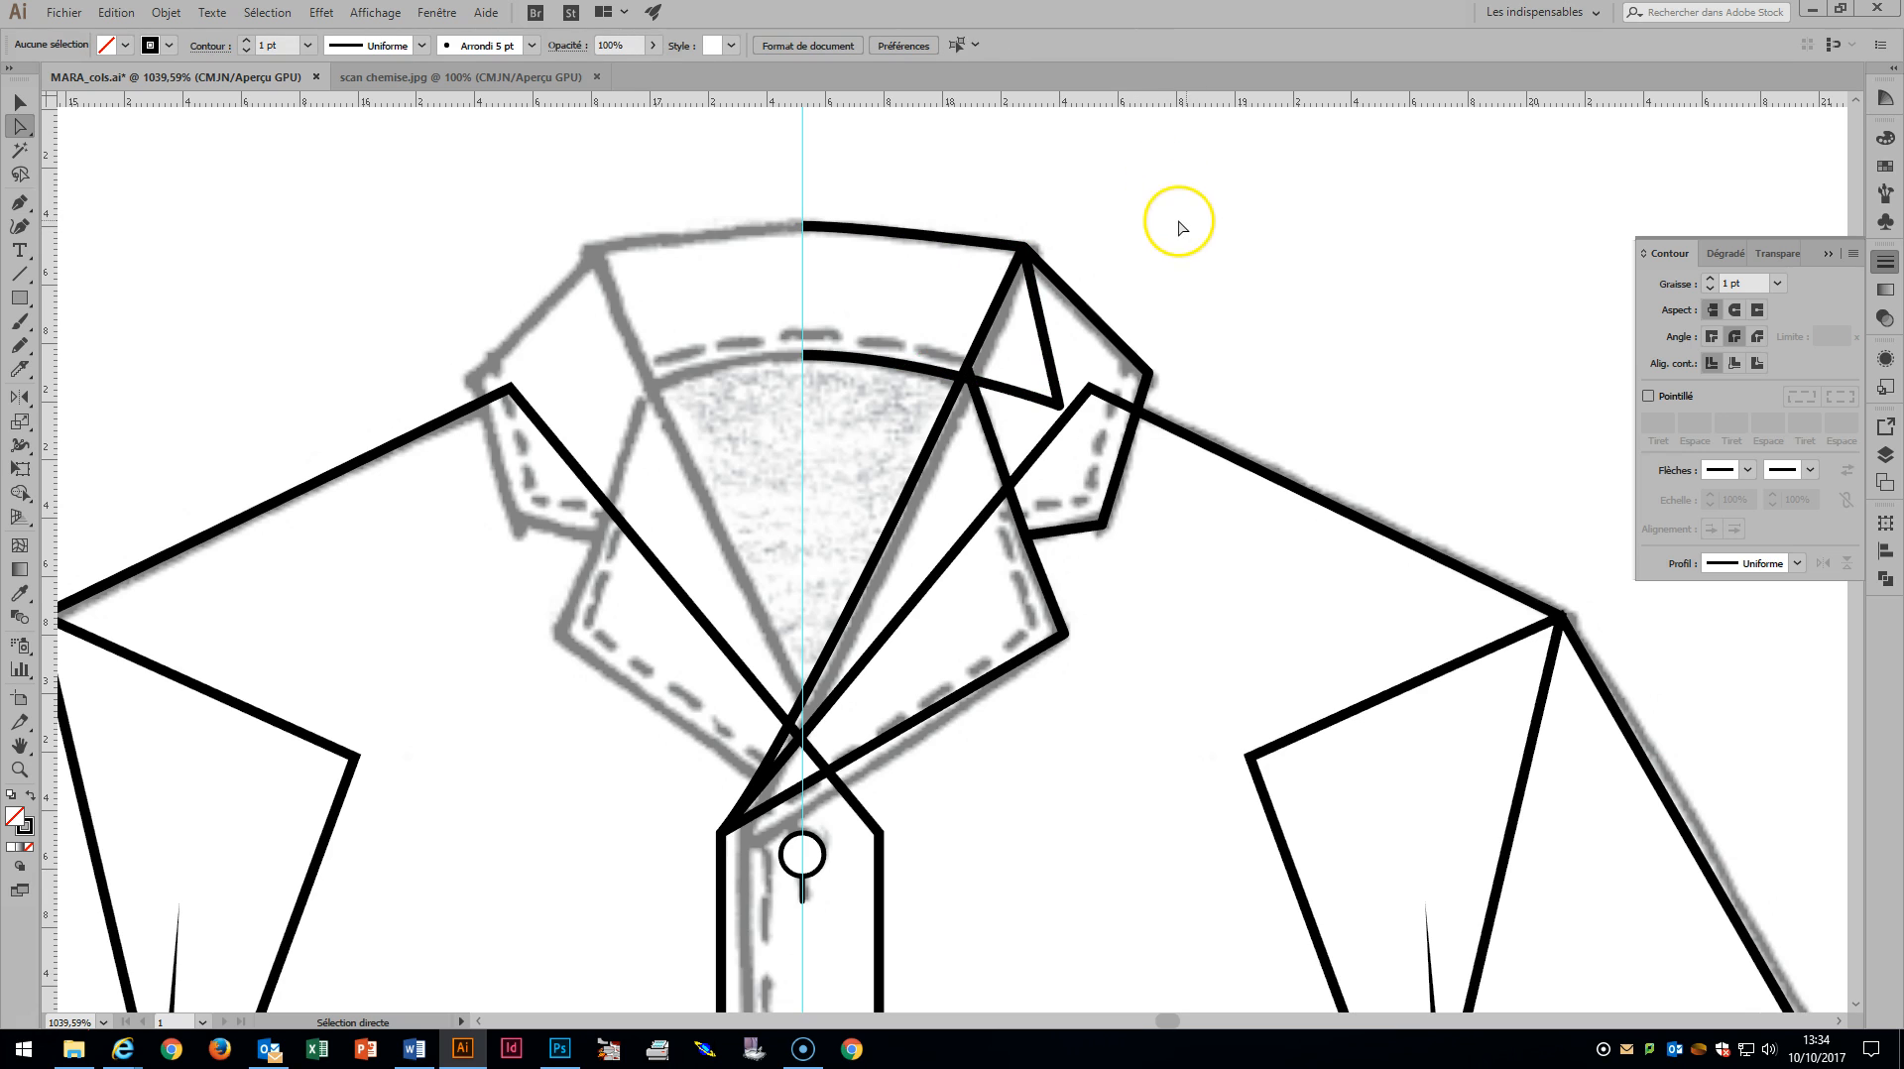
Duplicate the back collar's lower curve in place and shift the copy up onto the scanned stitching line.
click(900, 359)
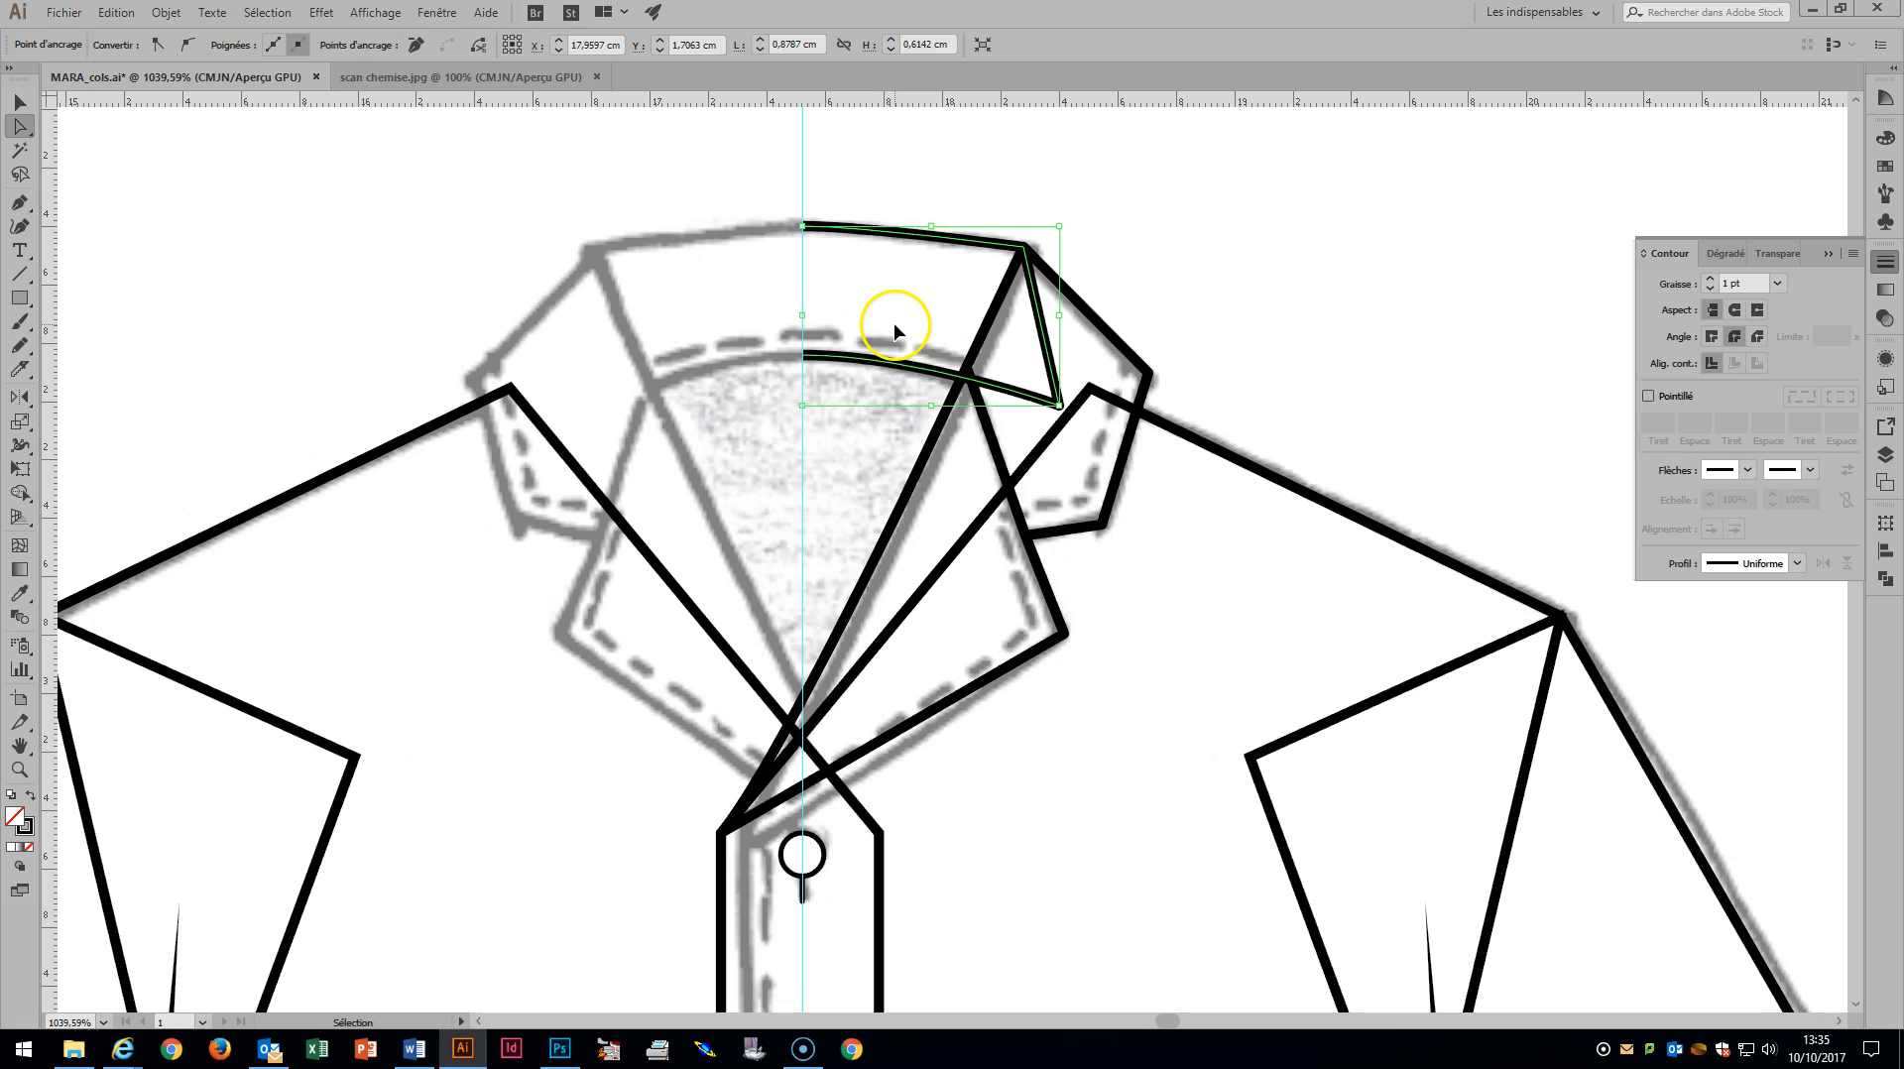
click(895, 320)
key(Up)
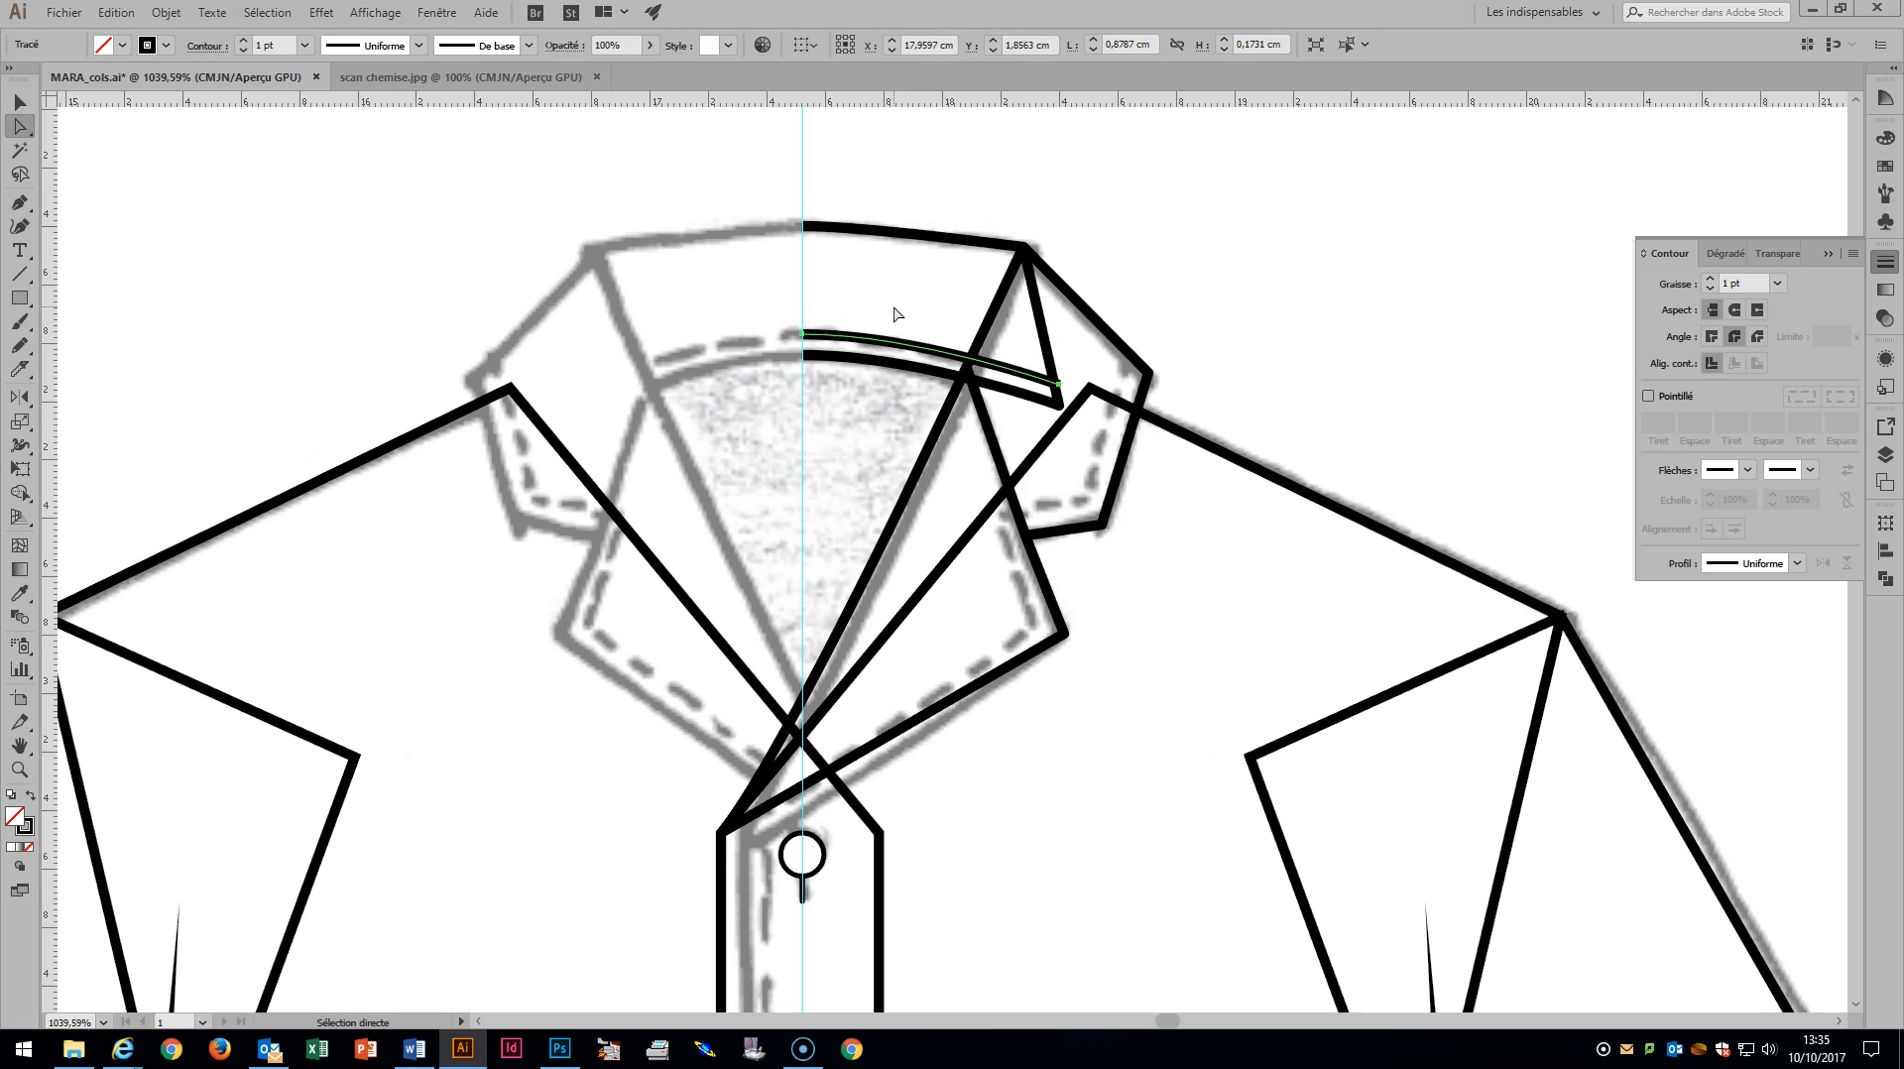
Apply the sleeve hem's dashed stitching style to the duplicated back collar curve with the Eyedropper.
key(i)
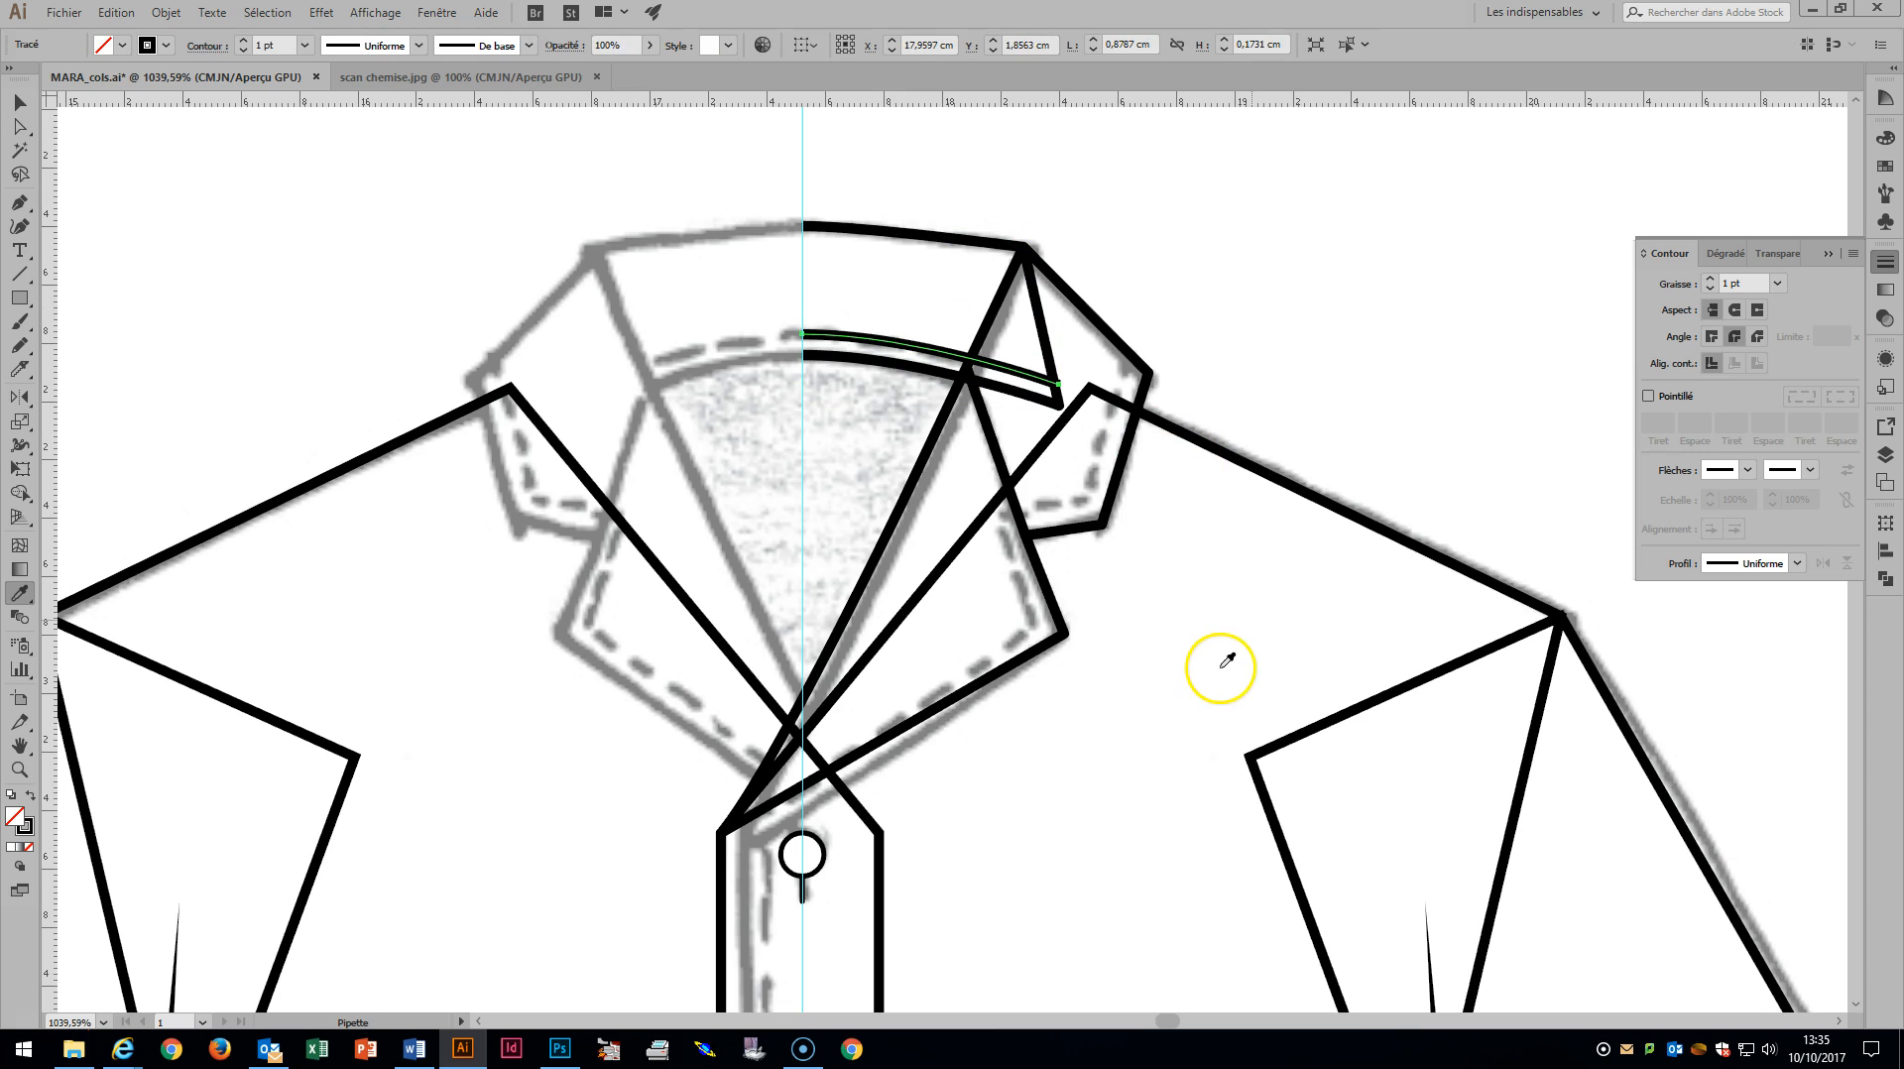
scroll(1225, 667, down, 4)
scroll(1274, 670, down, 1)
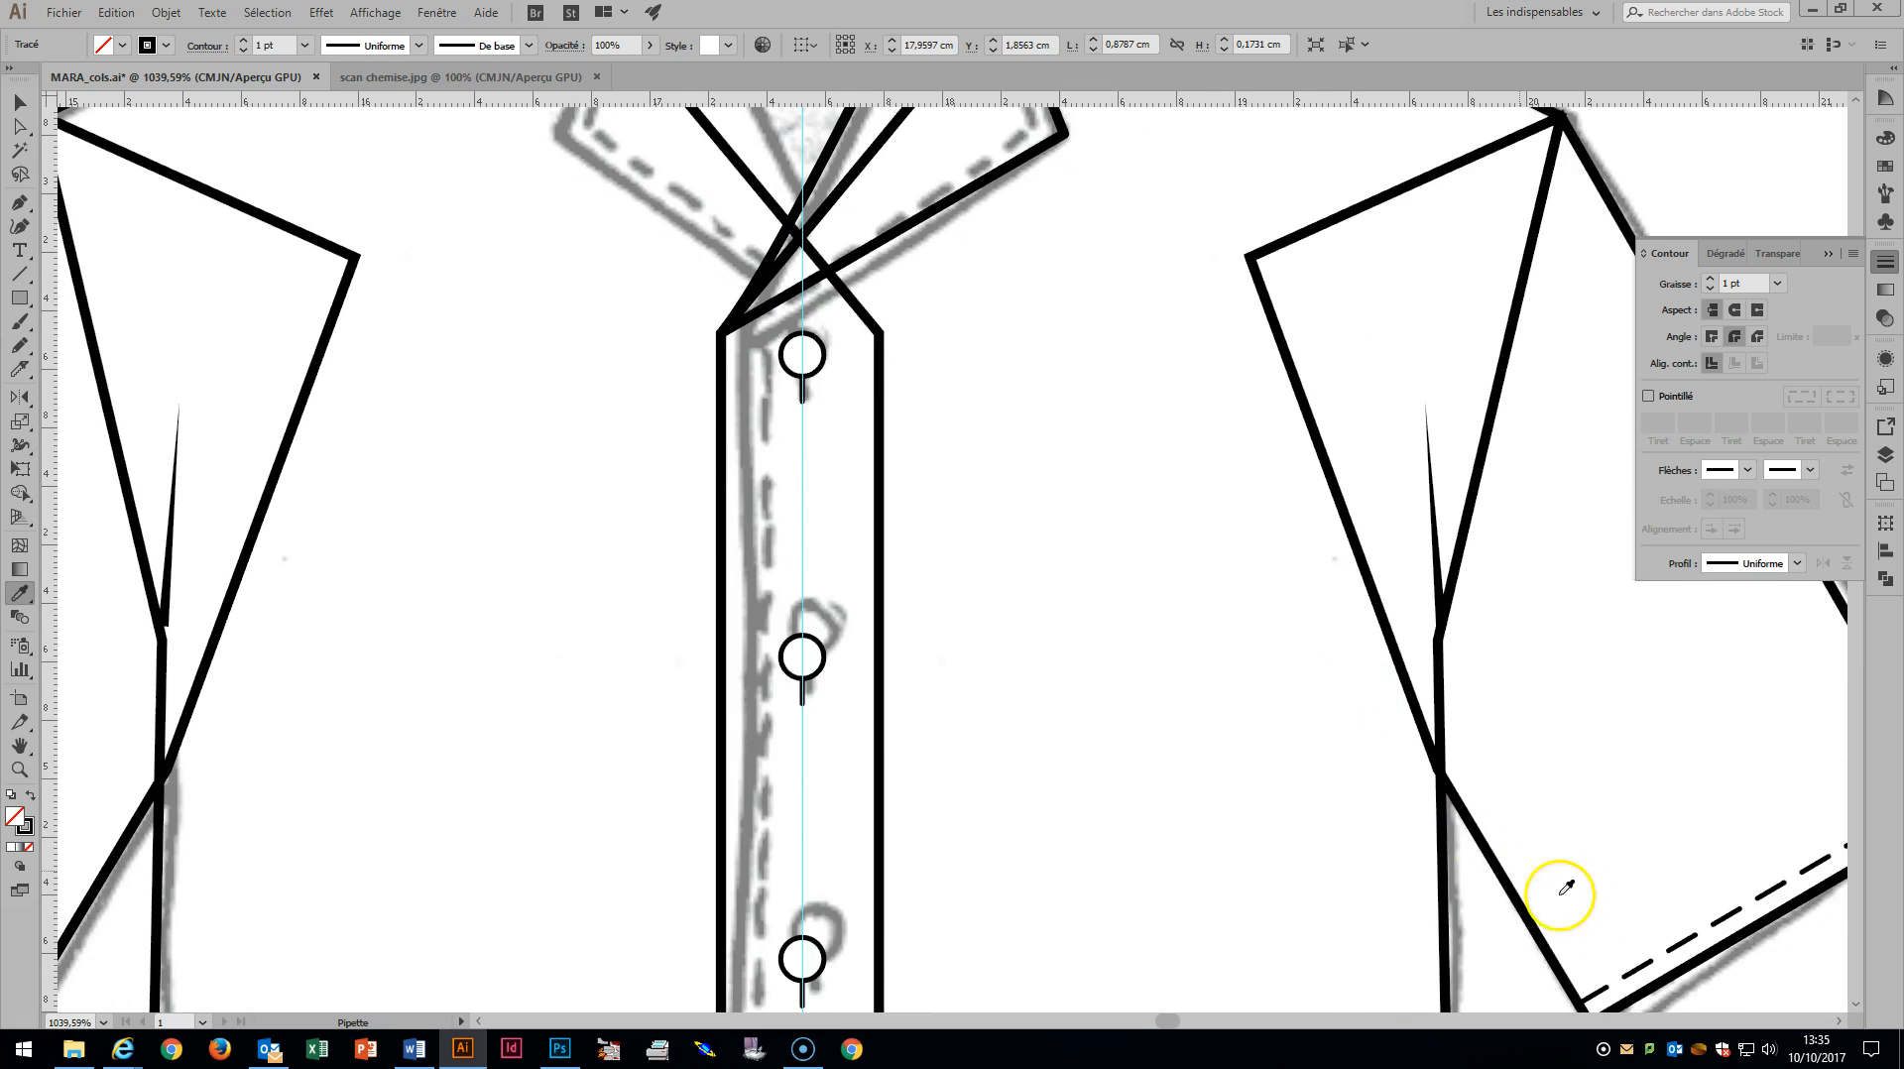
click(1649, 959)
scroll(1415, 656, up, 2)
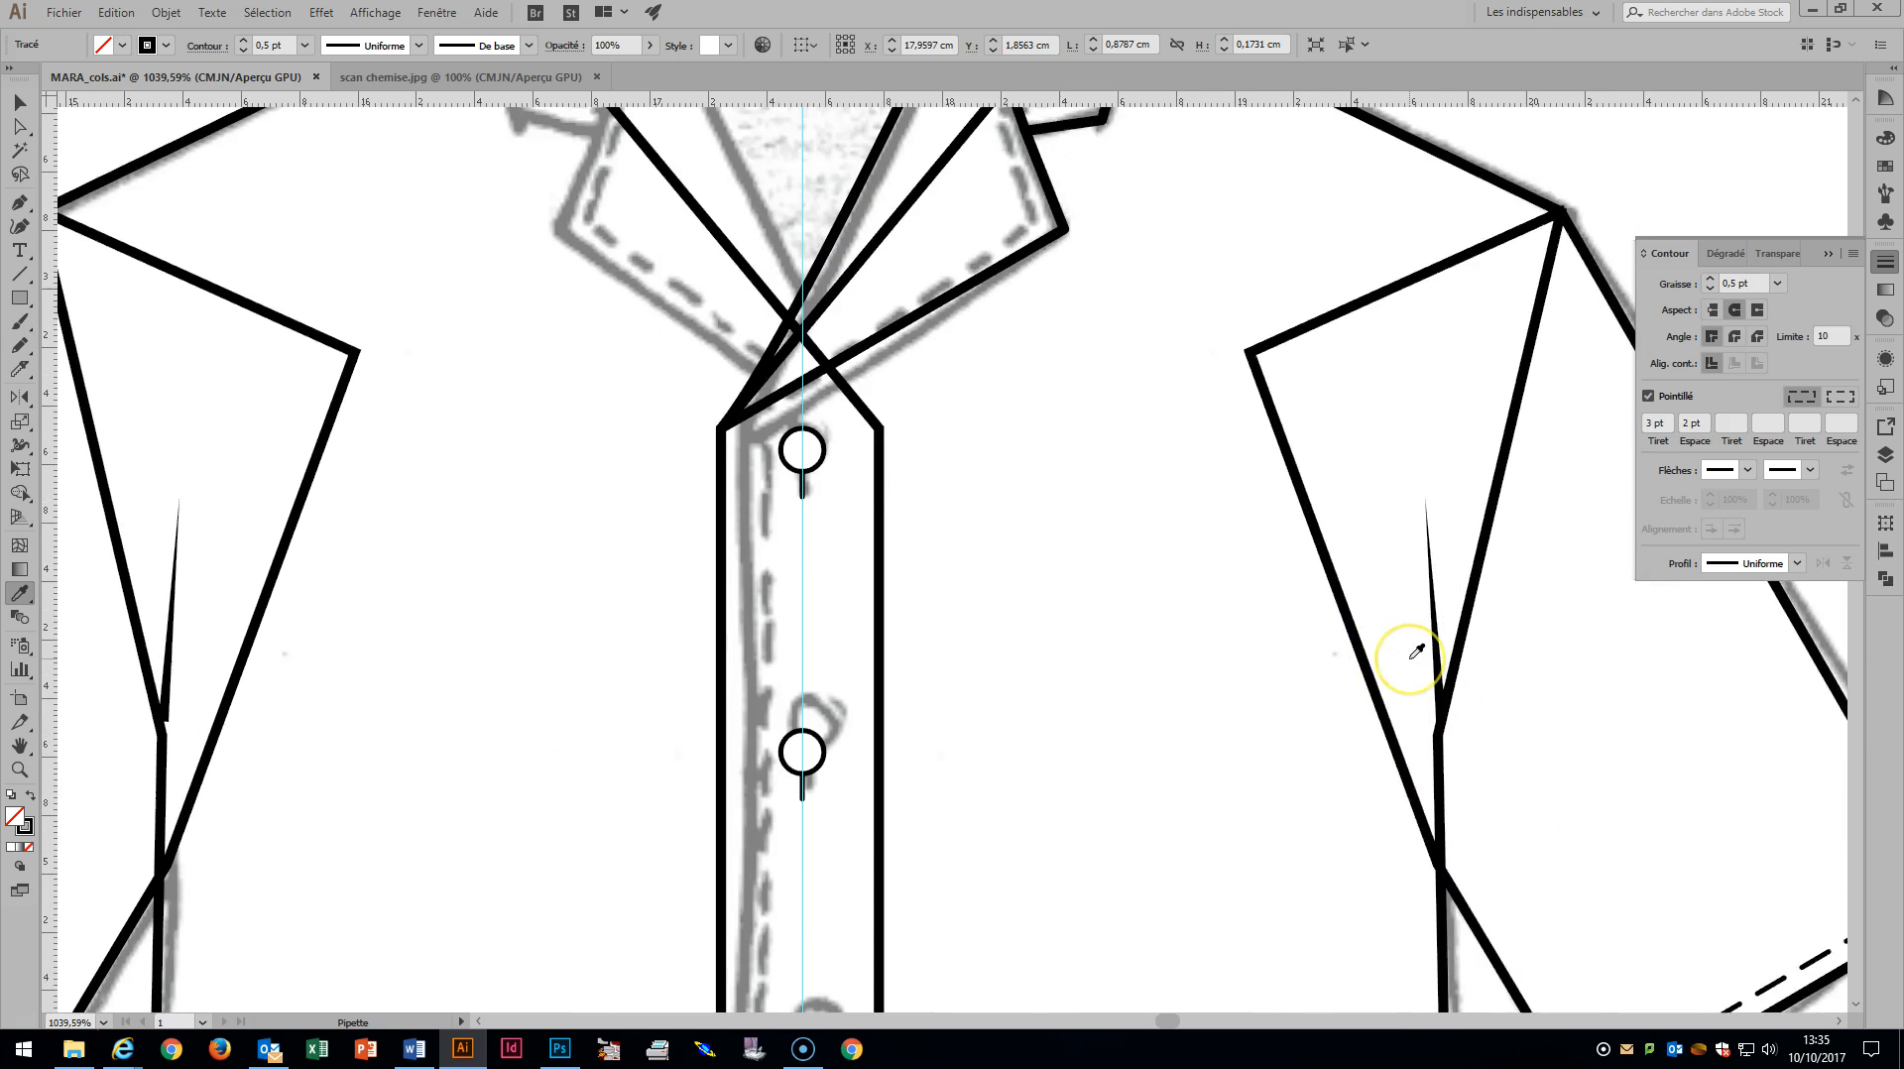
scroll(1415, 656, up, 2)
Duplicate the outer lapel and notch edges in place and offset the copy slightly upward and inward as the collar's stitching line.
click(20, 127)
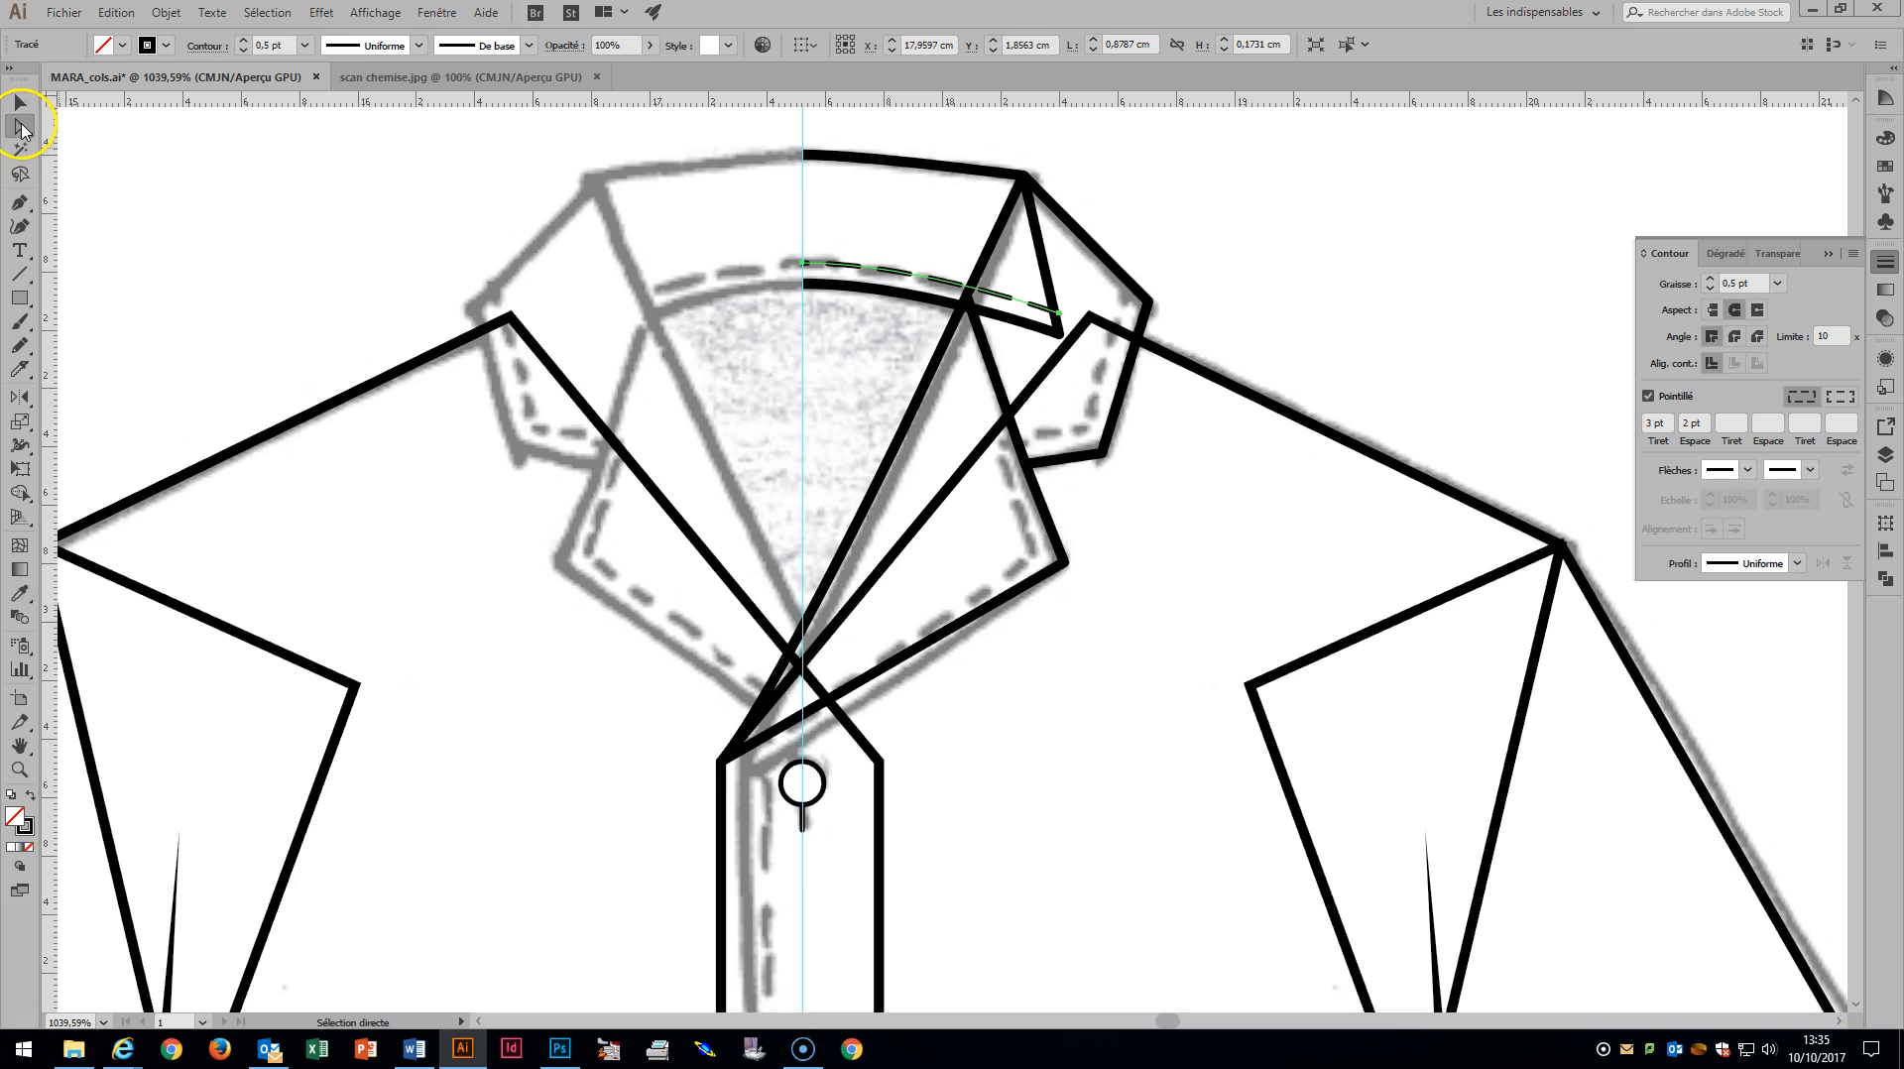
click(1064, 561)
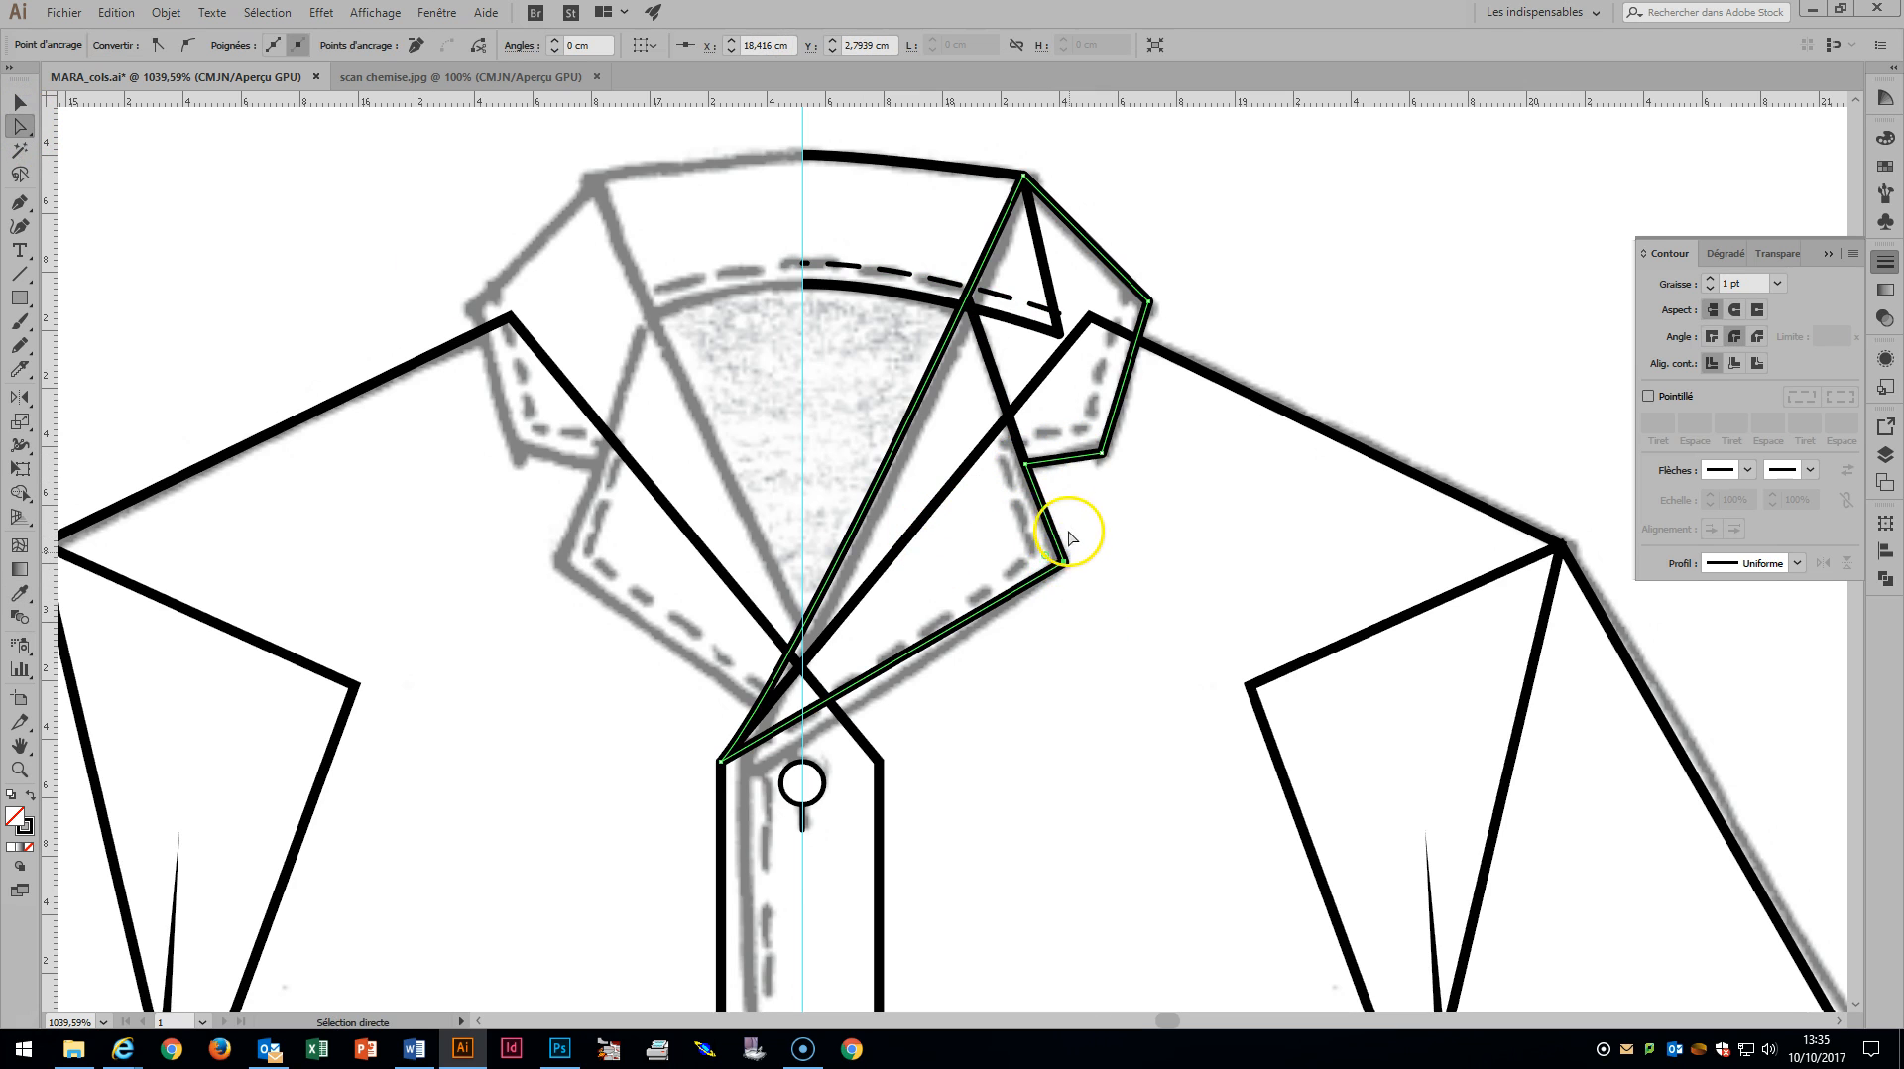
shift+click(1026, 464)
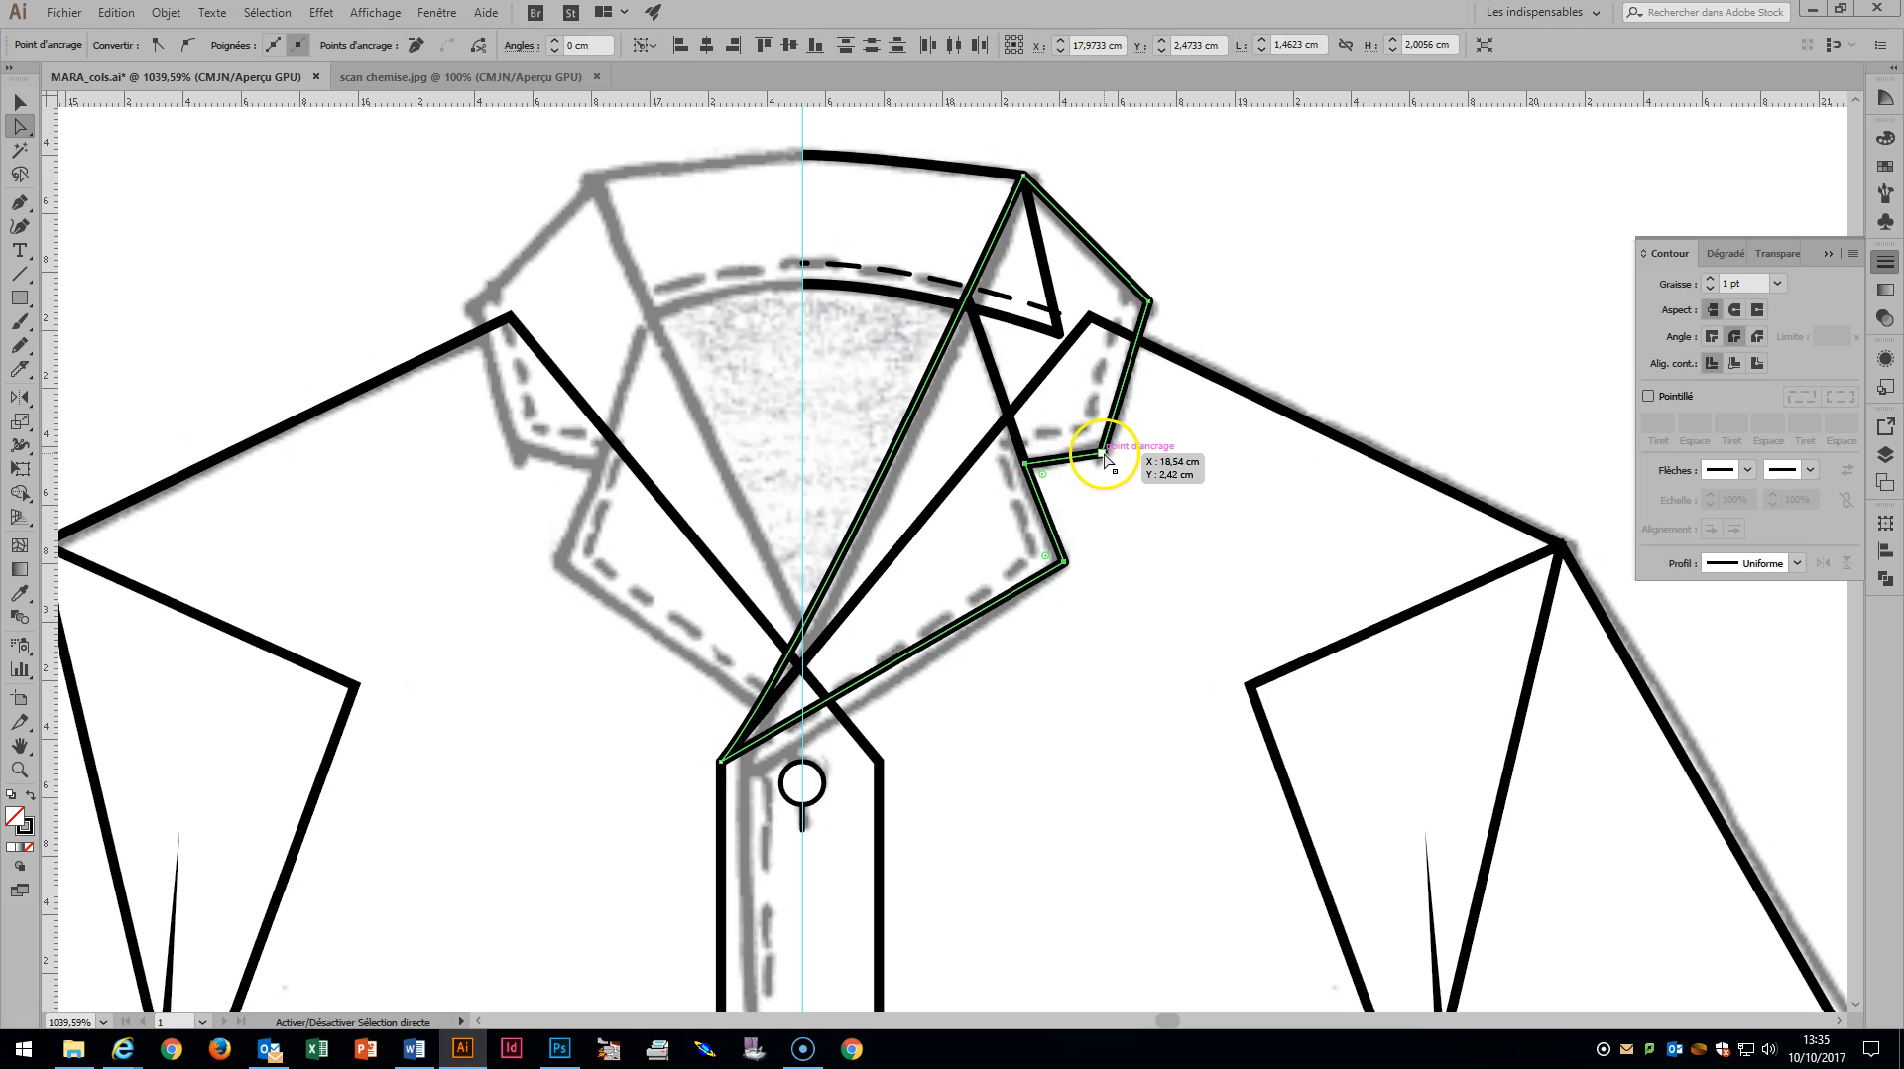
shift+click(1102, 456)
key(ctrl+c)
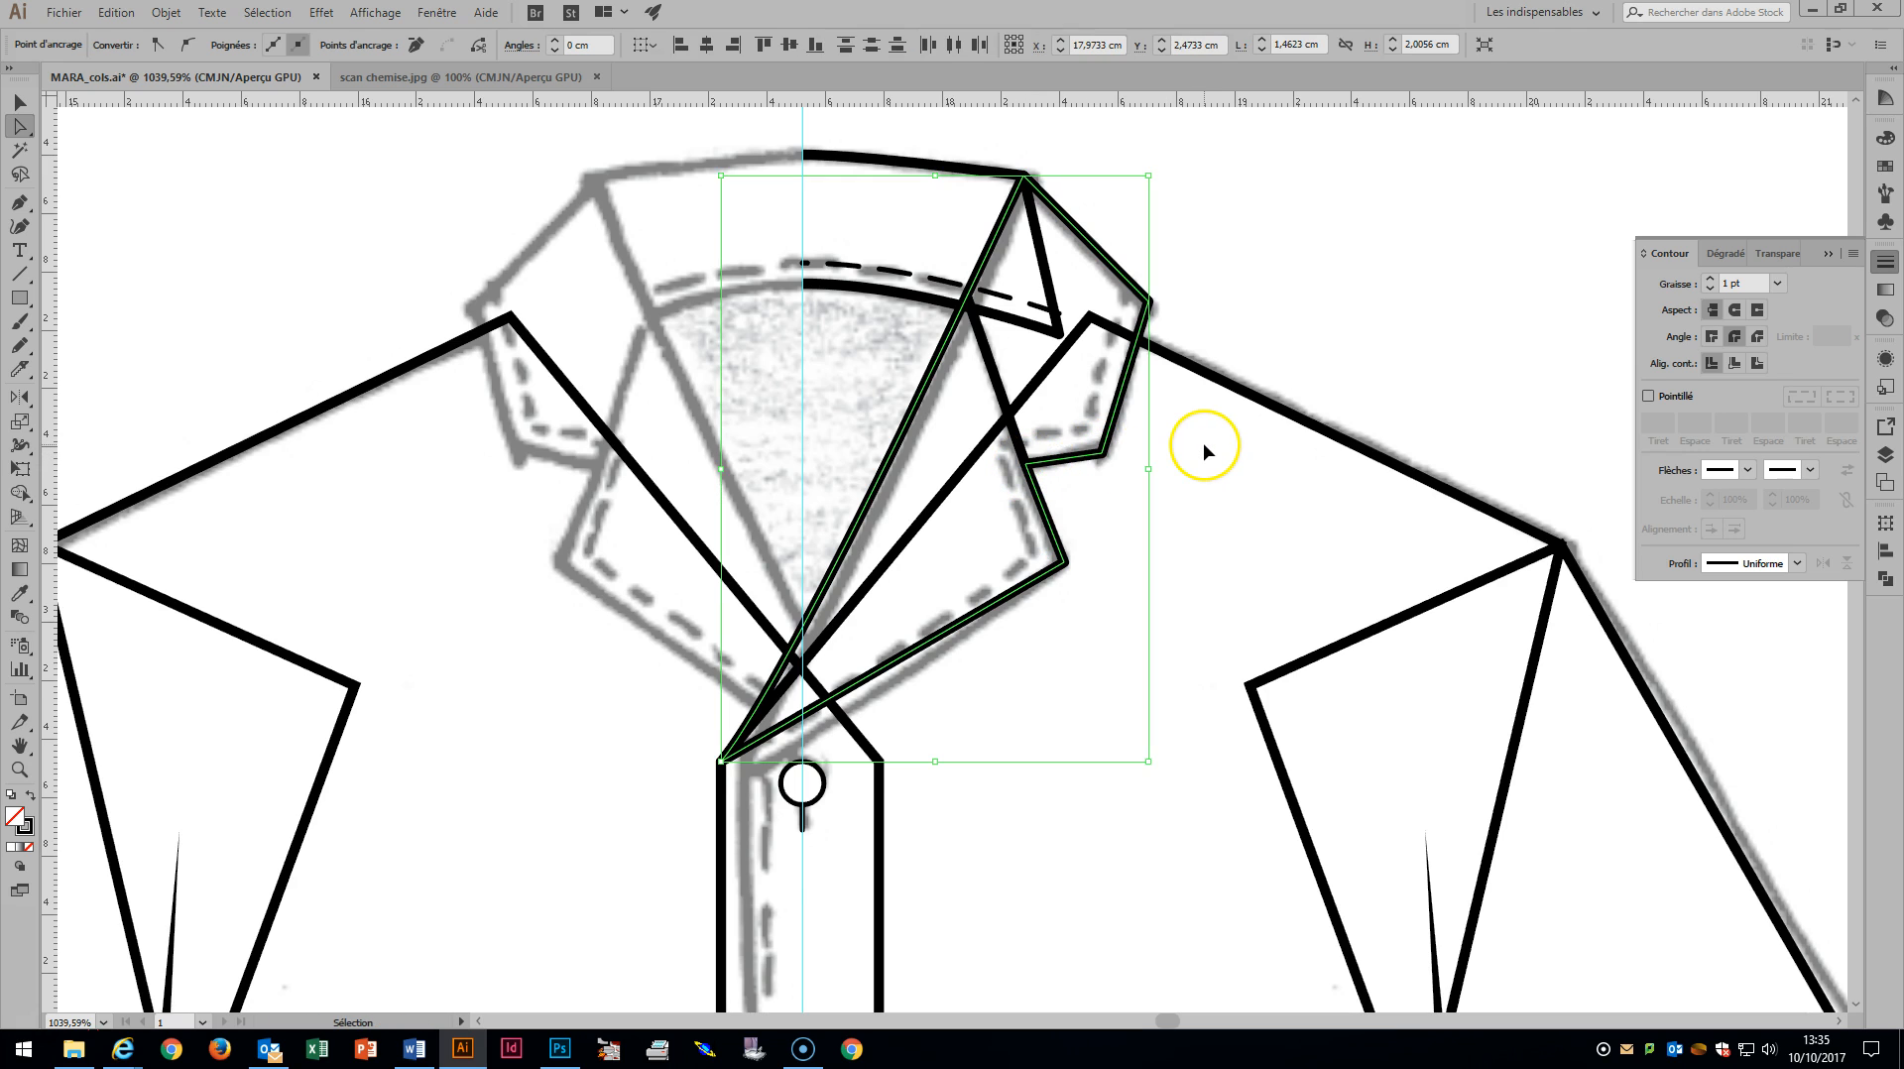
key(ctrl+f)
key(Up)
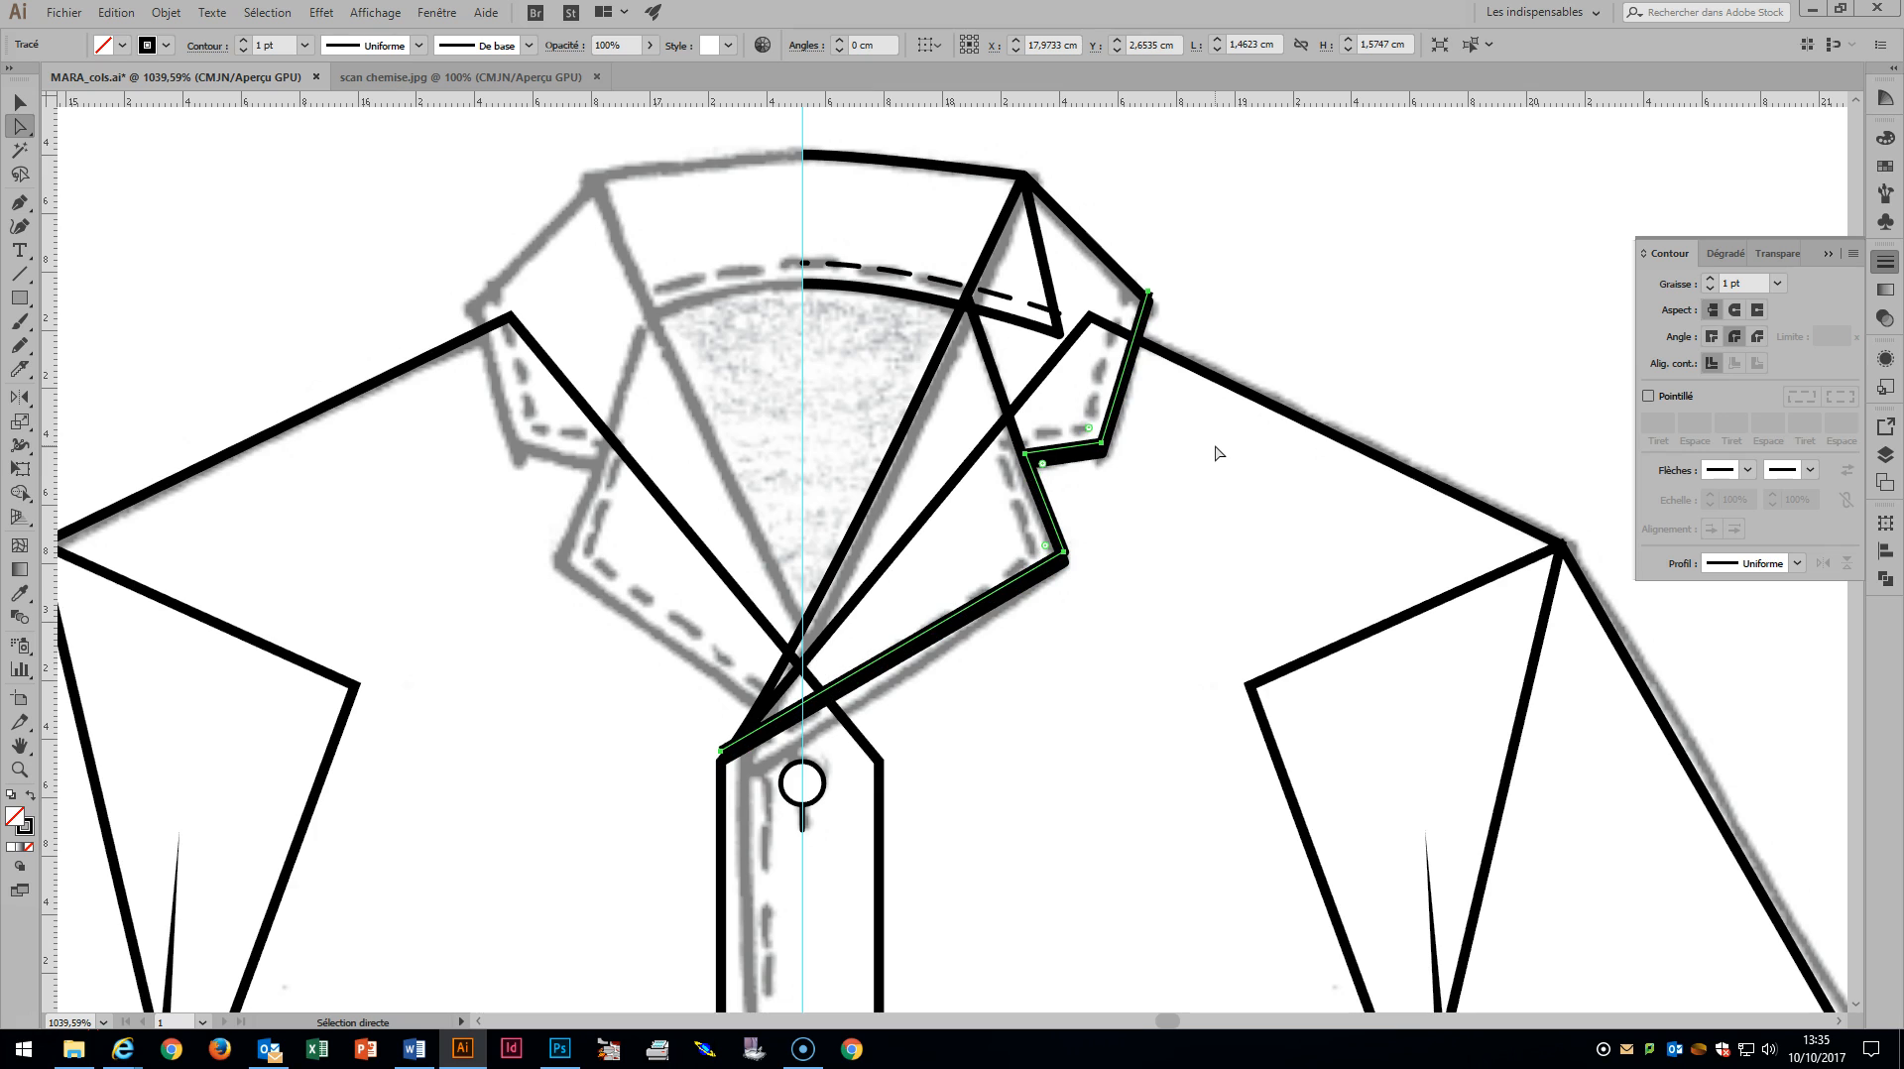
key(Left)
key(Left)
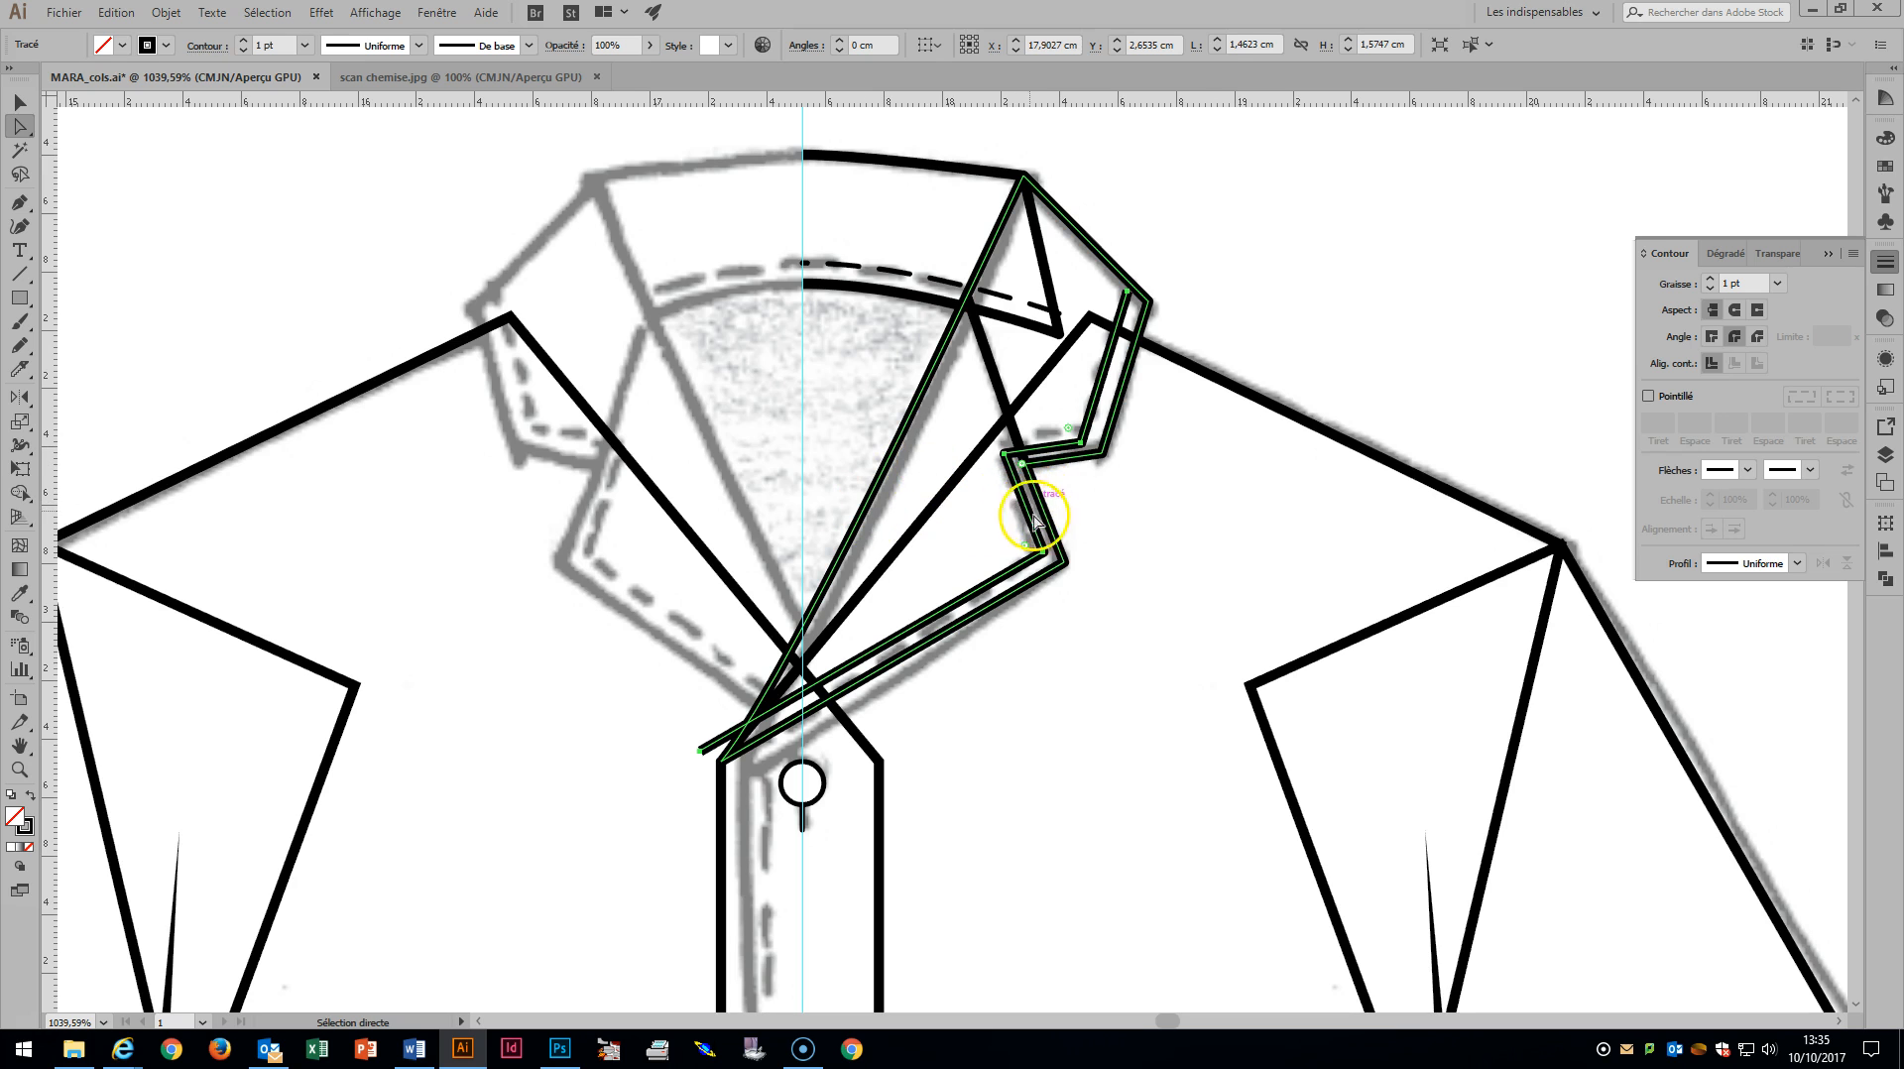
Raise the notch edge of the duplicated line slightly, and move its inner notch corner a little towards the centre.
click(1005, 454)
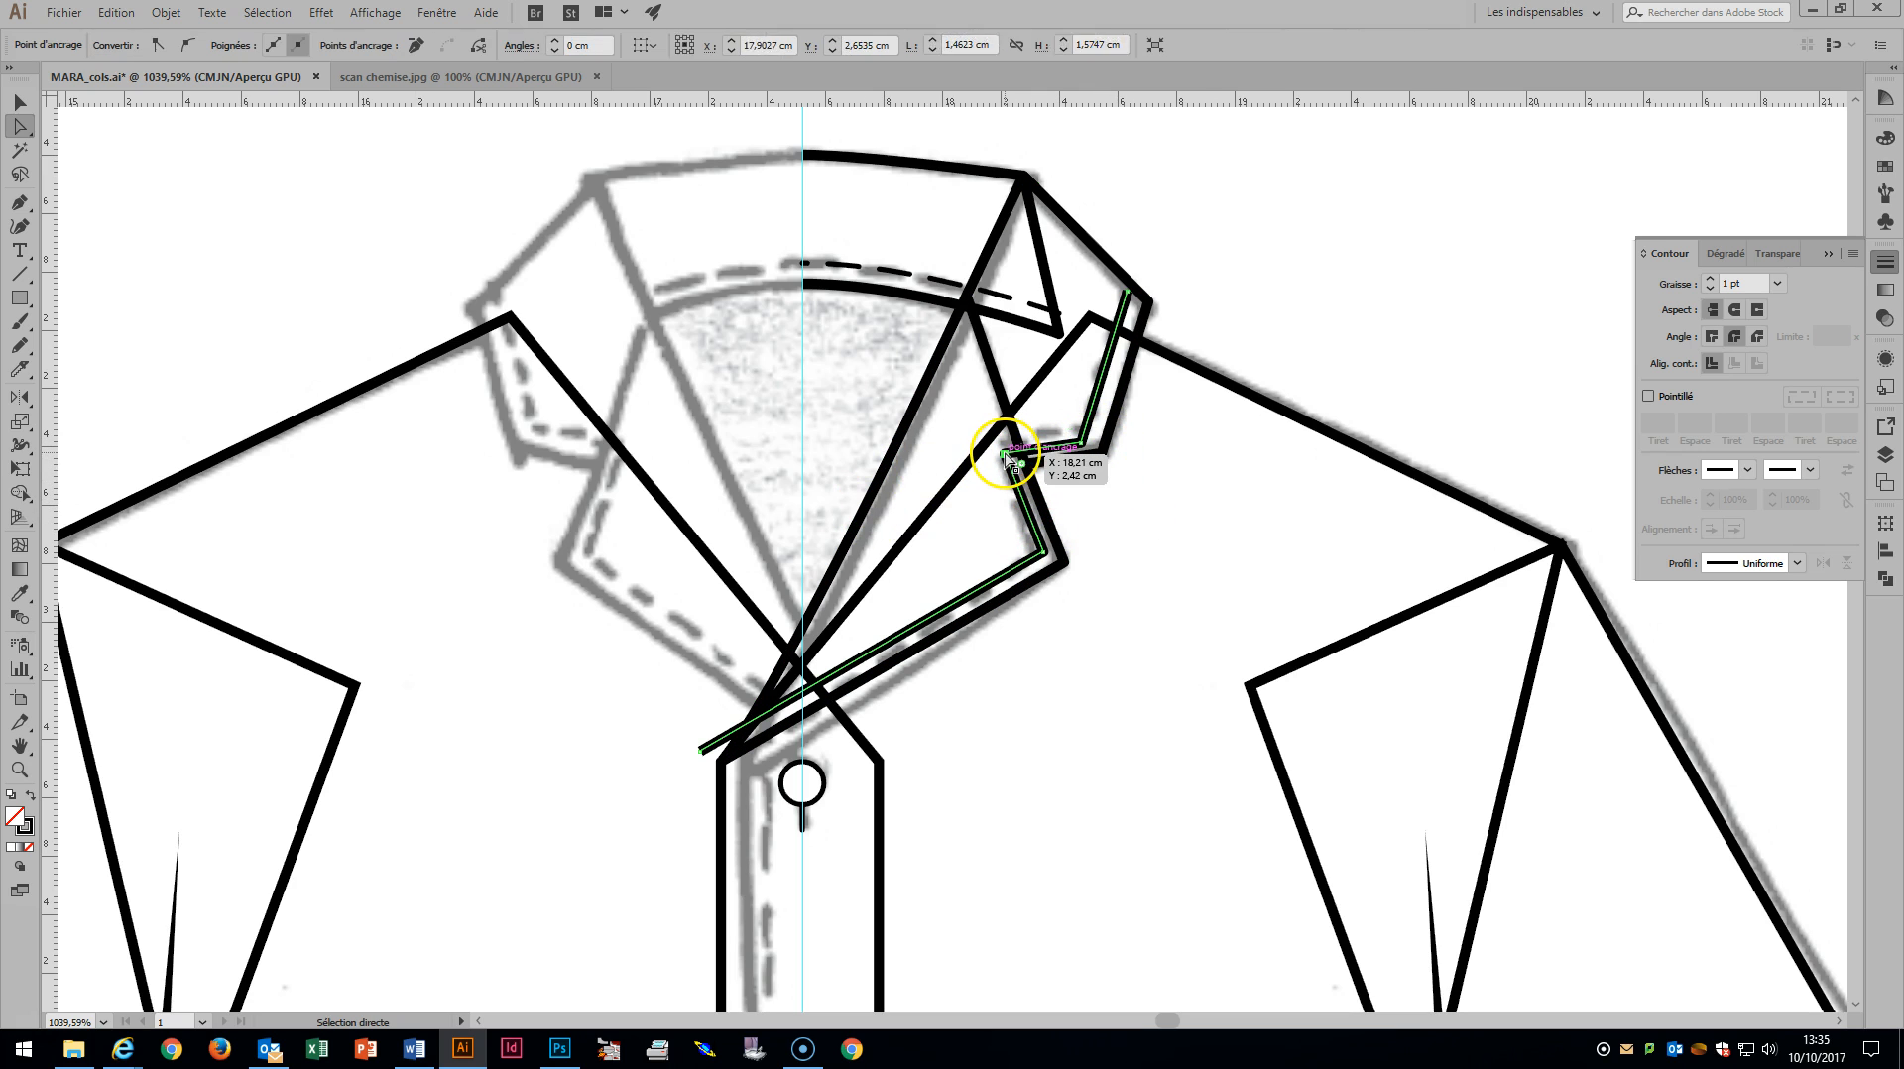
shift+click(1084, 448)
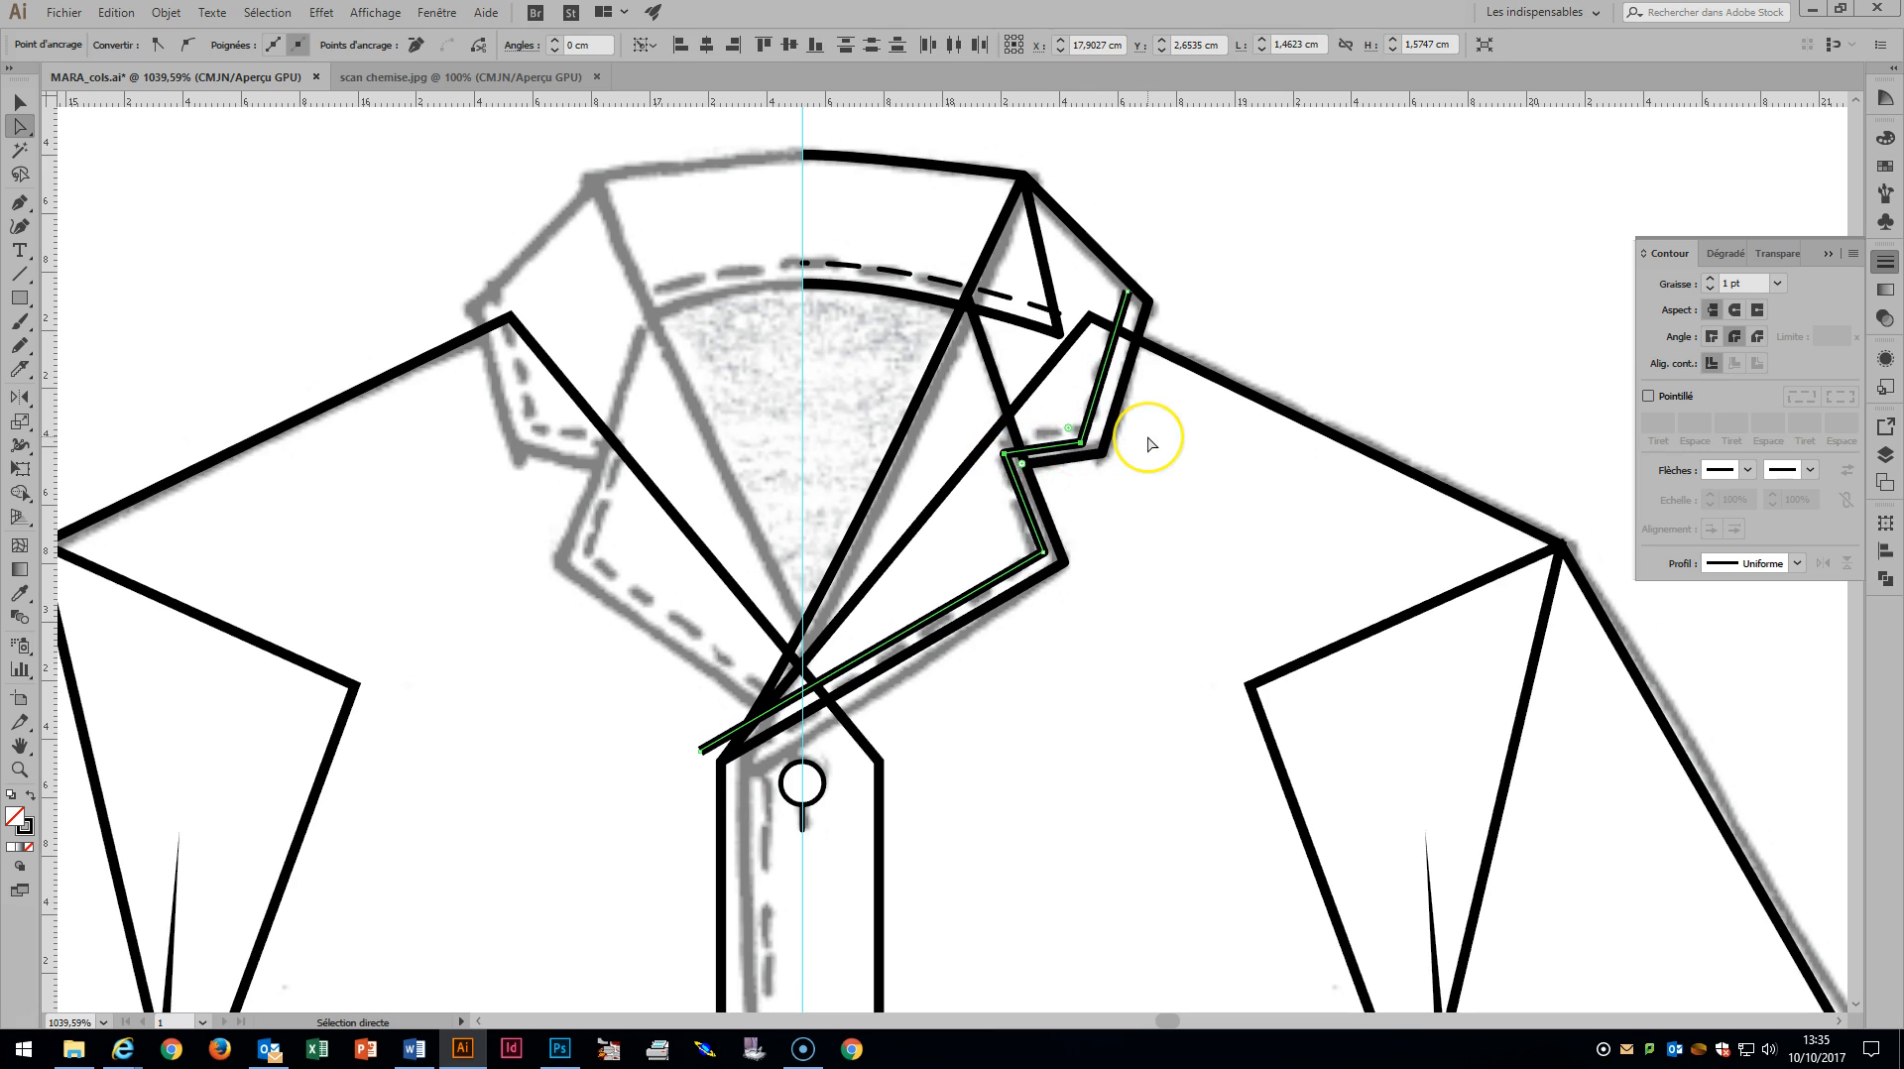
key(Up)
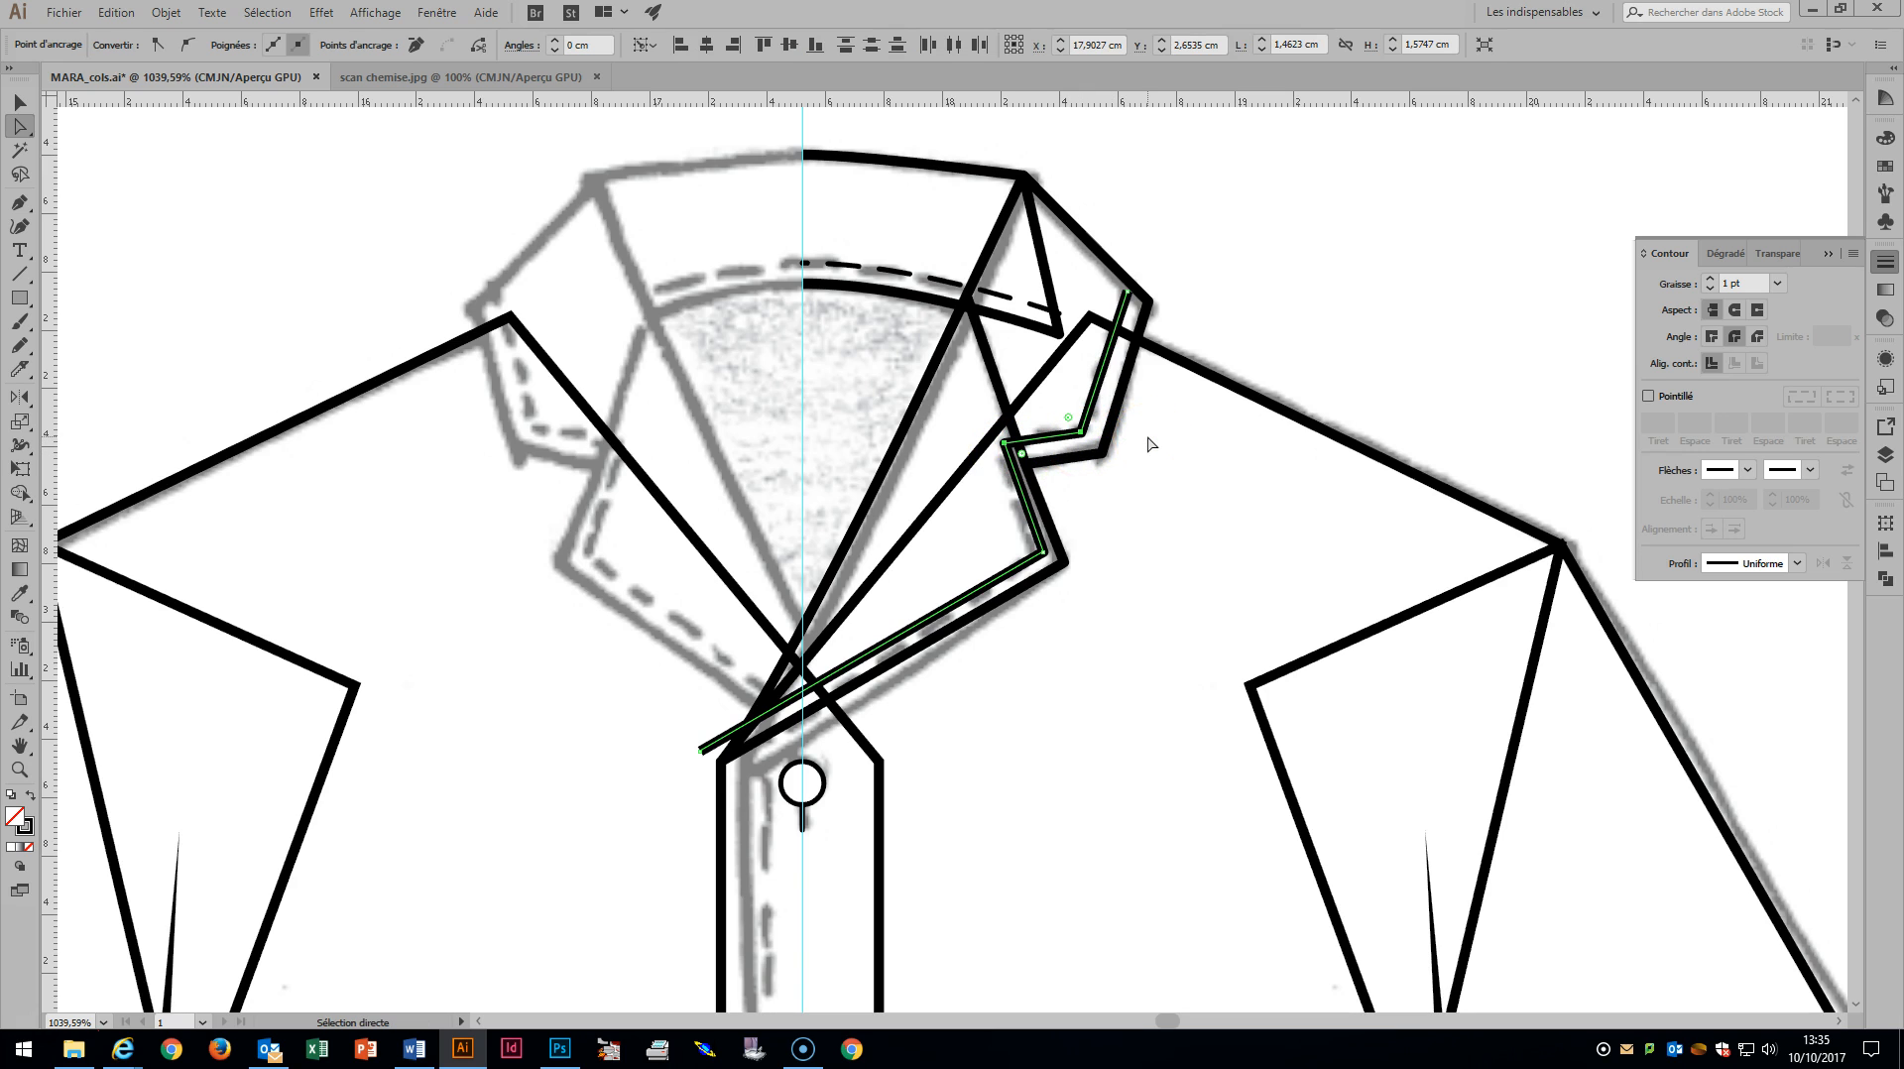
click(1006, 445)
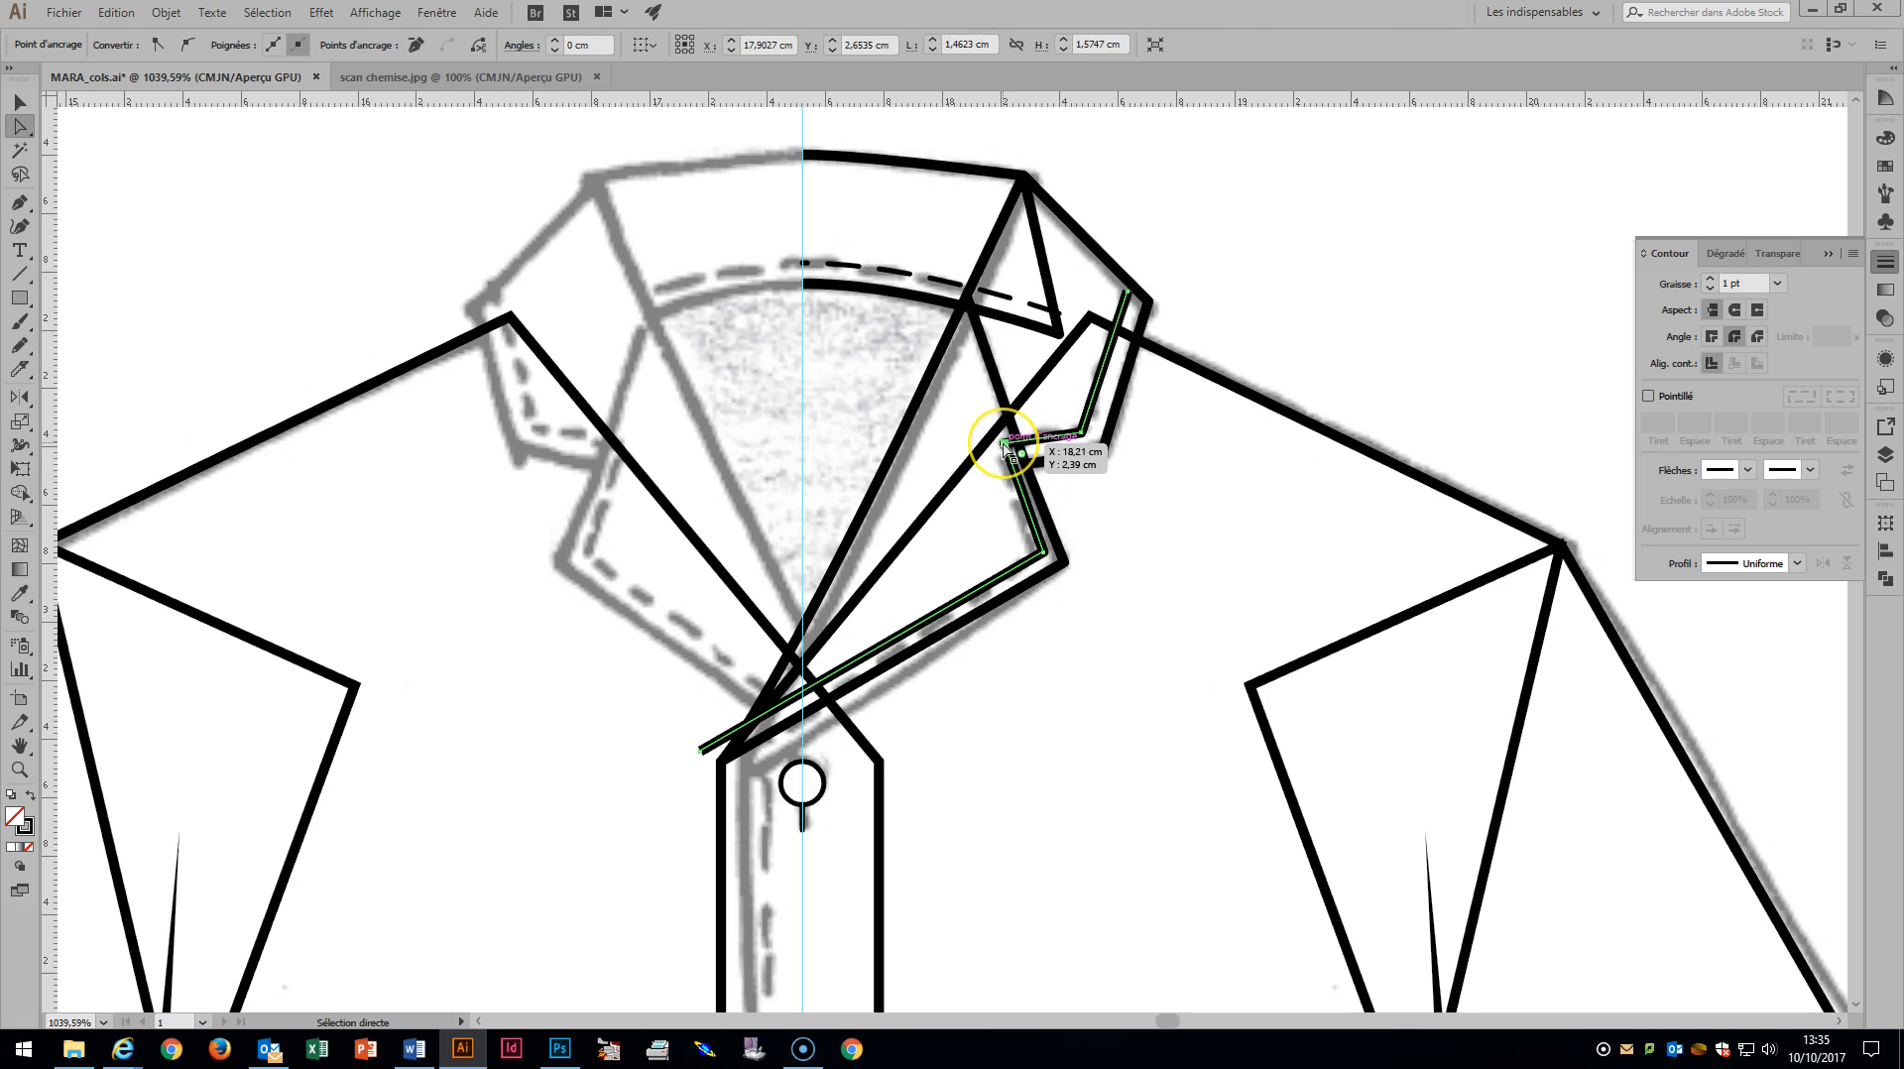
drag(1006, 446, 997, 444)
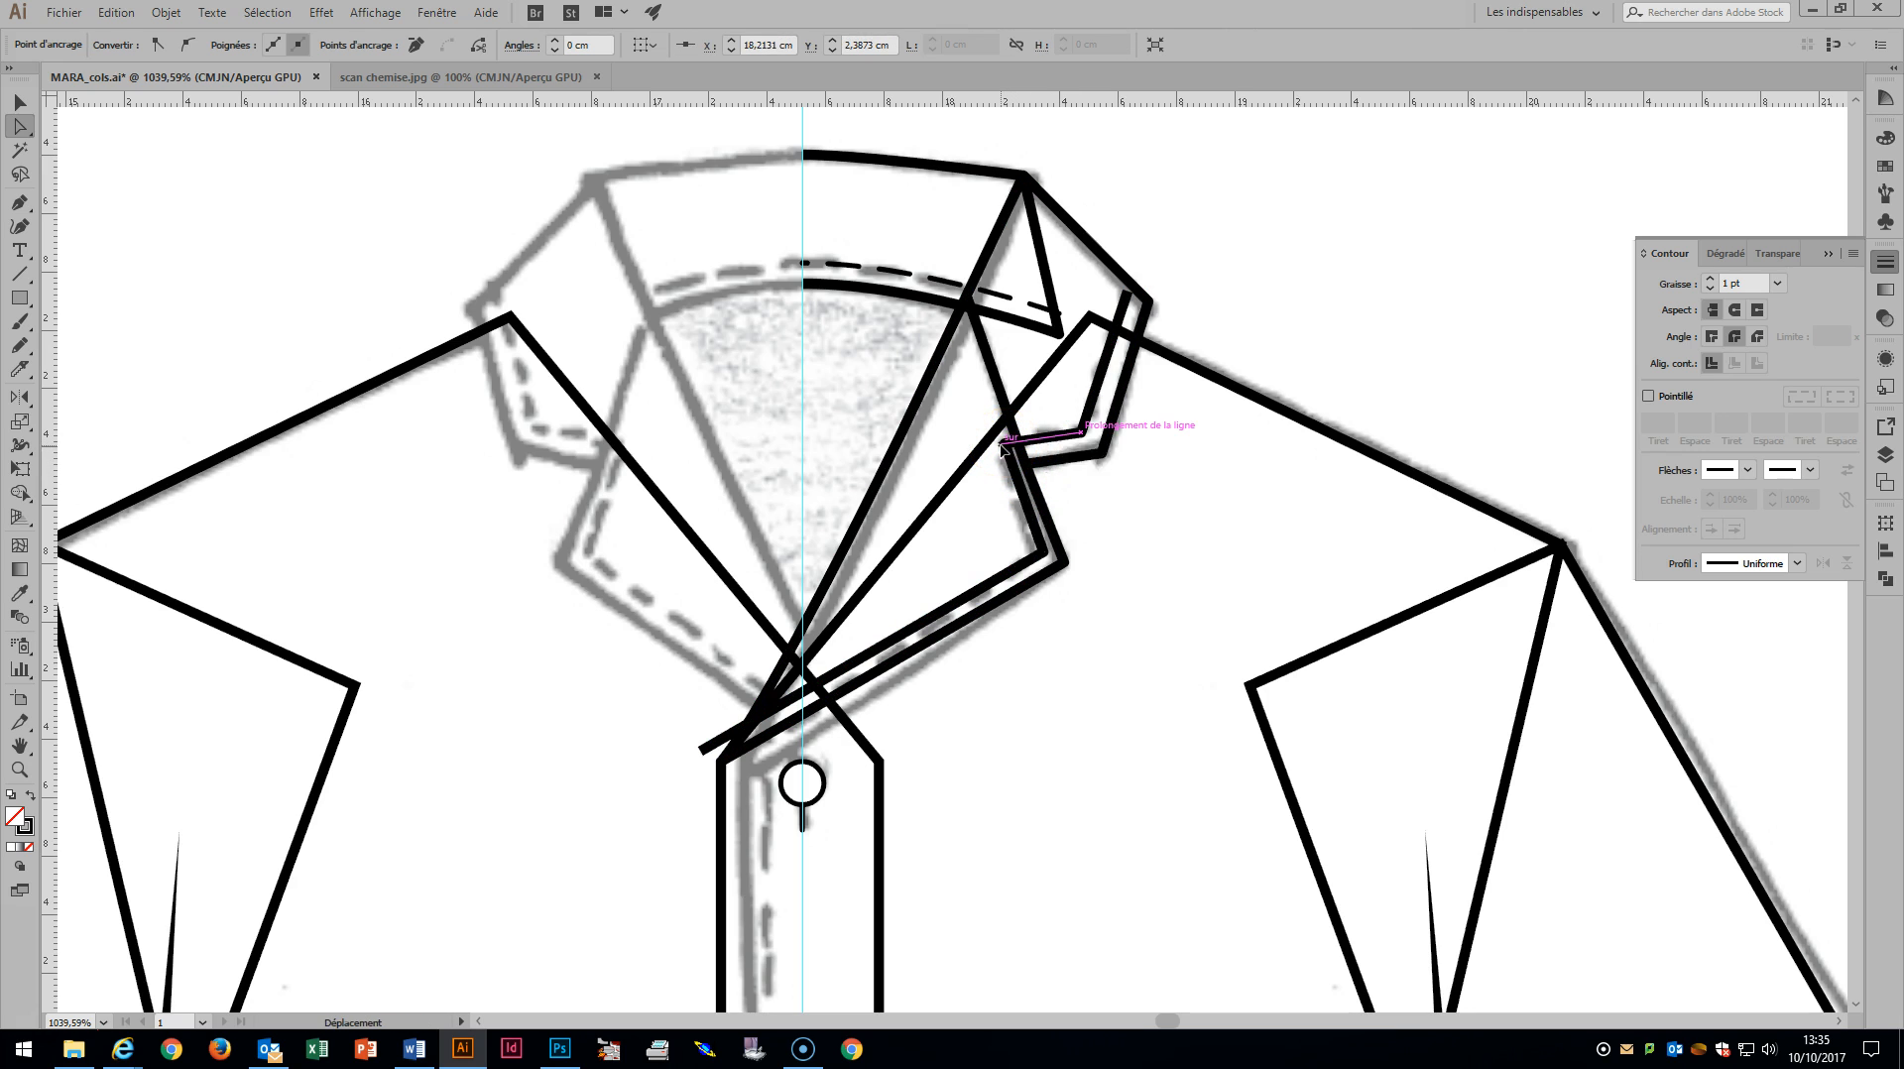
Move the lapel stitching line's outer corner slightly inward and bring its lower end up onto the lapel fold line.
click(1042, 553)
drag(1043, 553, 1035, 557)
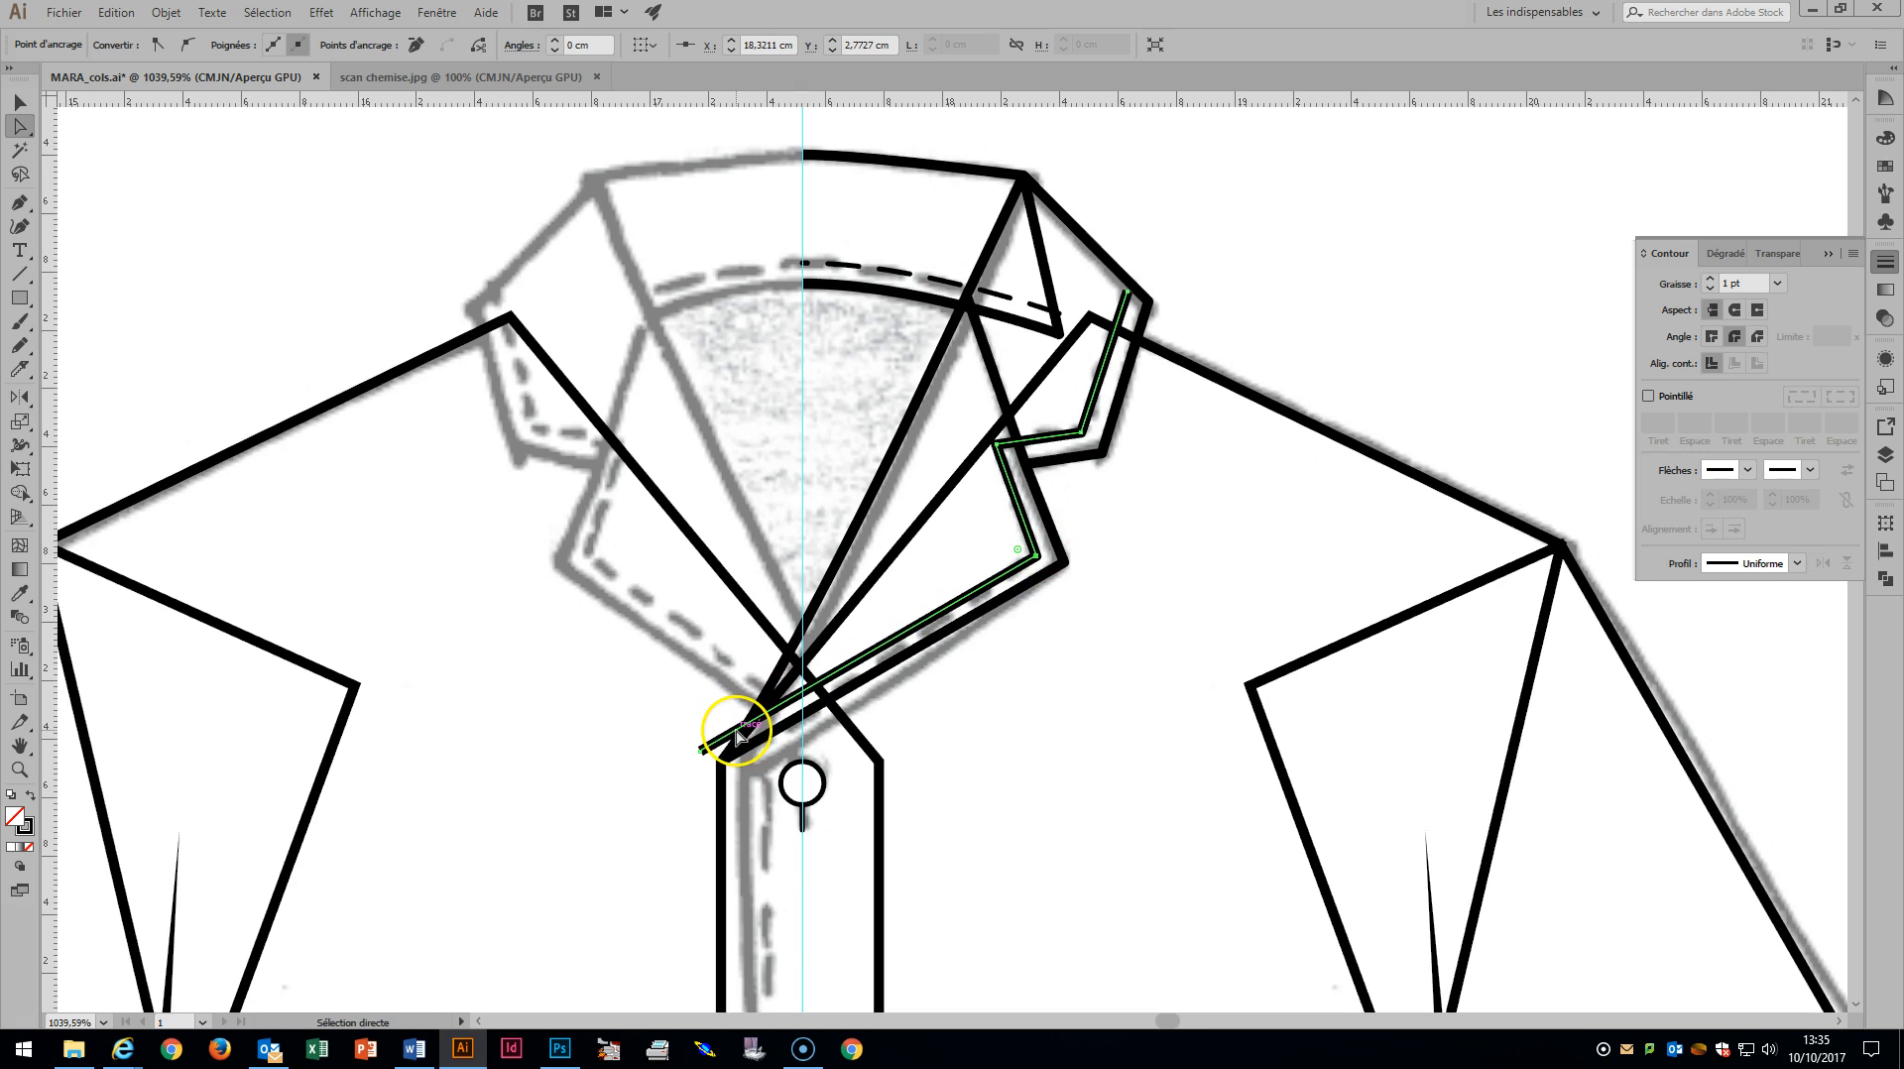
drag(706, 750, 746, 723)
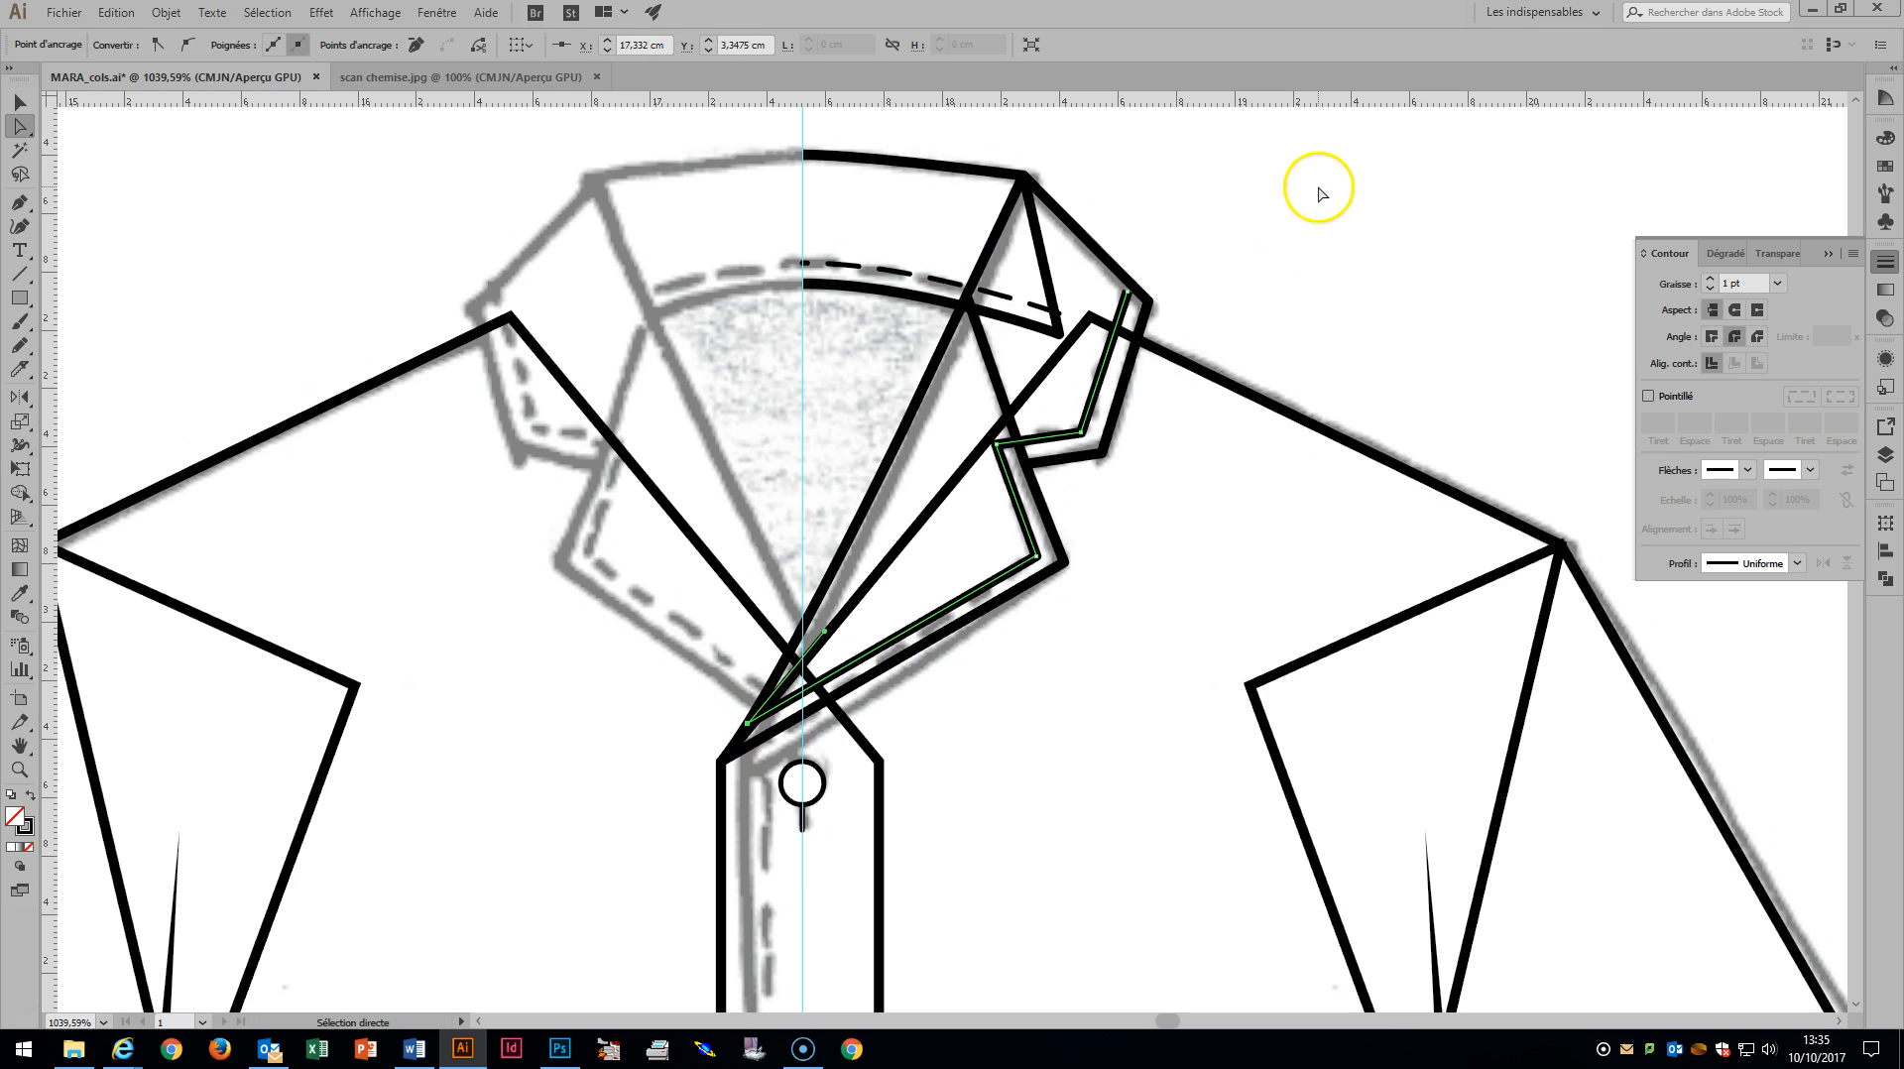
Copy the dashed stitching style from the back collar curve onto the lapel stitching line with the Eyedropper.
key(i)
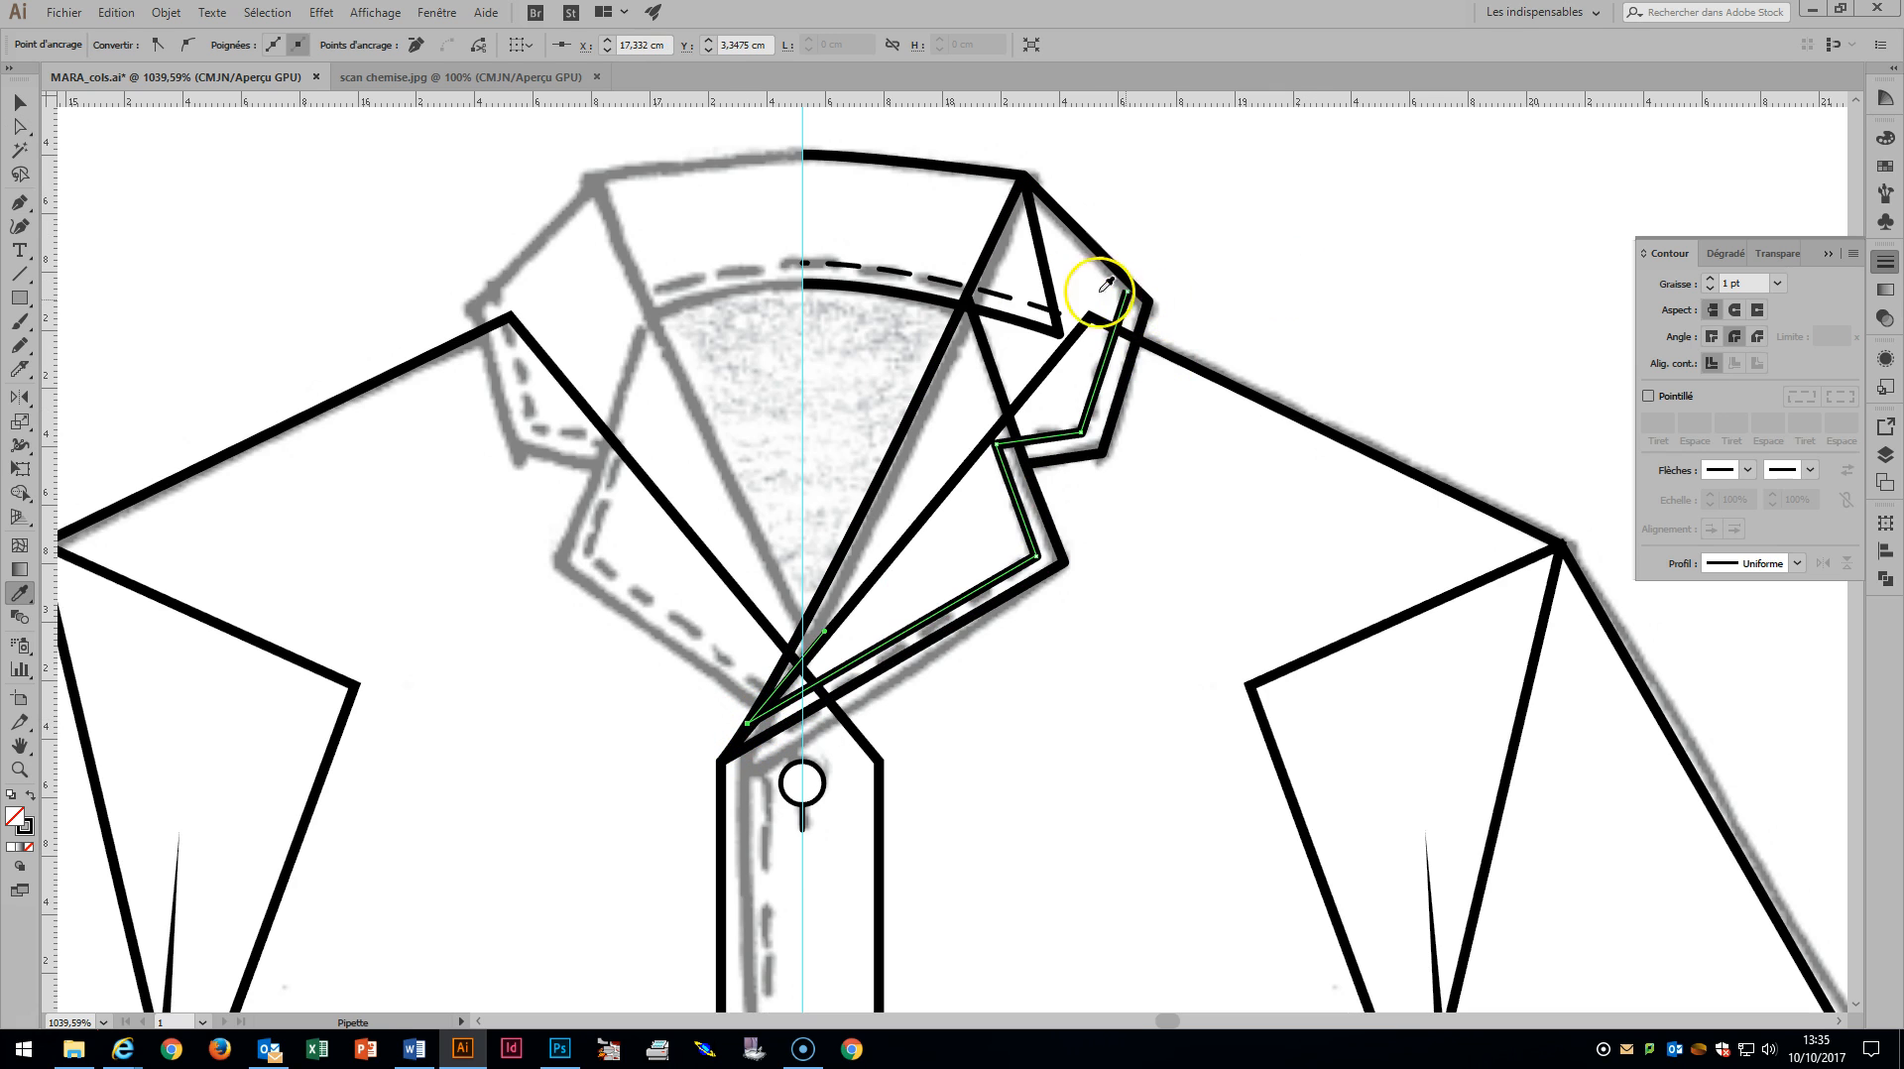
click(927, 287)
scroll(1266, 289, down, 5)
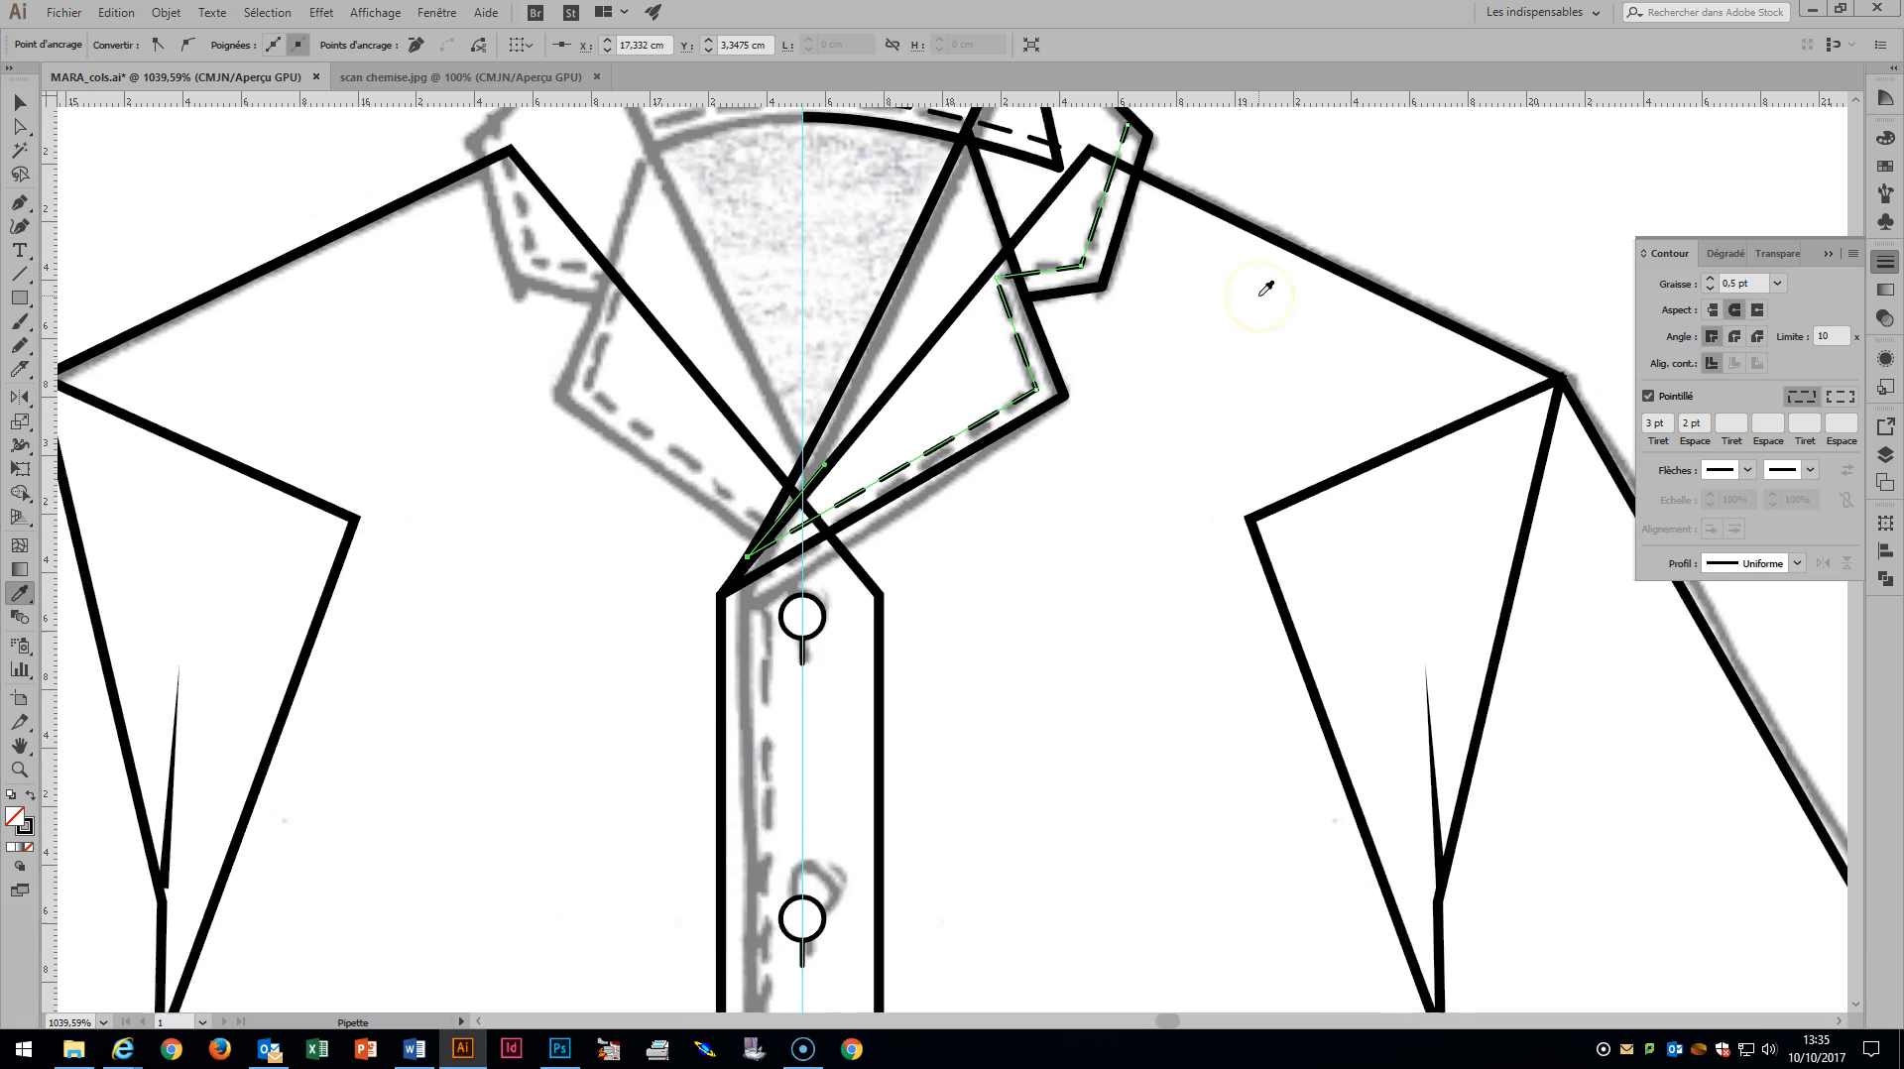
Duplicate the overlapping front's vertical opening edge in place and nudge the copy slightly inward as the placket's stitching line.
key(ctrl+minus)
key(ctrl+minus)
key(ctrl+minus)
key(ctrl+minus)
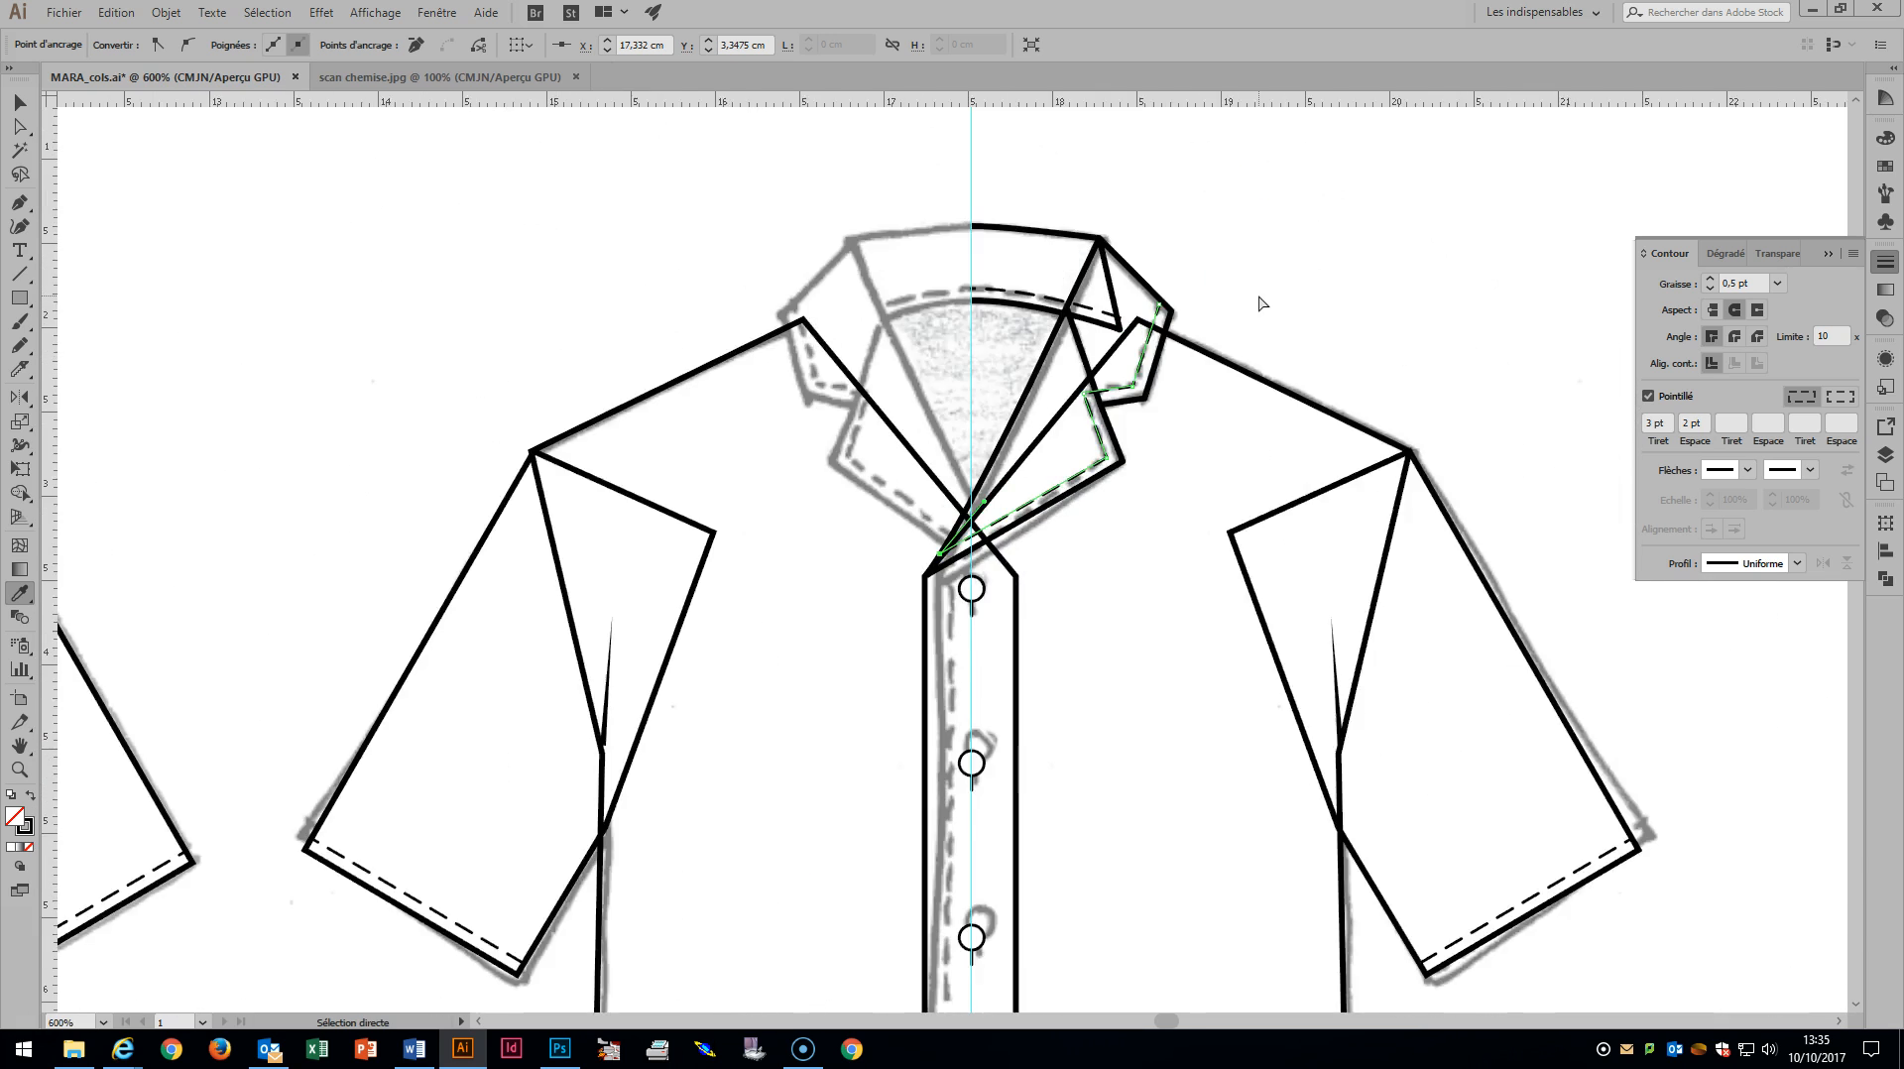
scroll(1262, 296, down, 4)
click(20, 125)
click(936, 548)
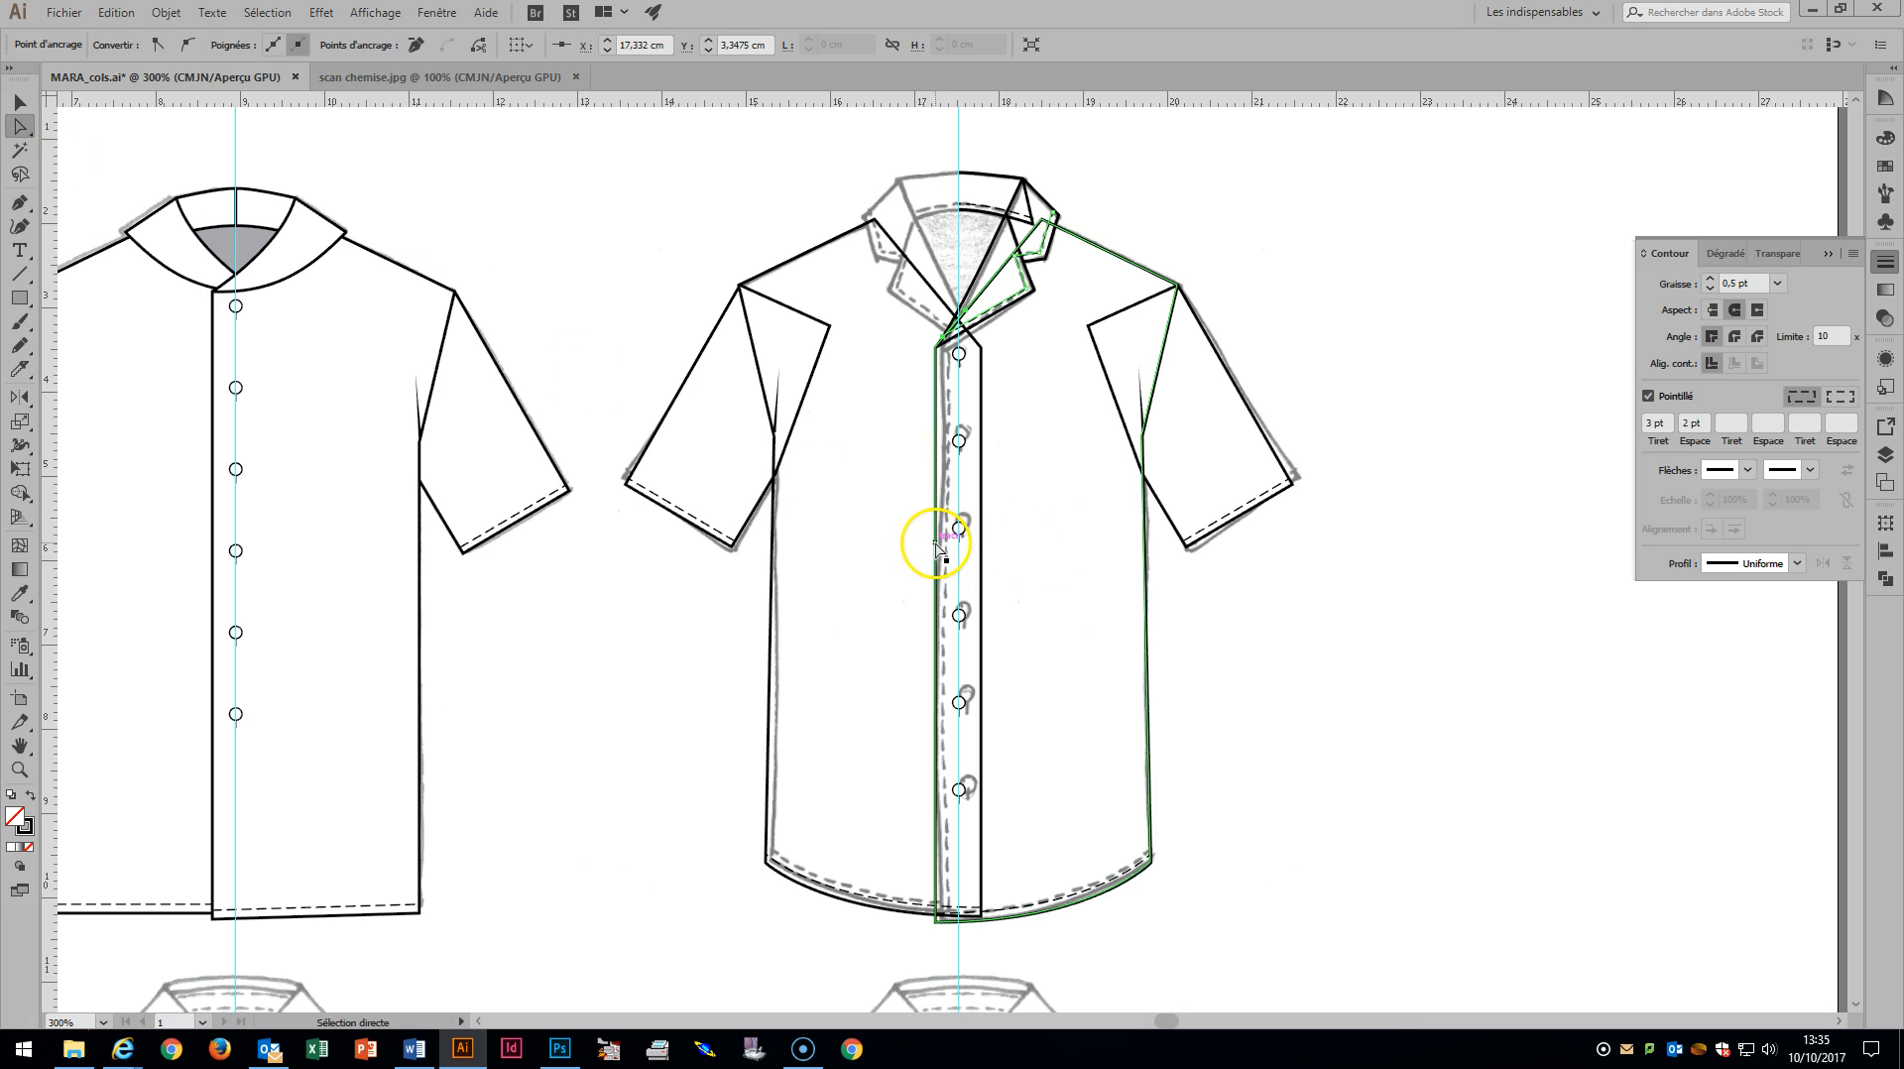
key(ctrl+c)
key(ctrl+f)
key(Right)
key(Right)
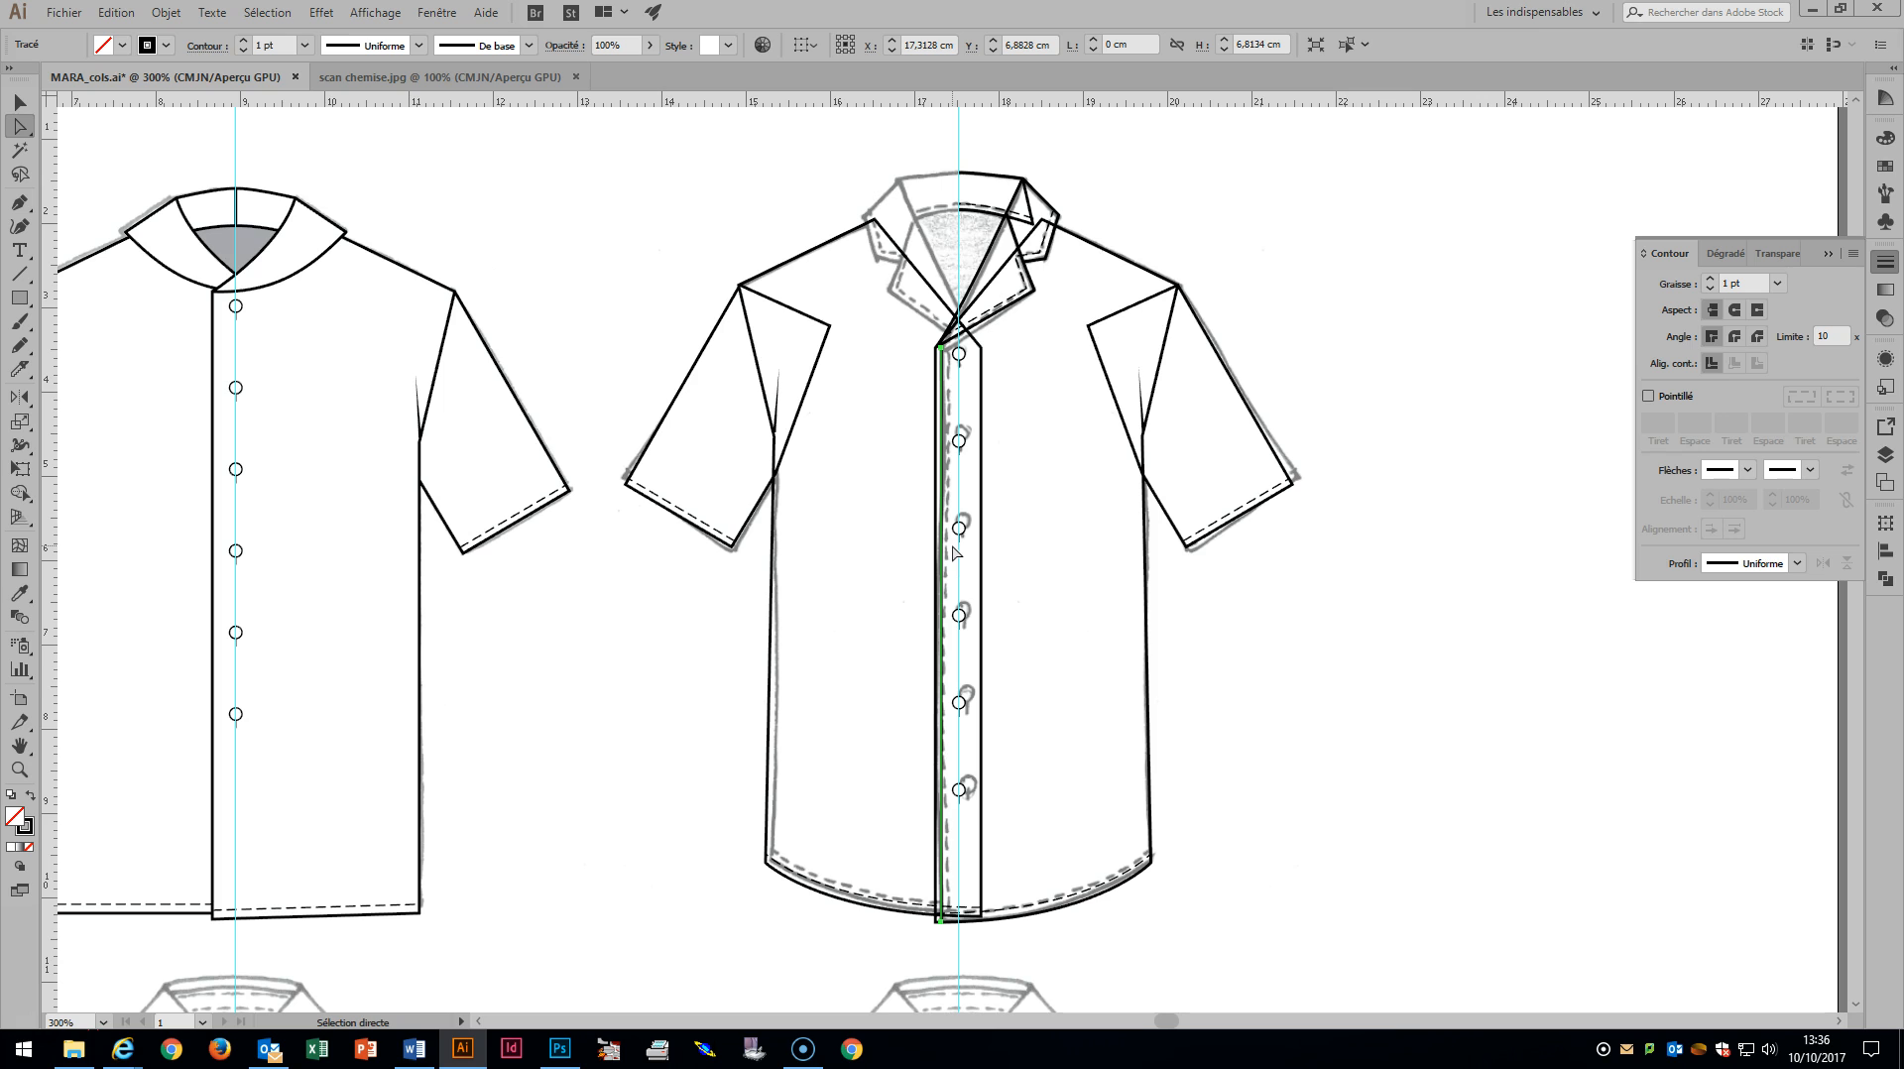
Apply the curved bottom hem's dashed stitching style to the duplicated placket edge with the Eyedropper.
key(i)
click(1095, 881)
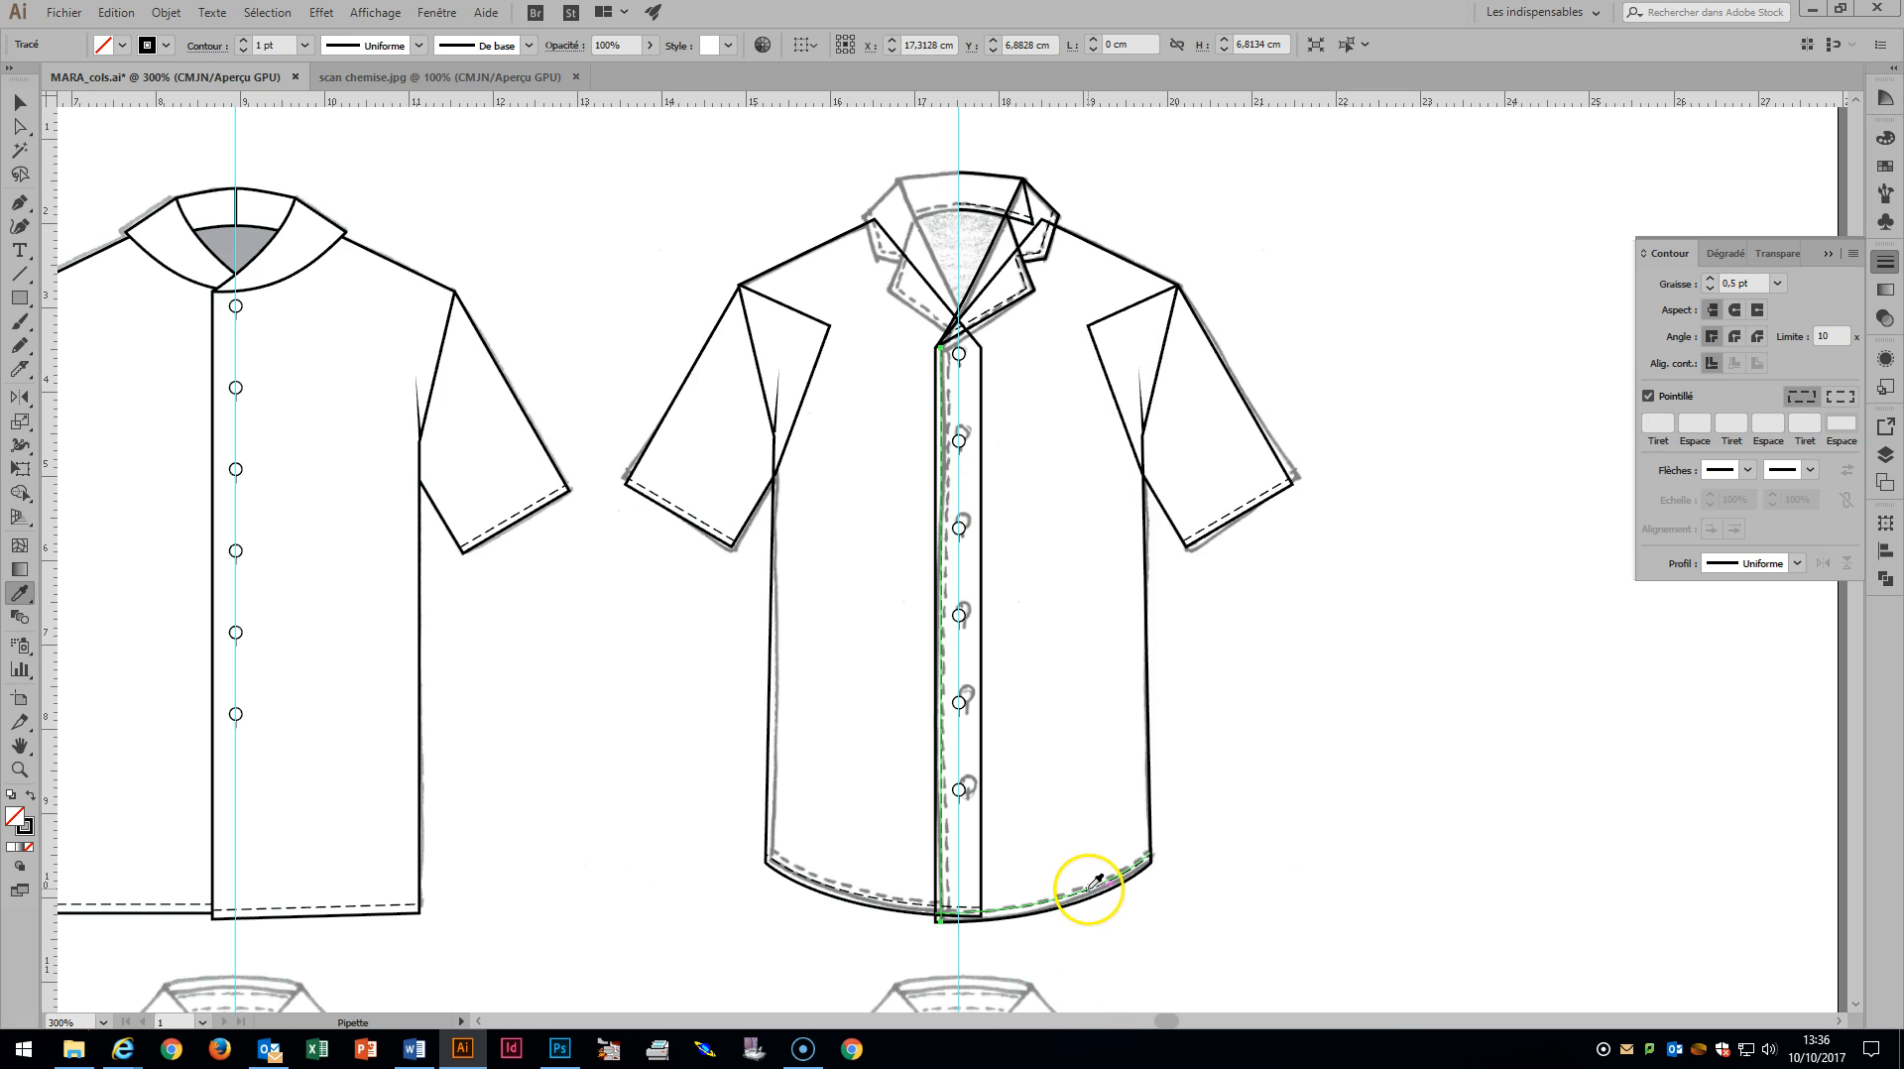
click(20, 126)
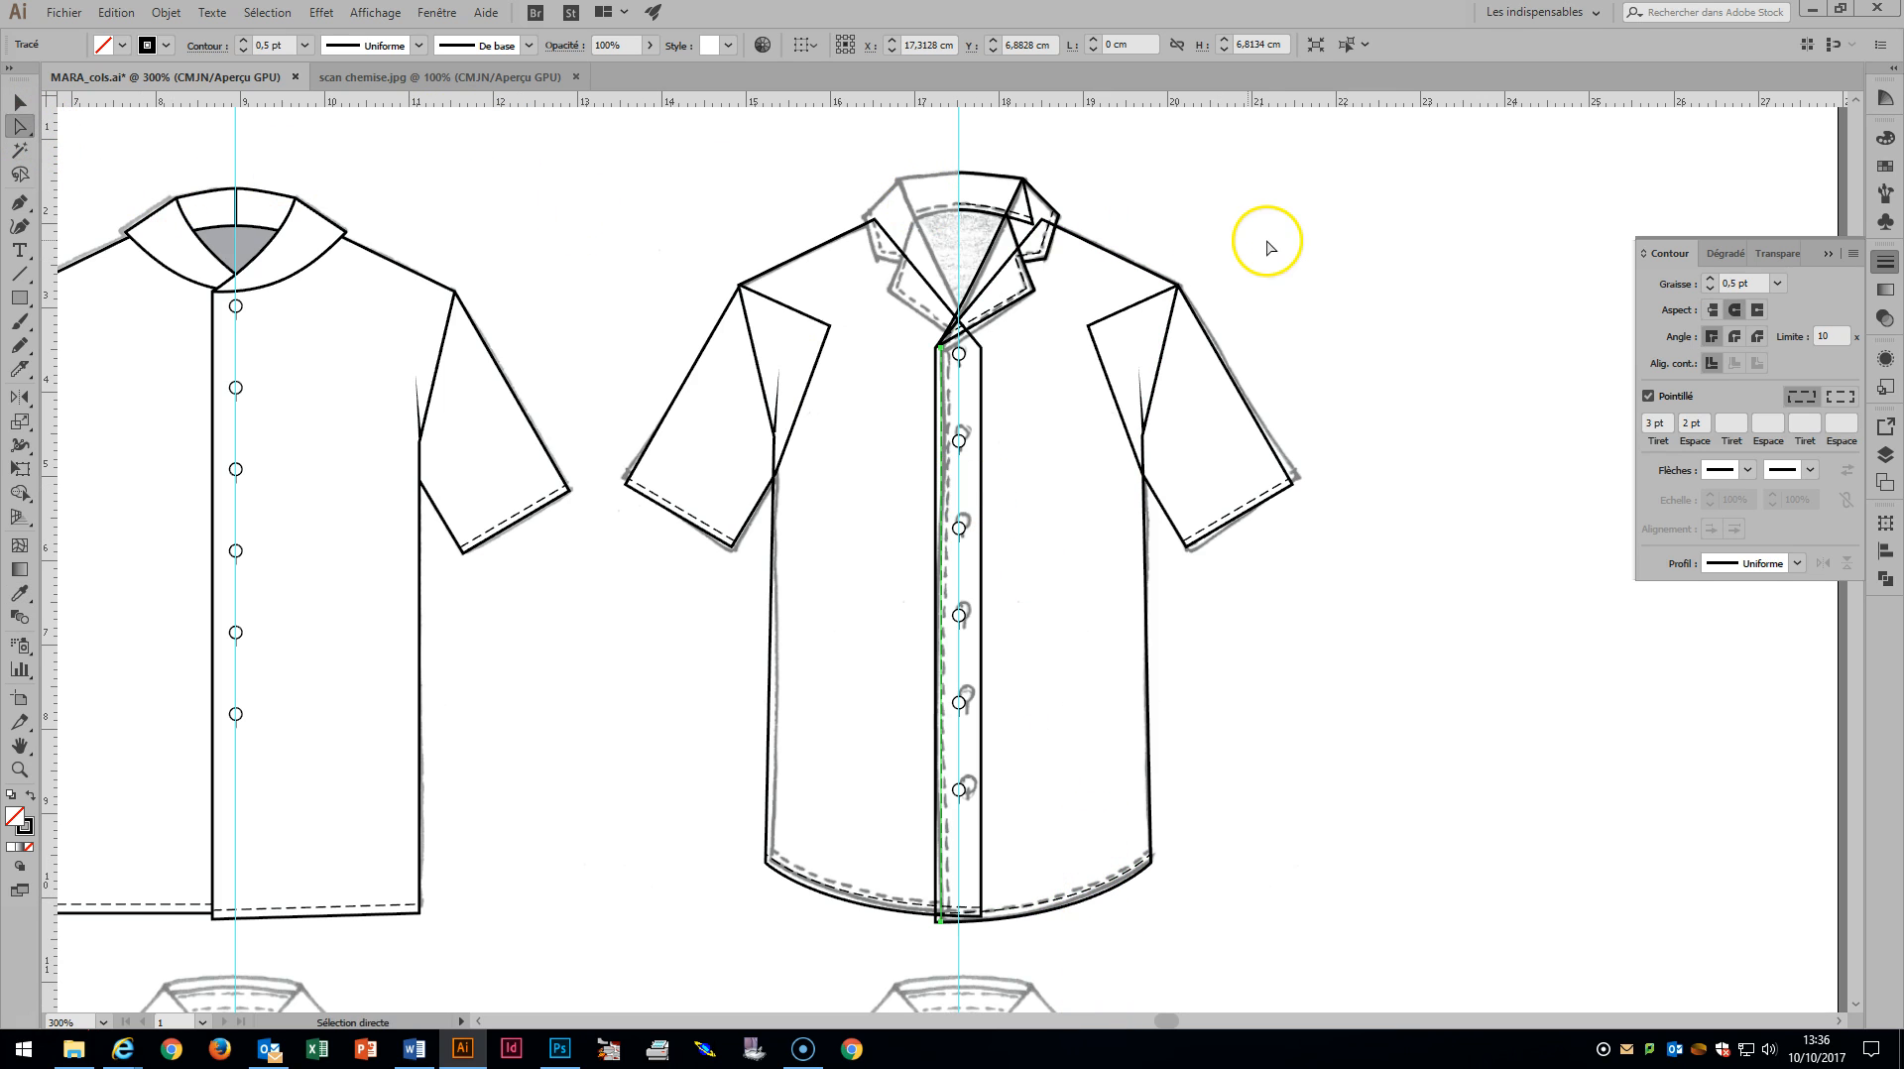
Select the right half of the collar, lapel and their stitching lines and reflect a copy across the vertical centre guide.
scroll(1274, 245, up, 2)
scroll(1274, 243, up, 2)
key(z)
drag(793, 270, 1267, 583)
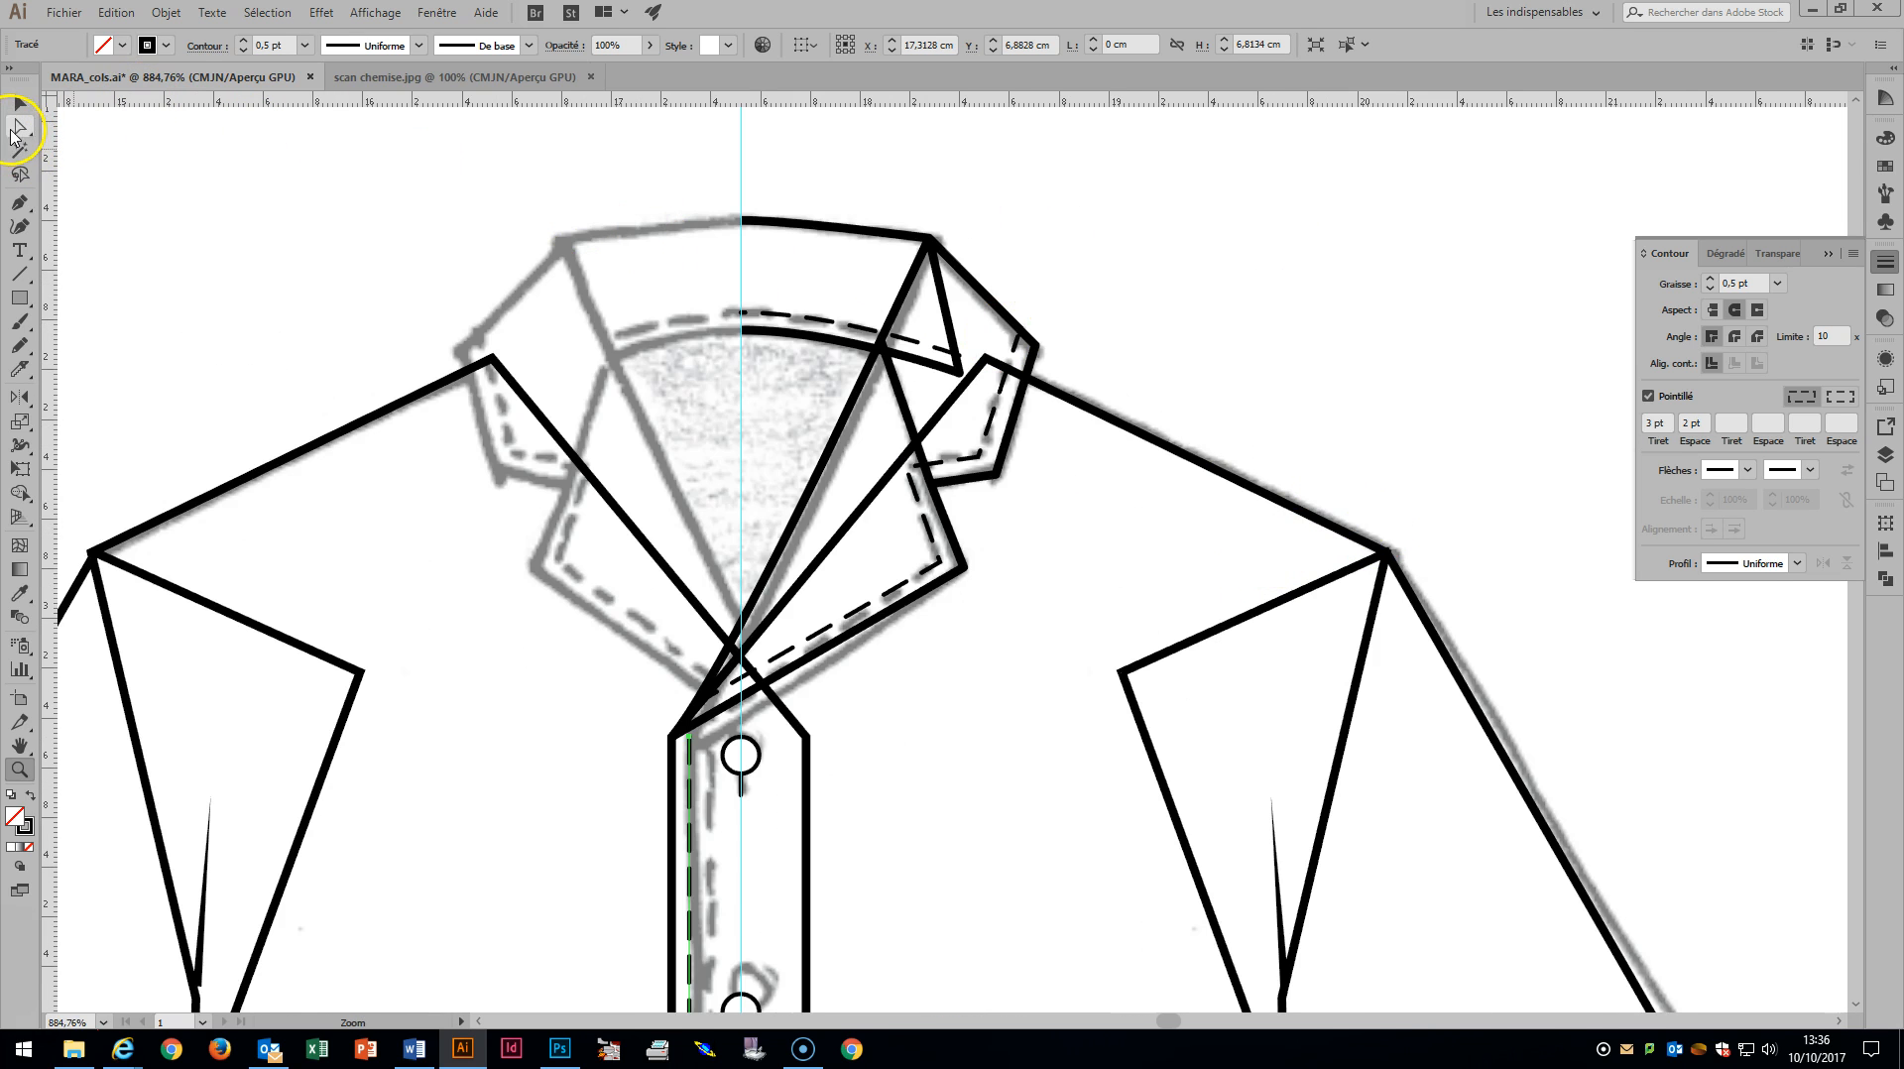
click(19, 127)
click(70, 150)
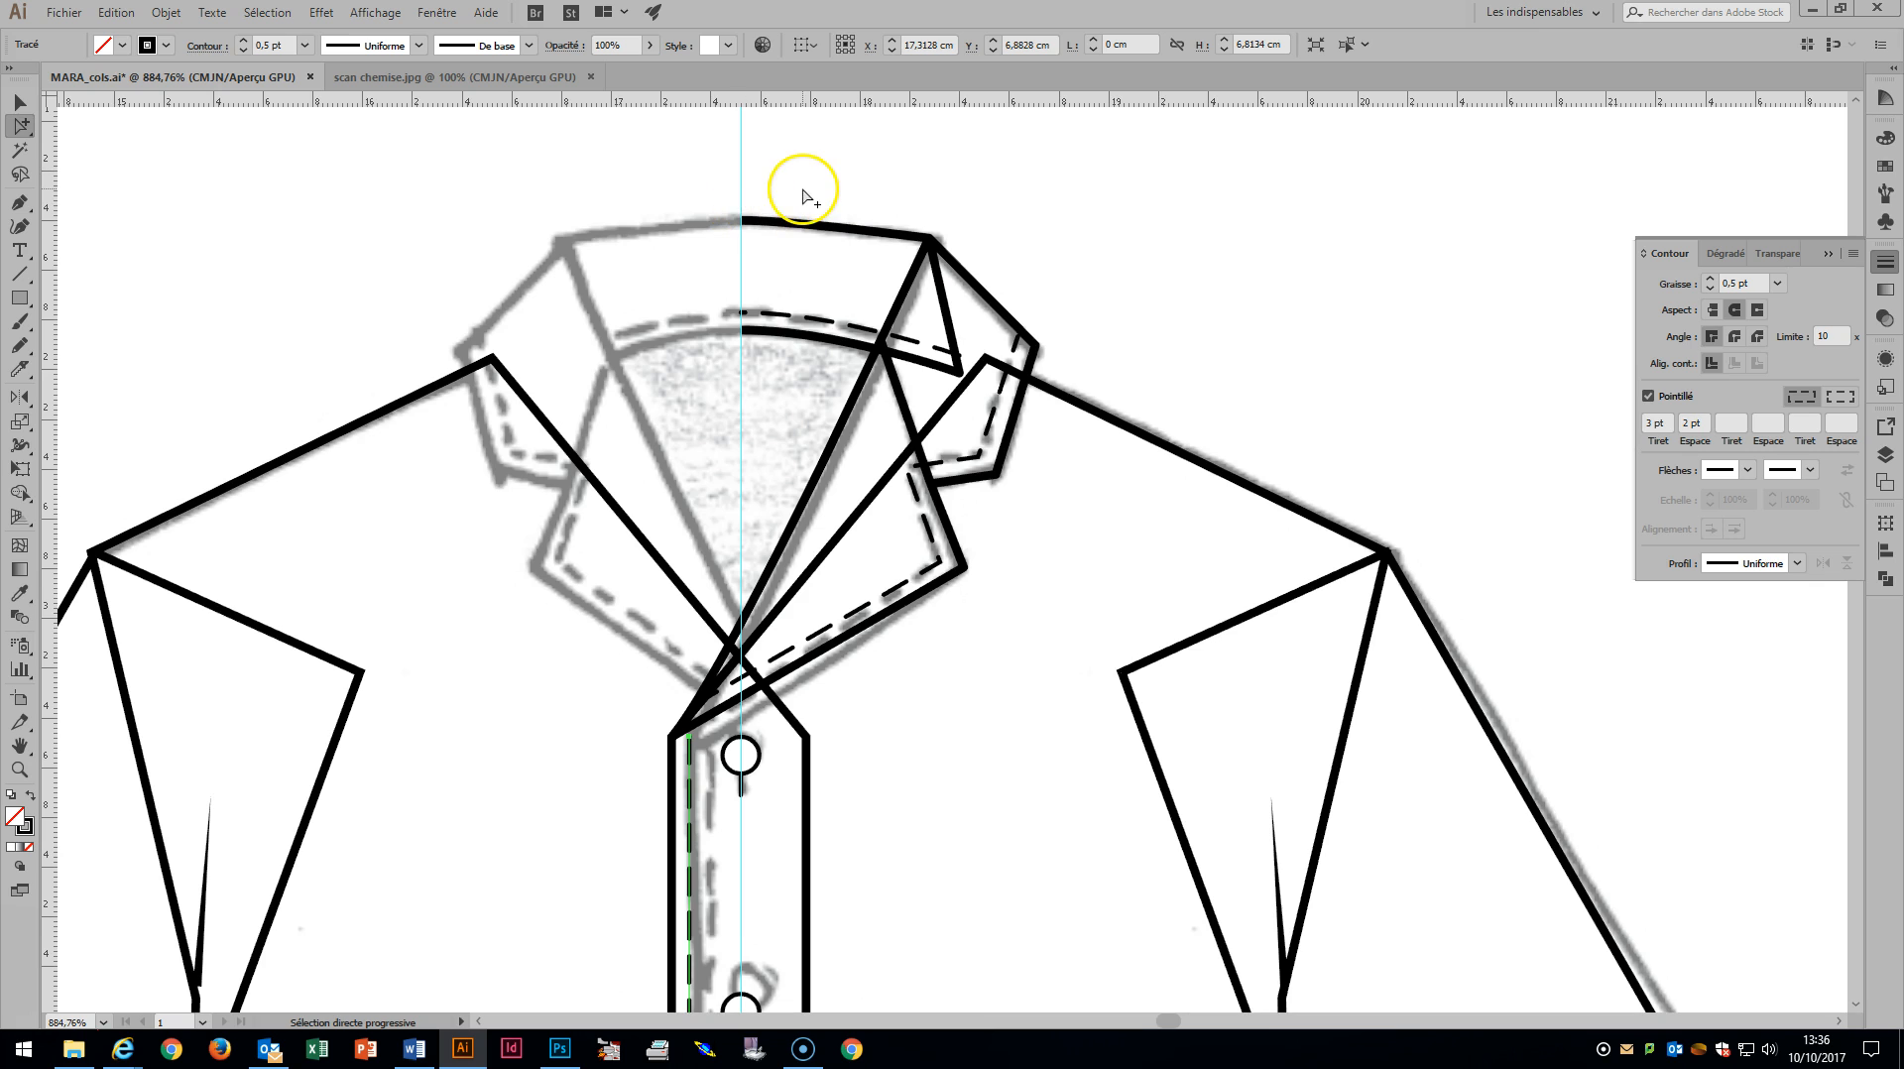
click(760, 333)
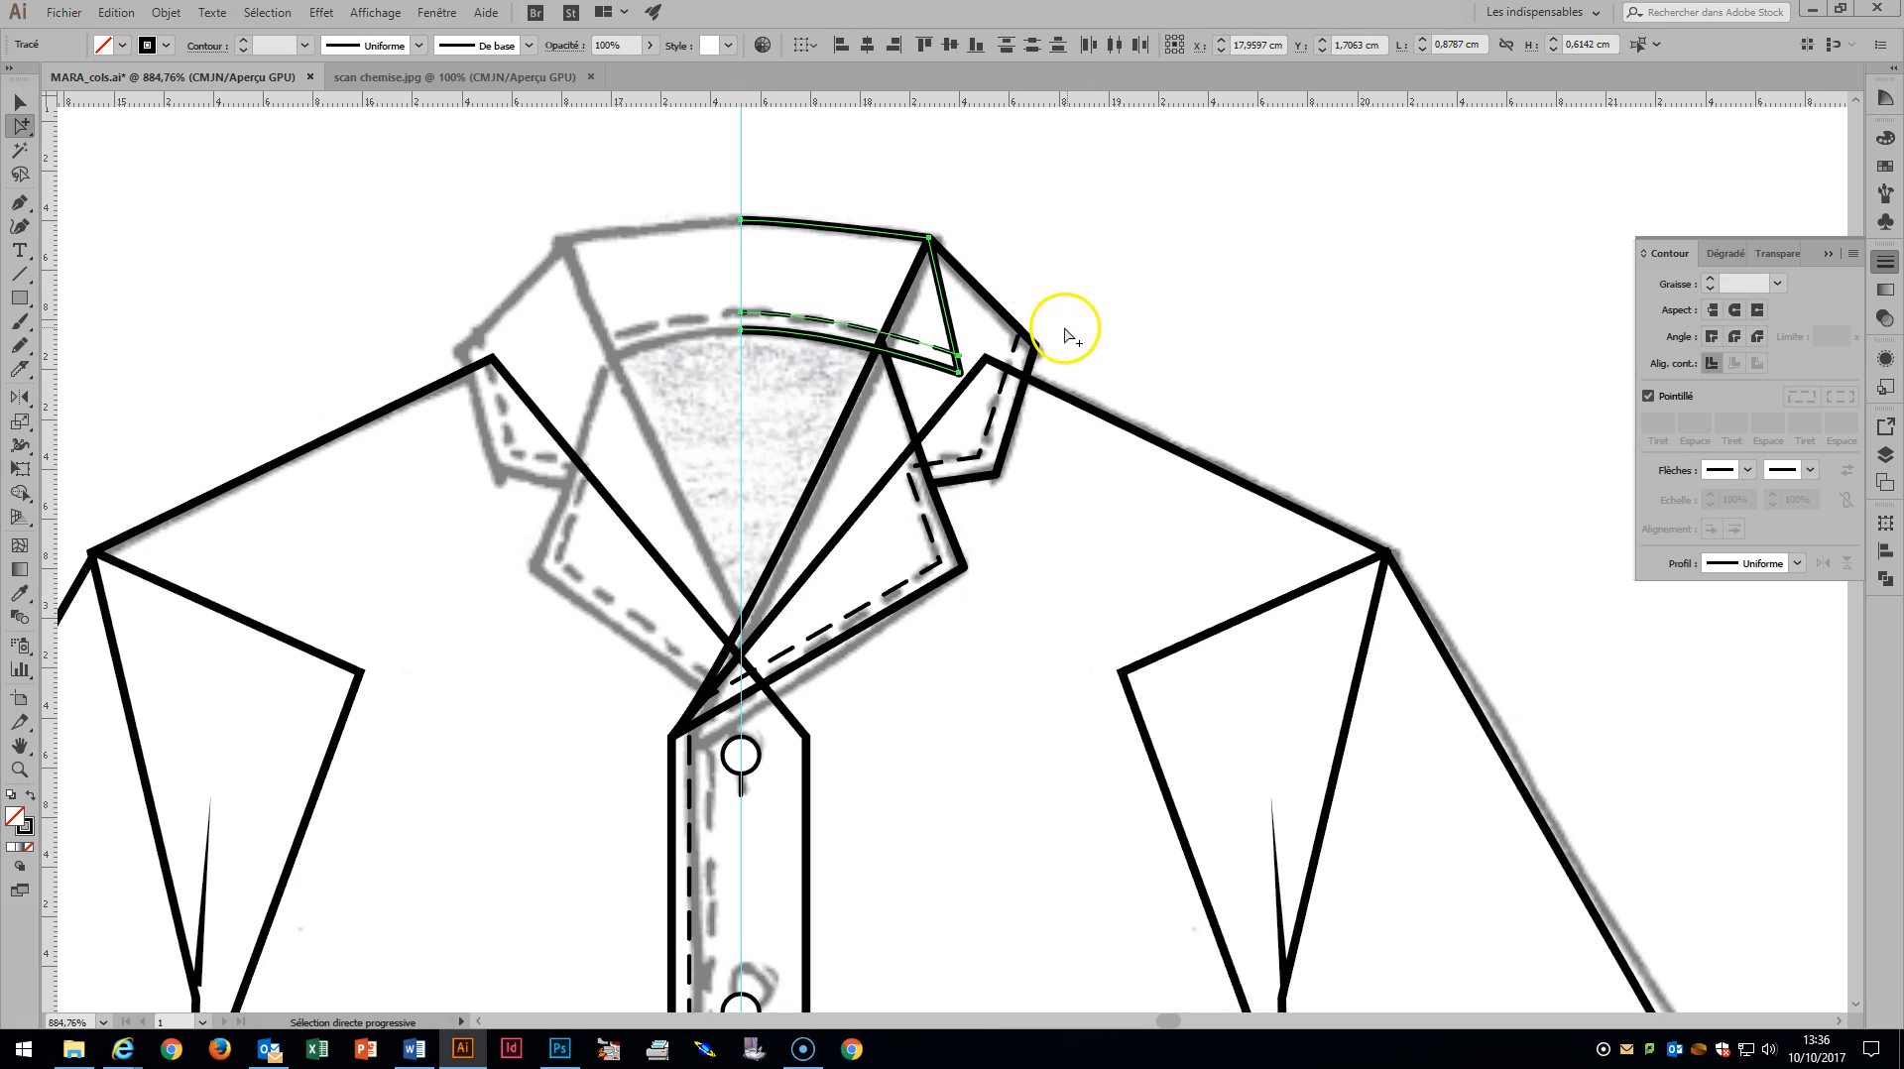
shift+click(1004, 315)
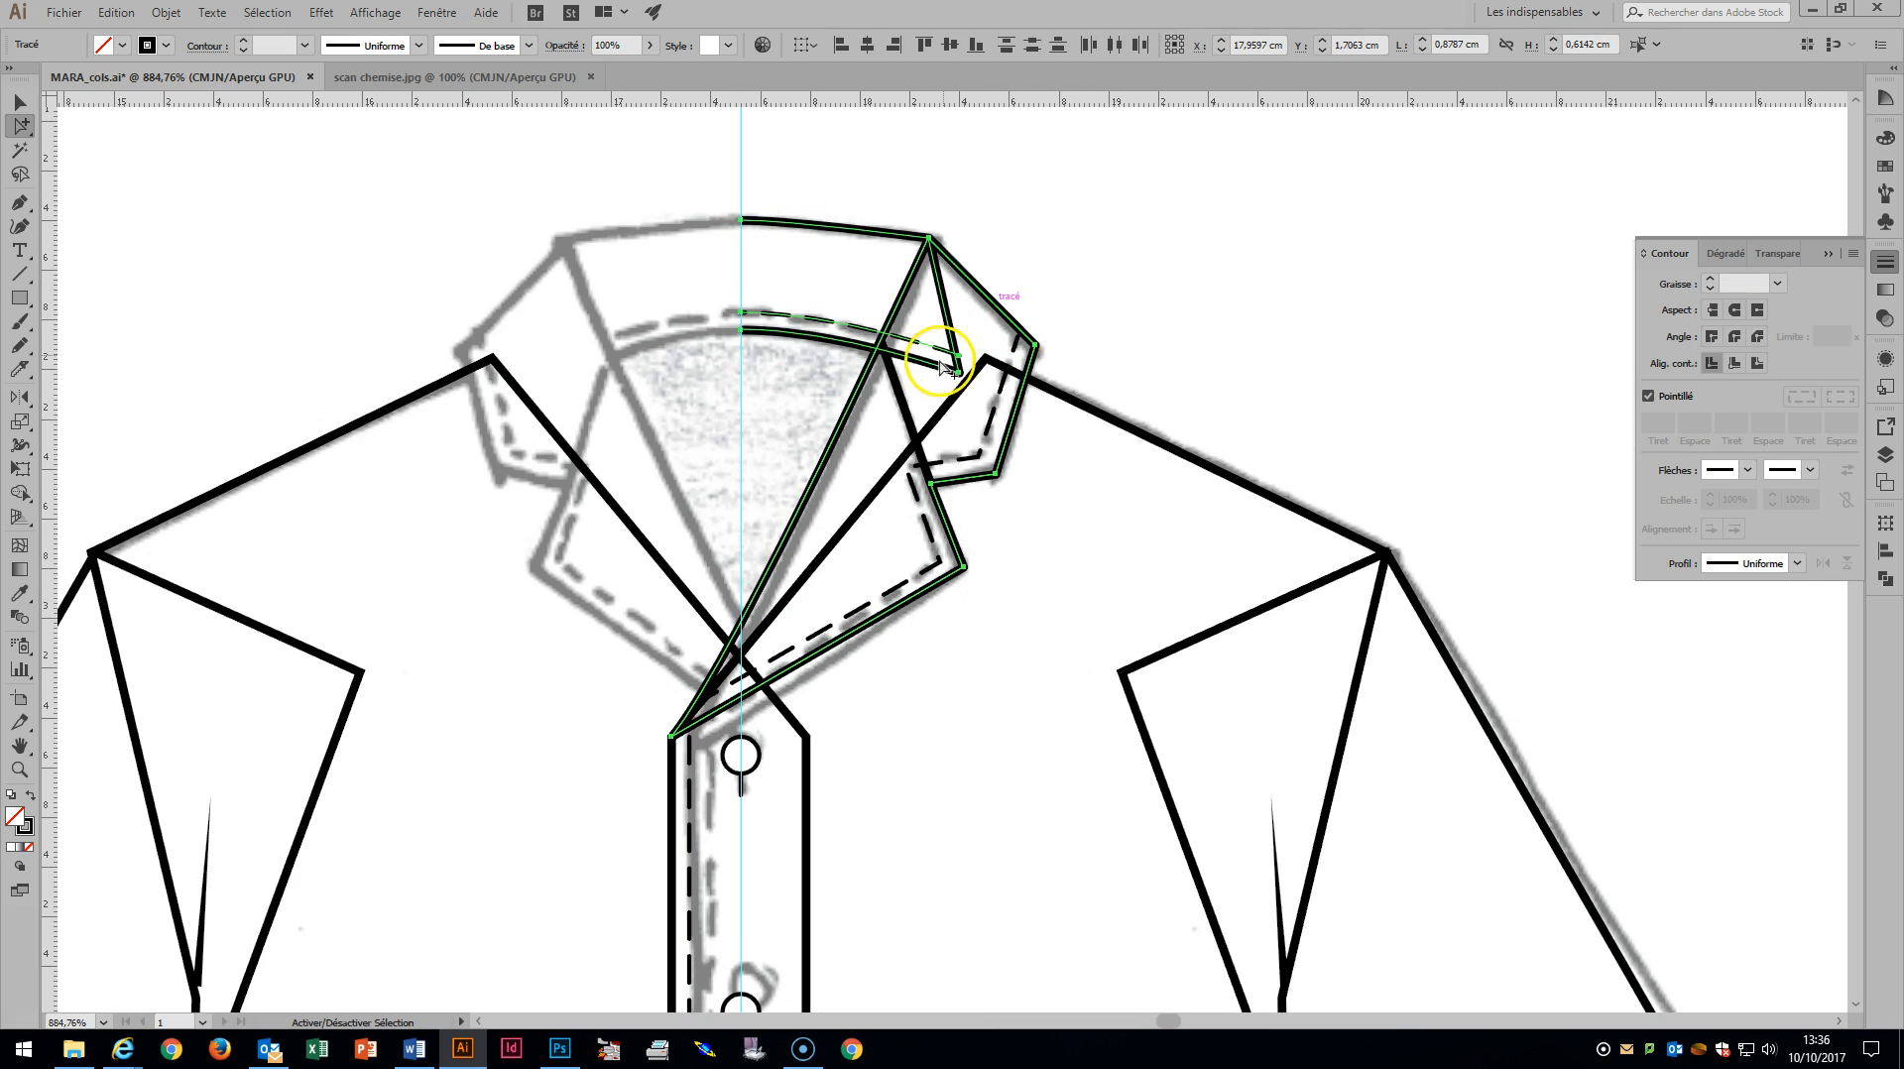
shift+click(952, 462)
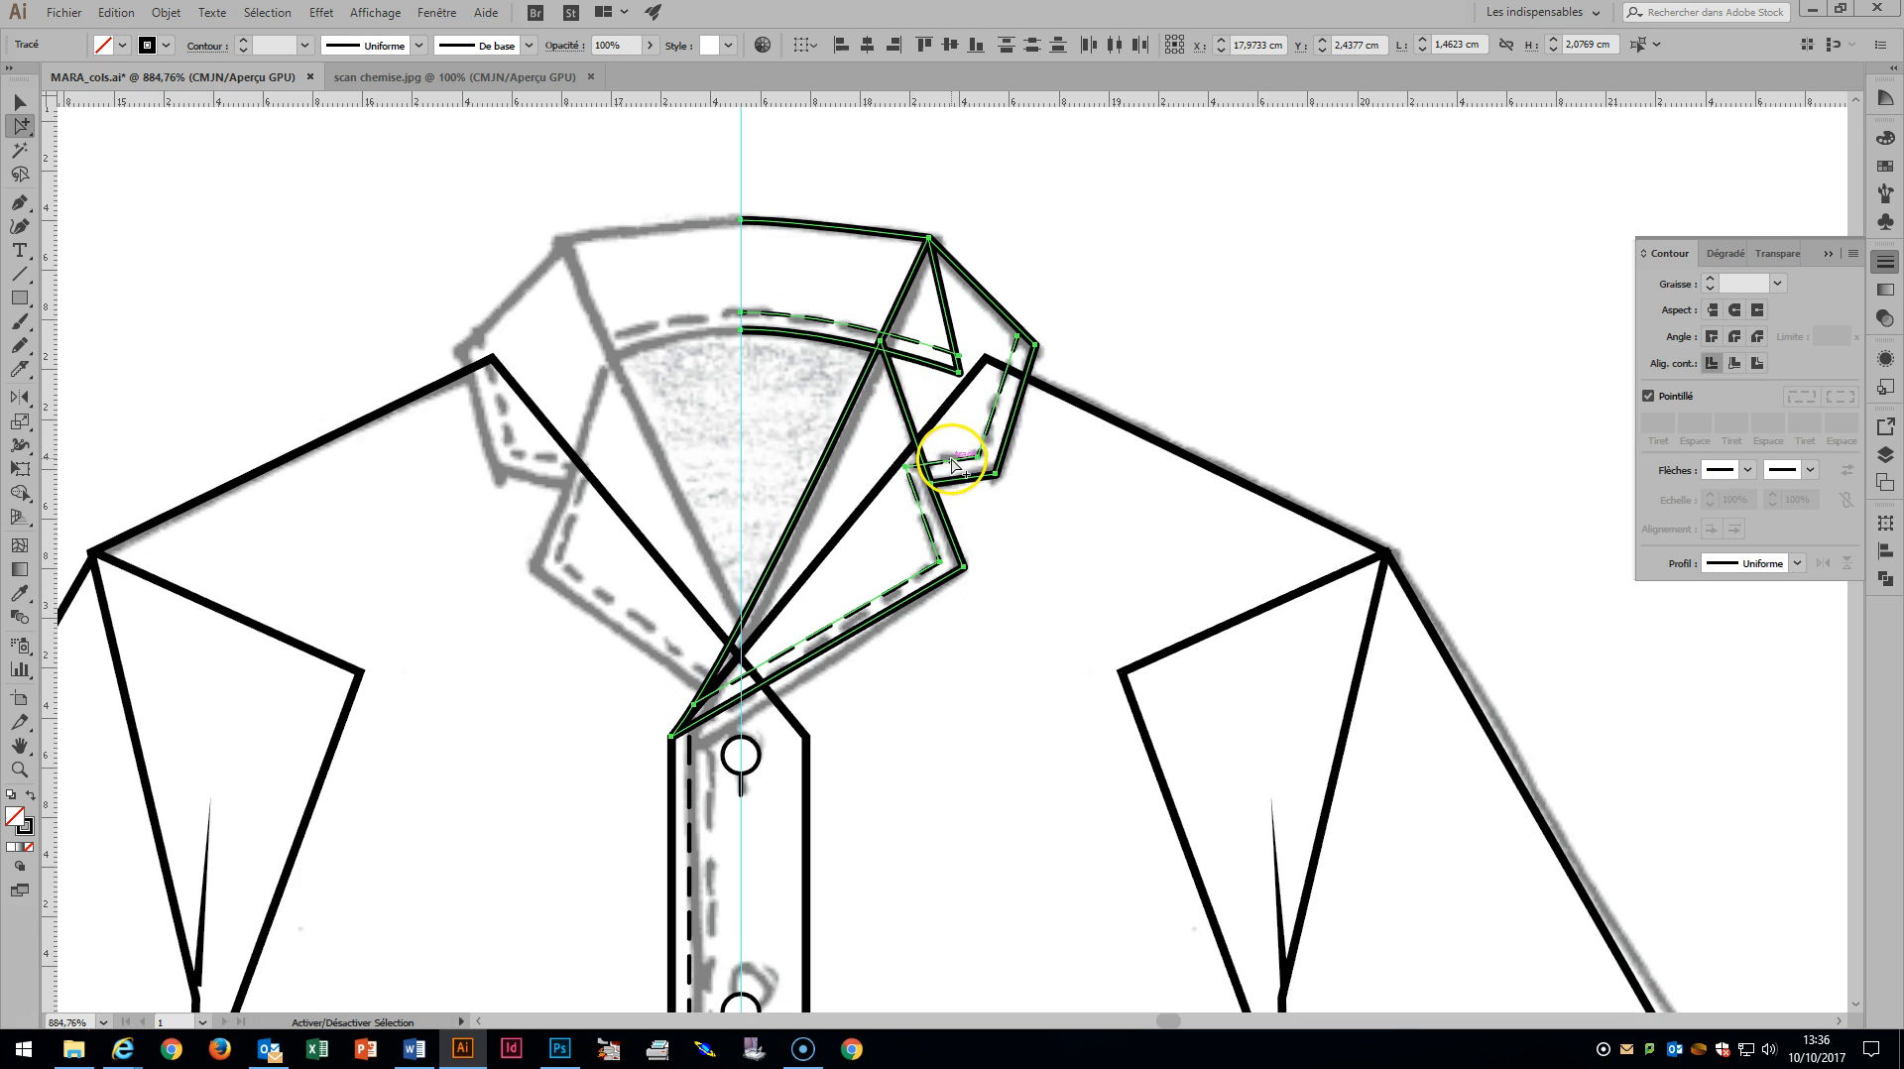
key(o)
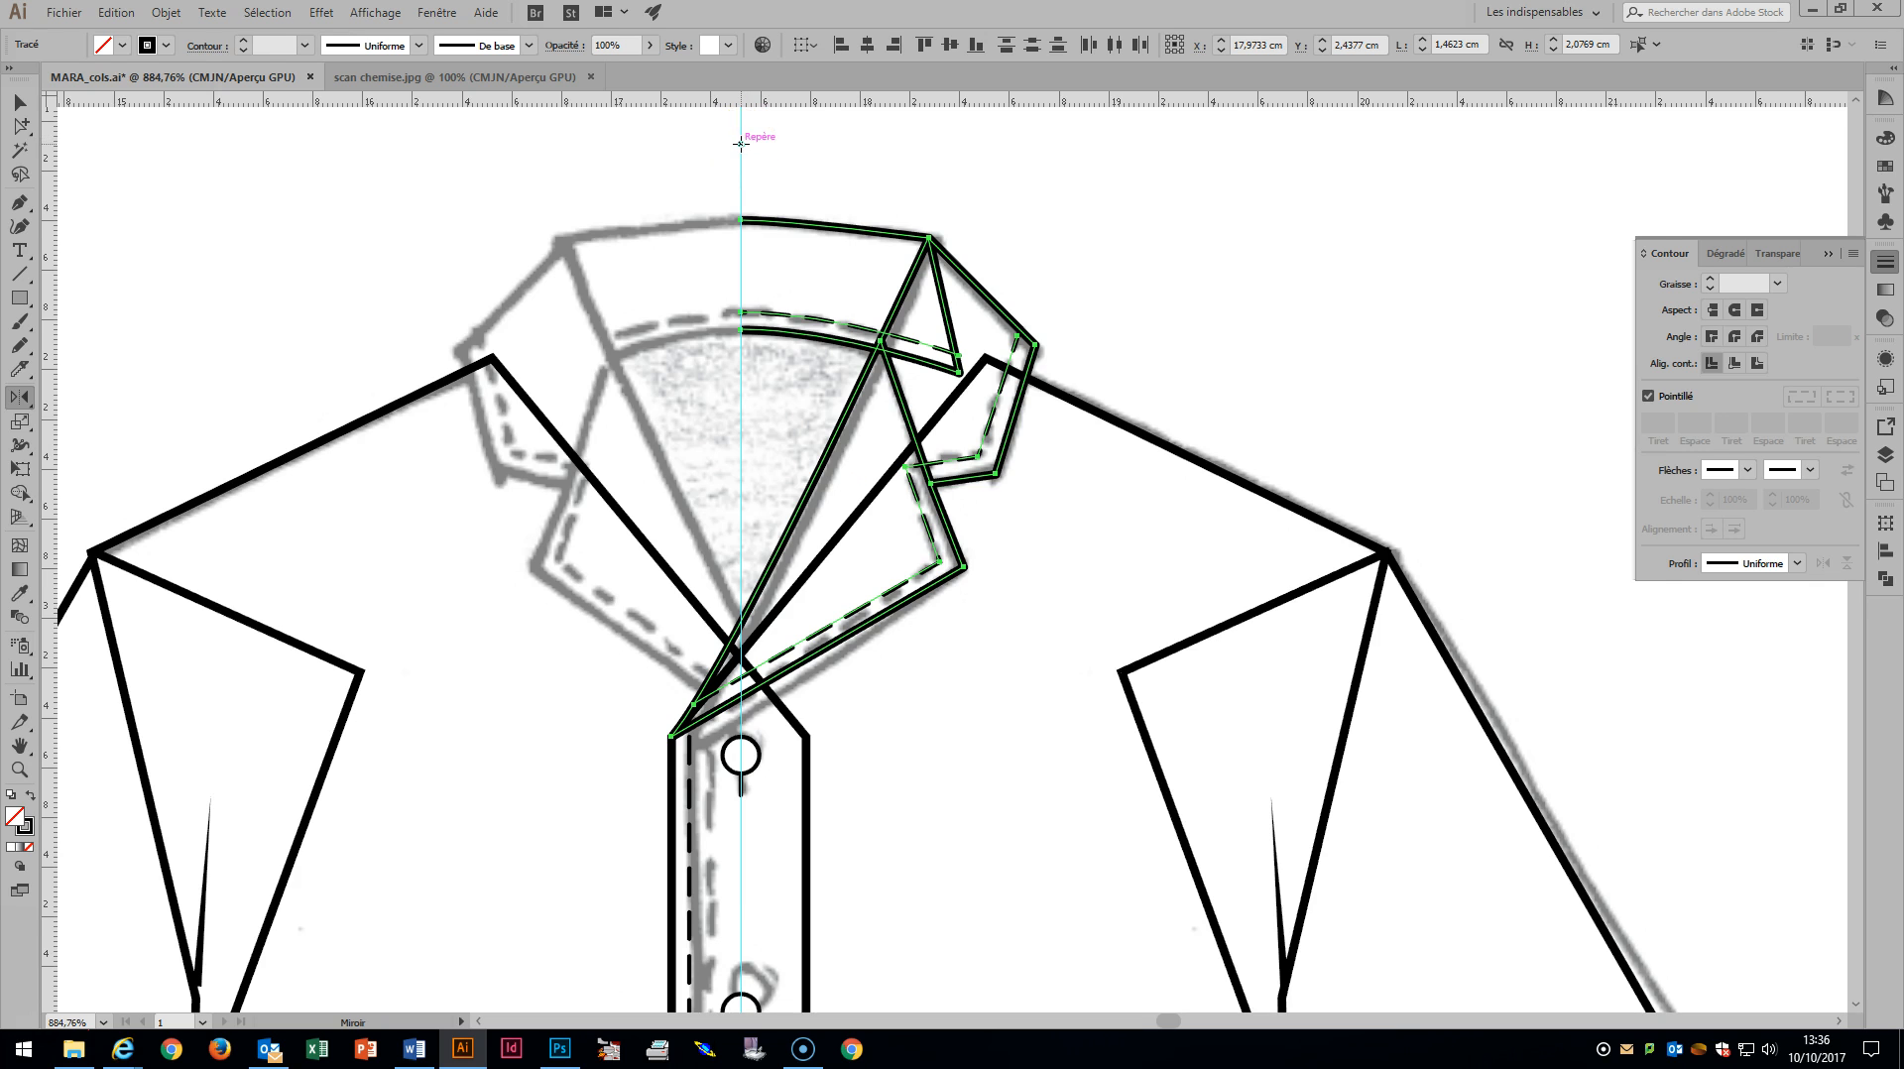
alt+click(740, 143)
click(1356, 524)
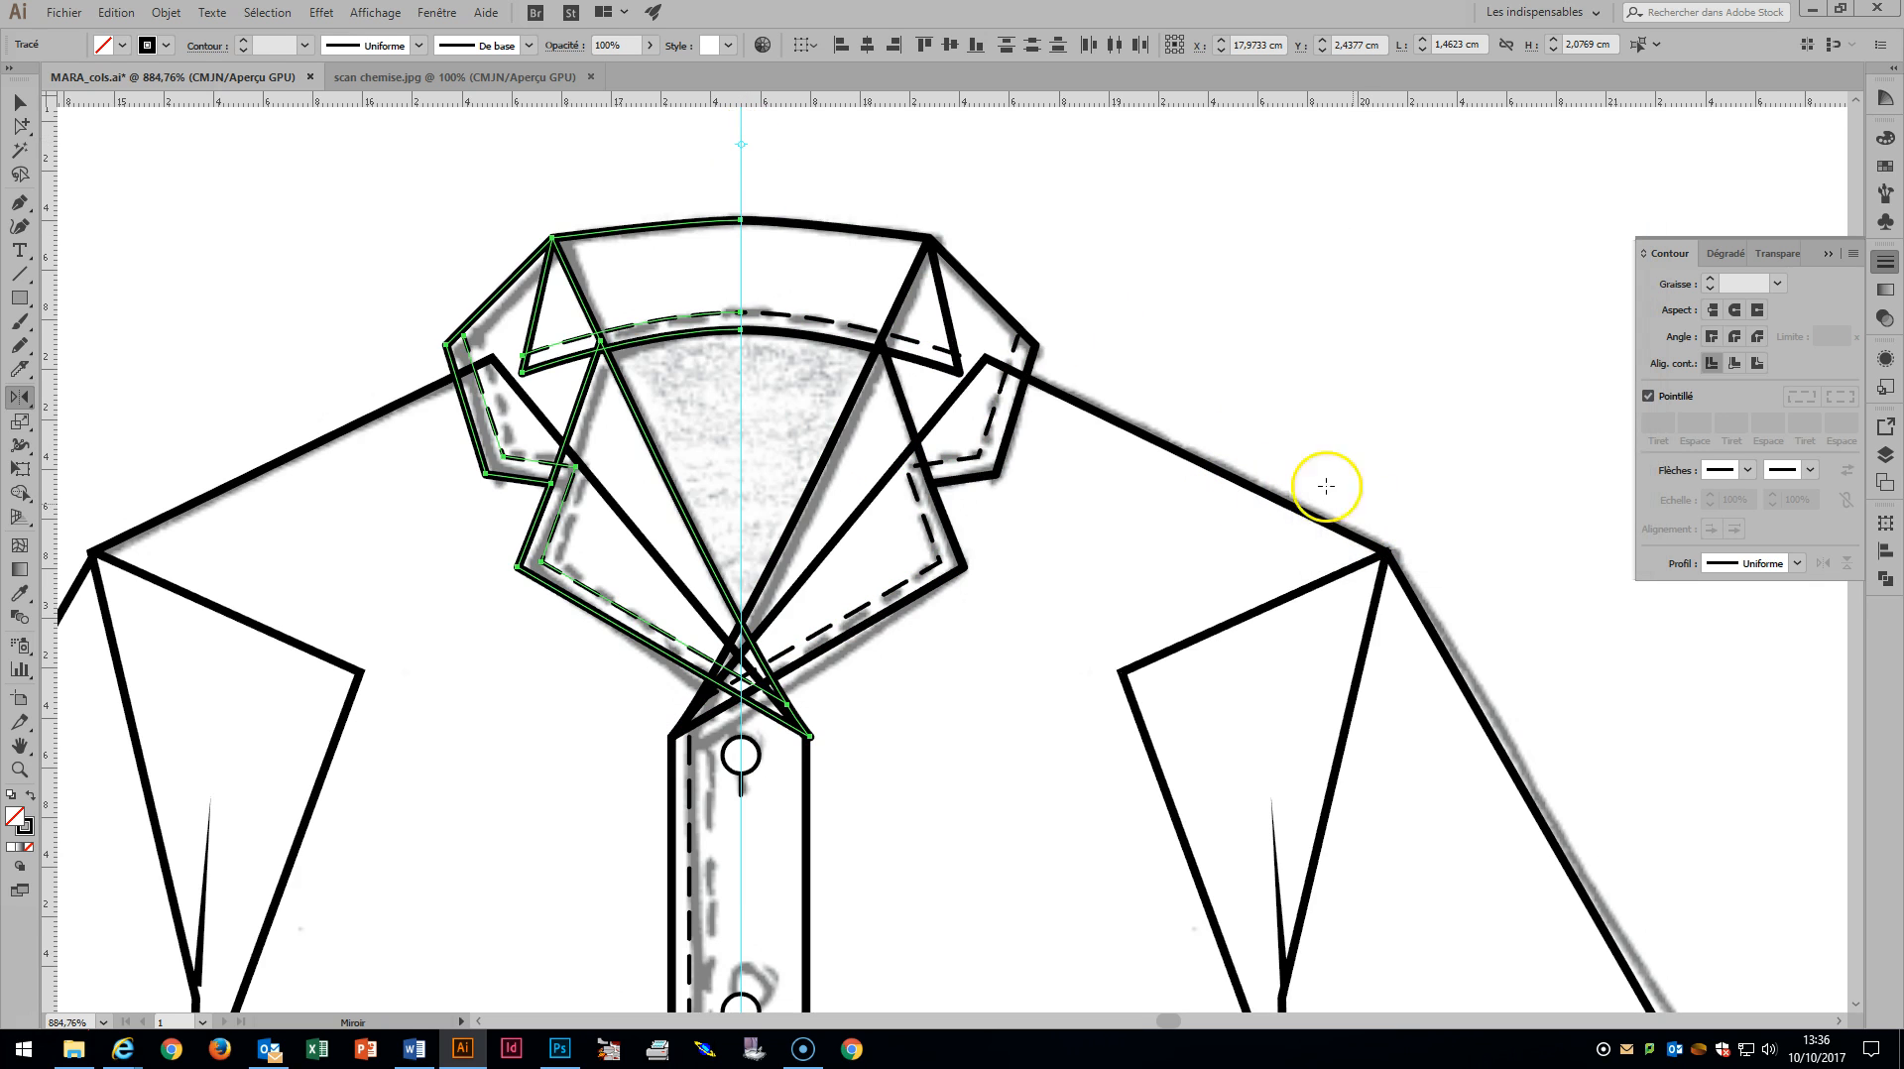
Join the two mirrored halves of the back collar outline, and likewise the two halves of its dashed stitching line.
drag(14, 126, 60, 123)
drag(743, 229, 773, 386)
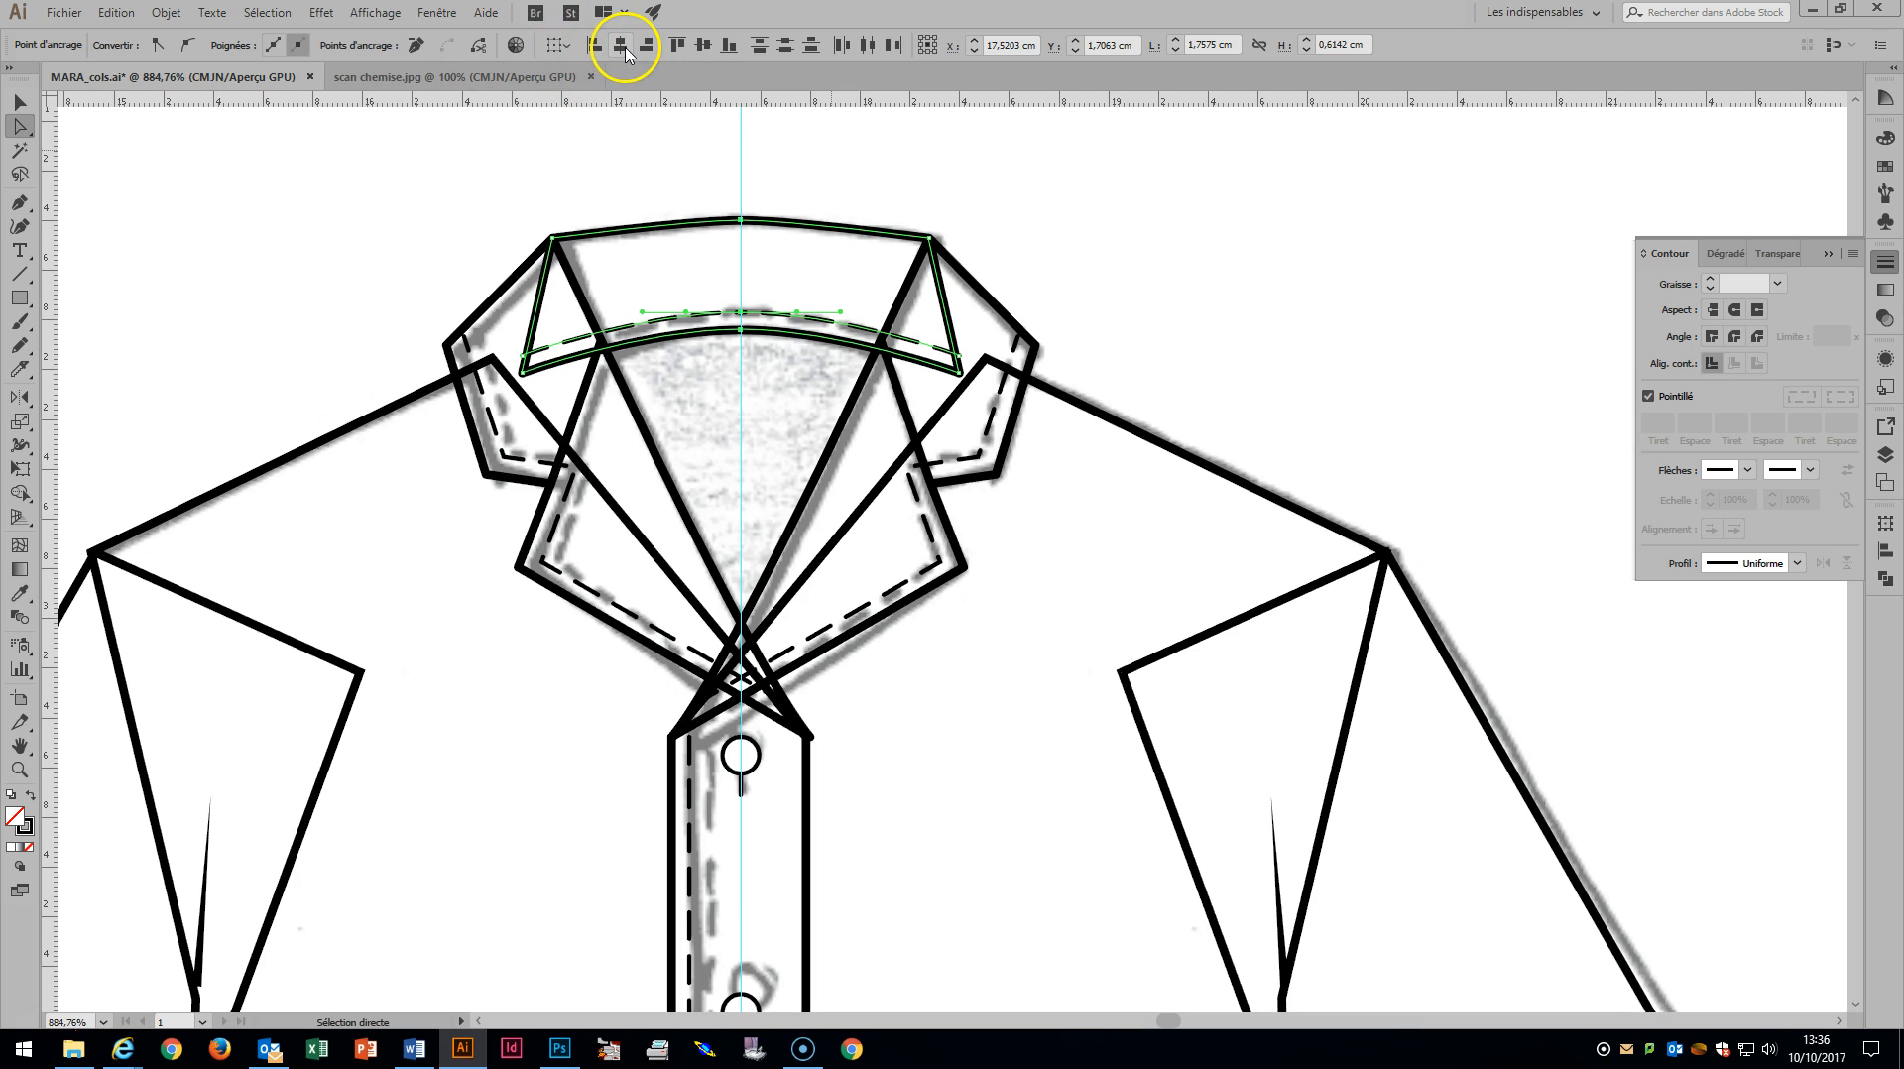
drag(24, 129, 80, 153)
click(529, 181)
click(640, 229)
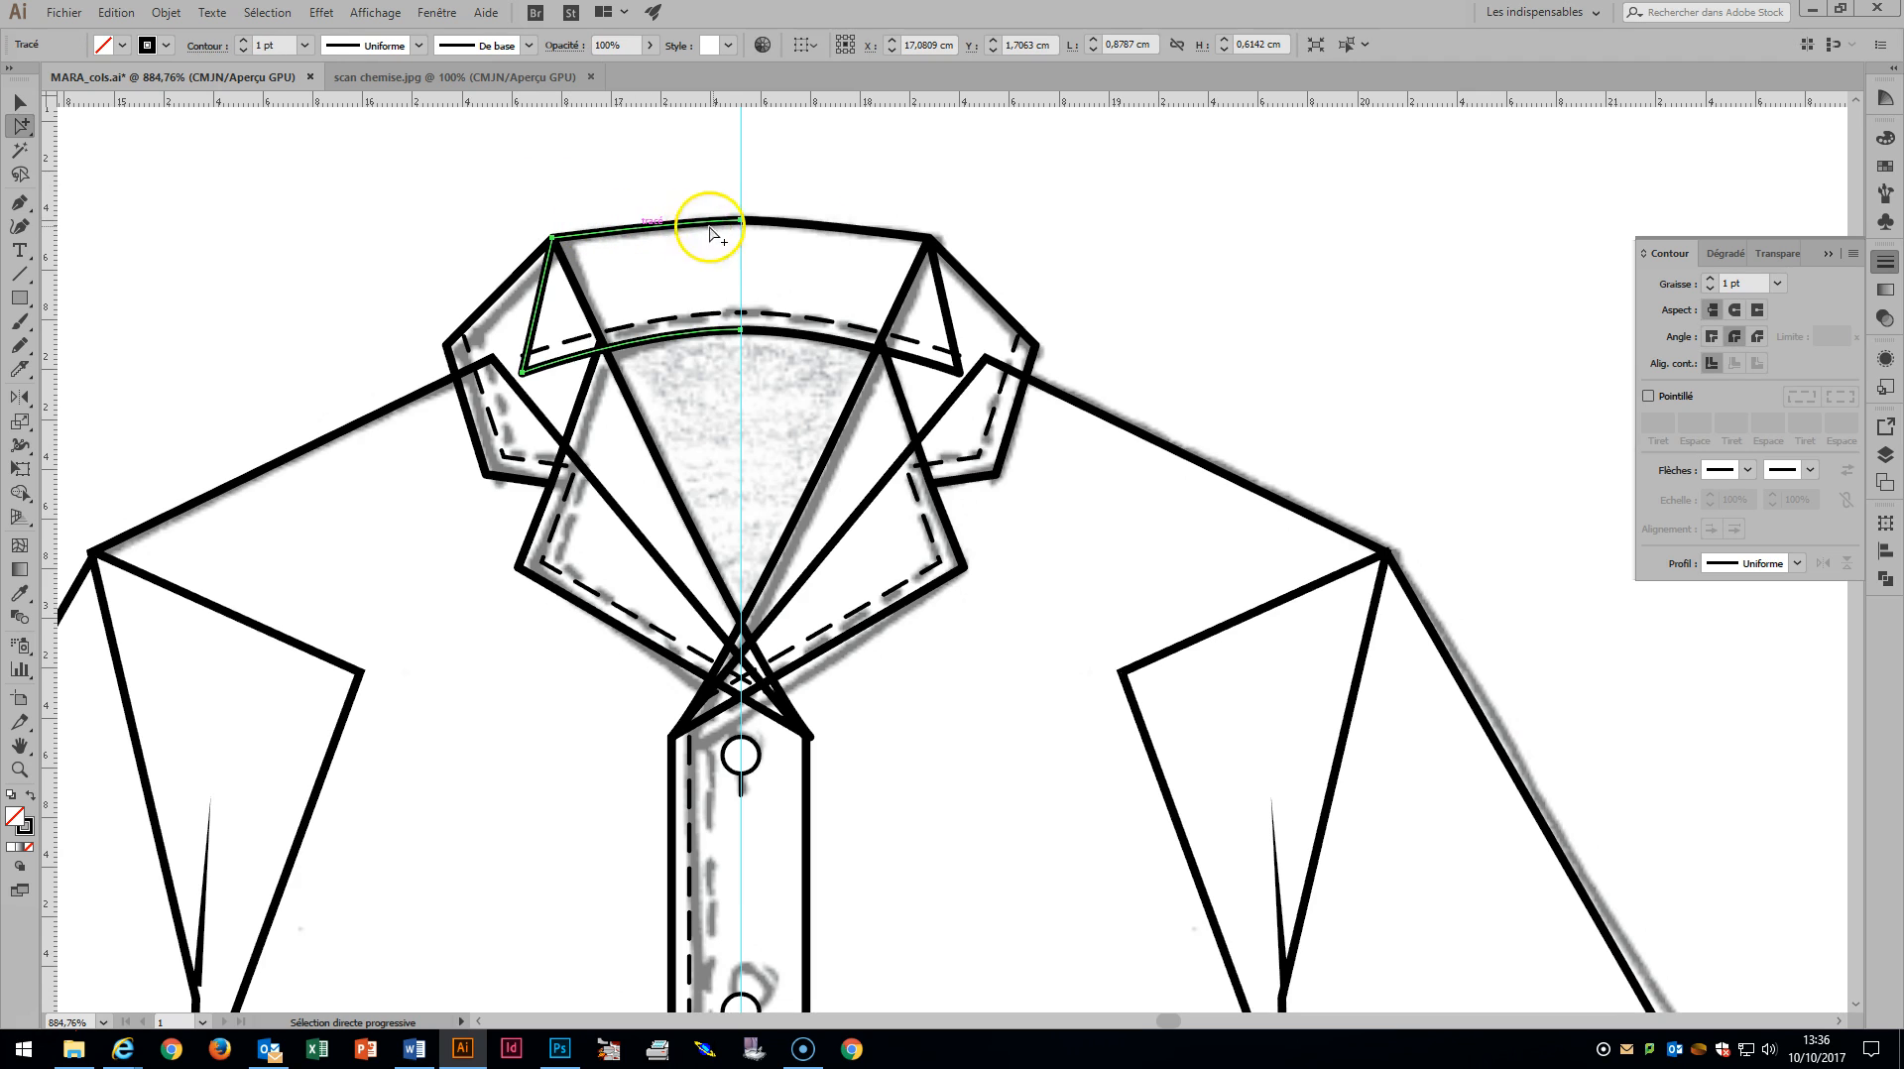
shift+click(857, 230)
key(ctrl)
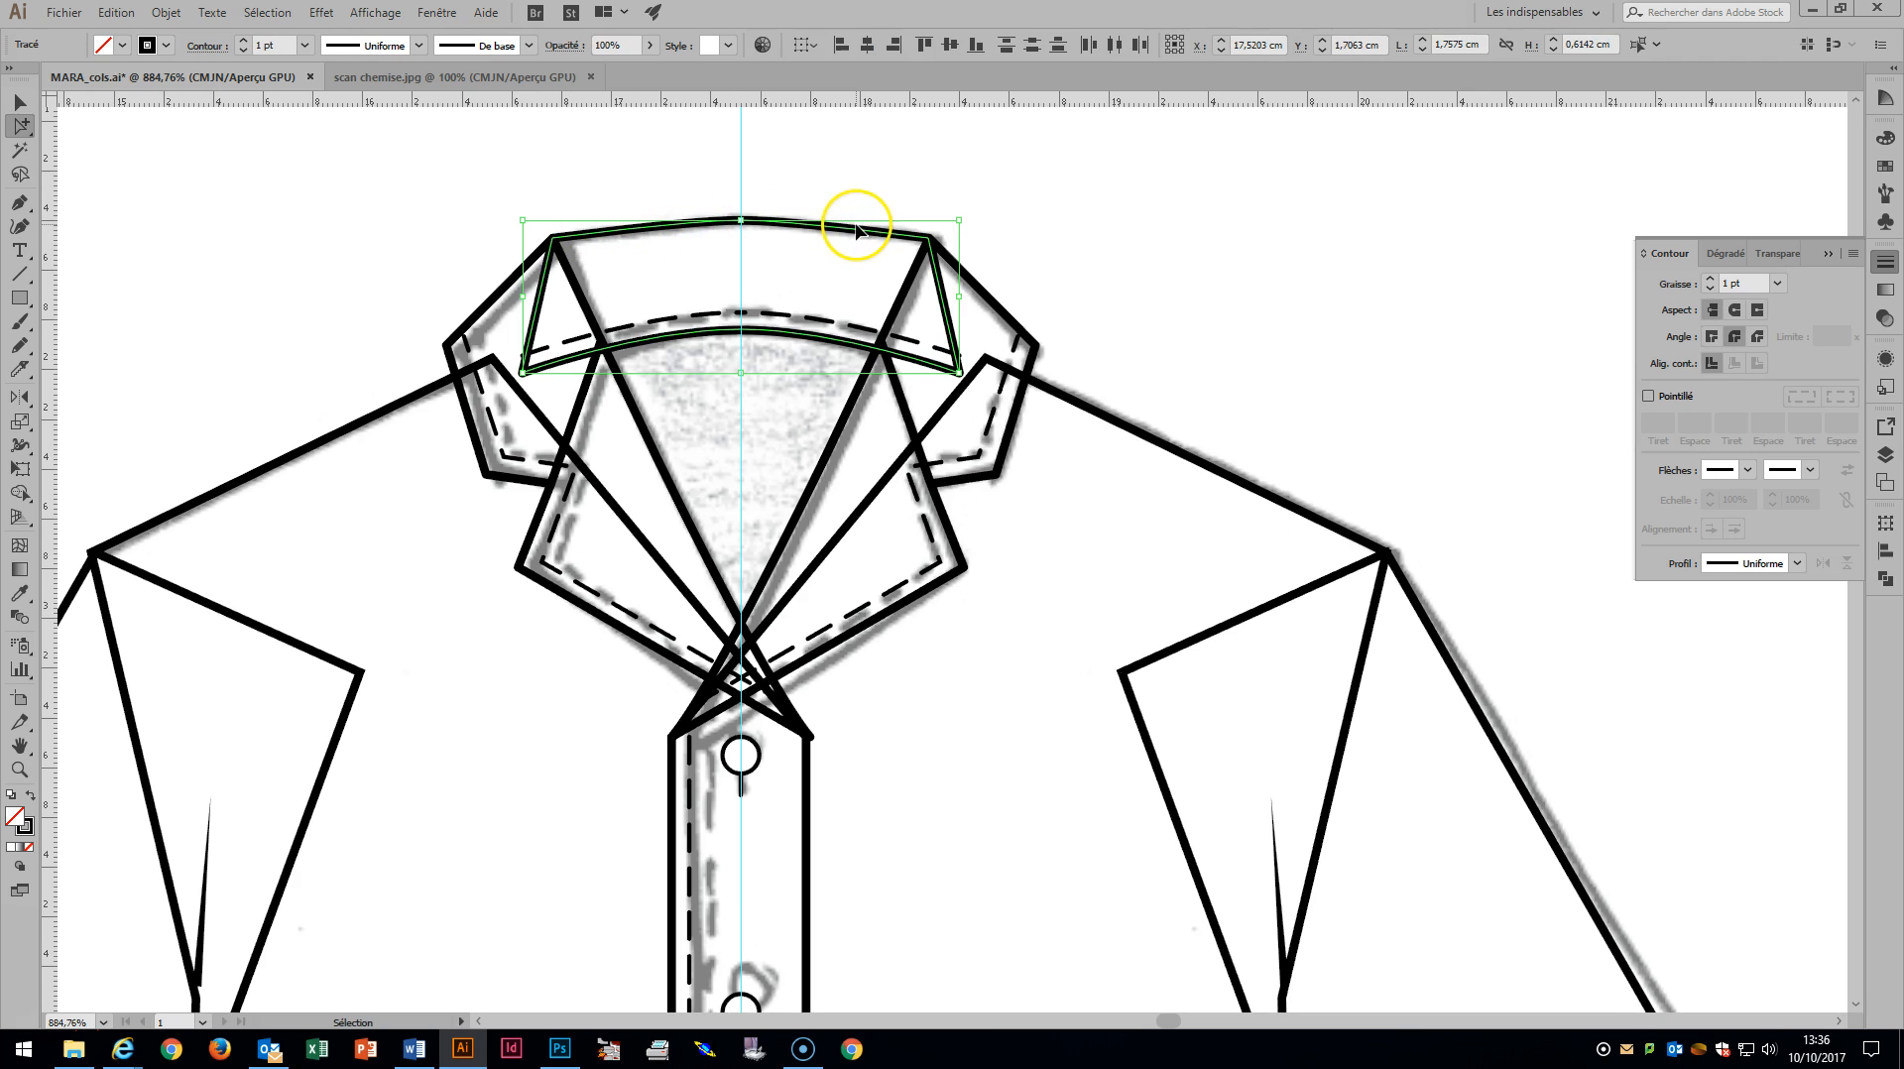
click(702, 307)
shift+click(772, 315)
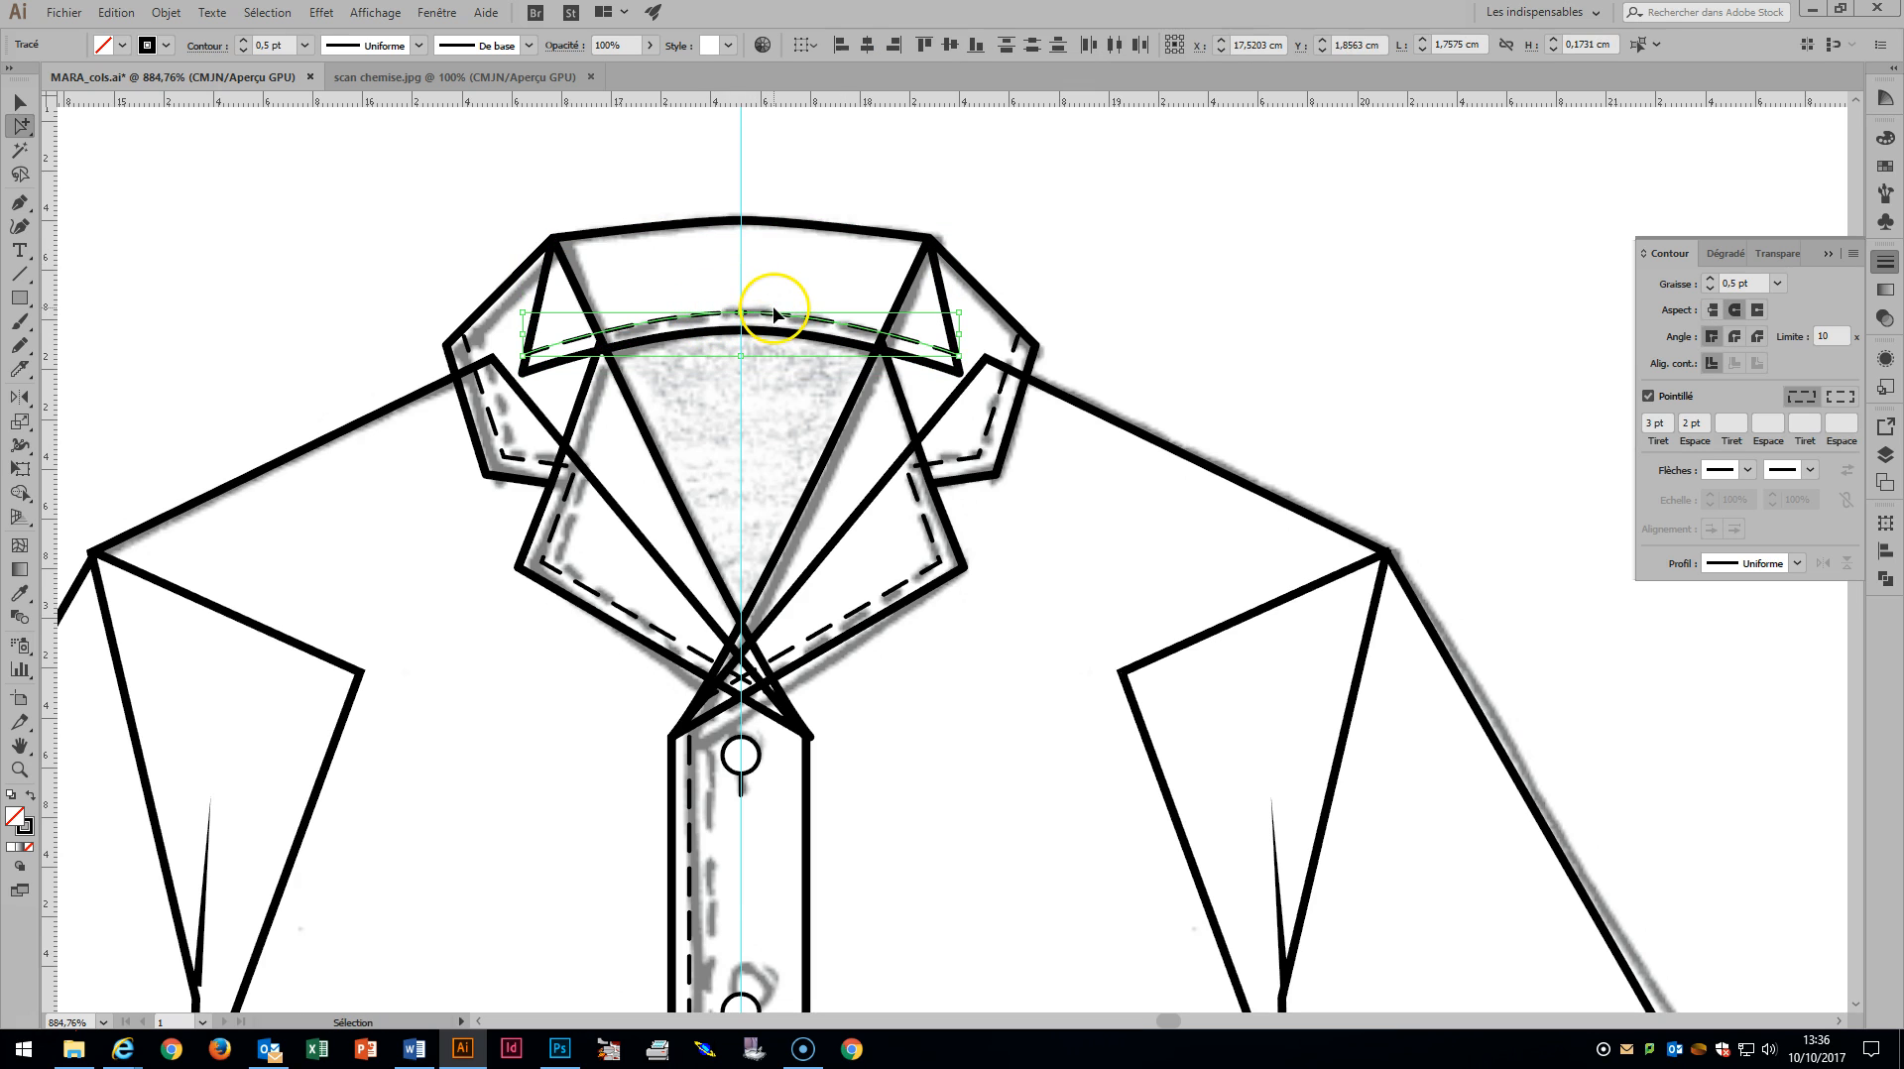
Make three separate groups, each with its stitching: the back collar, the right collar and lapel, and the left collar and lapel.
drag(828, 170, 753, 372)
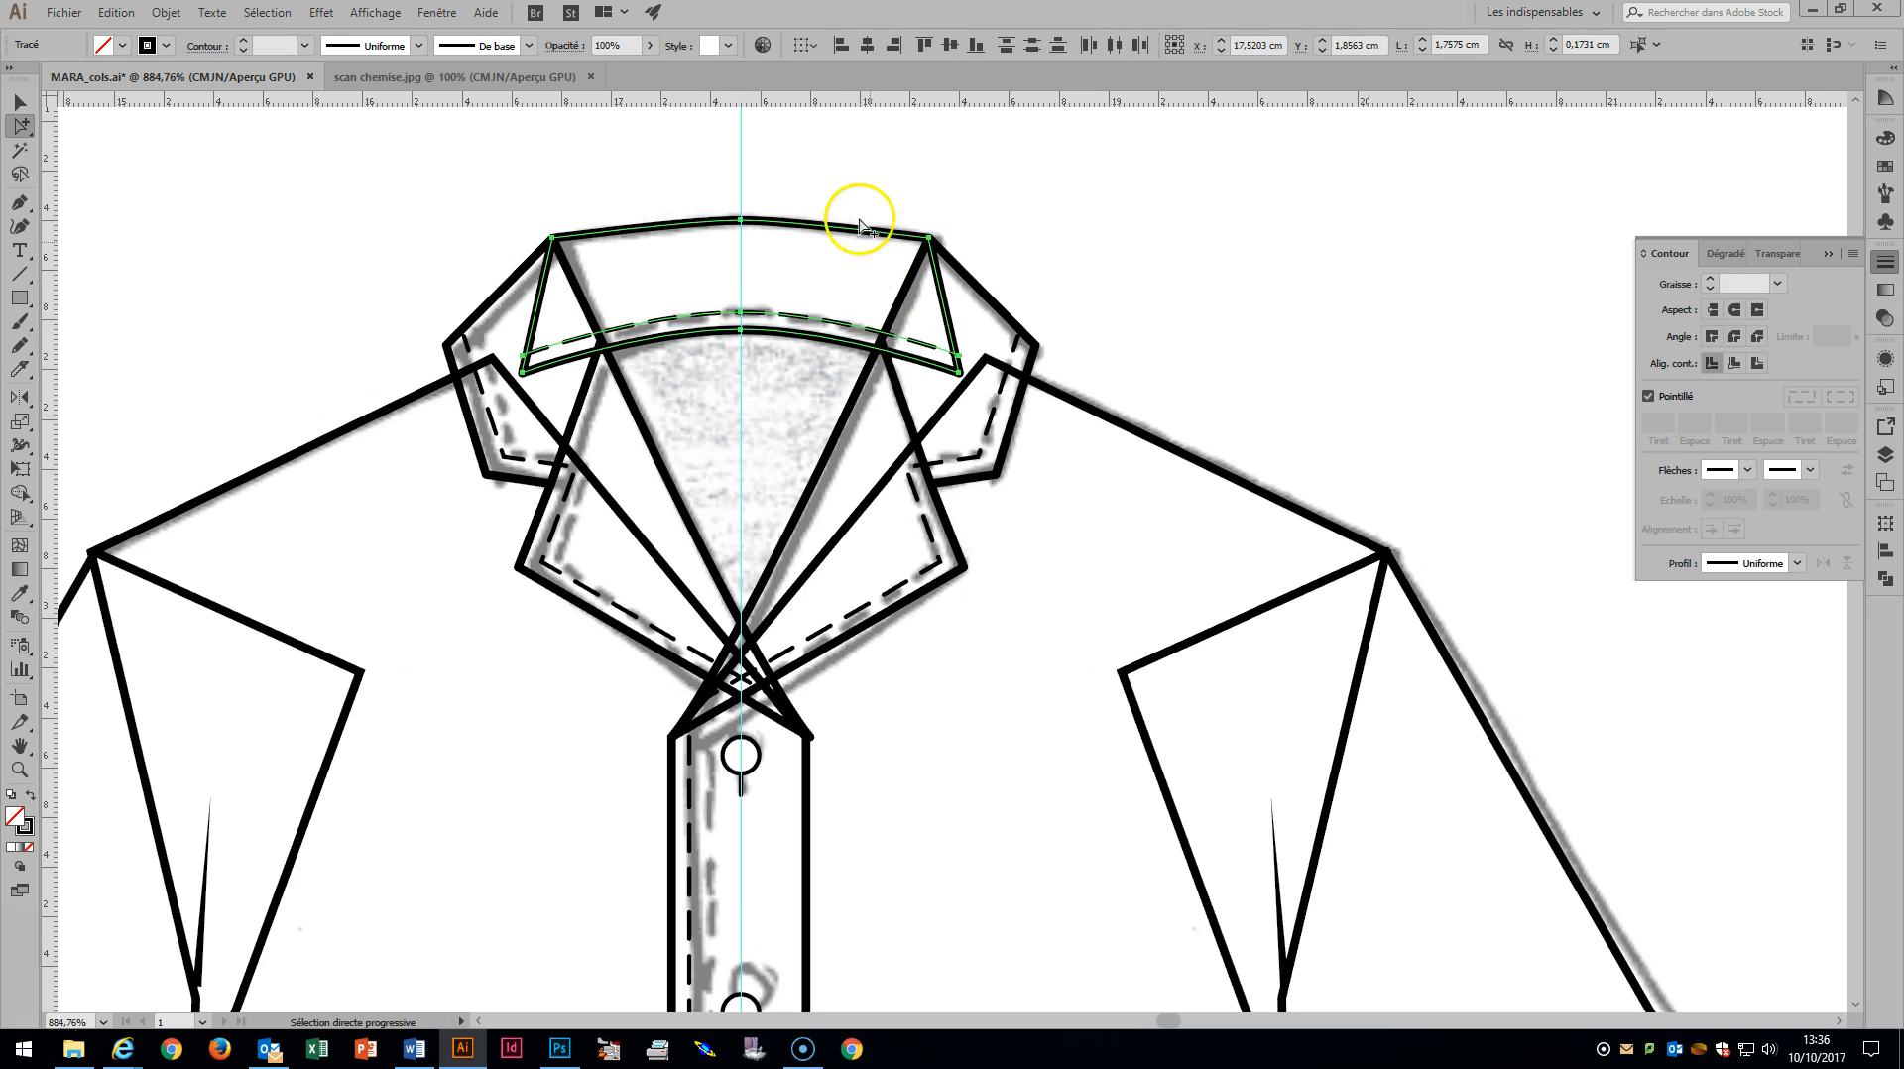
key(ctrl)
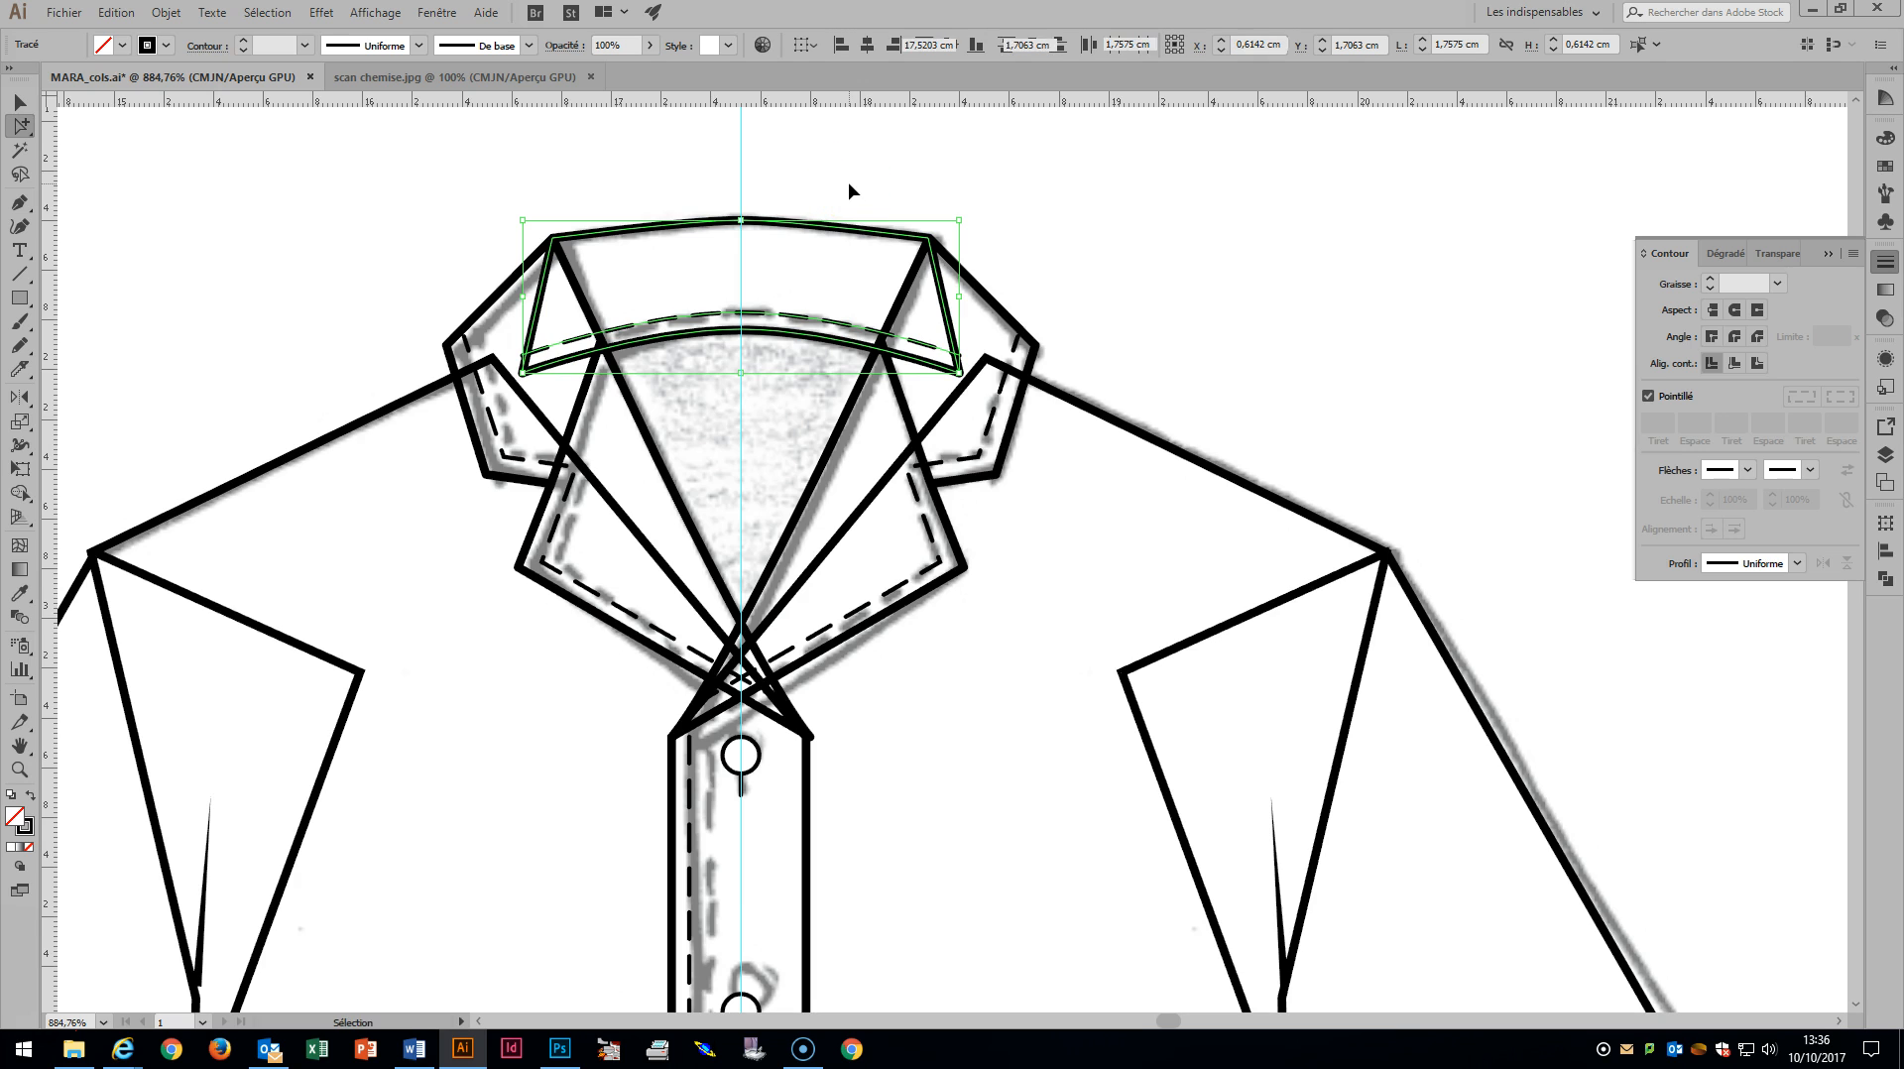
alt+click(1022, 333)
click(1023, 332)
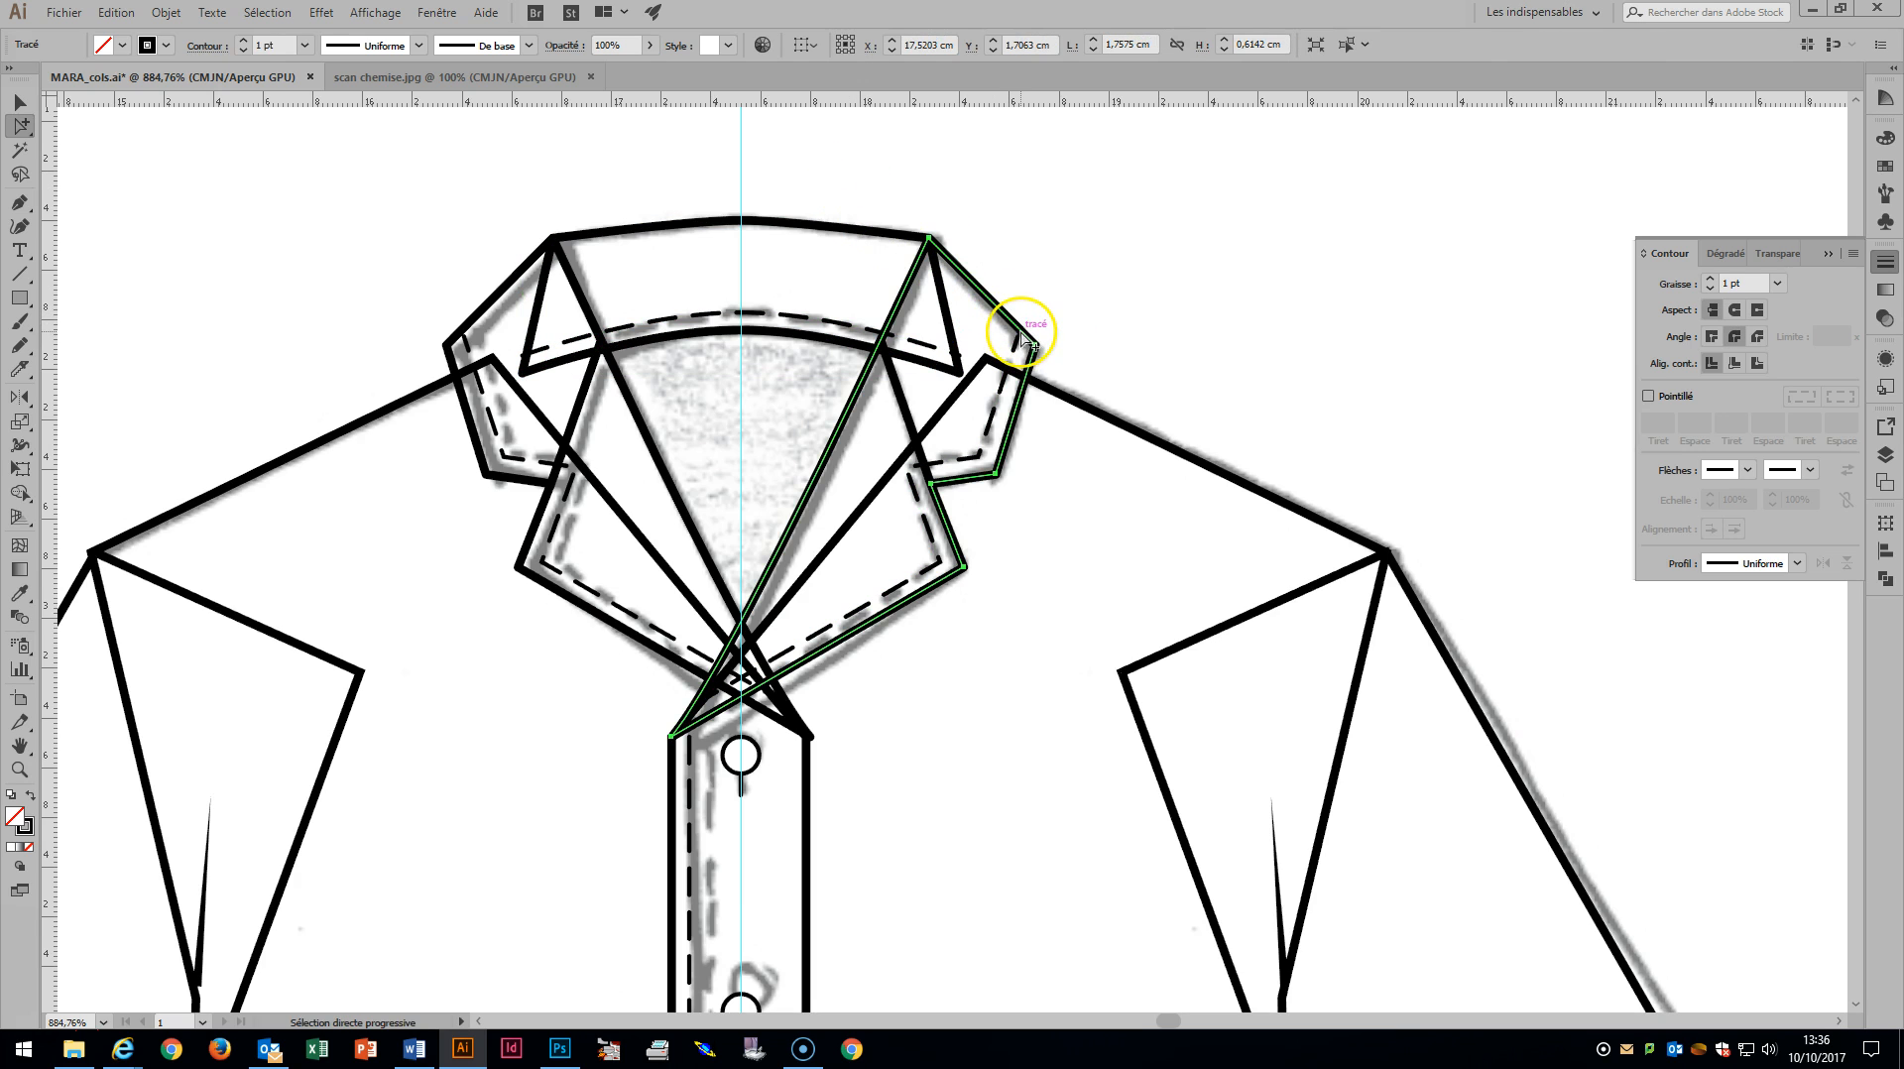
shift+click(1013, 348)
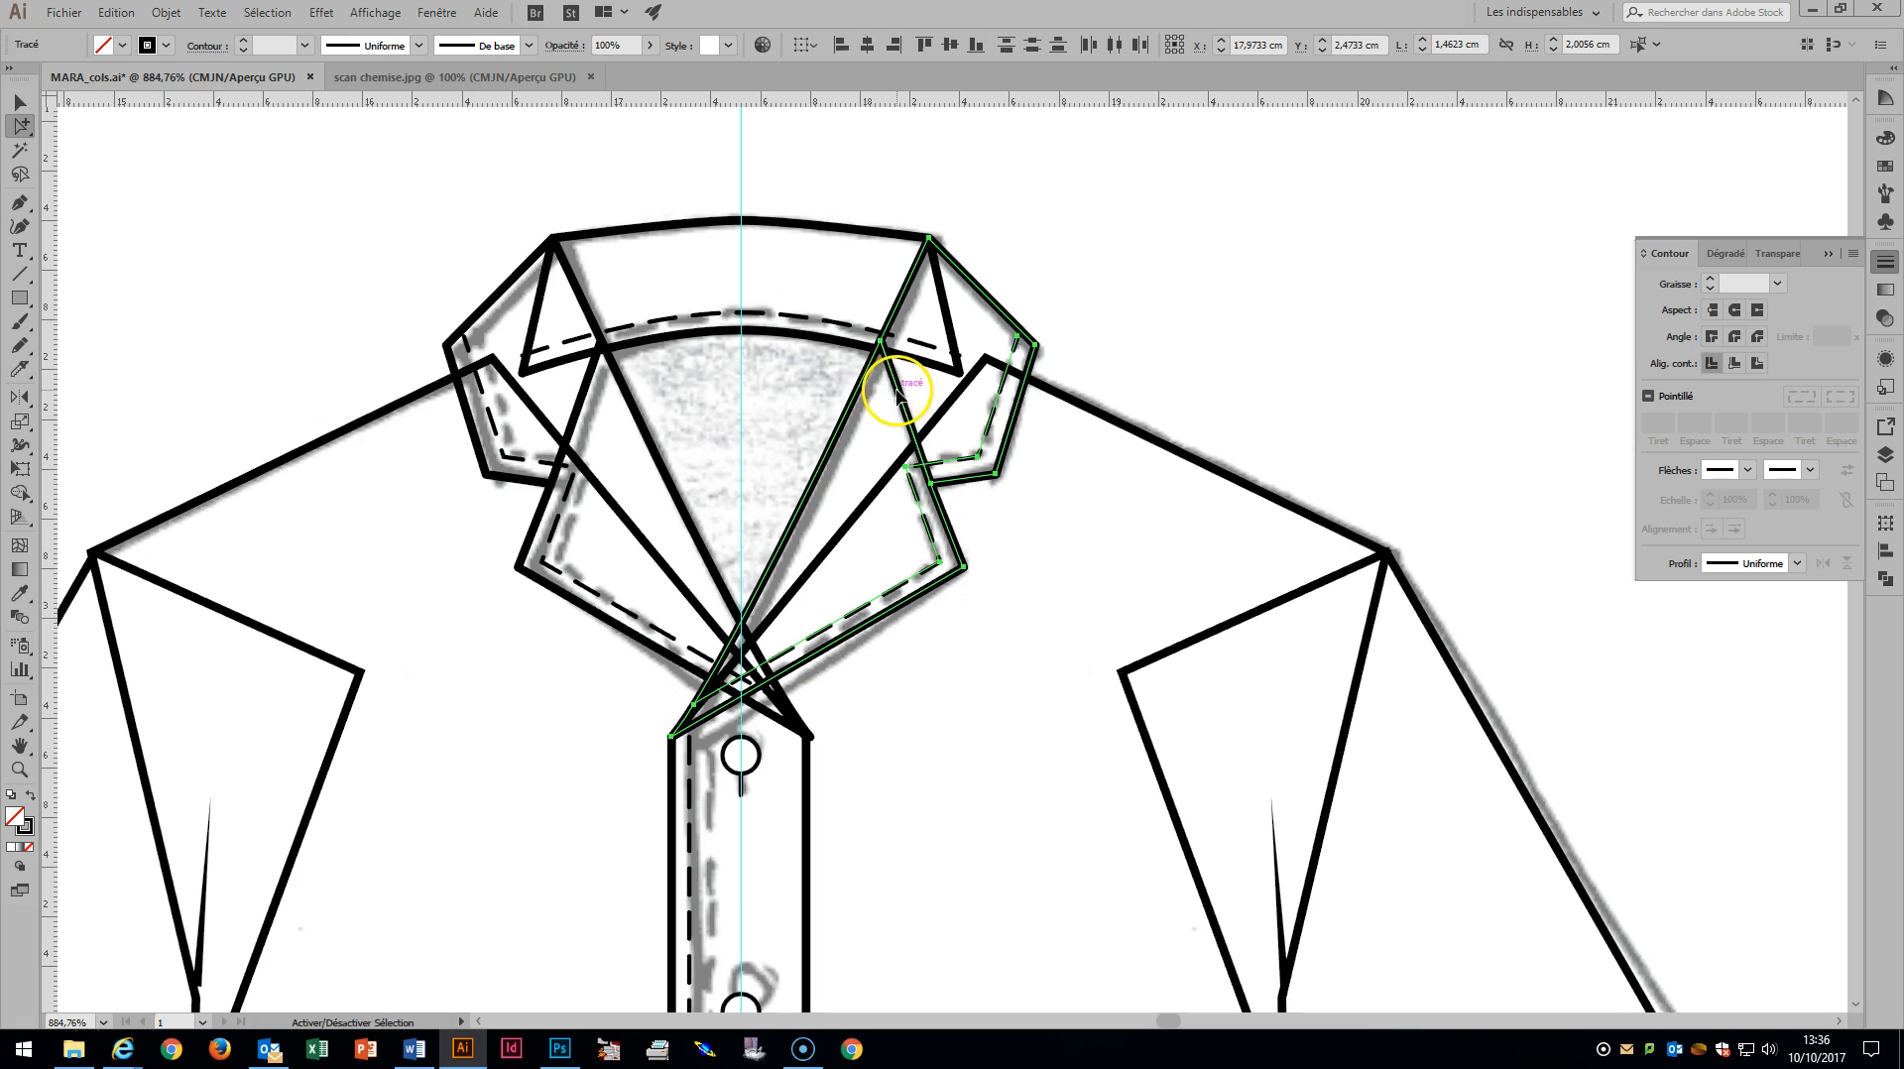
key(ctrl)
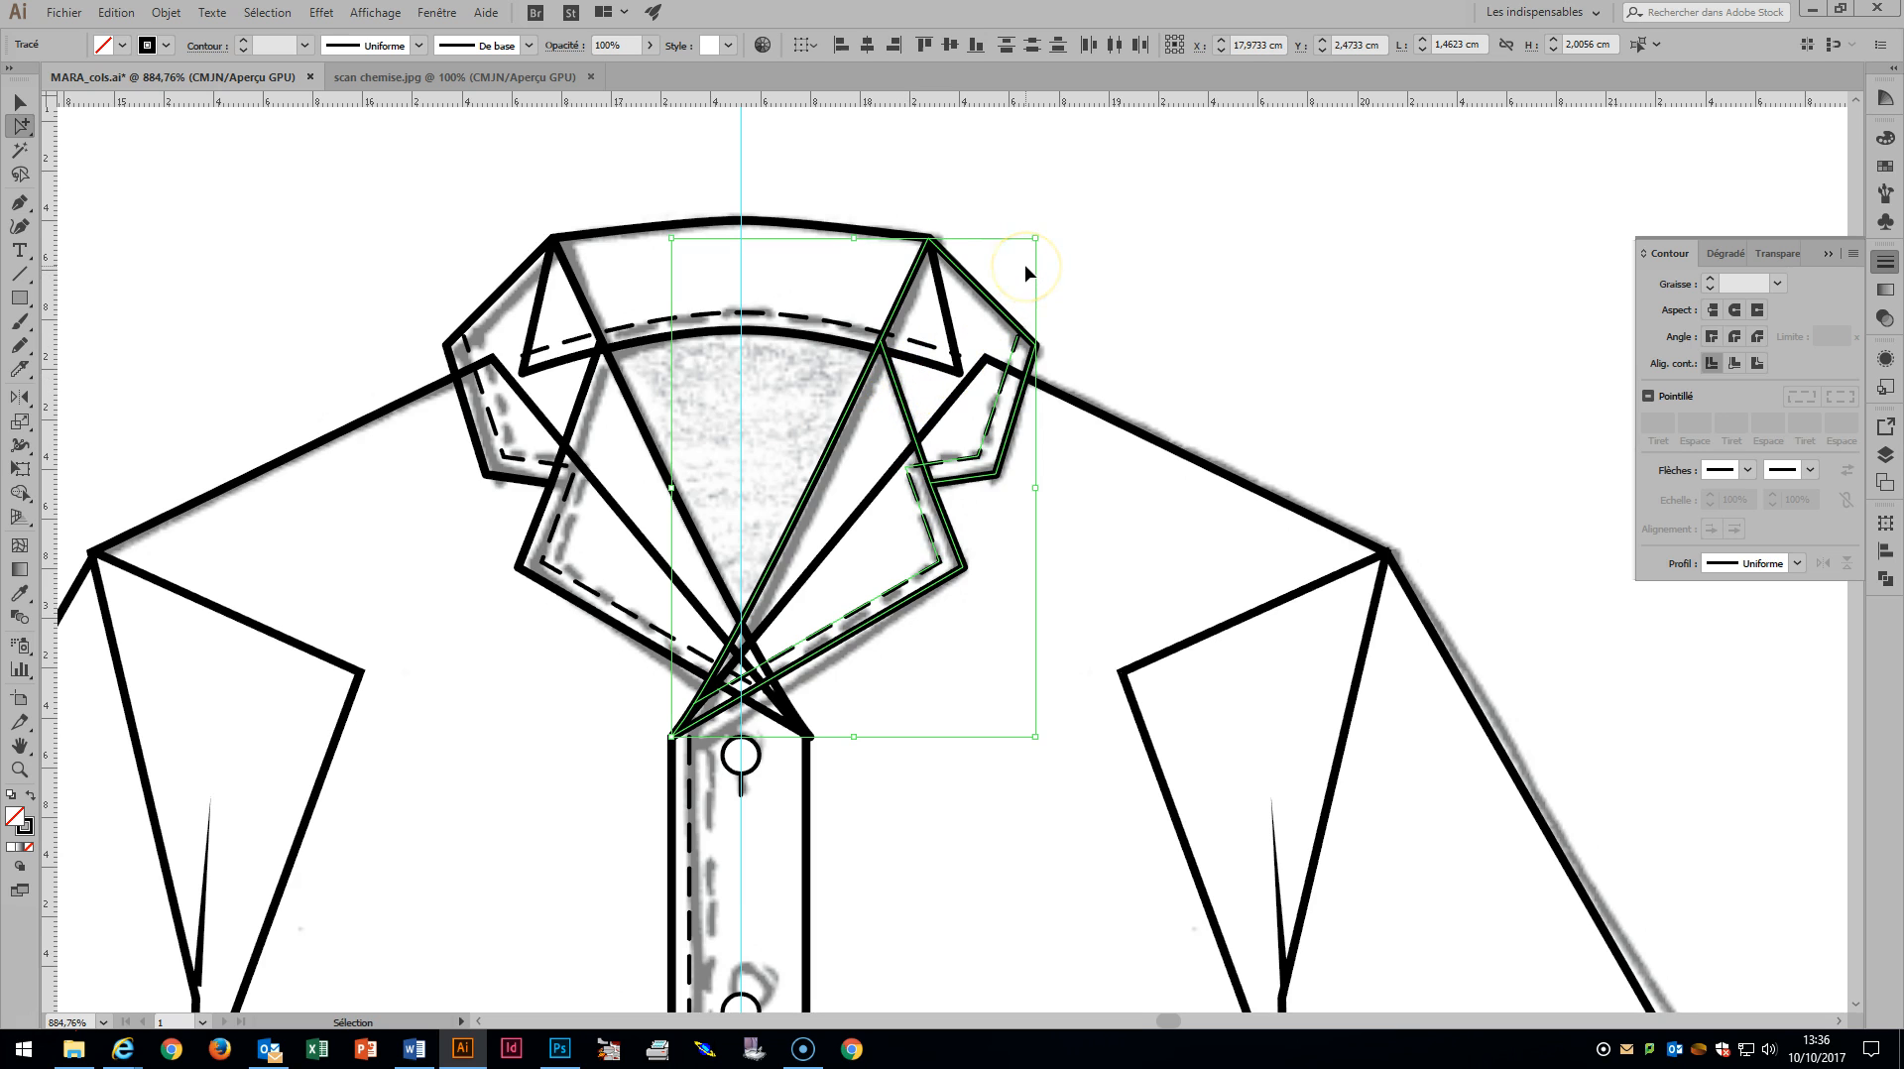
alt+shift+click(486, 309)
click(485, 307)
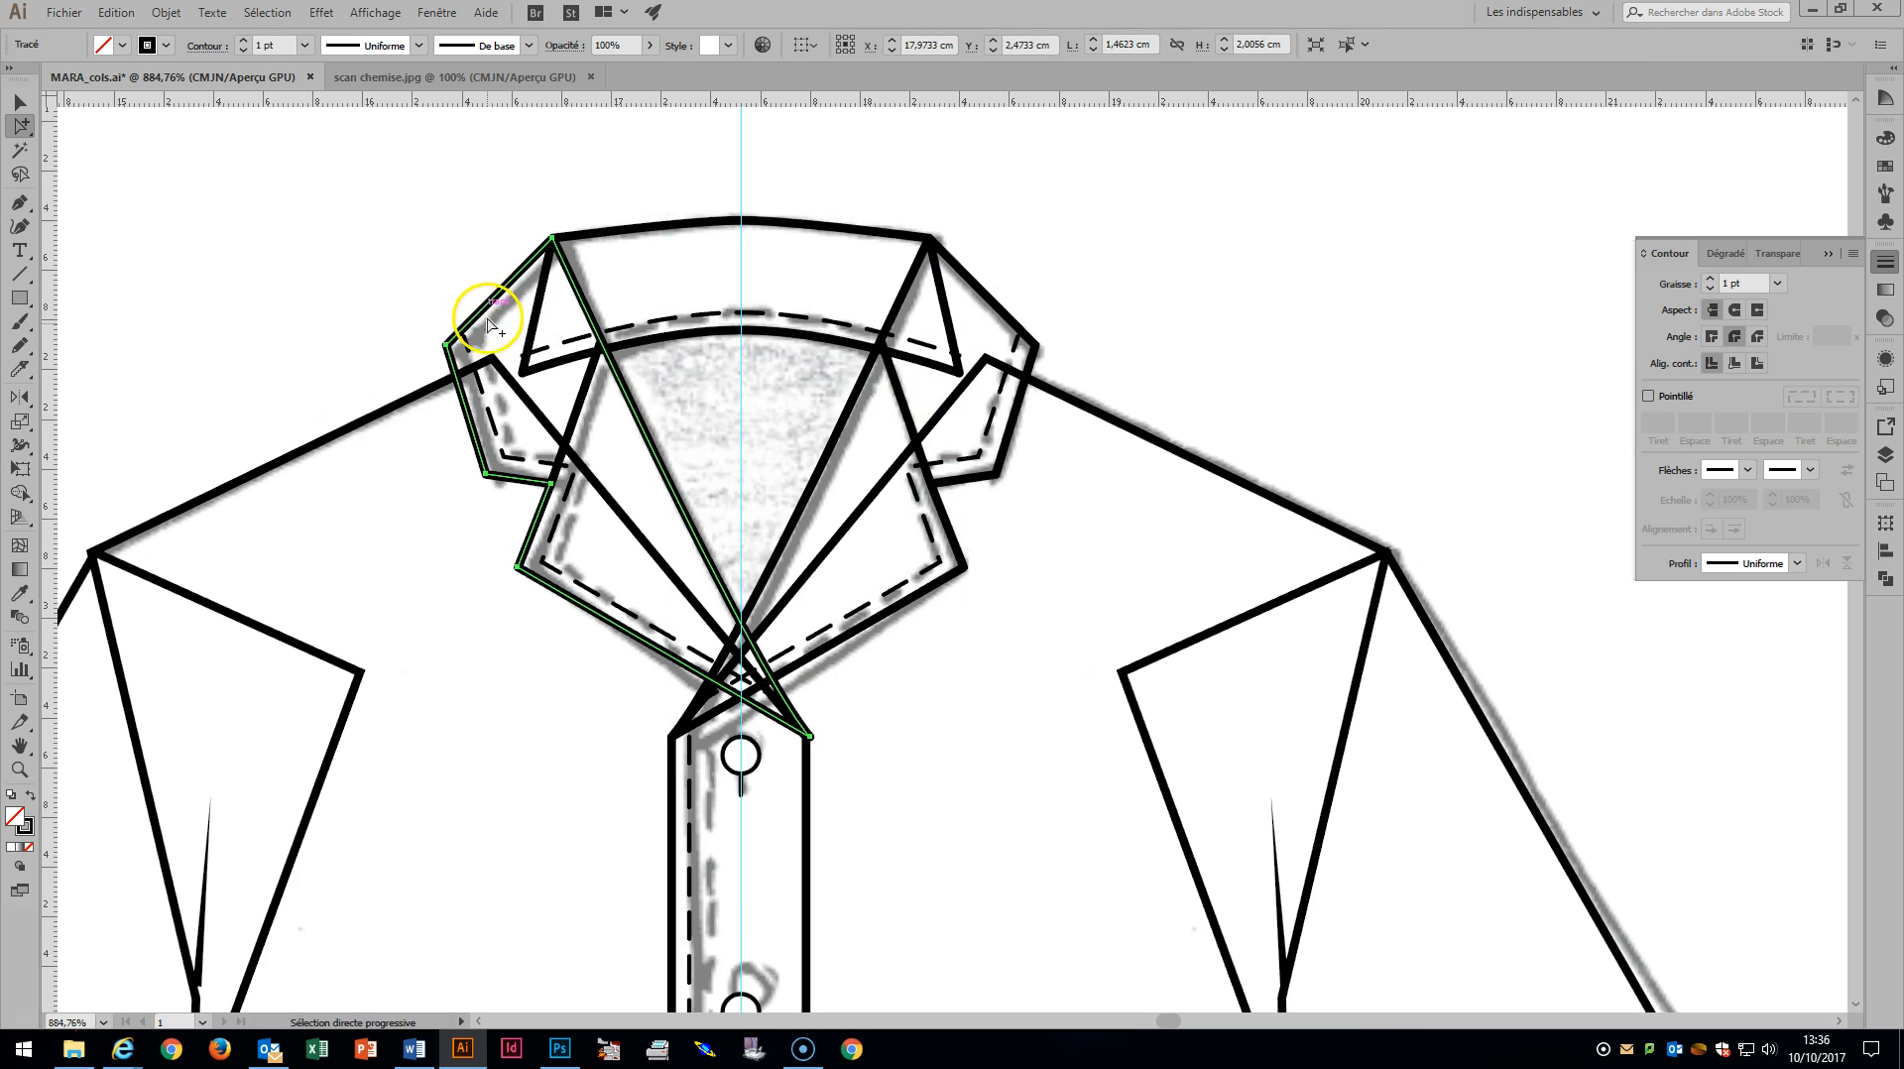
shift+click(468, 350)
alt+shift+click(587, 421)
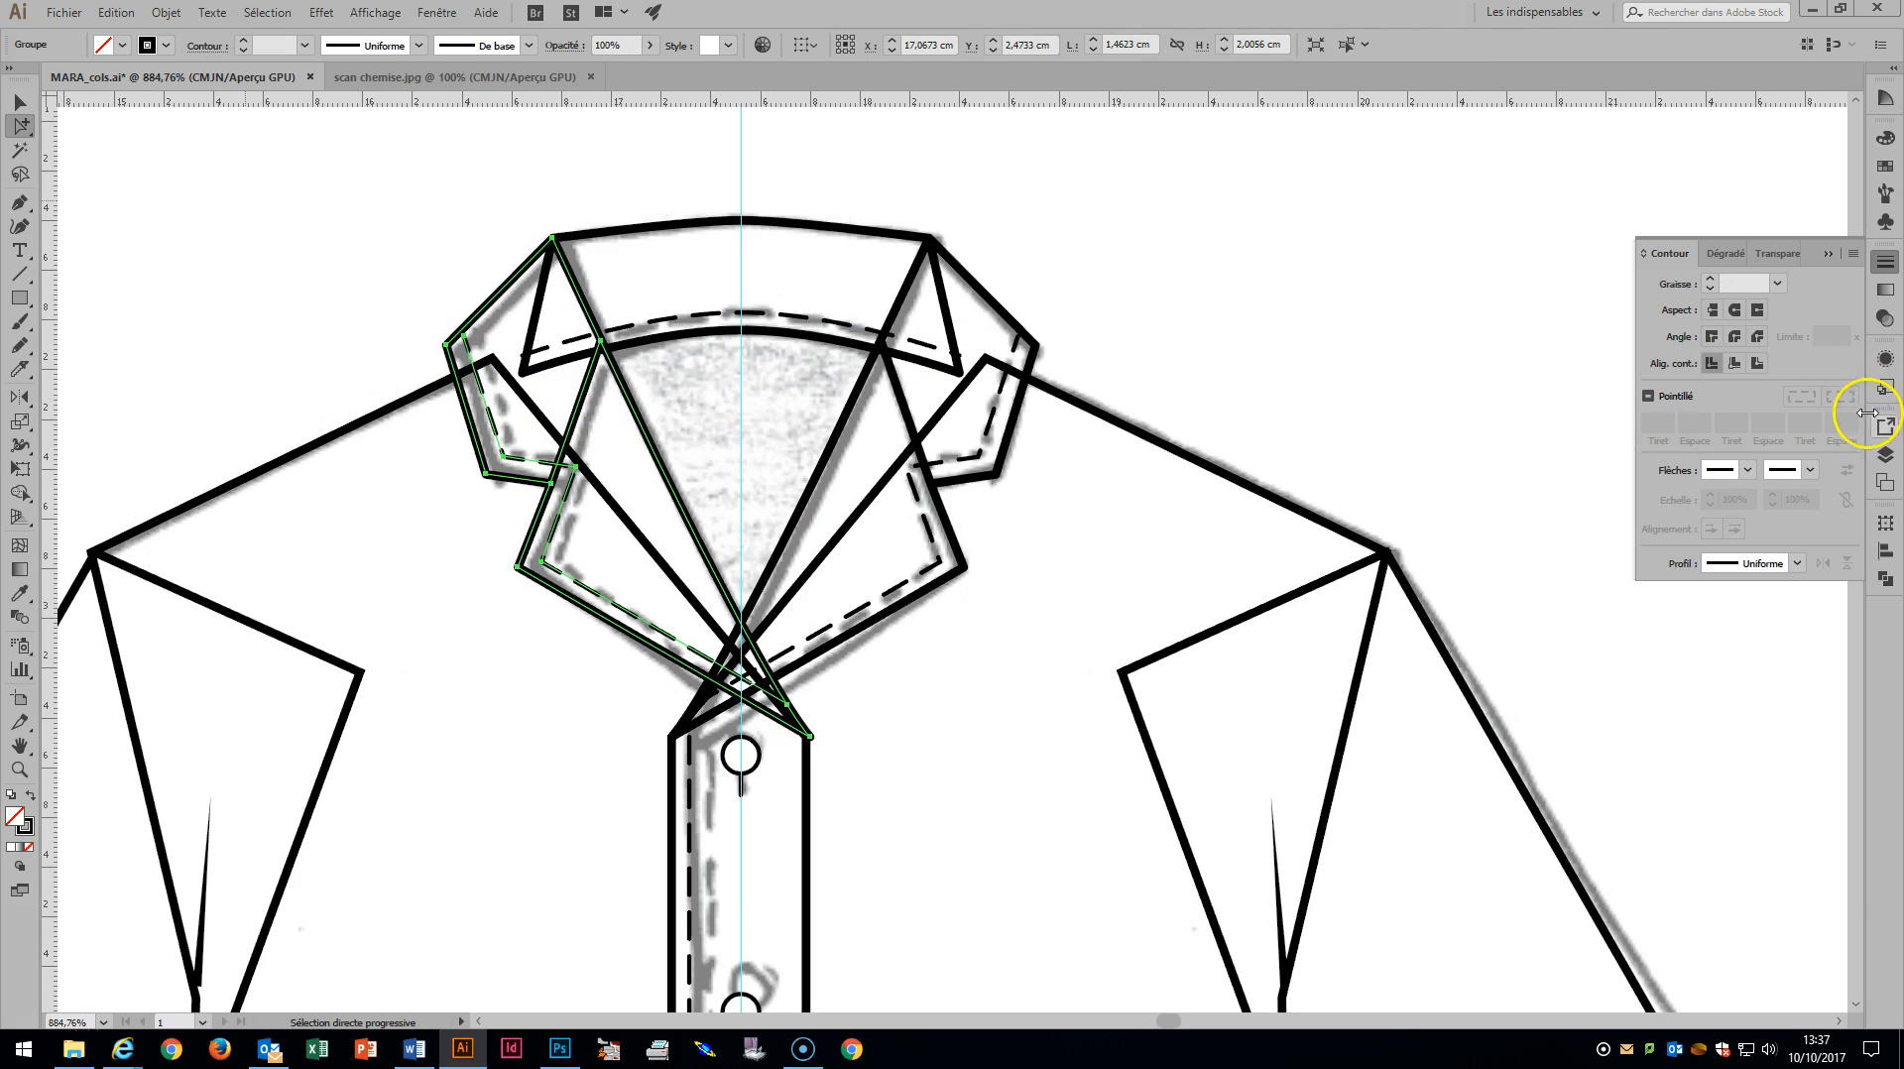
Group the back collar, left lapel and right lapel groups together and name the new group "col".
click(1884, 453)
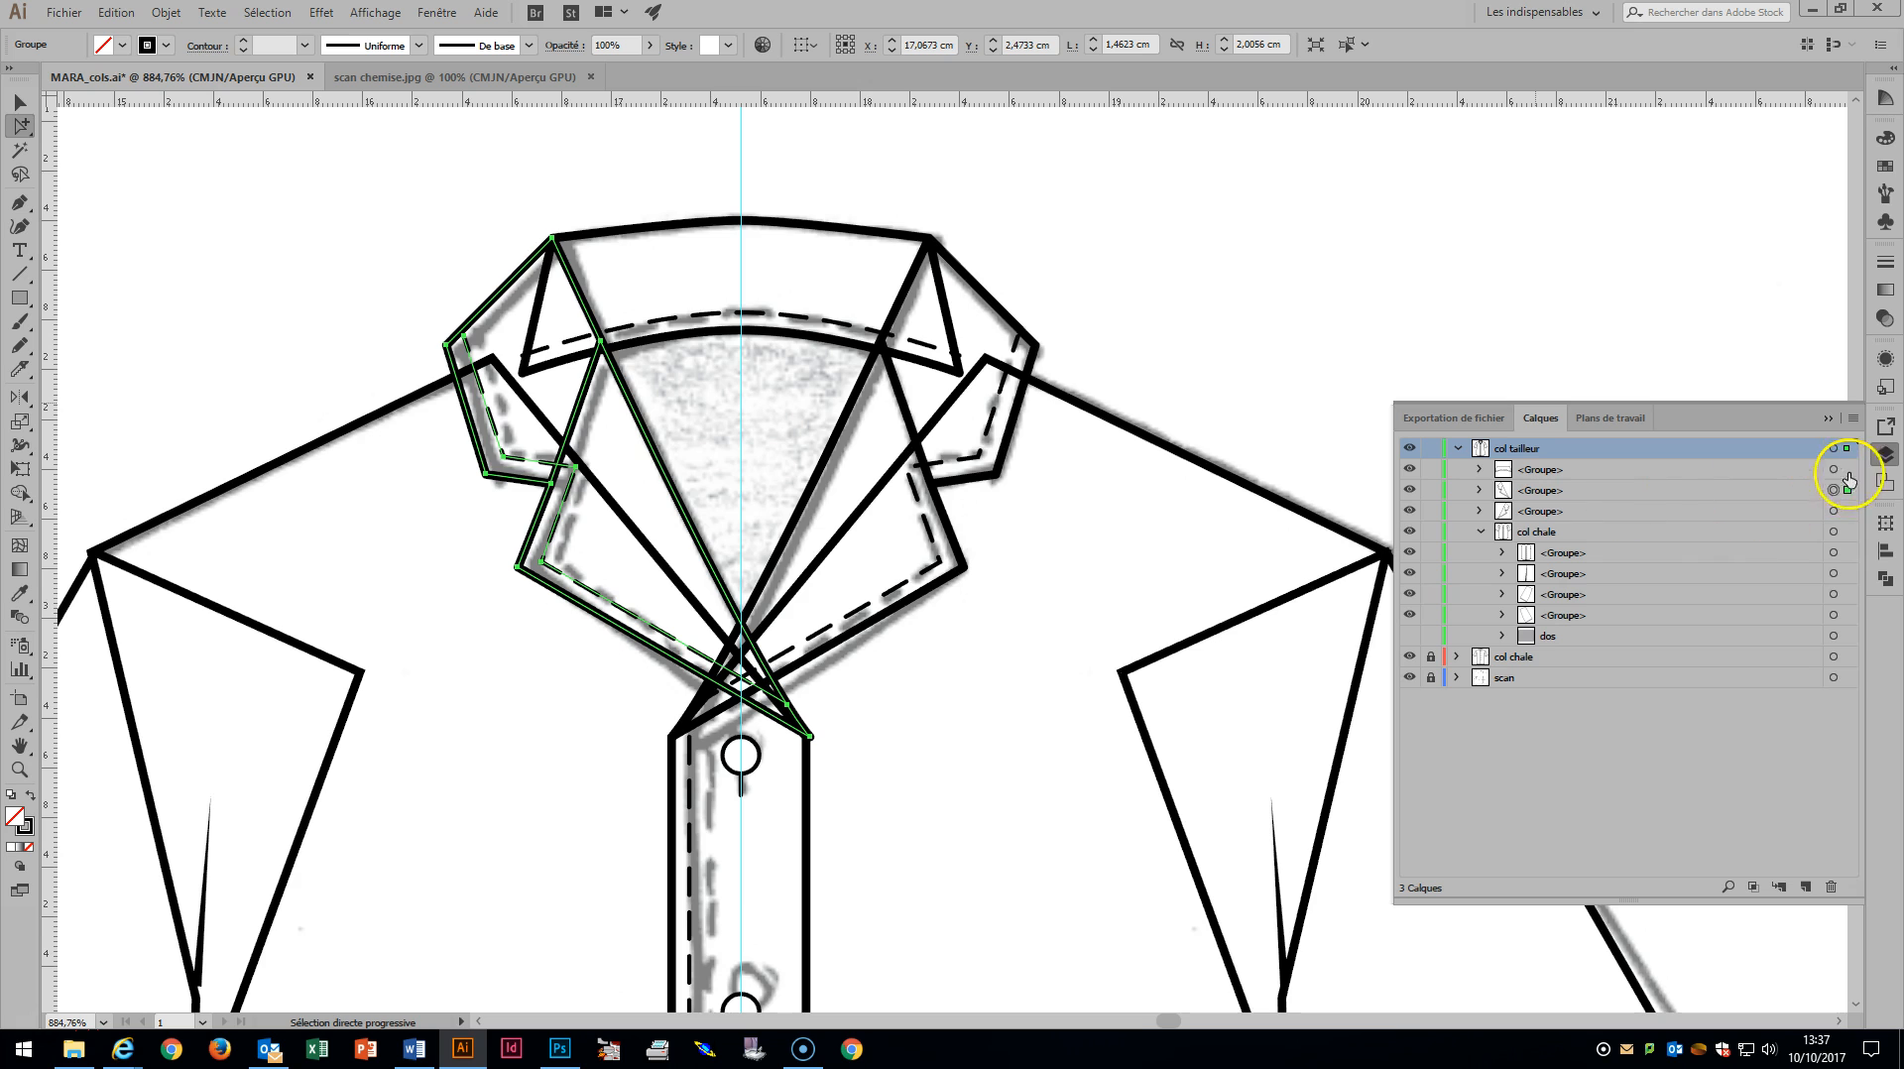
shift+click(1847, 470)
shift+click(1848, 511)
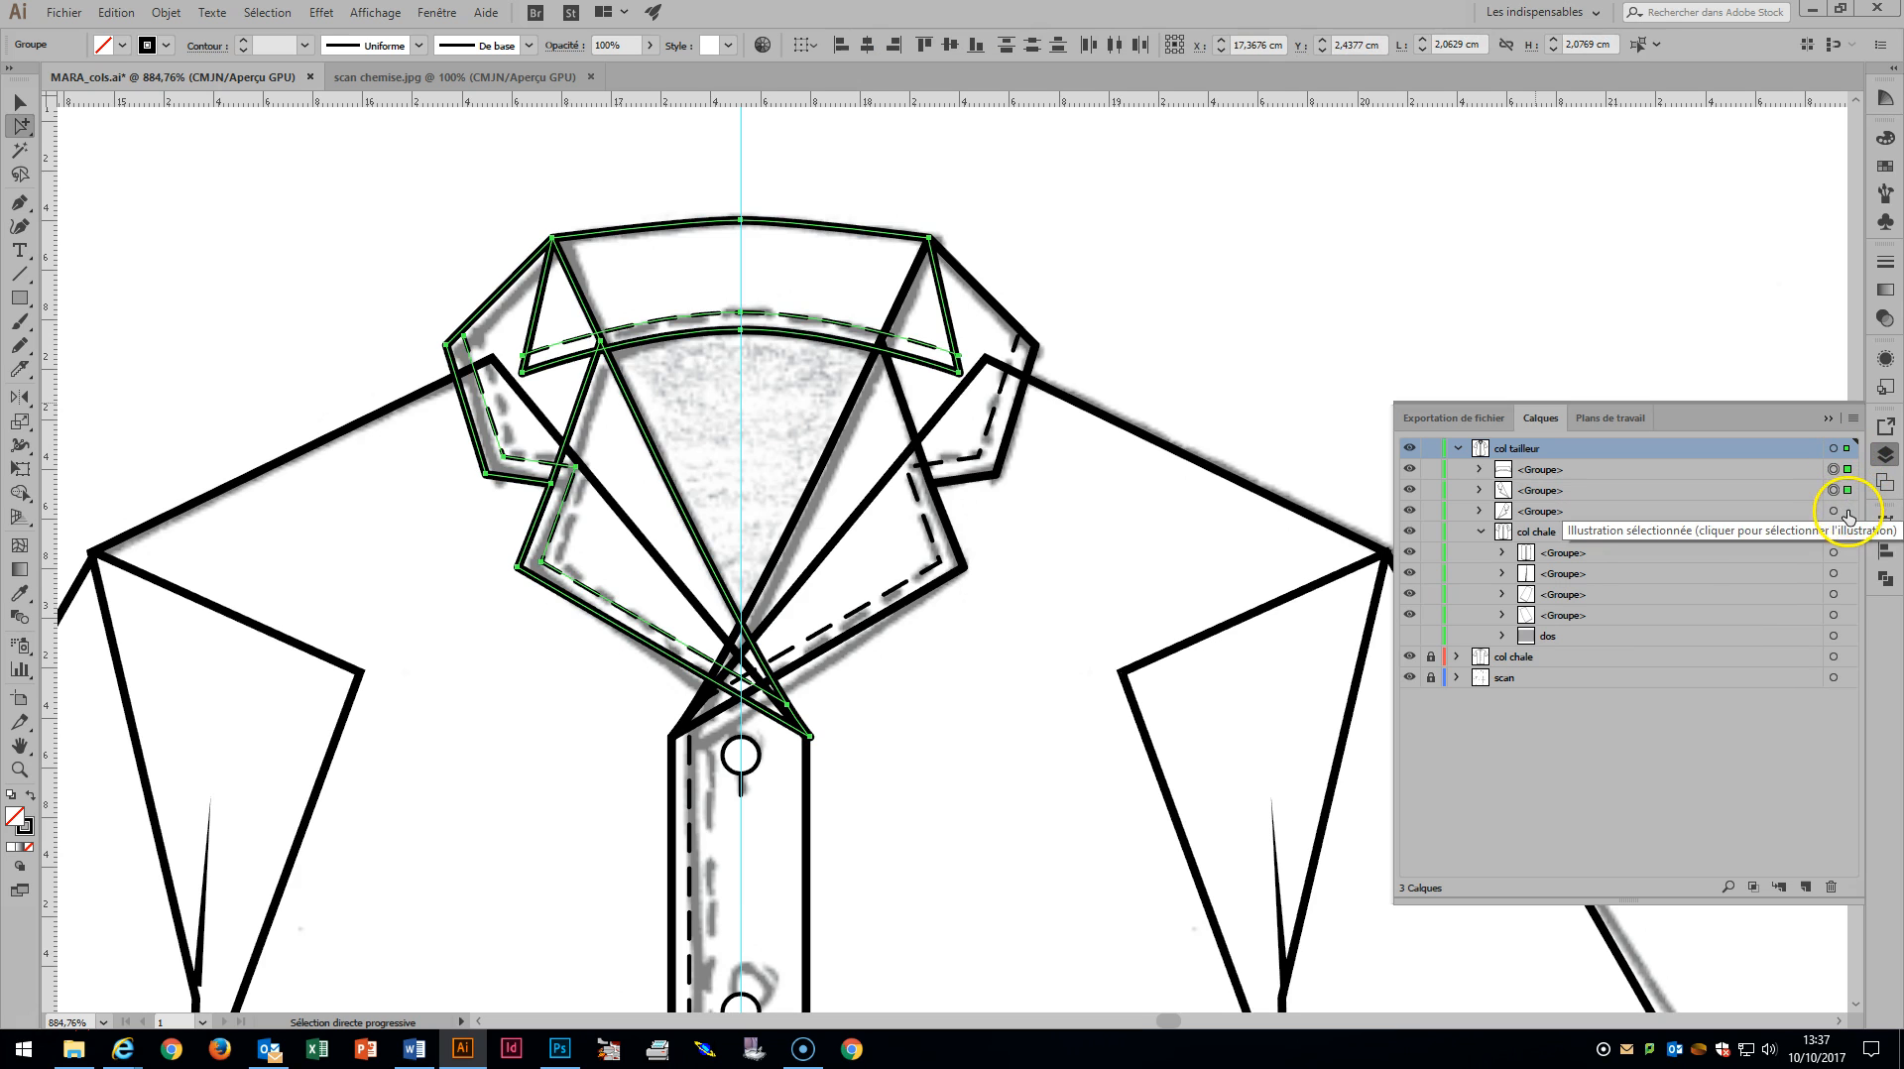
key(ctrl+g)
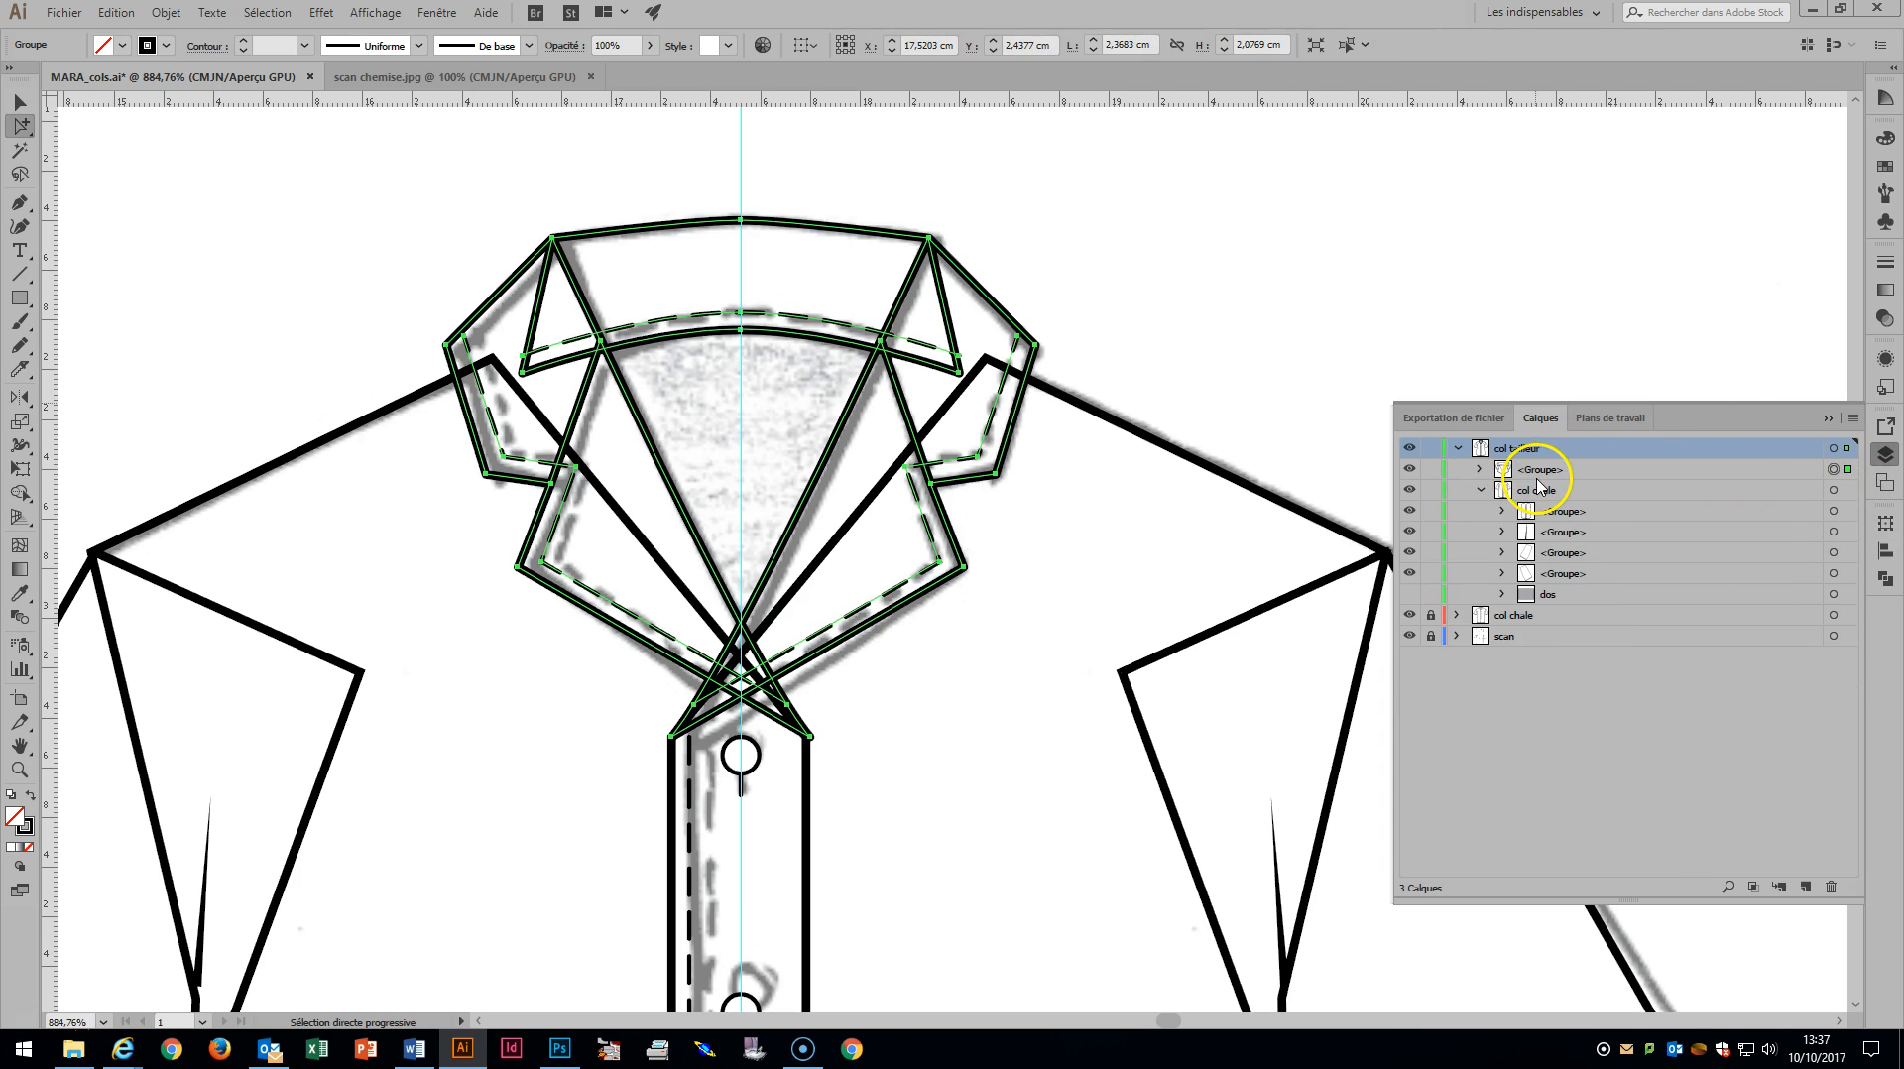
double_click(1535, 470)
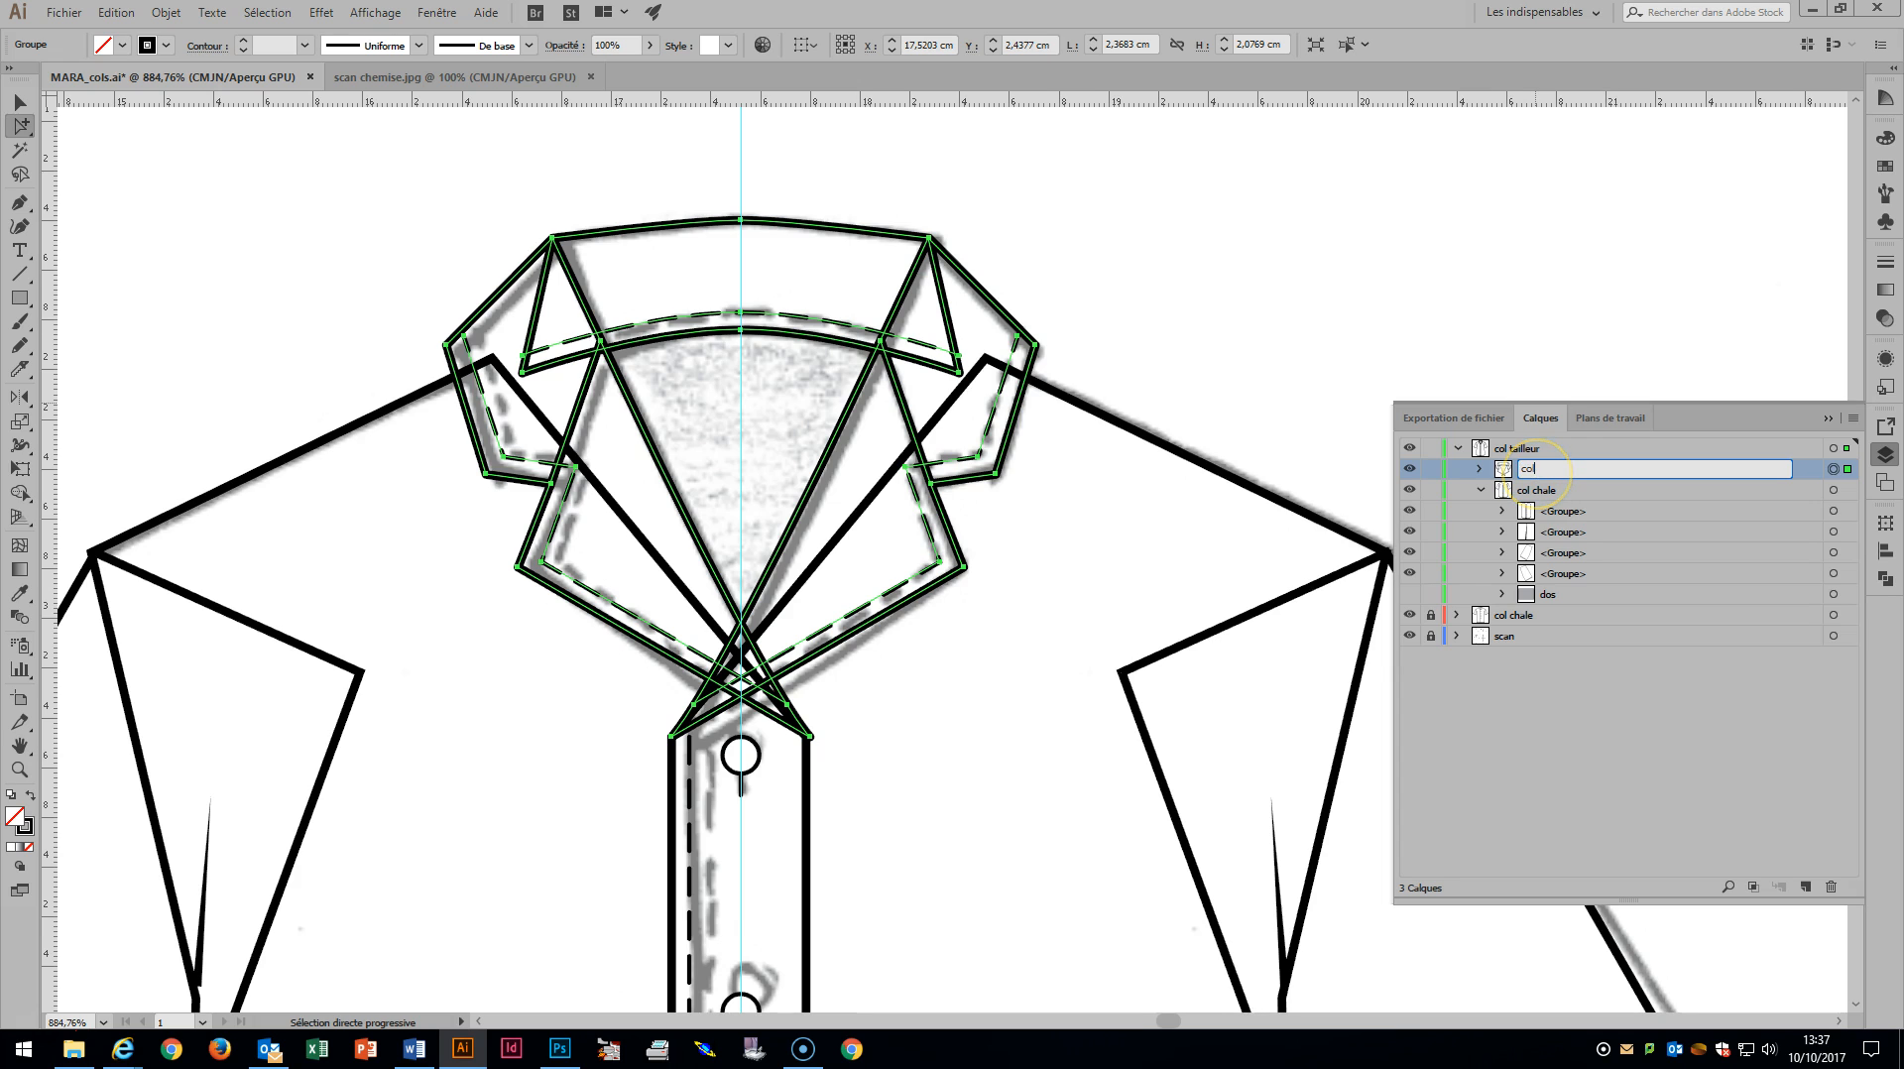
click(1467, 466)
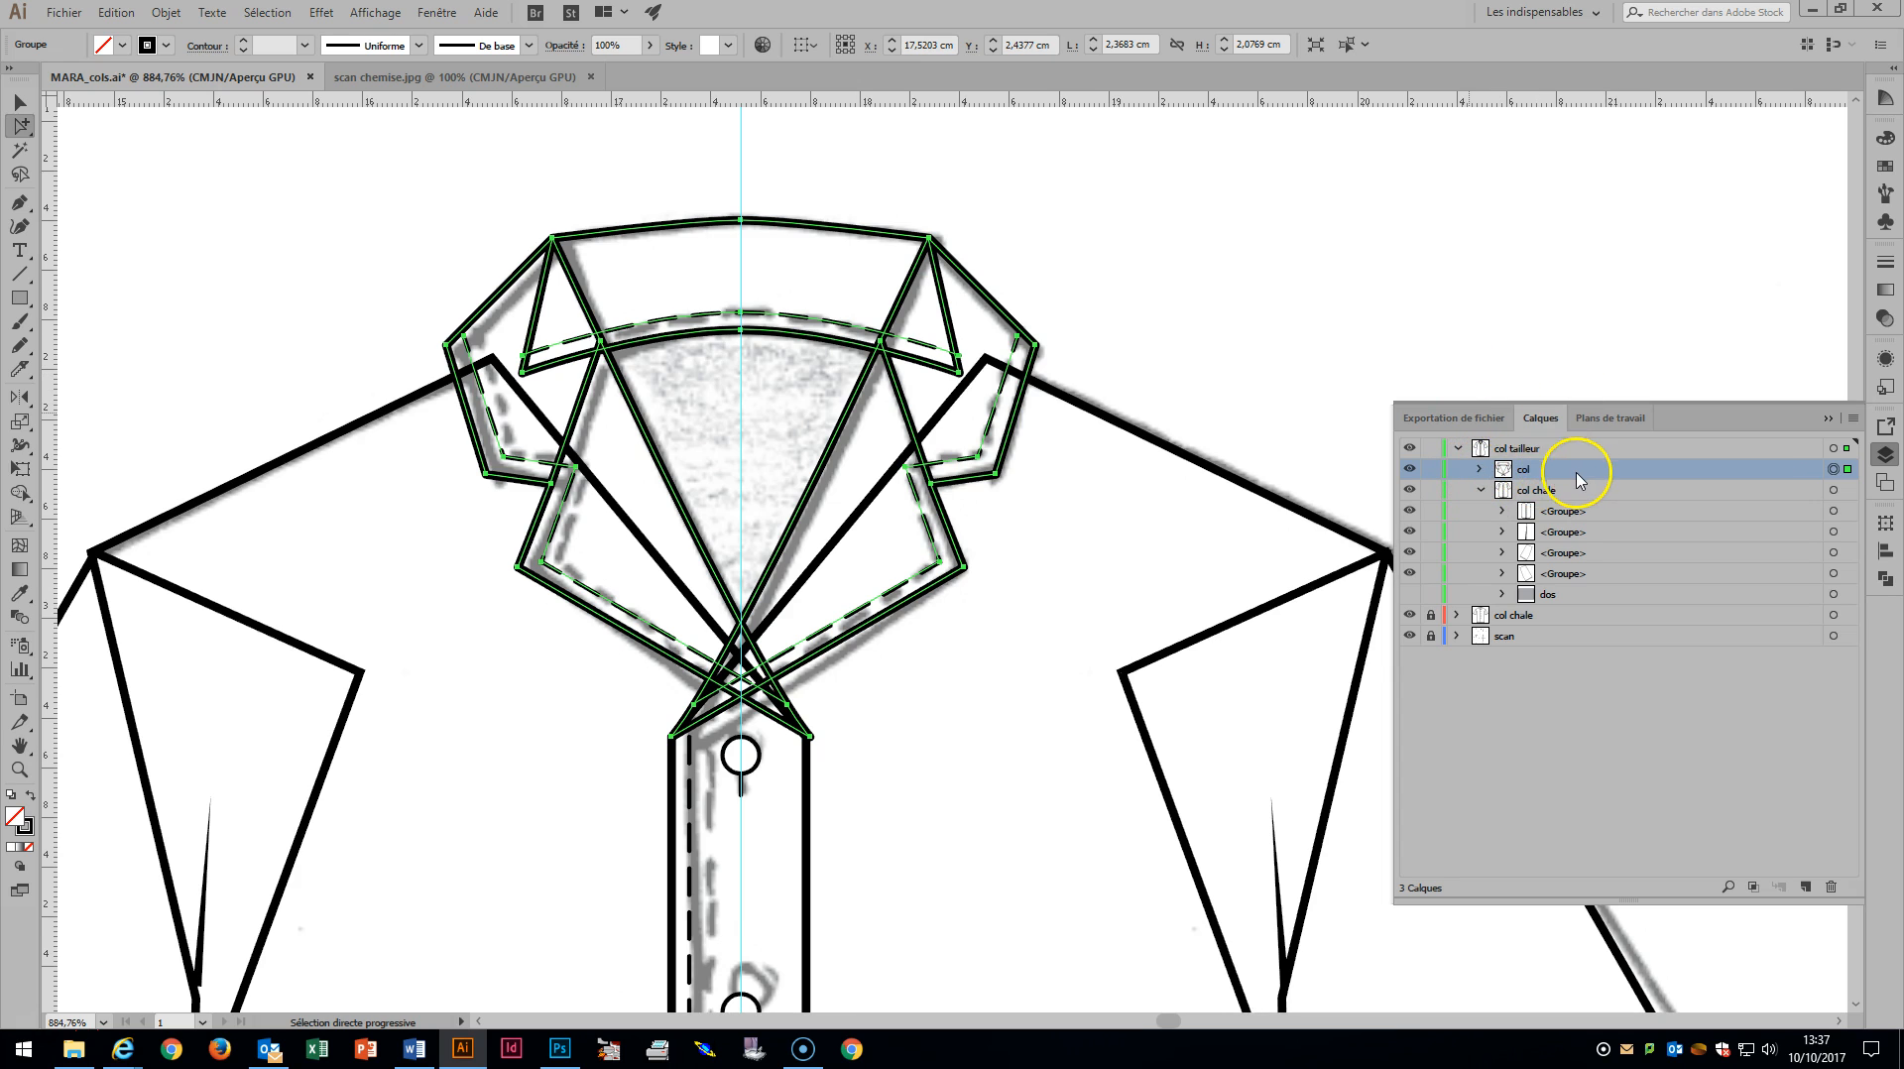
Reorder the groups inside "col" so the right lapel is in front, the left lapel behind it and the back collar at the back.
click(1480, 469)
mouse_move(1588, 494)
mouse_down()
mouse_move(1589, 543)
mouse_move(1577, 490)
mouse_up()
click(1570, 511)
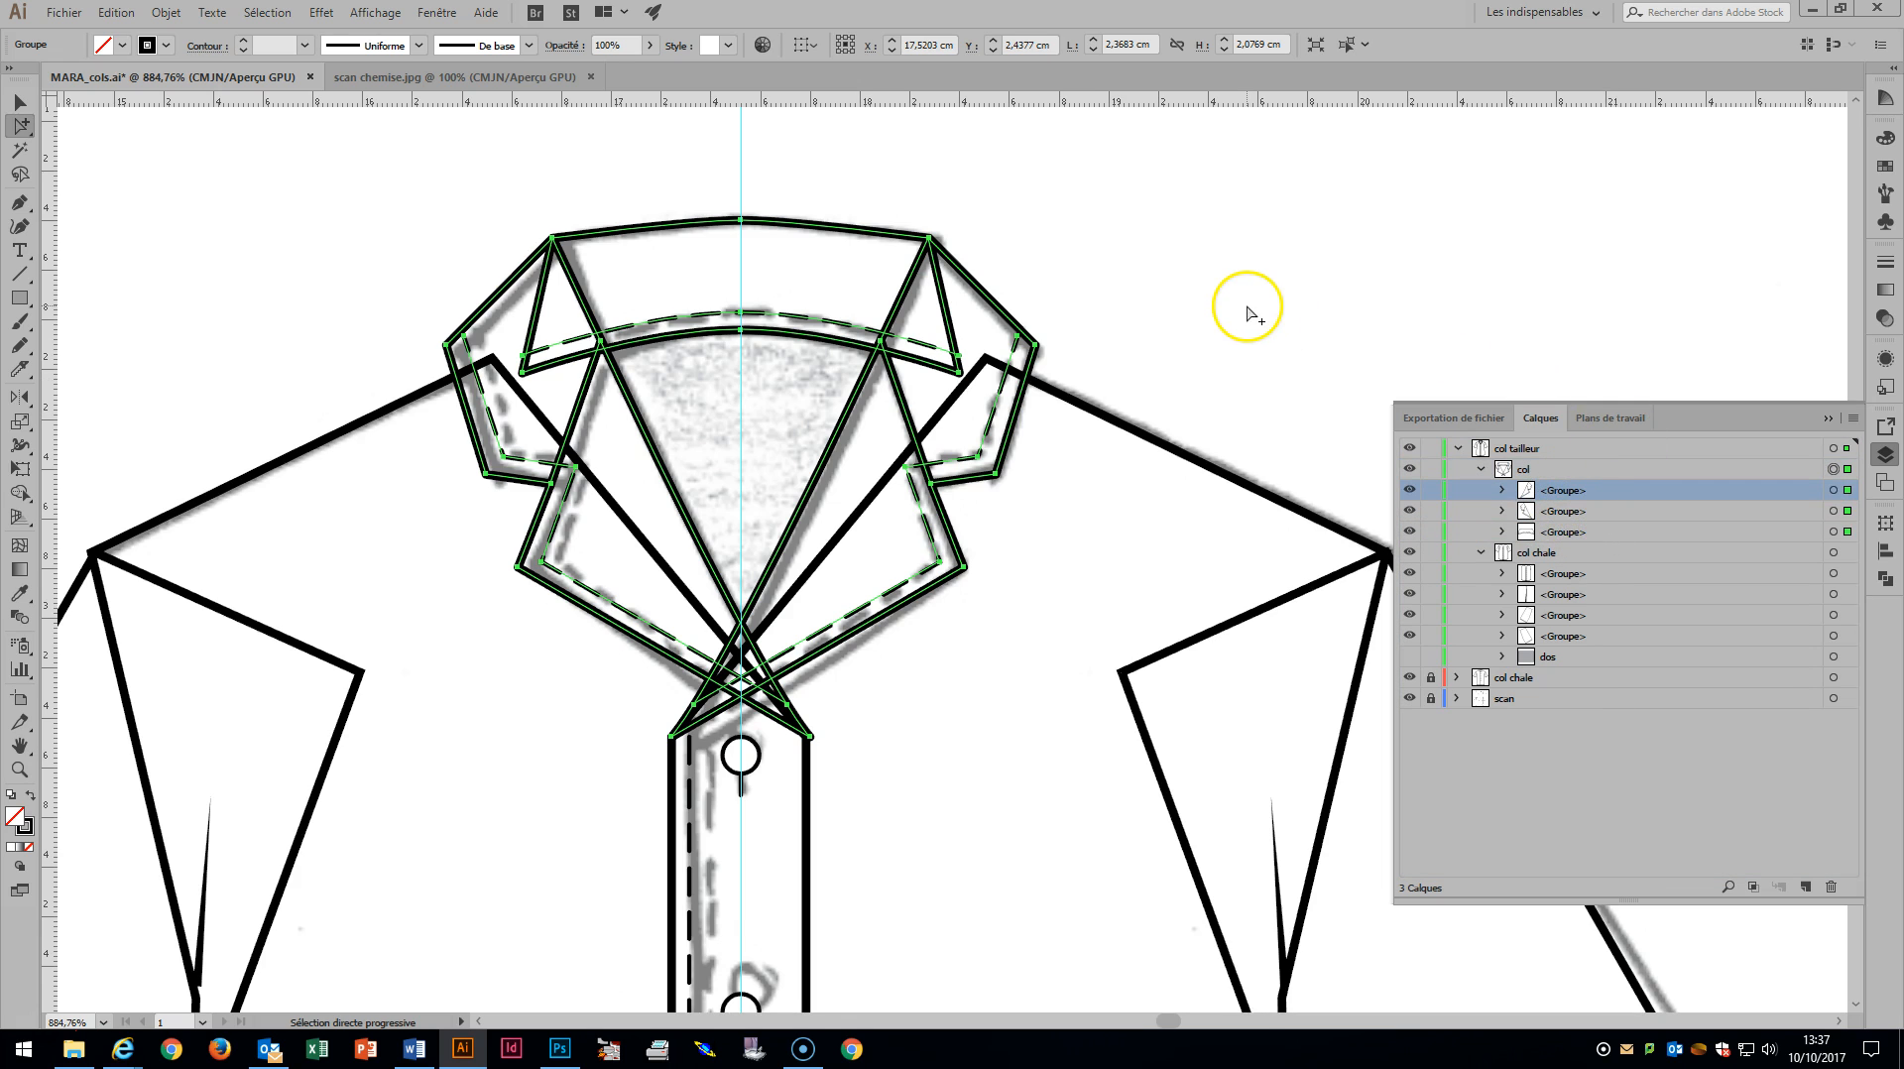
click(1552, 389)
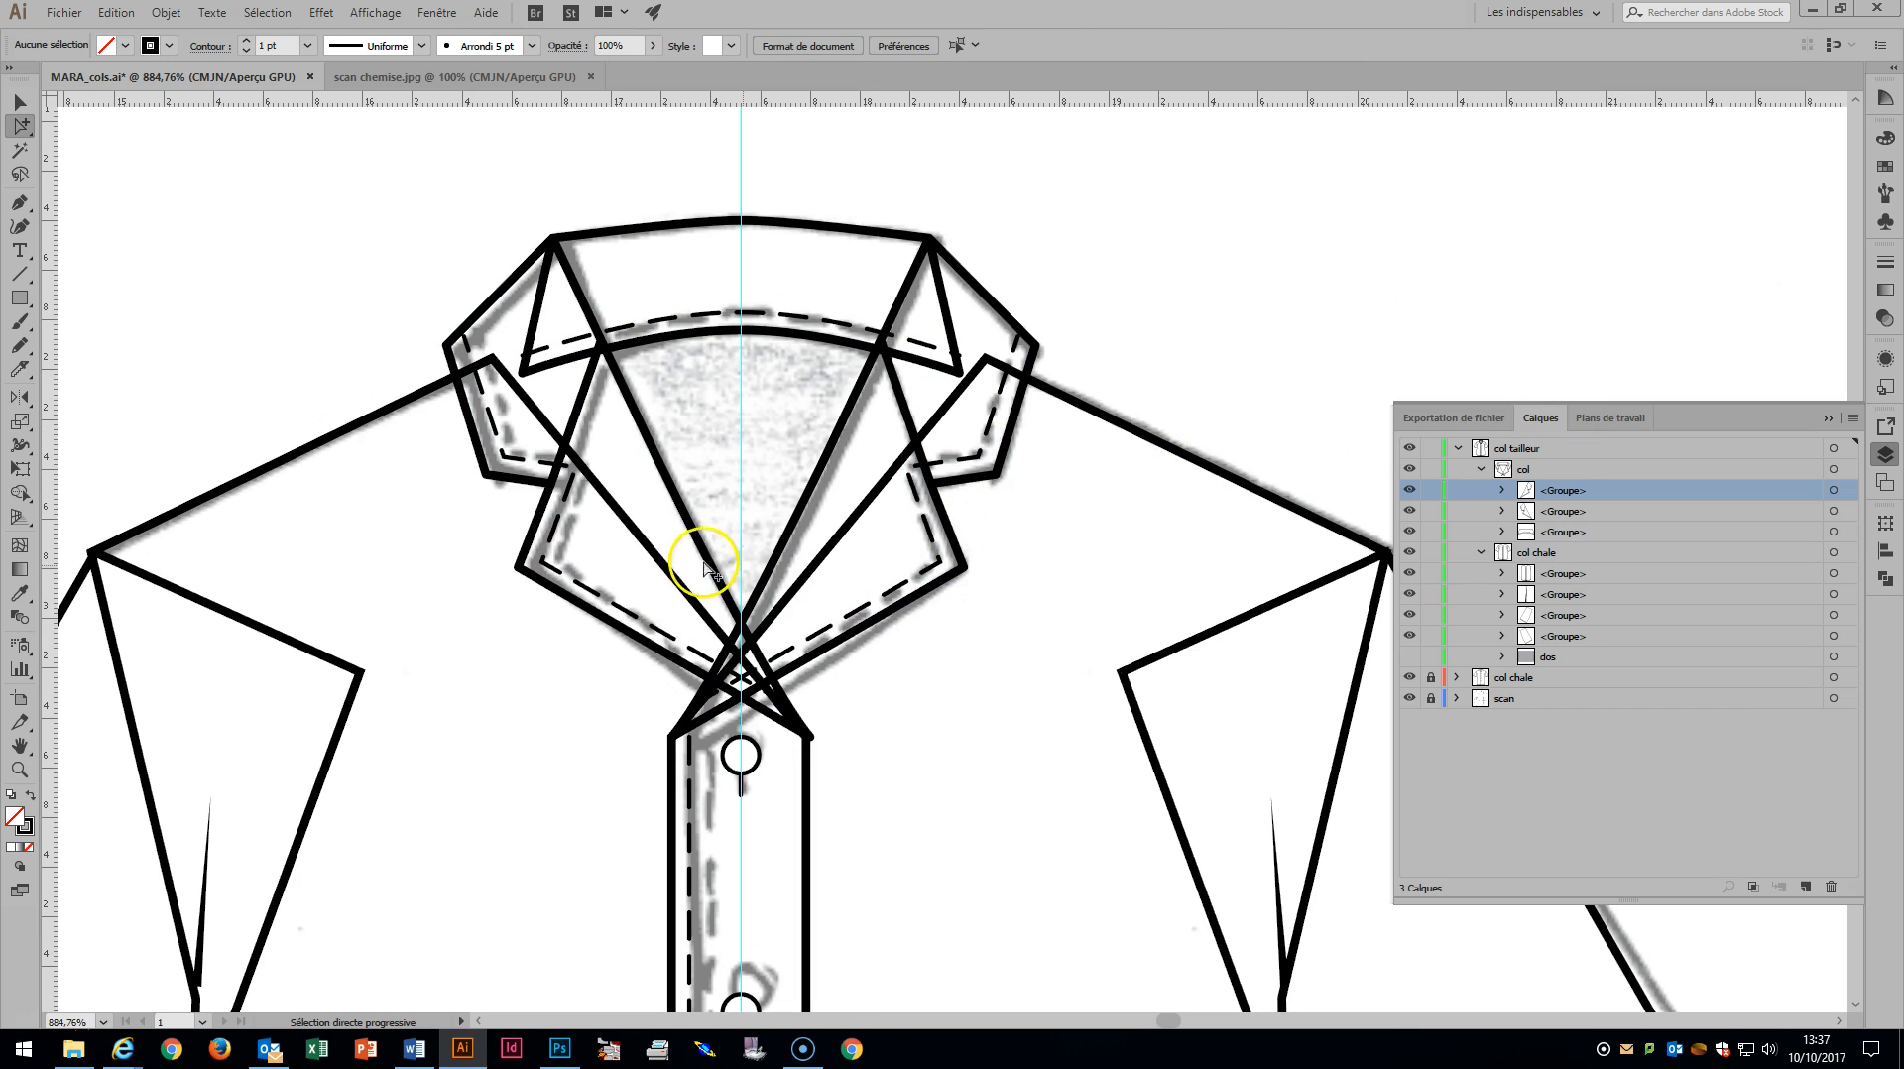
scroll(861, 417, down, 1)
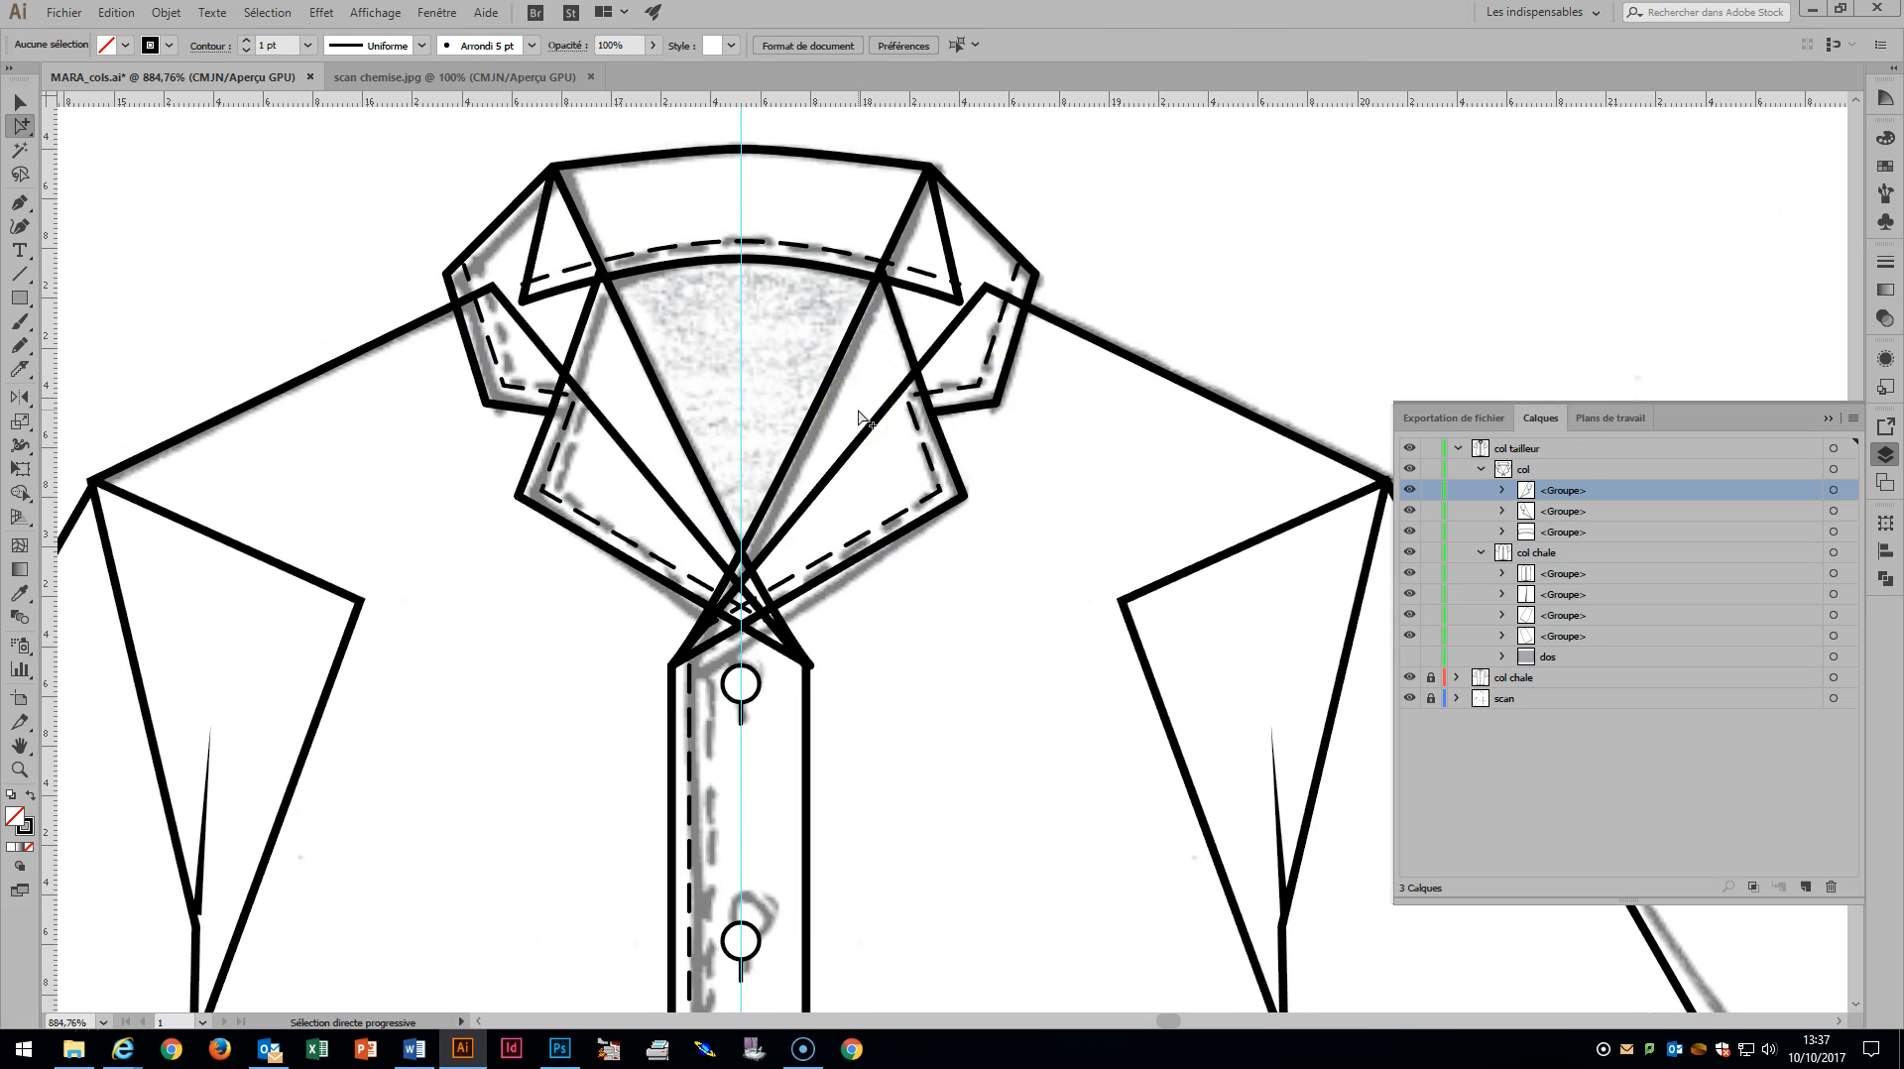
Fill both shirt front panels, the back collar and both collar-and-lapel outlines of the tailored-collar shirt with white.
key(ctrl+minus)
key(ctrl+minus)
key(ctrl+minus)
key(ctrl+minus)
click(1012, 484)
shift+click(735, 489)
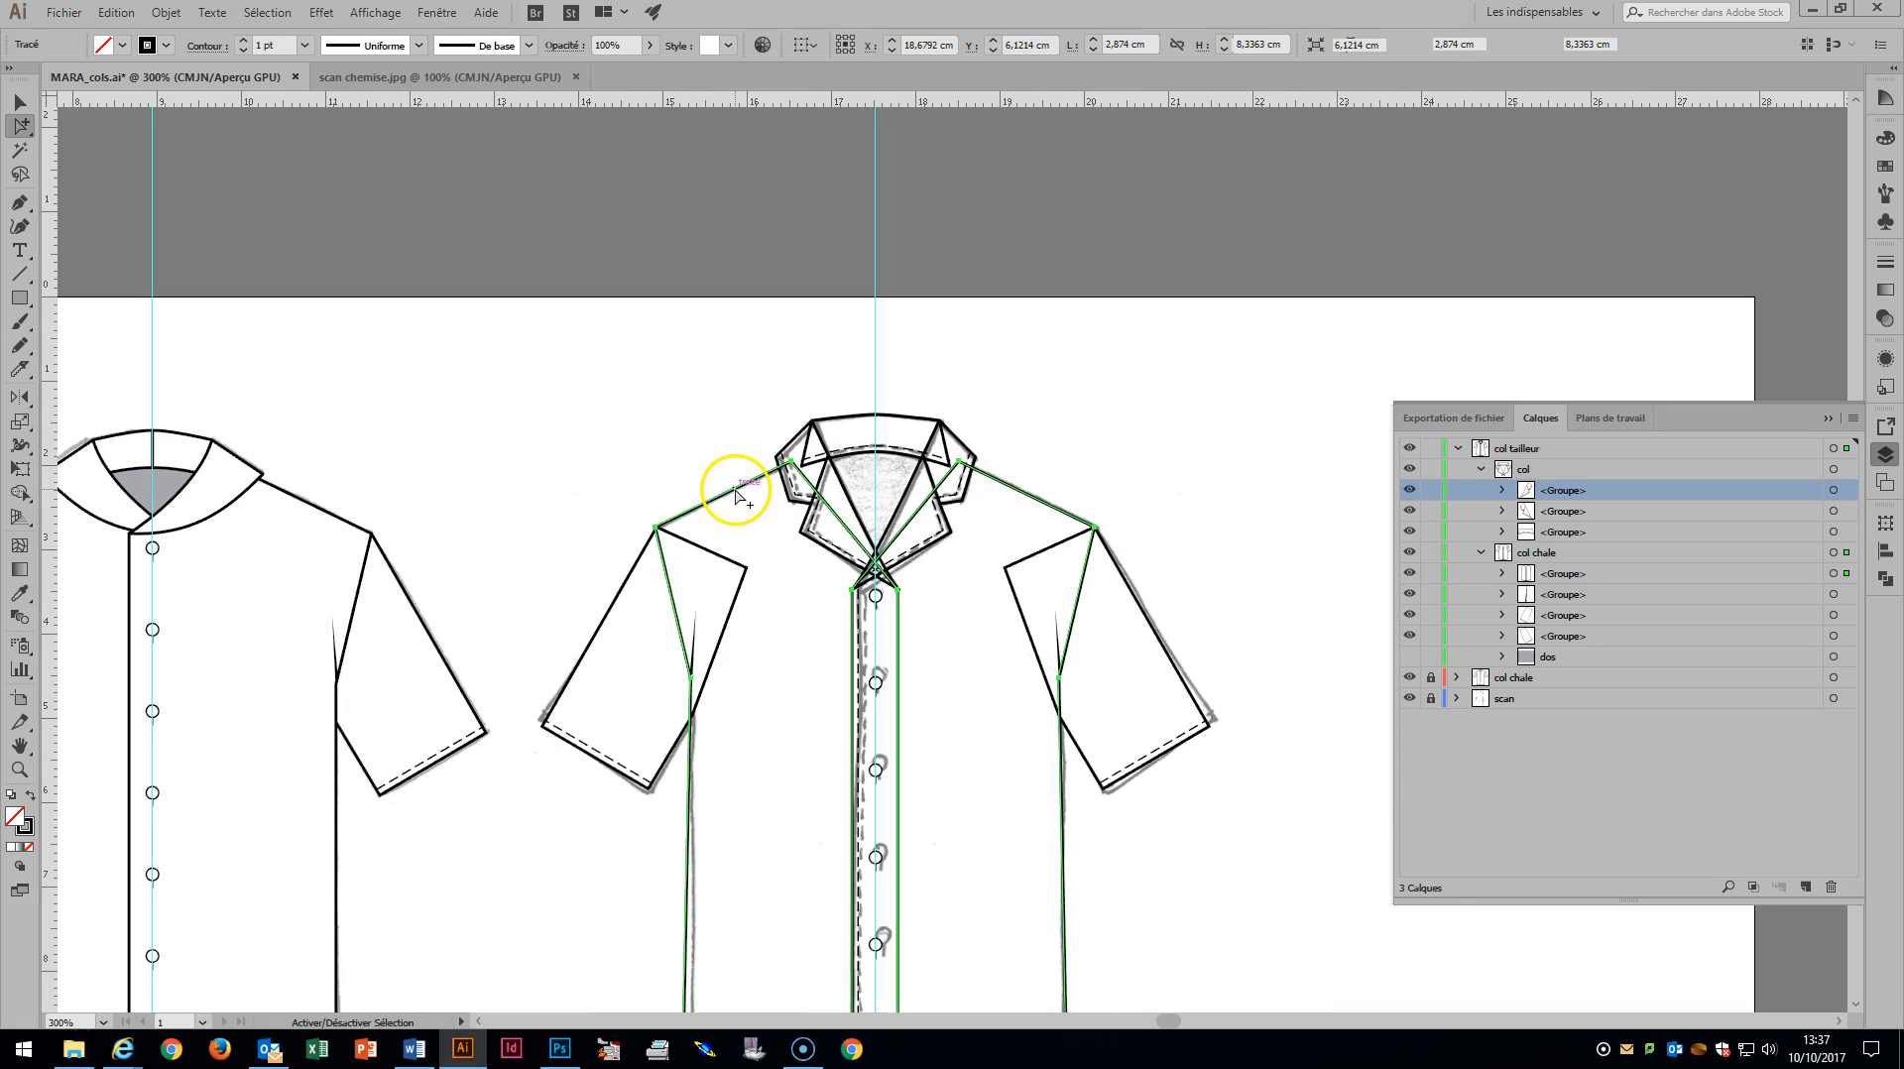
shift+click(786, 439)
shift+click(849, 424)
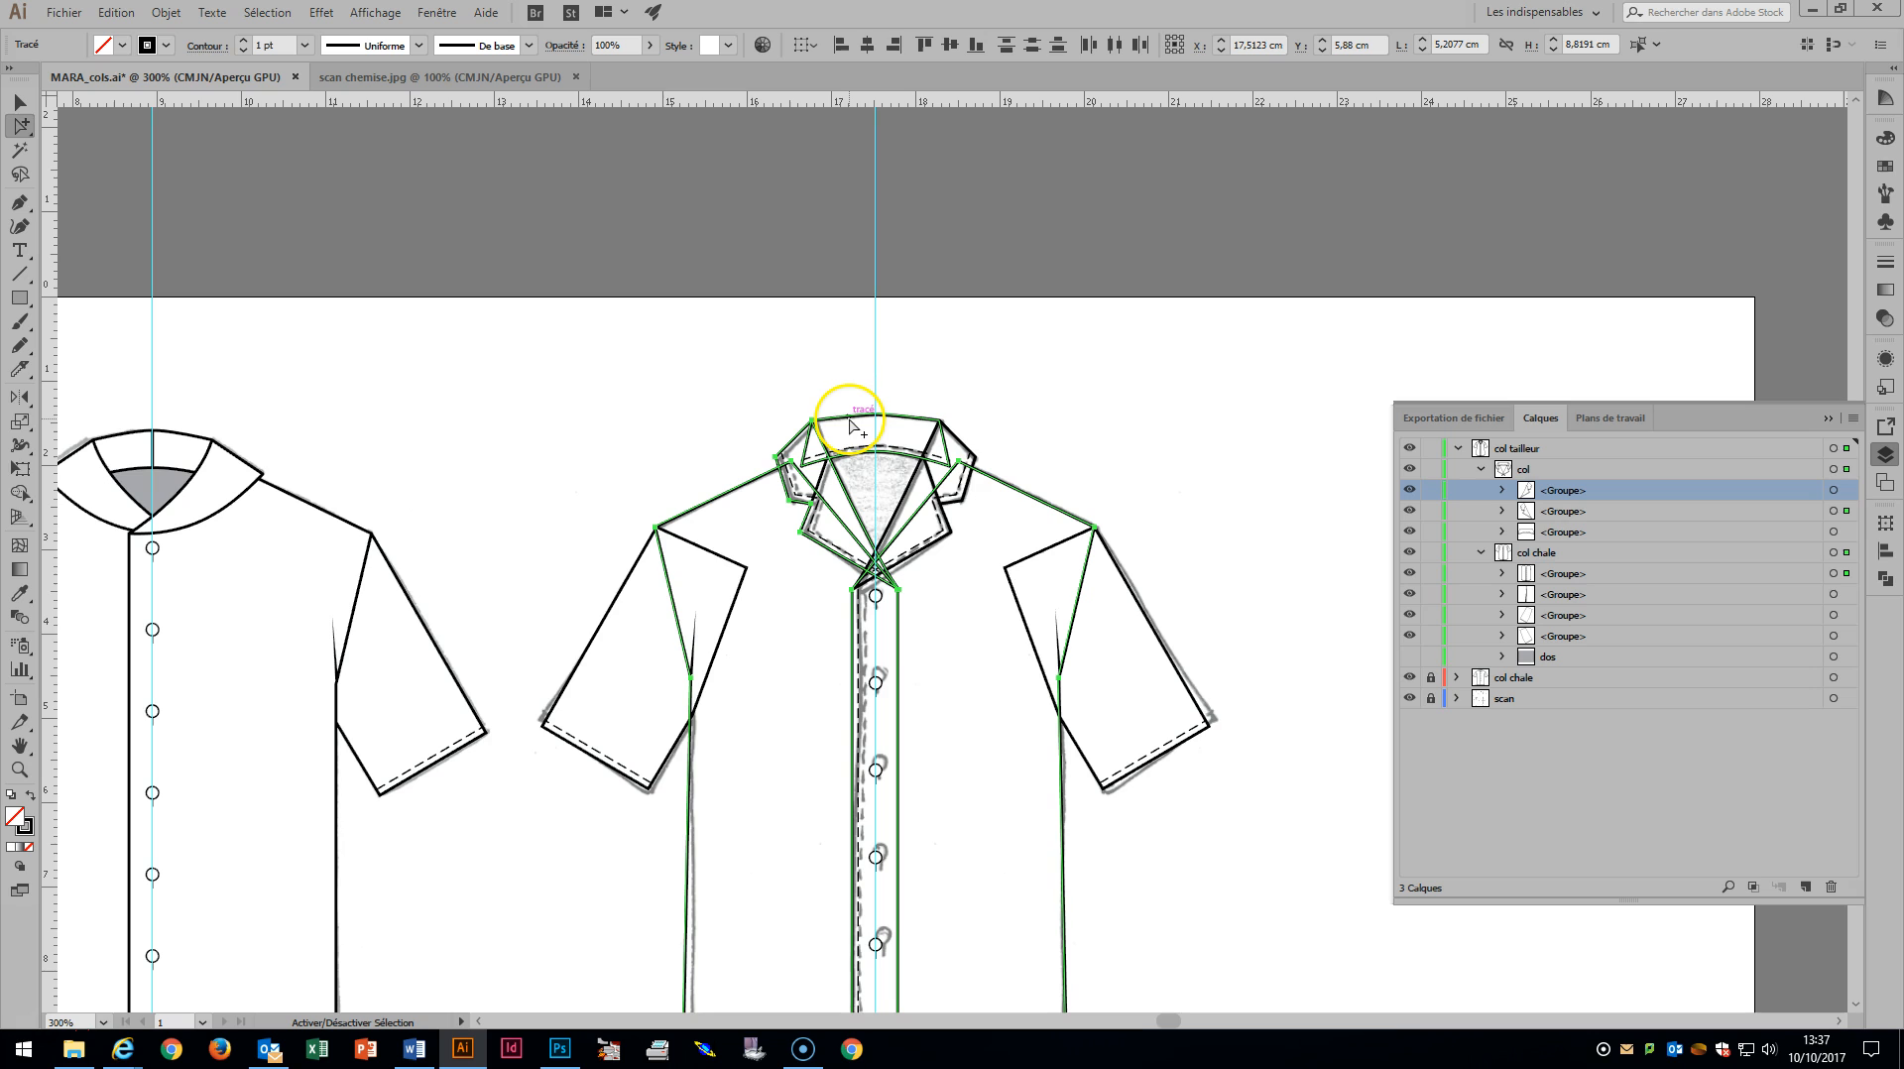
shift+click(956, 437)
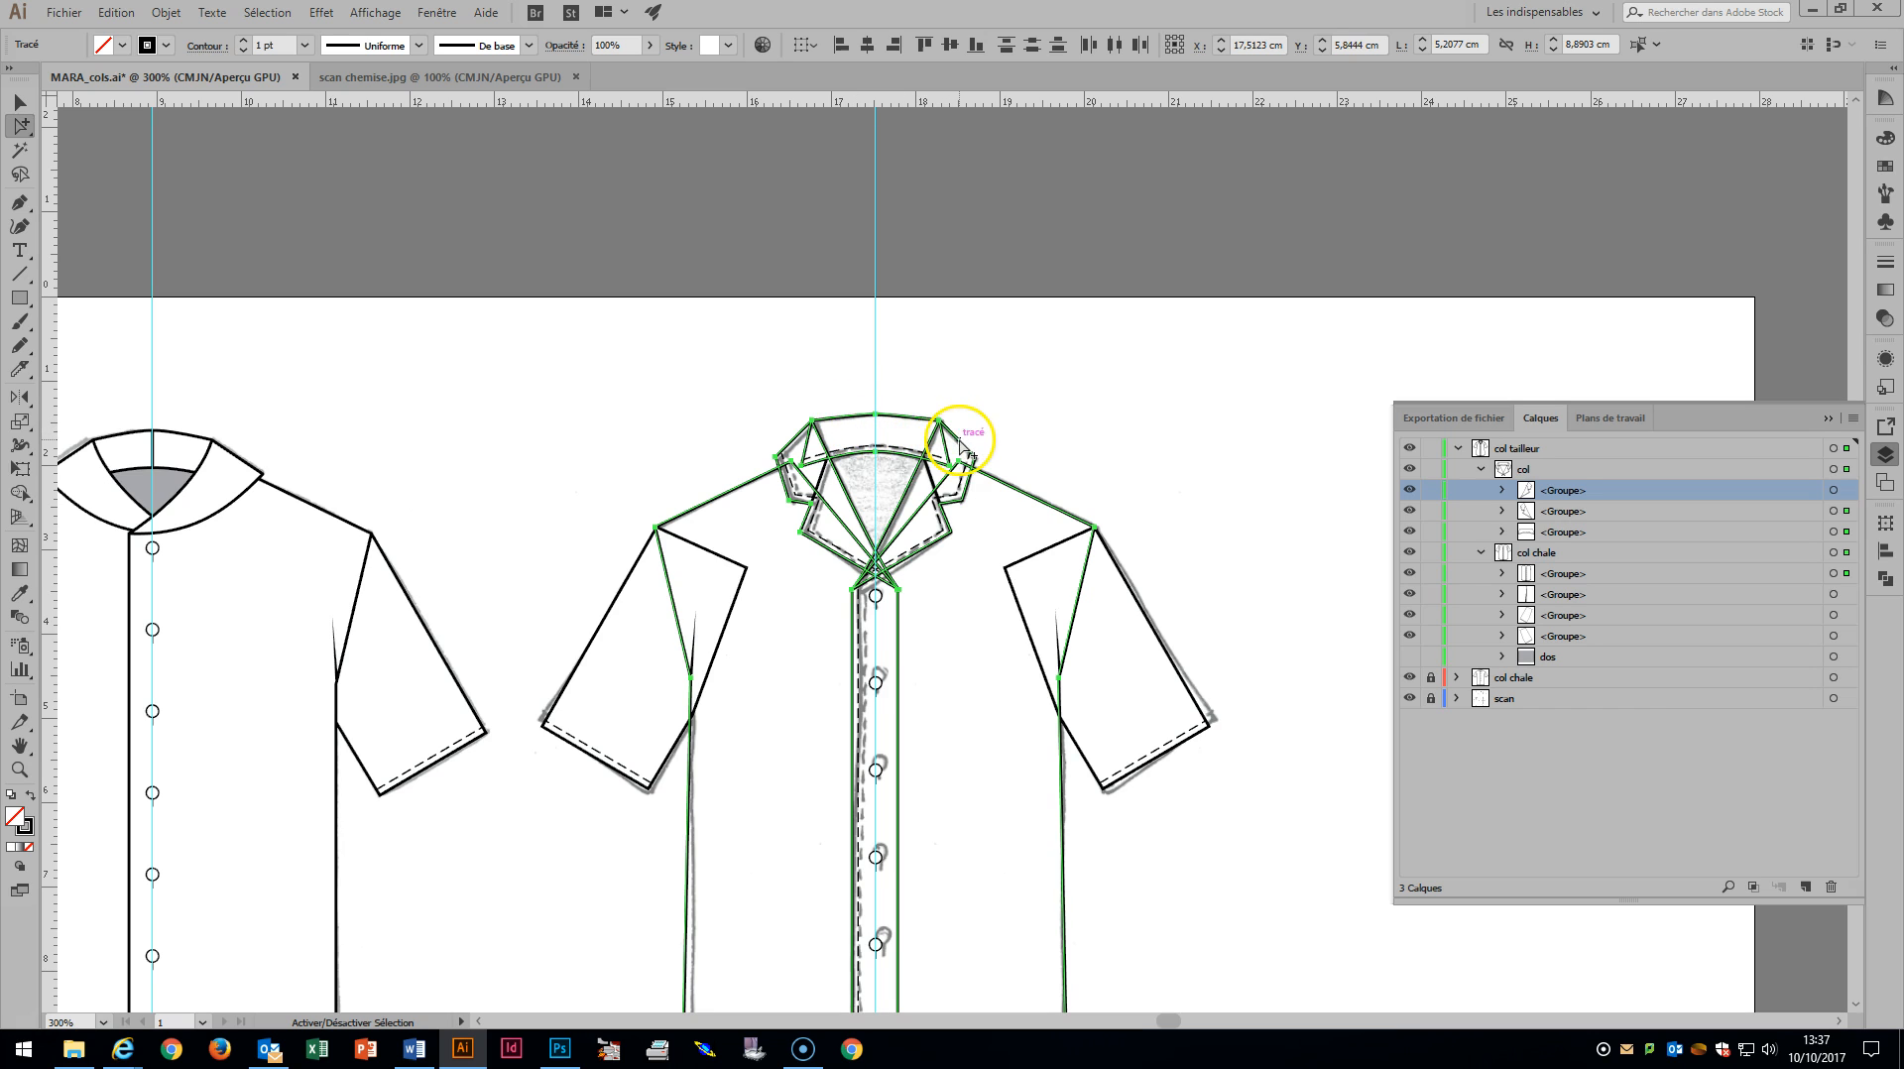
click(149, 44)
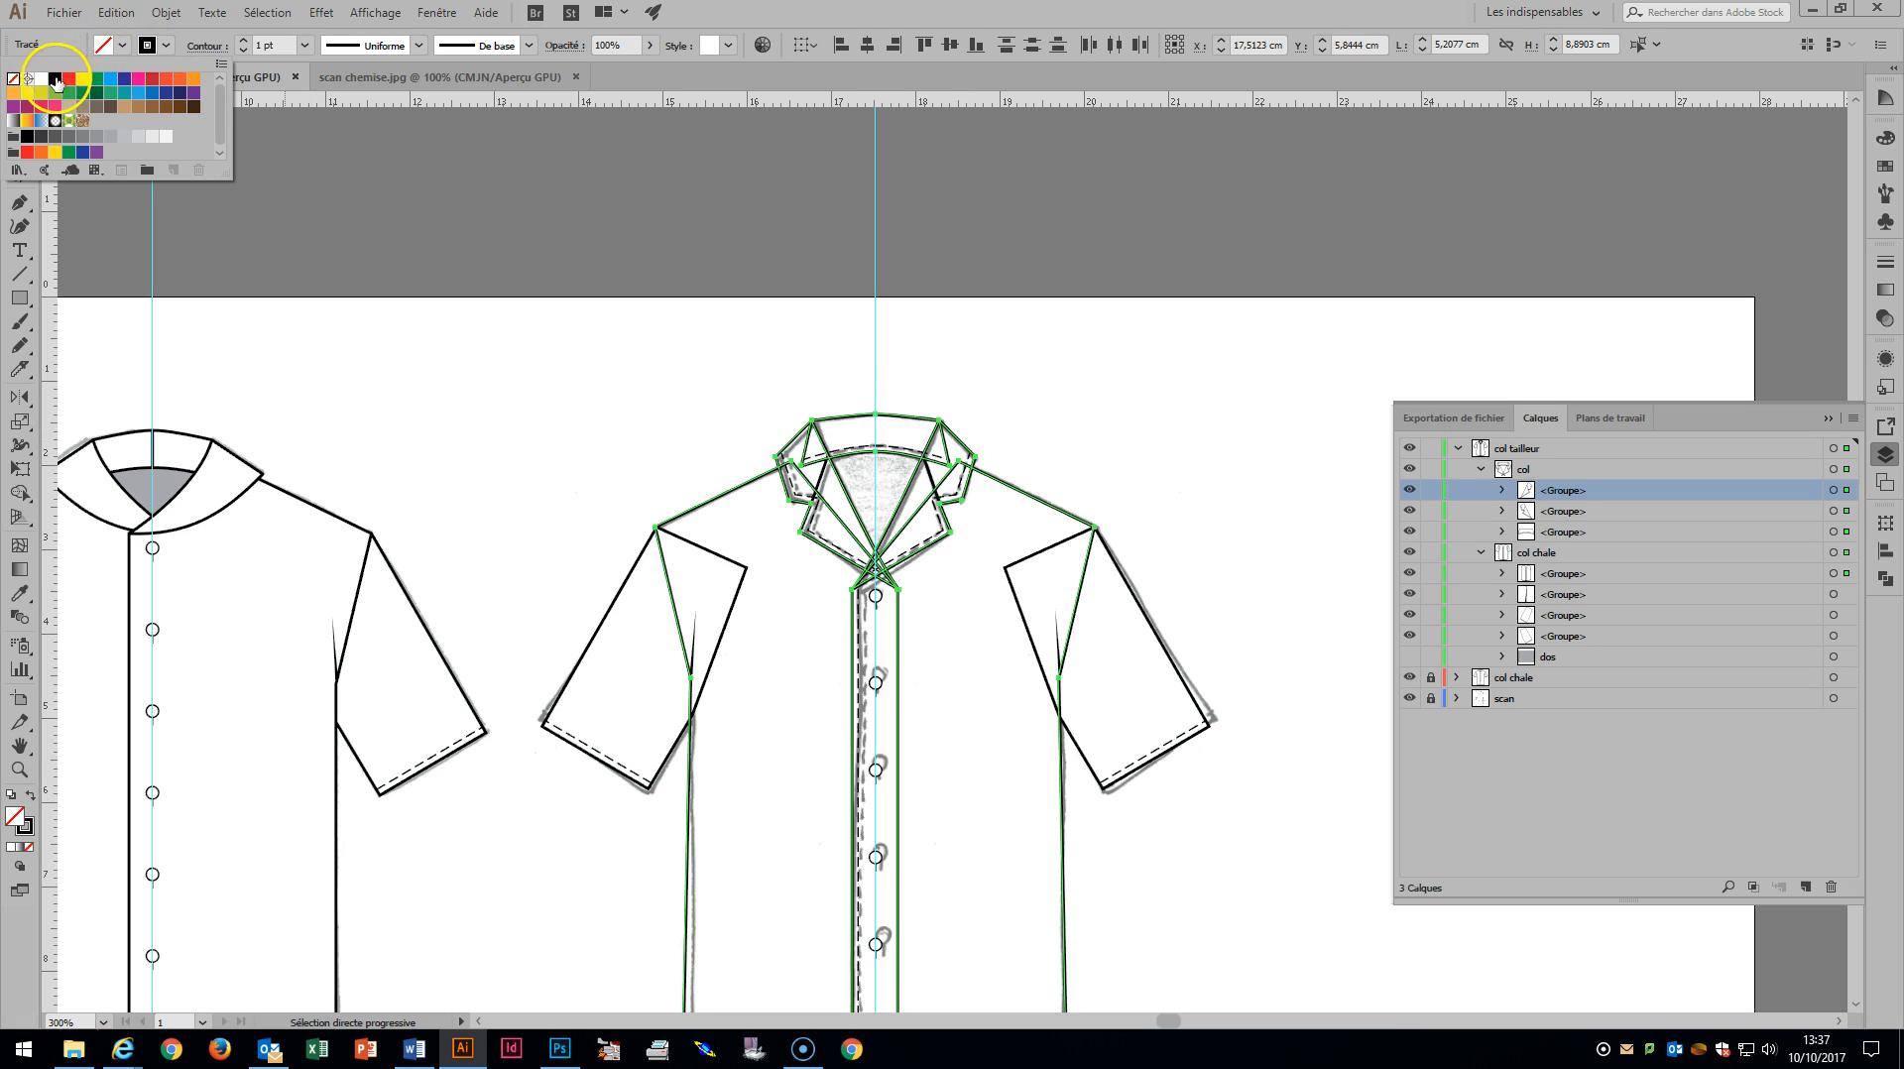
click(44, 79)
click(999, 331)
click(1170, 381)
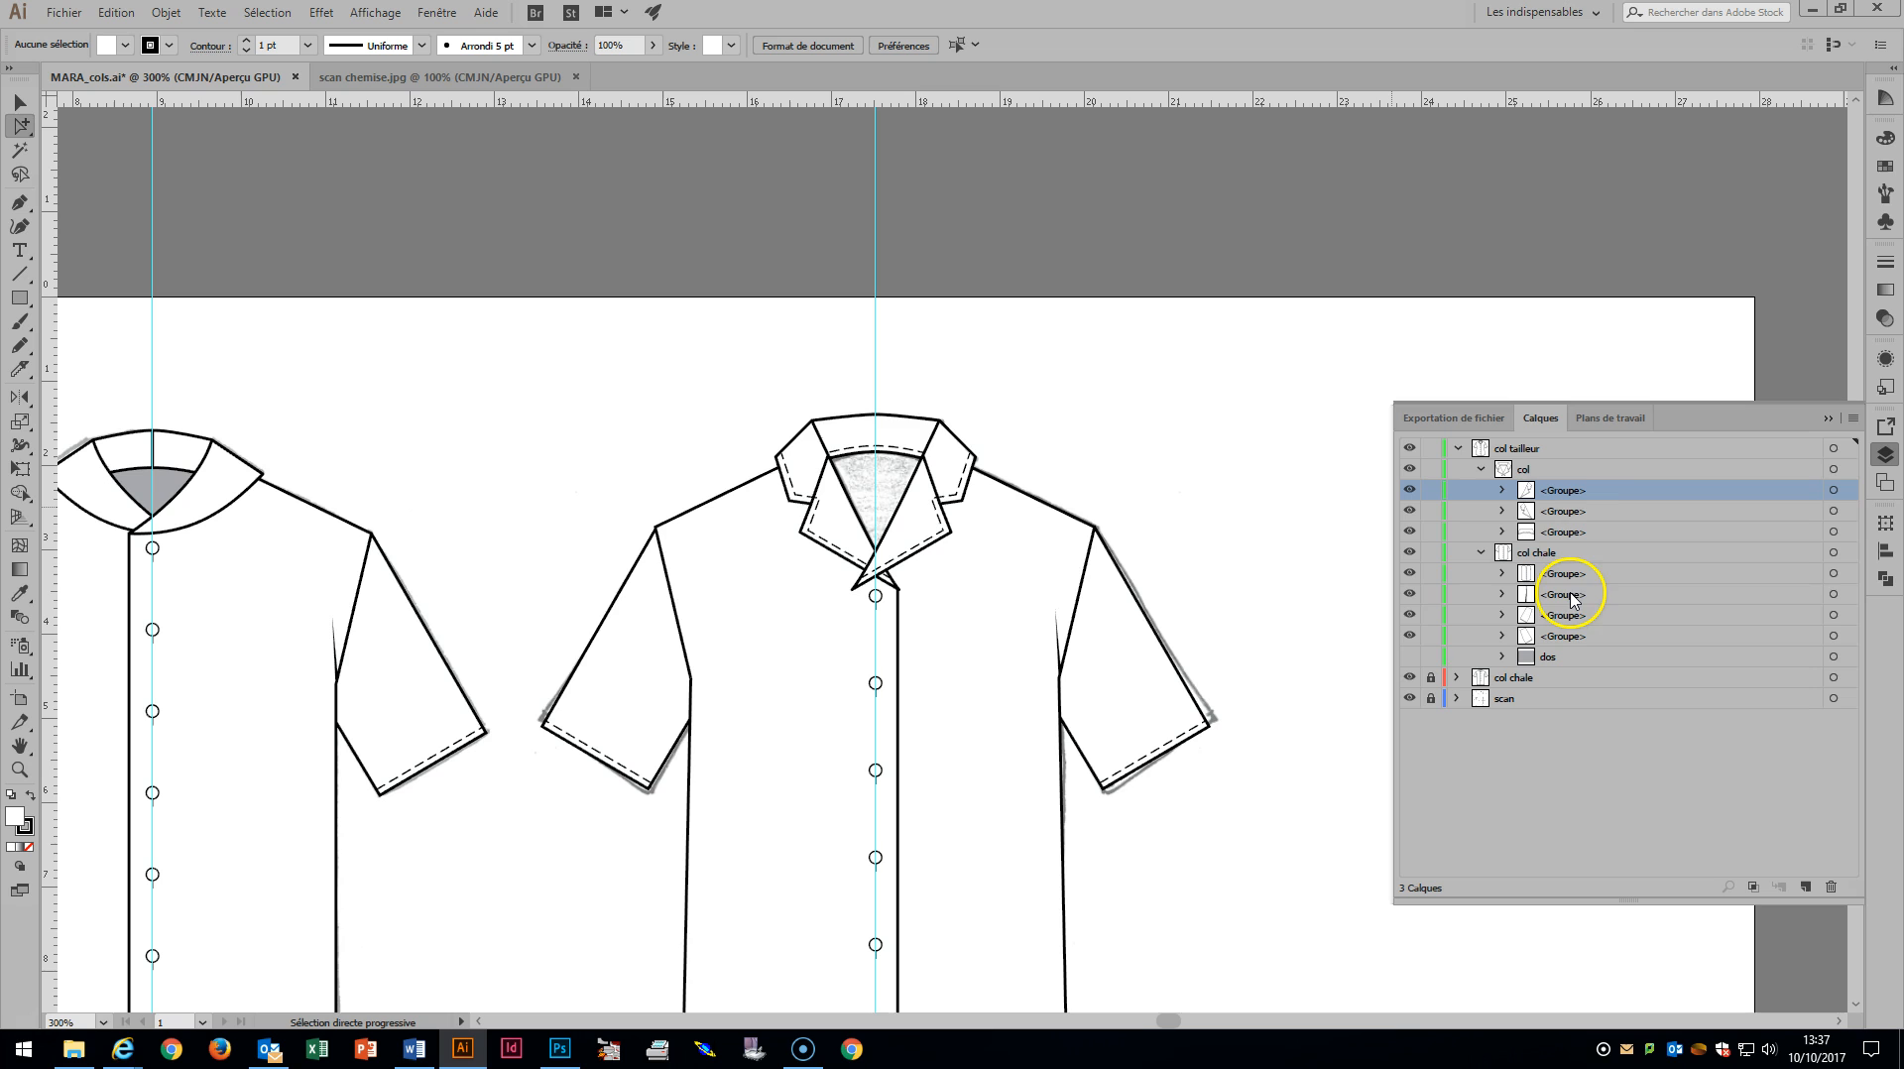
Group the front panel on the drawing's right side with its dashed hem stitching and its armhole dart.
click(1835, 594)
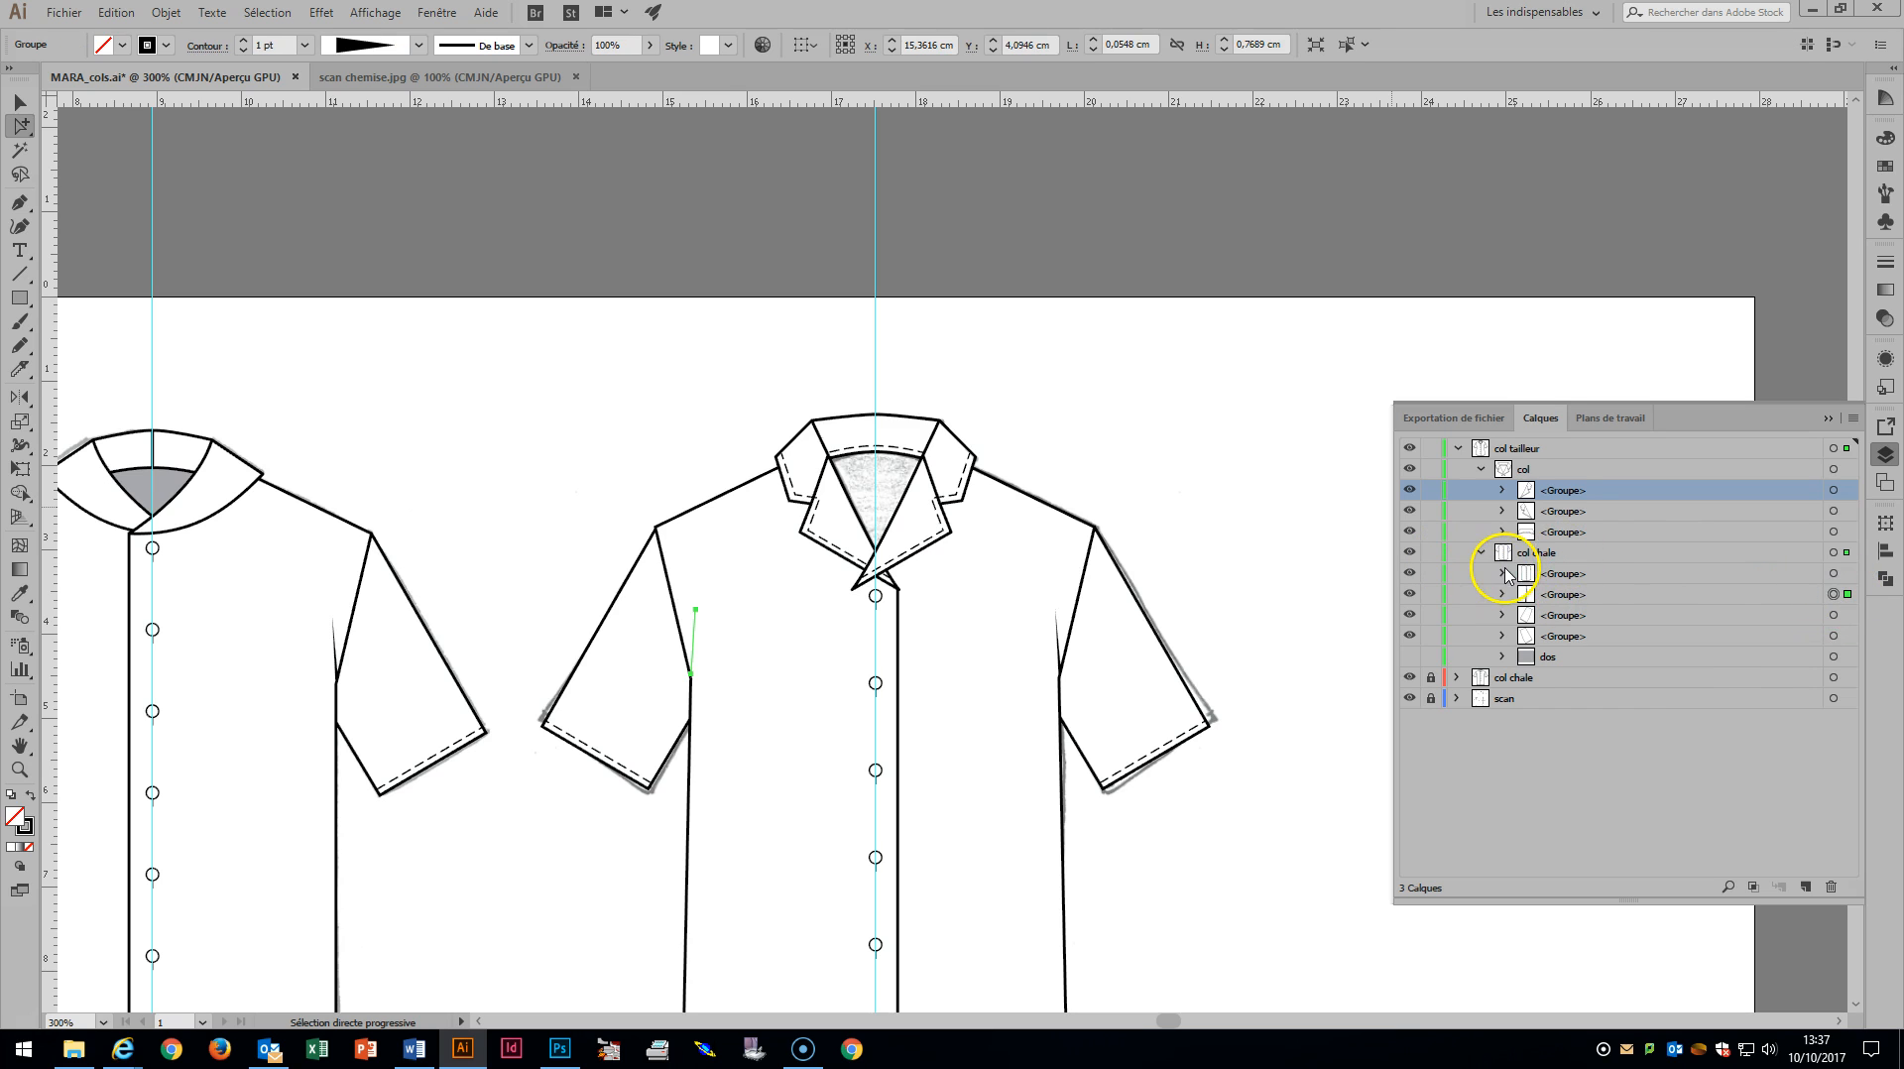
click(1500, 575)
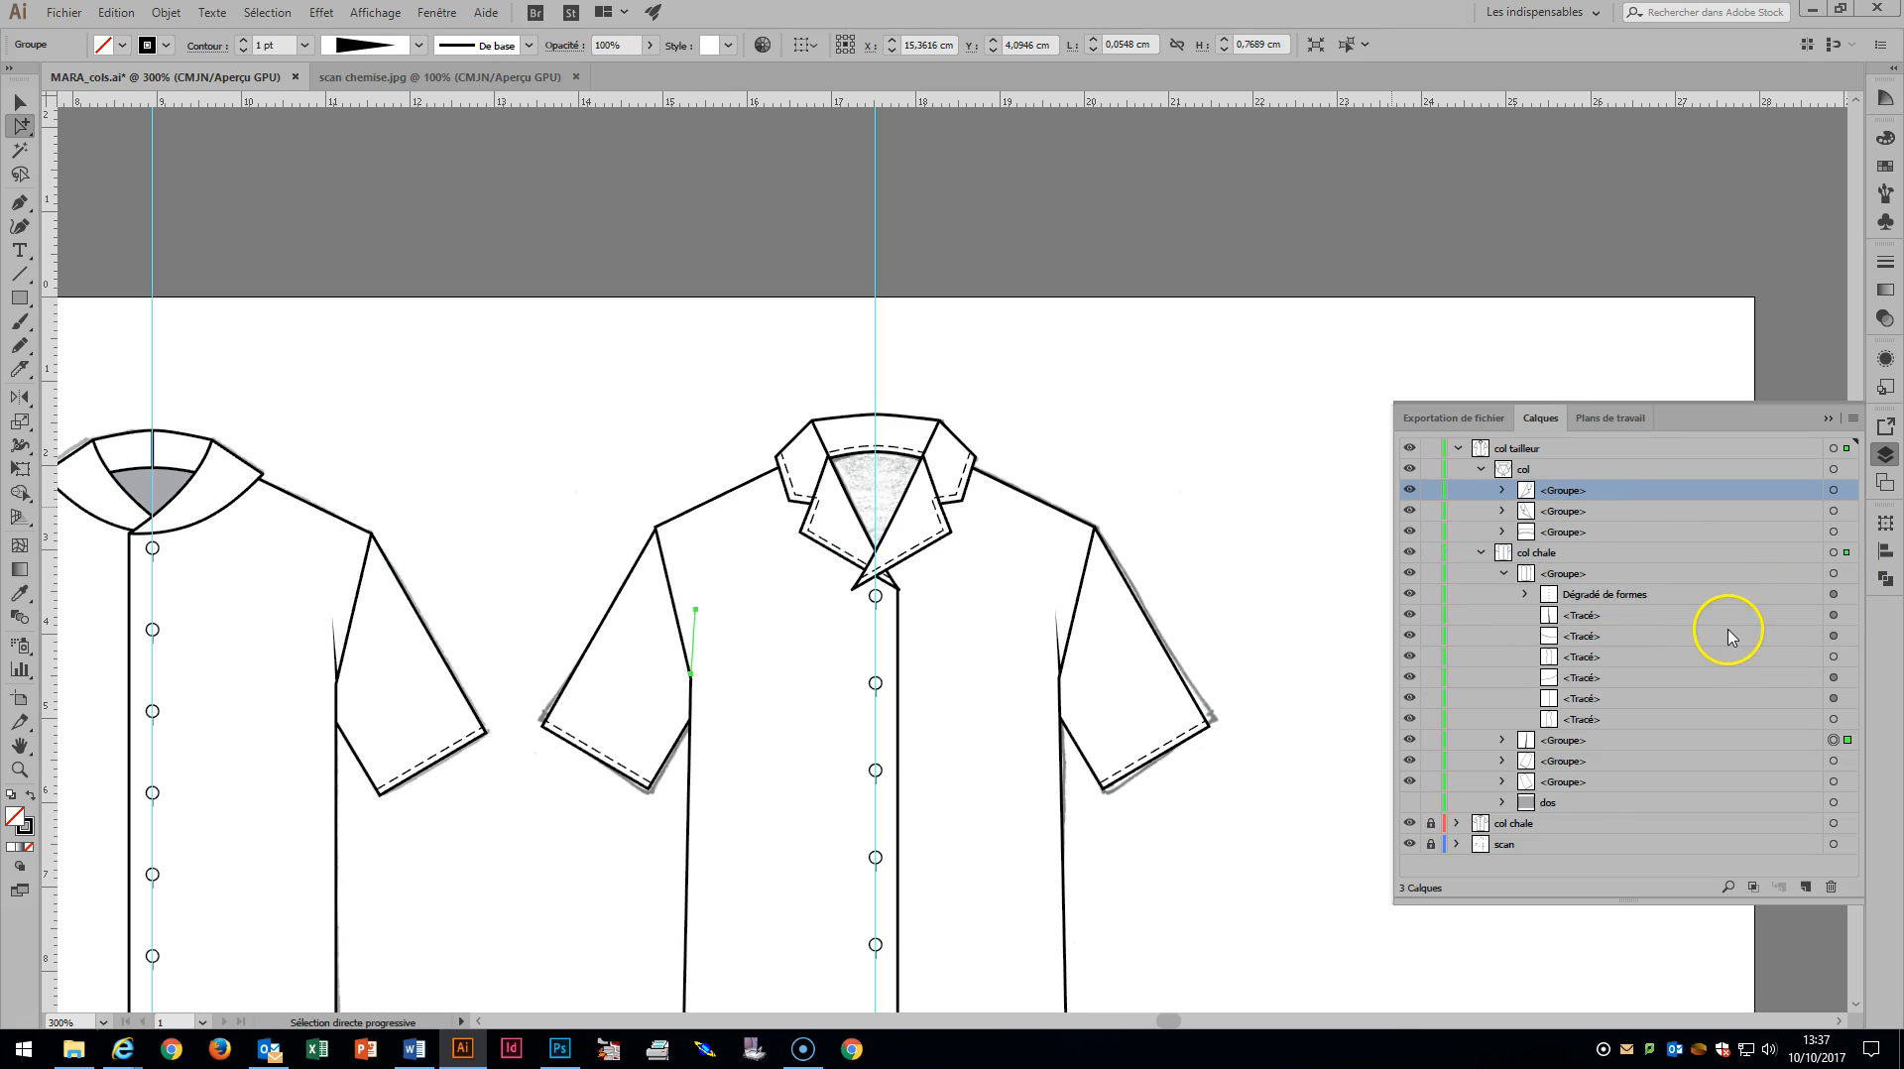
scroll(1333, 818, down, 5)
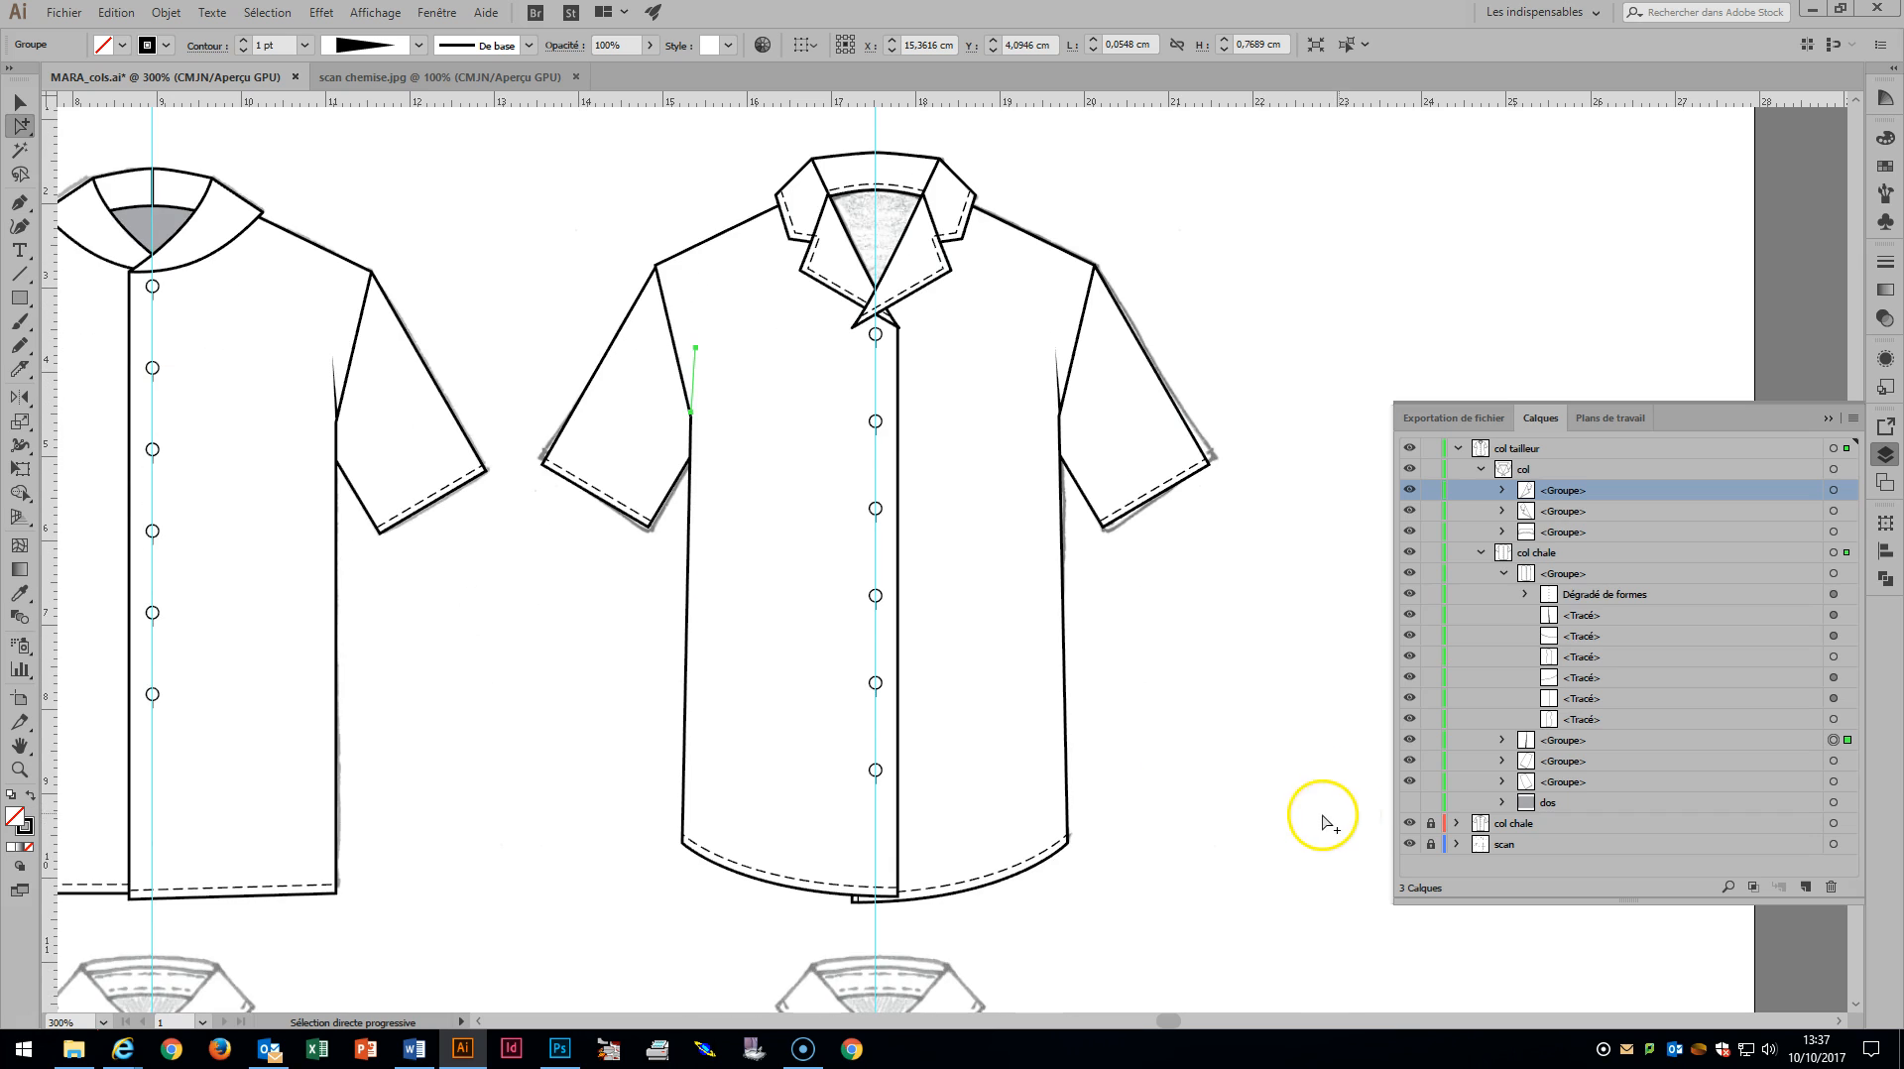
click(1607, 723)
click(1845, 721)
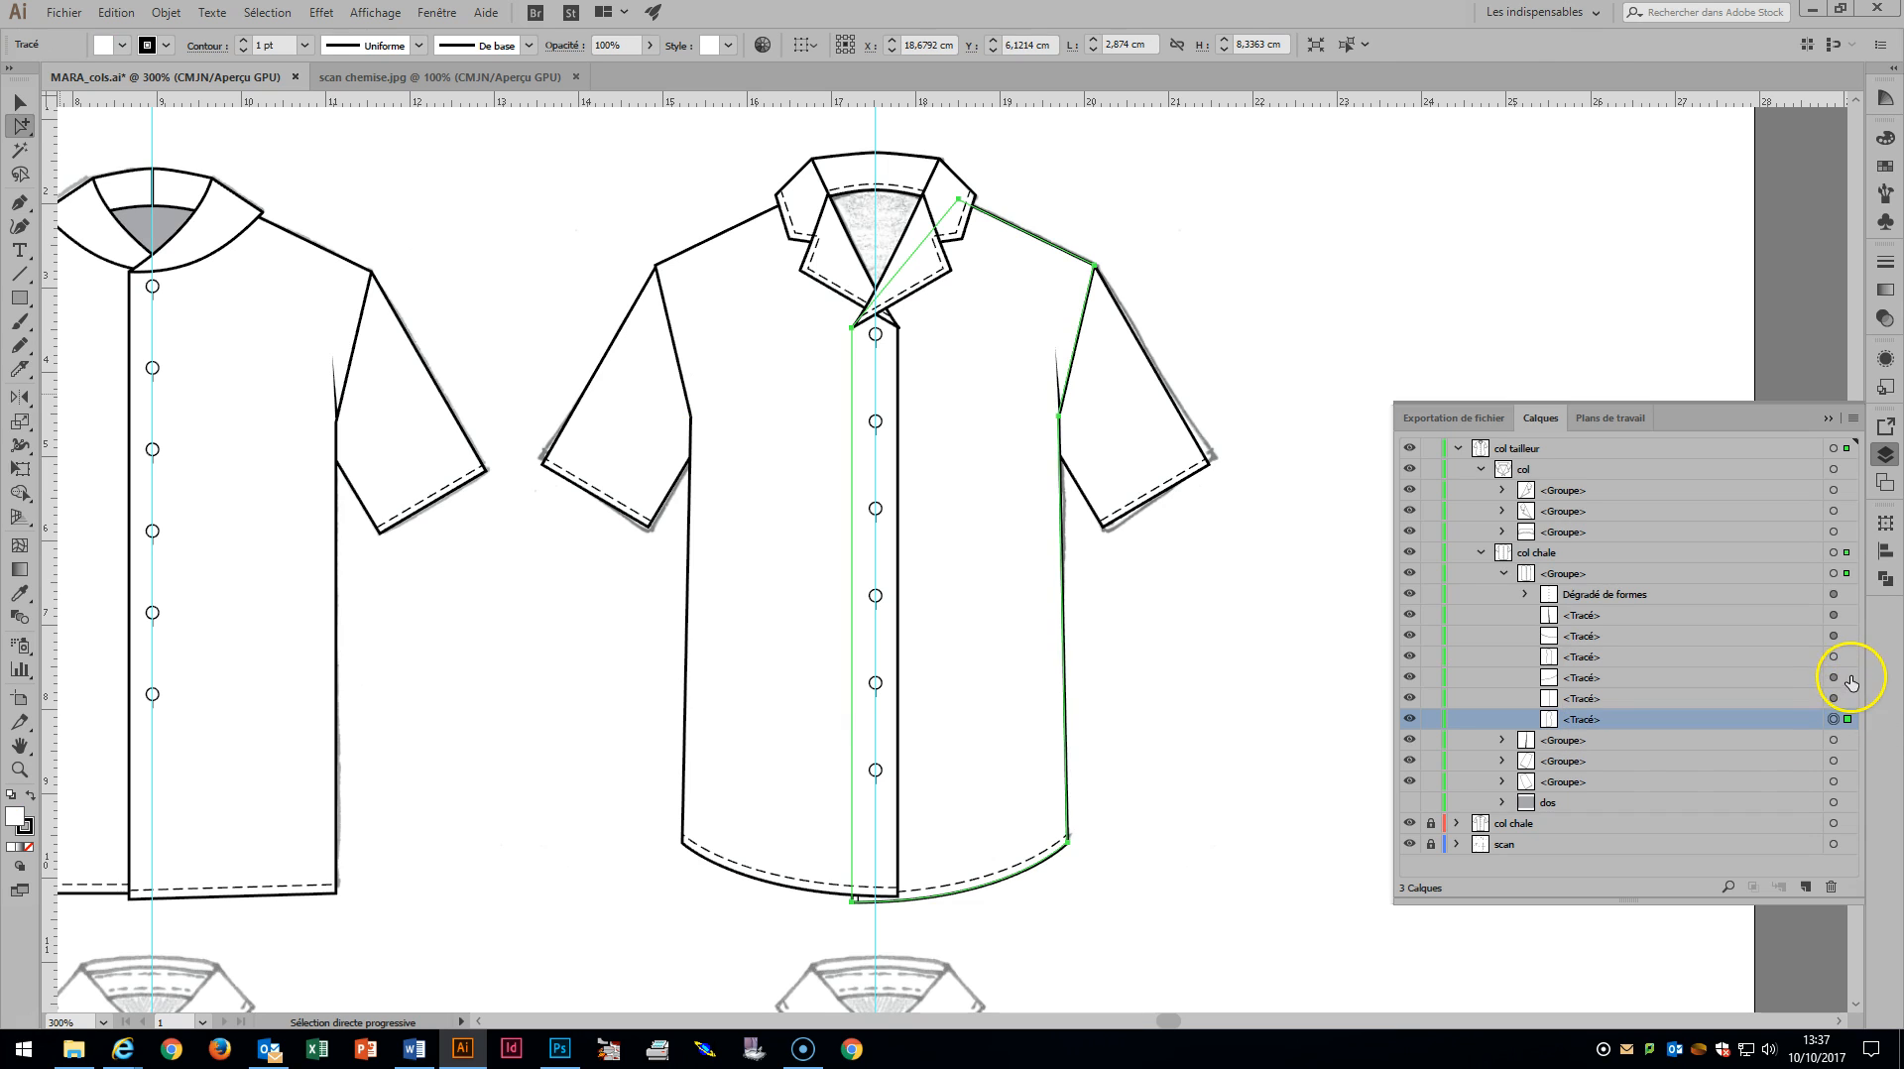
shift+click(1834, 679)
shift+click(1848, 616)
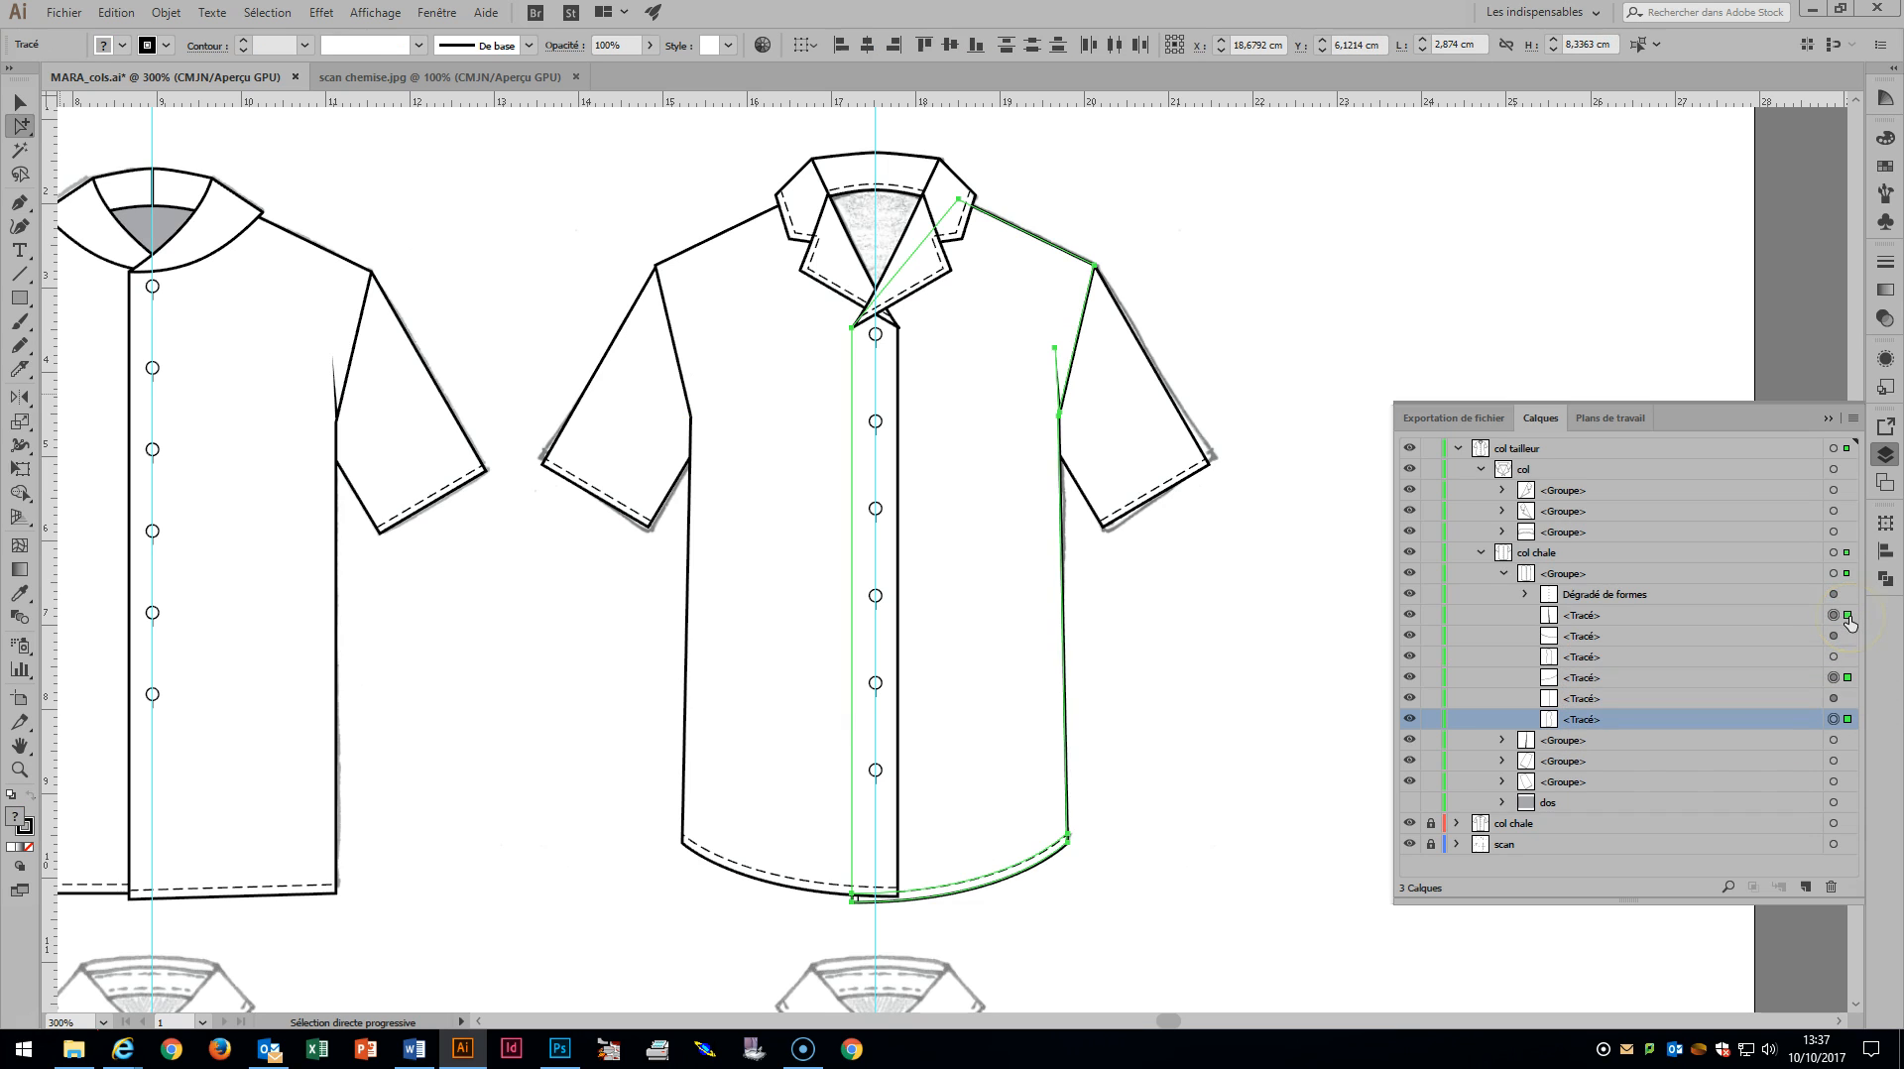
key(ctrl+g)
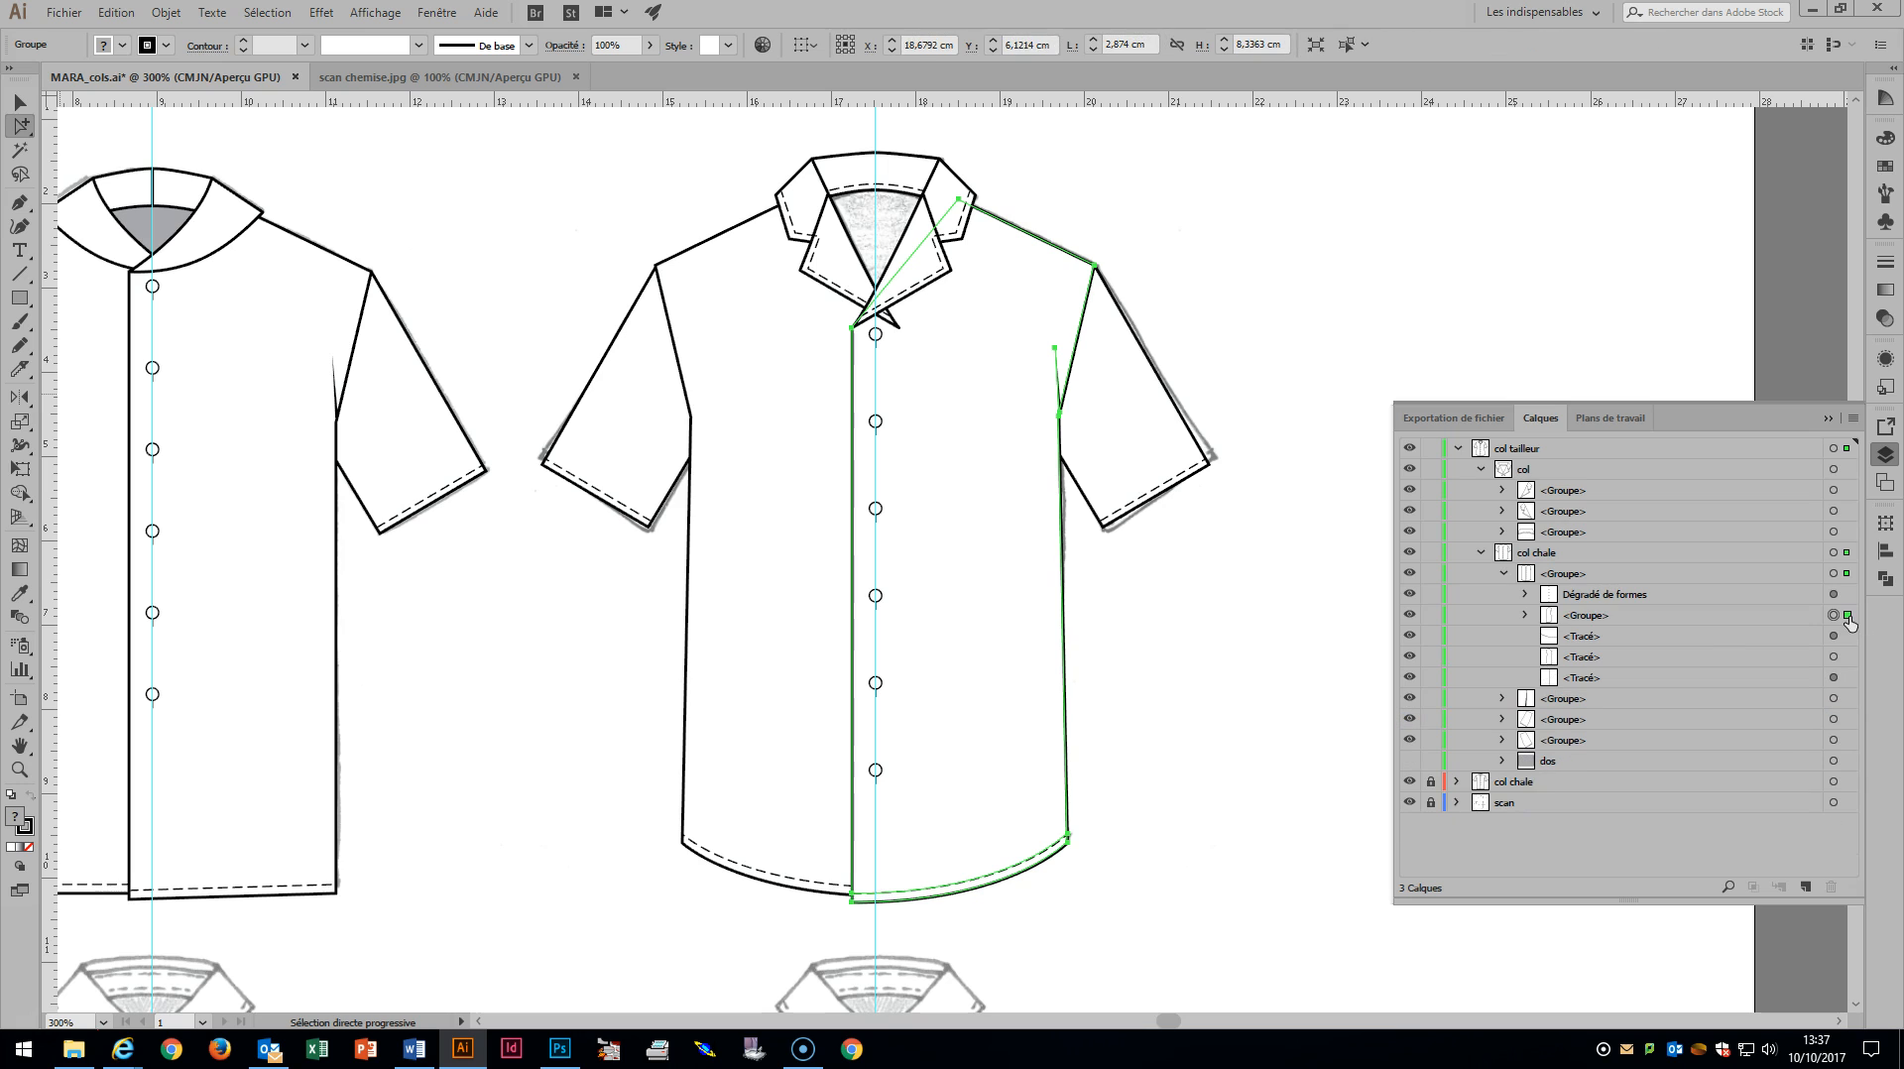
Group the front panel on the drawing's left side with its dashed hem stitching and its armhole dart.
click(1834, 636)
shift+click(1834, 657)
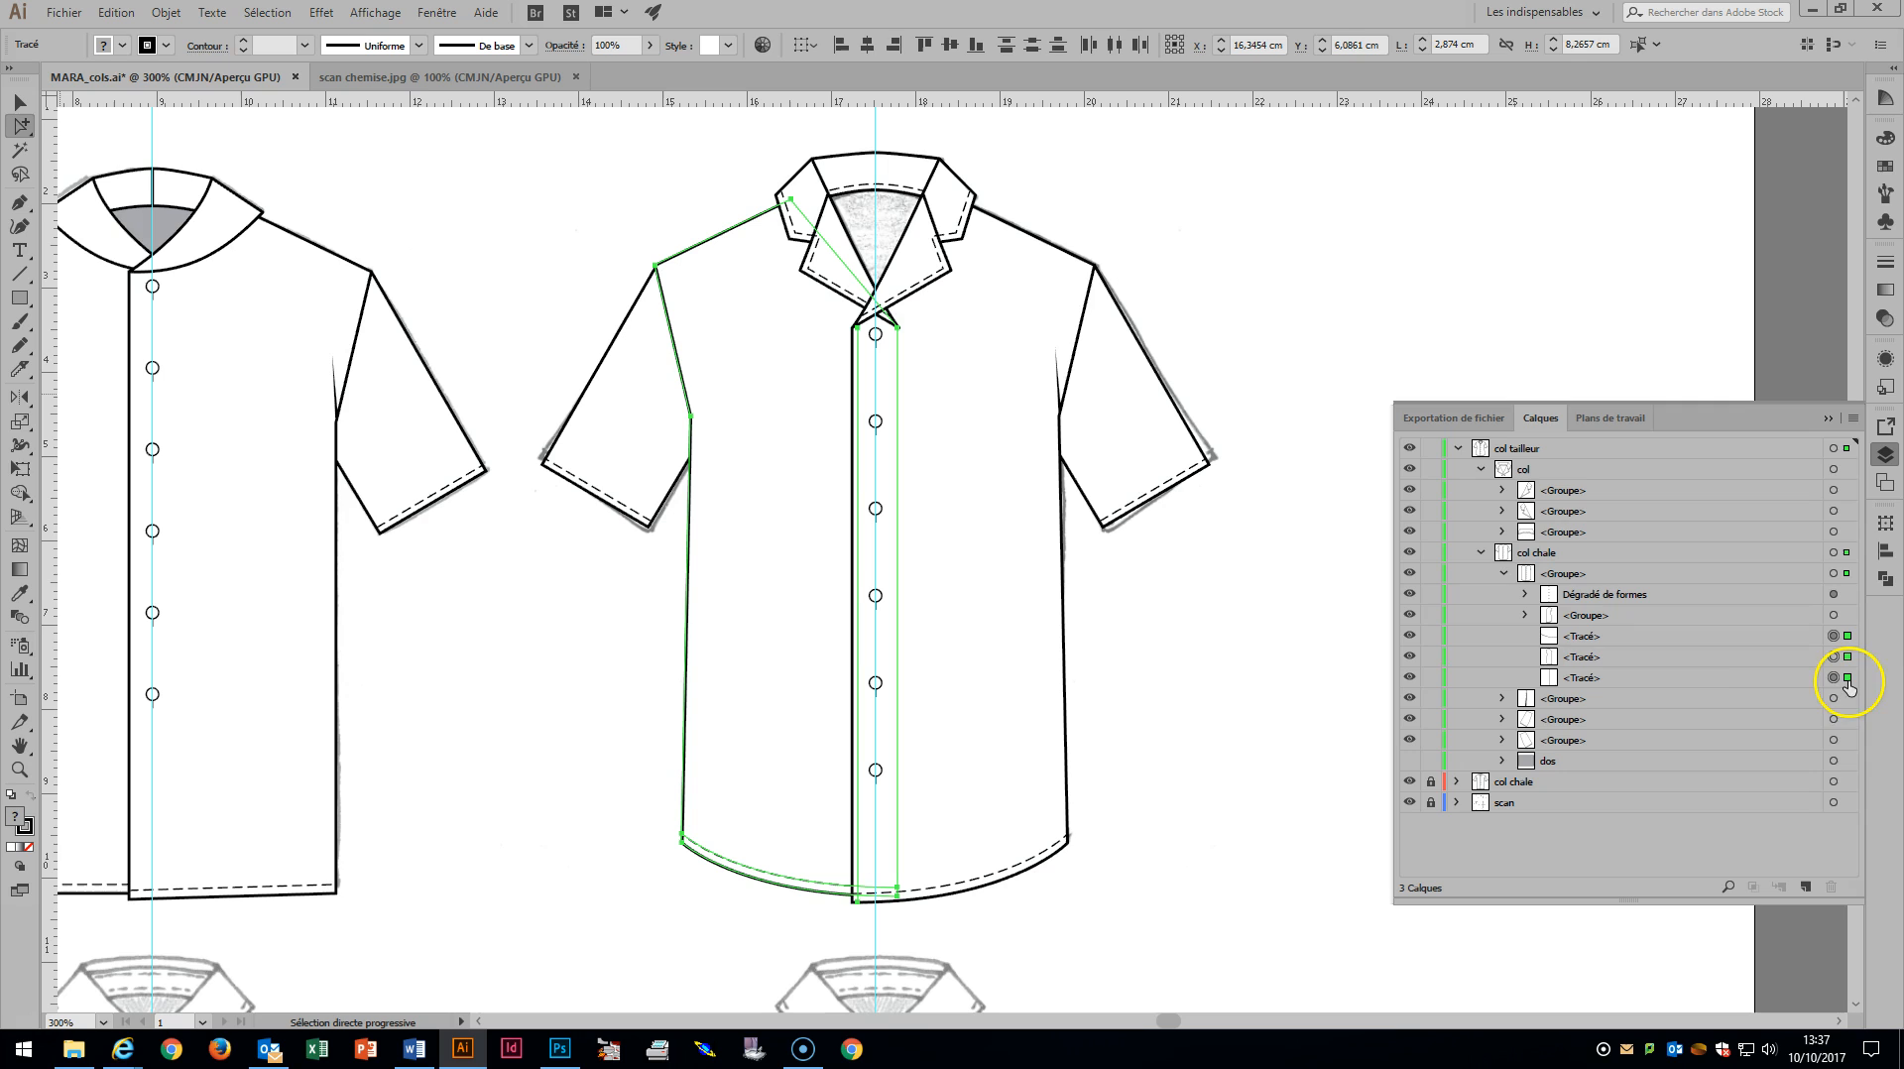
shift+click(1849, 678)
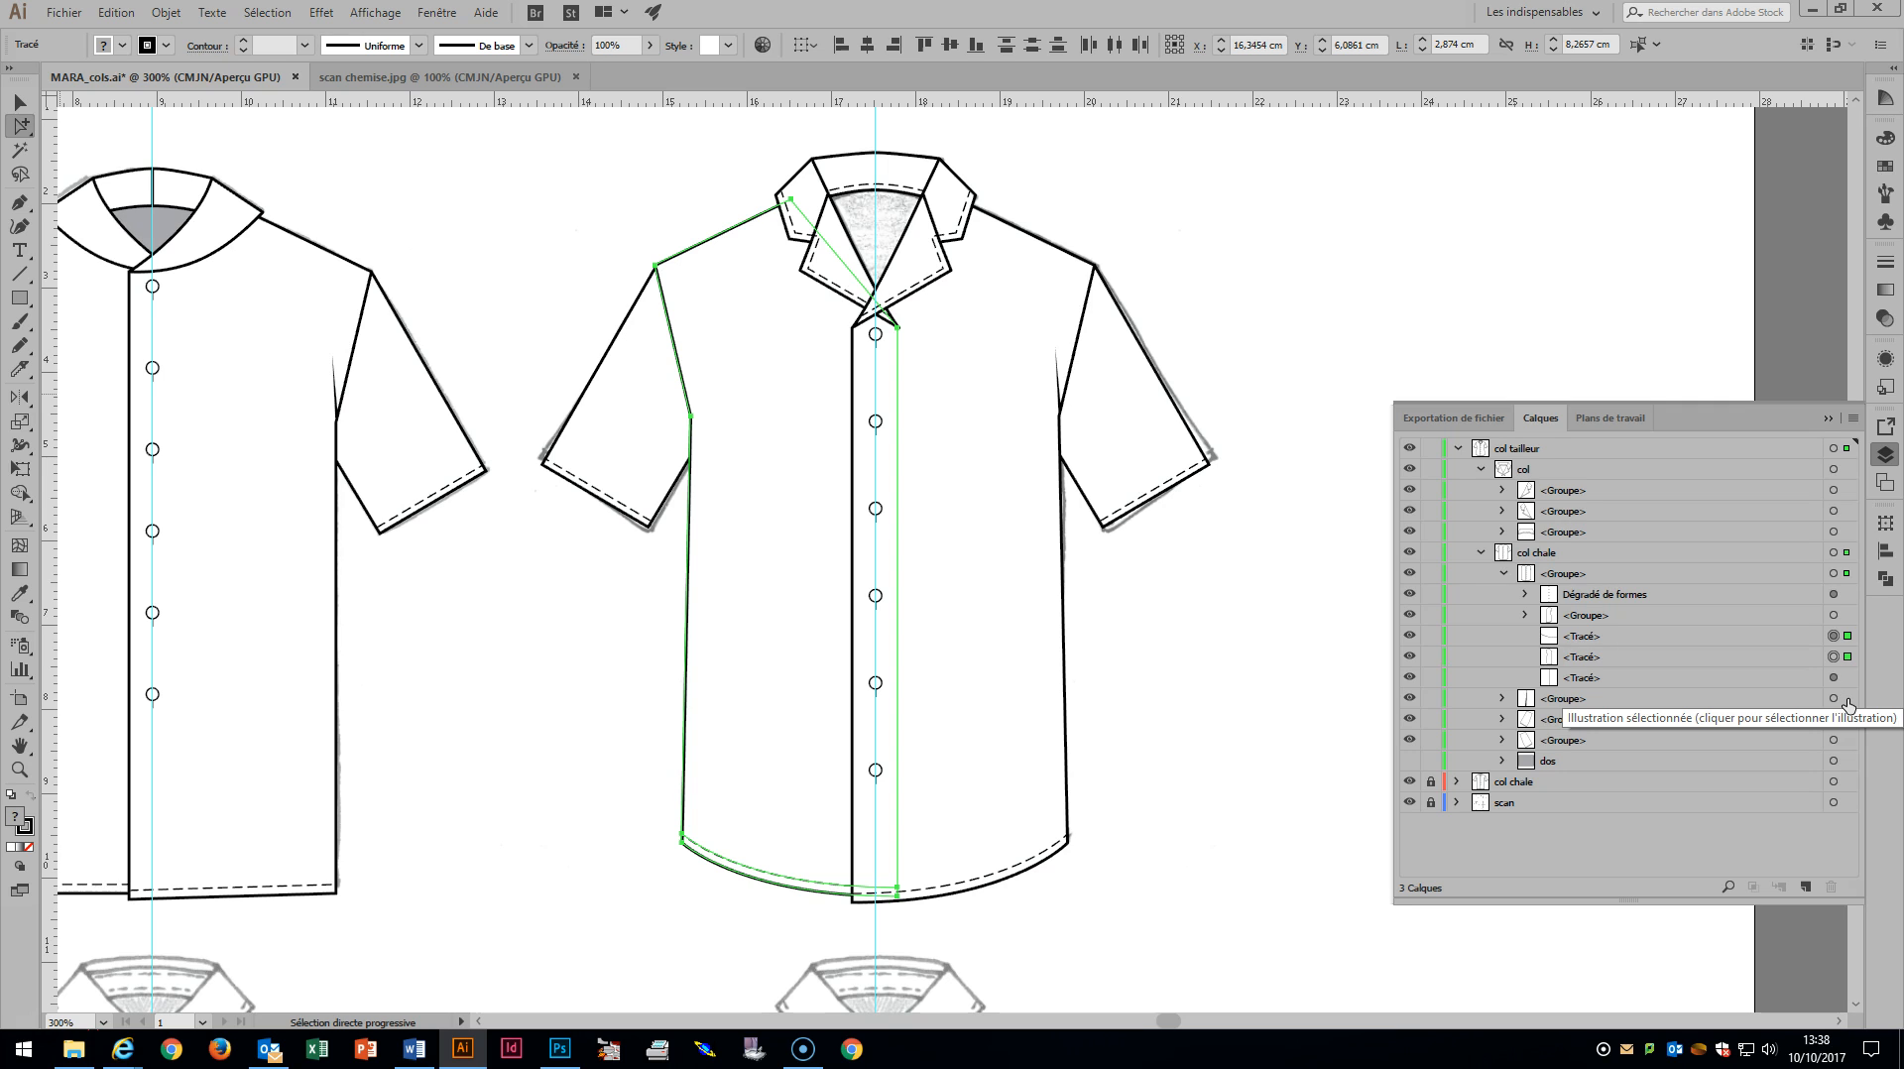
click(1834, 717)
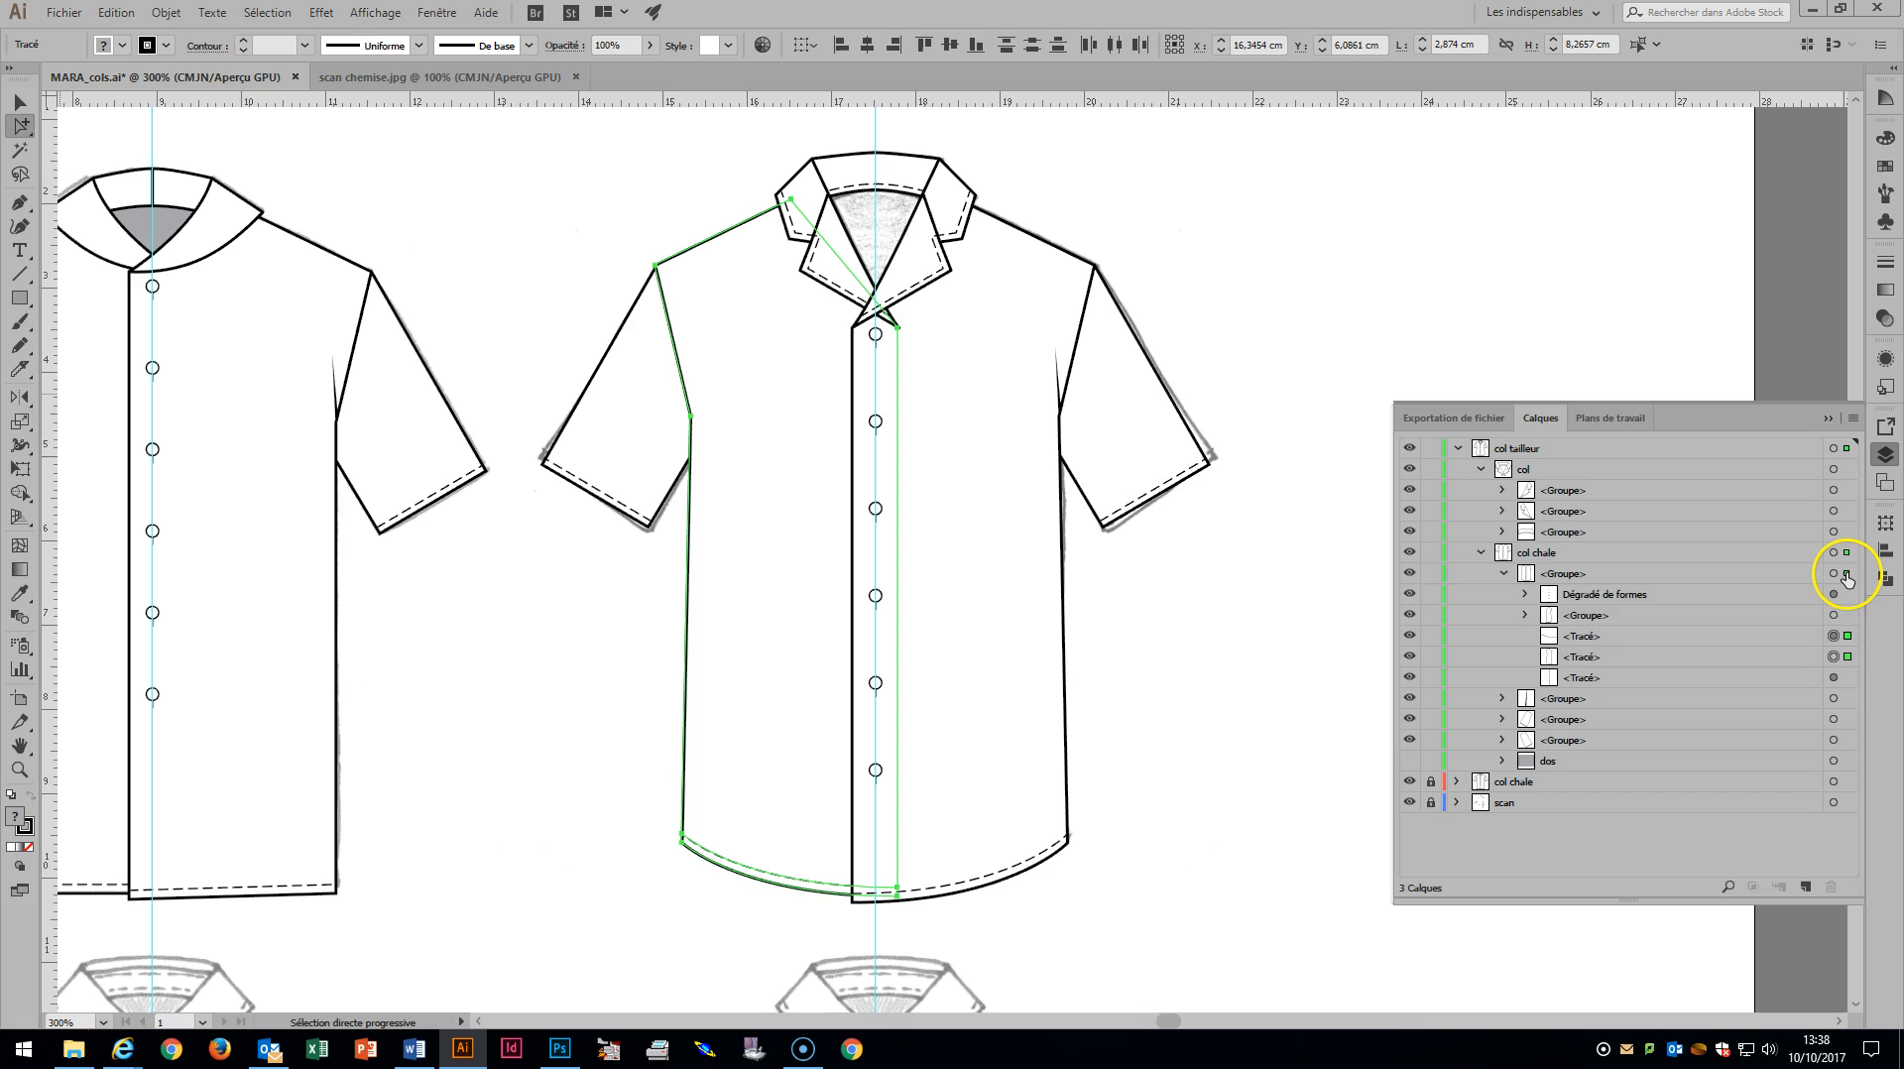
shift+click(1849, 698)
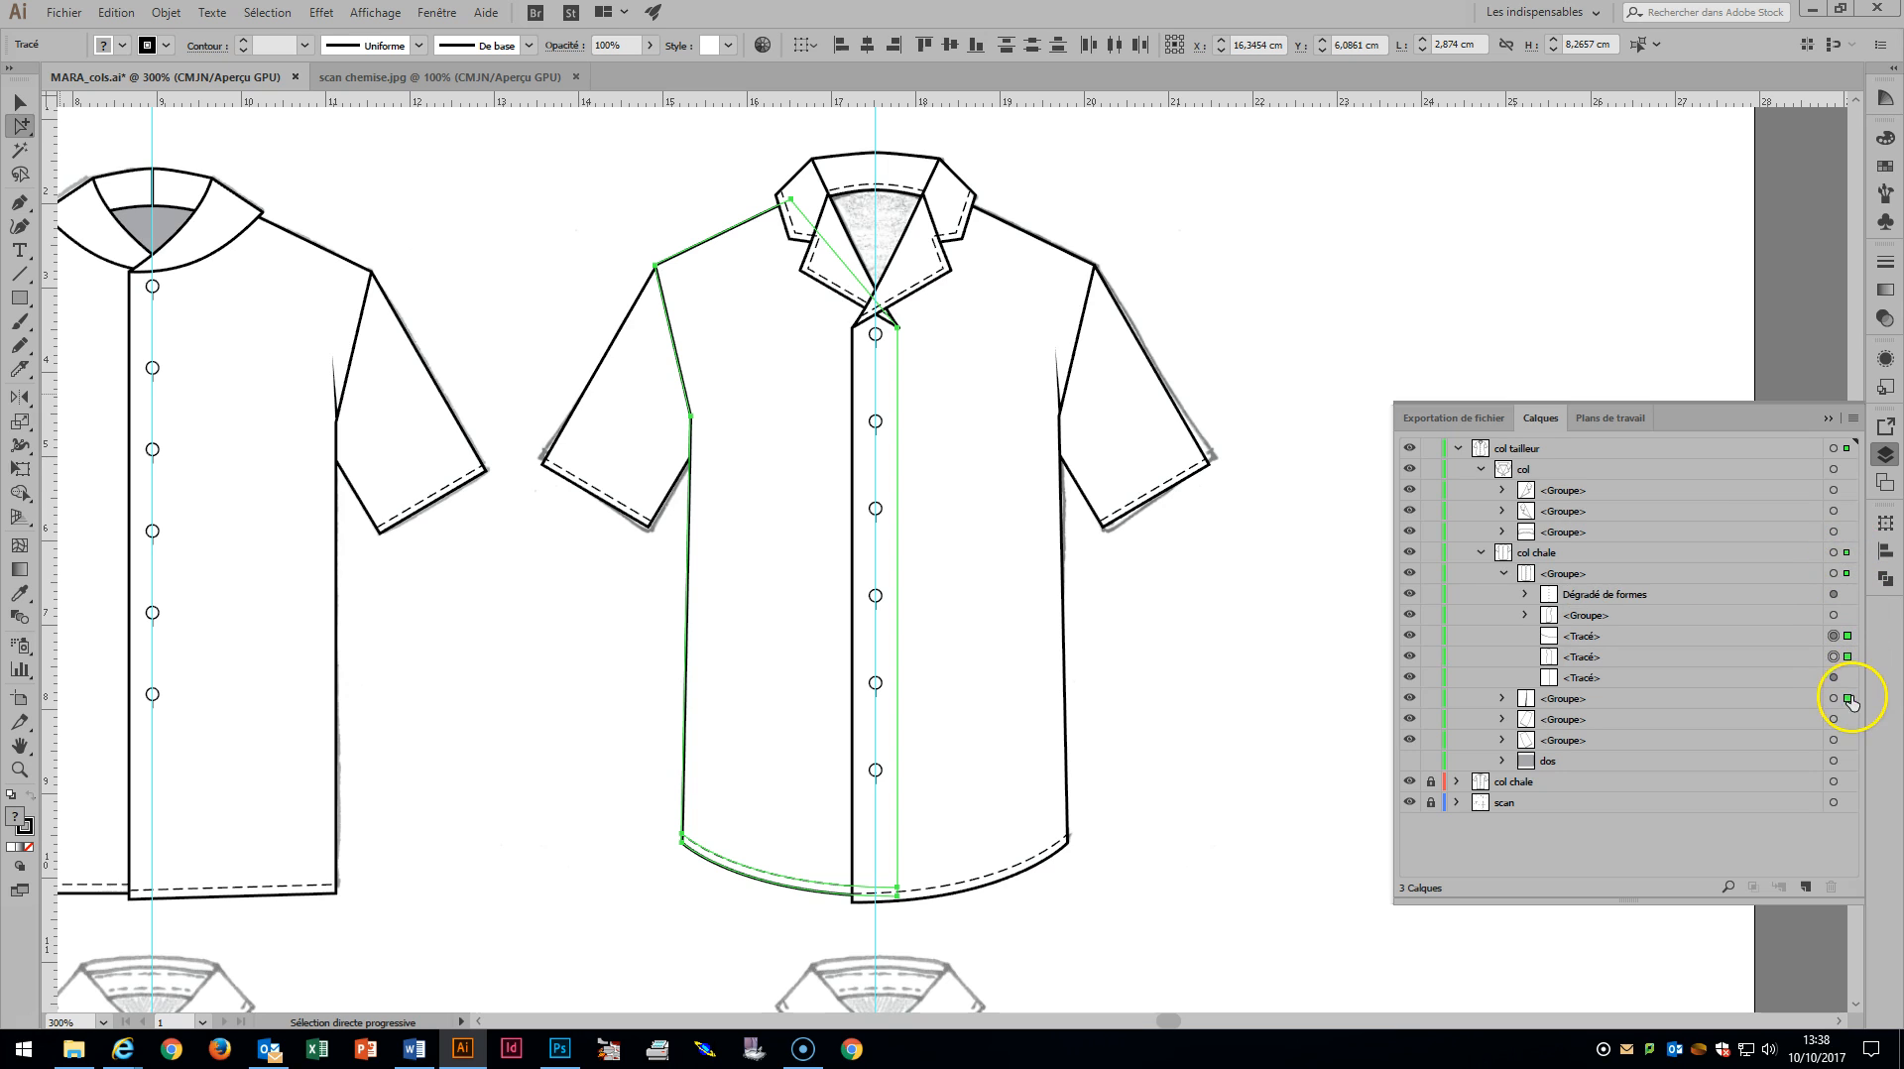
key(ctrl+g)
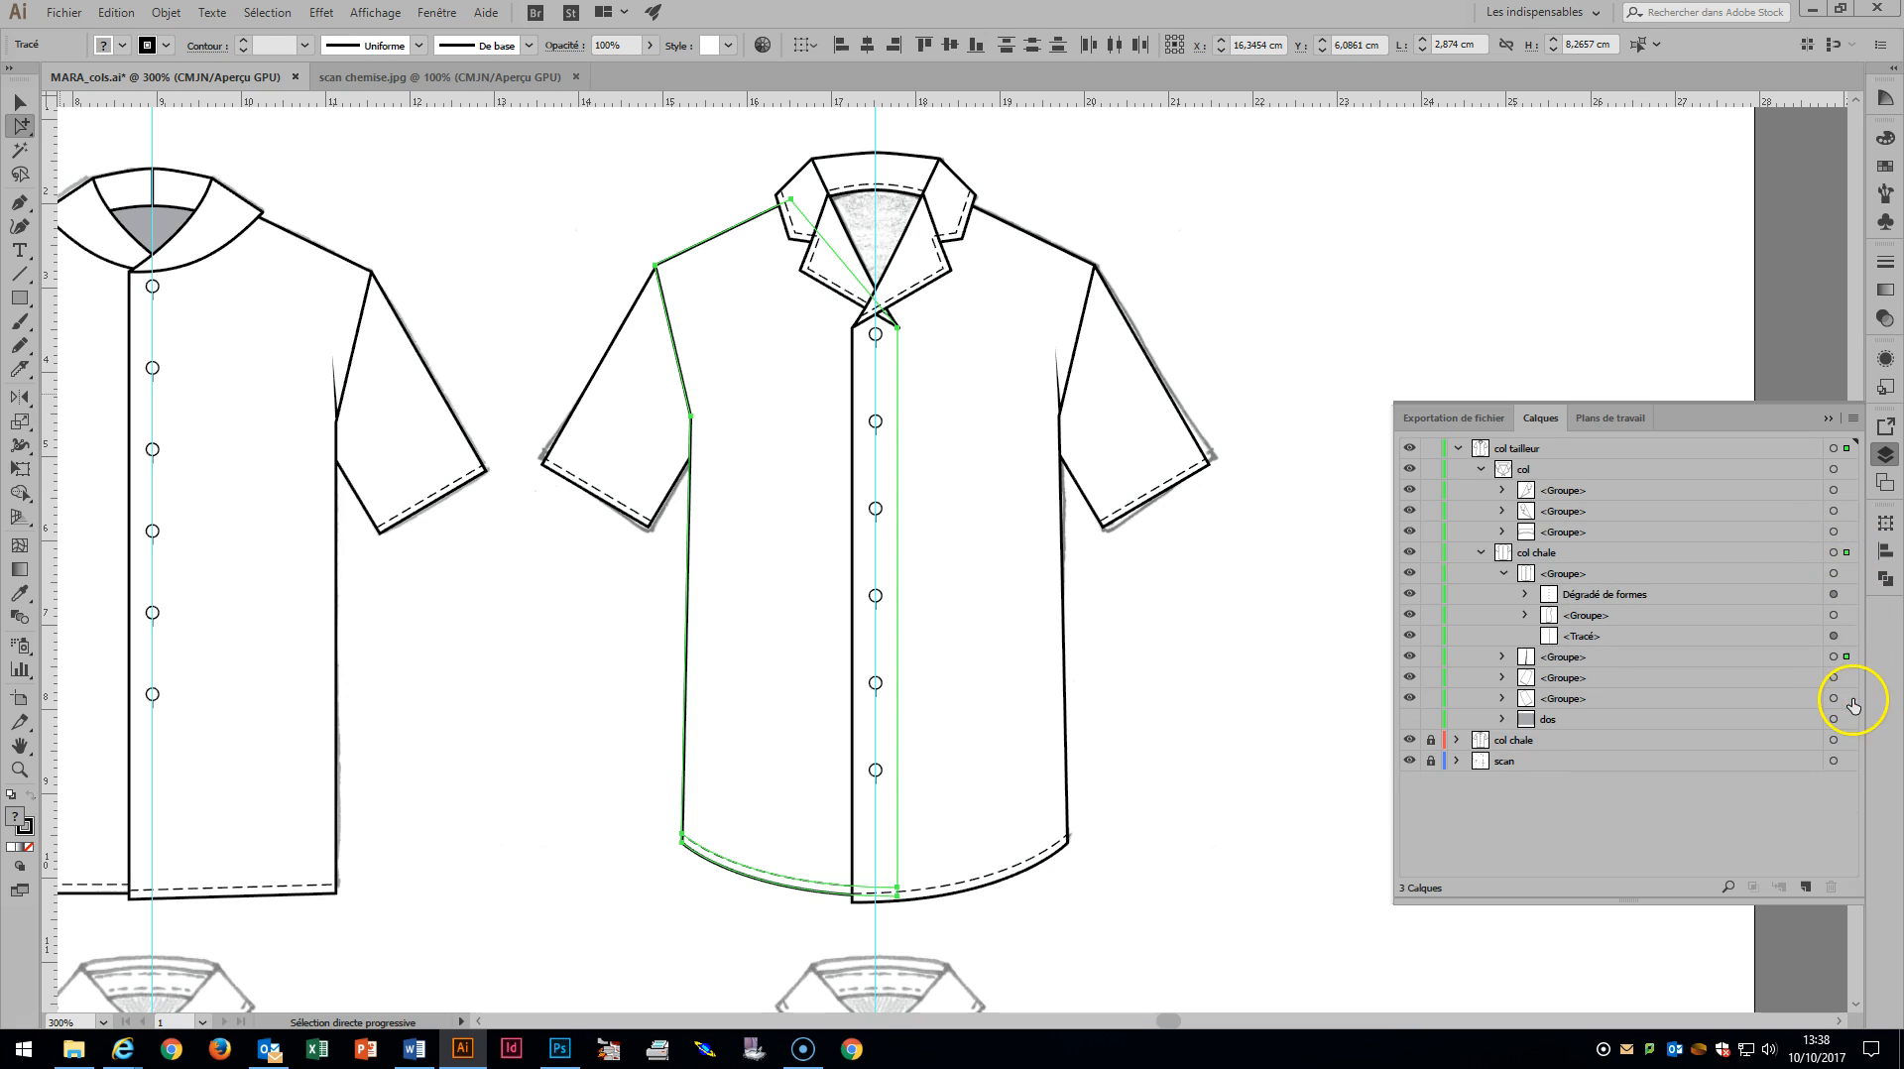
Bring the left dart in front of its front panel, and the dashed placket stitching in front of the right front panel's group.
click(1503, 659)
drag(1608, 722, 1628, 685)
click(1503, 658)
drag(1517, 632, 1632, 613)
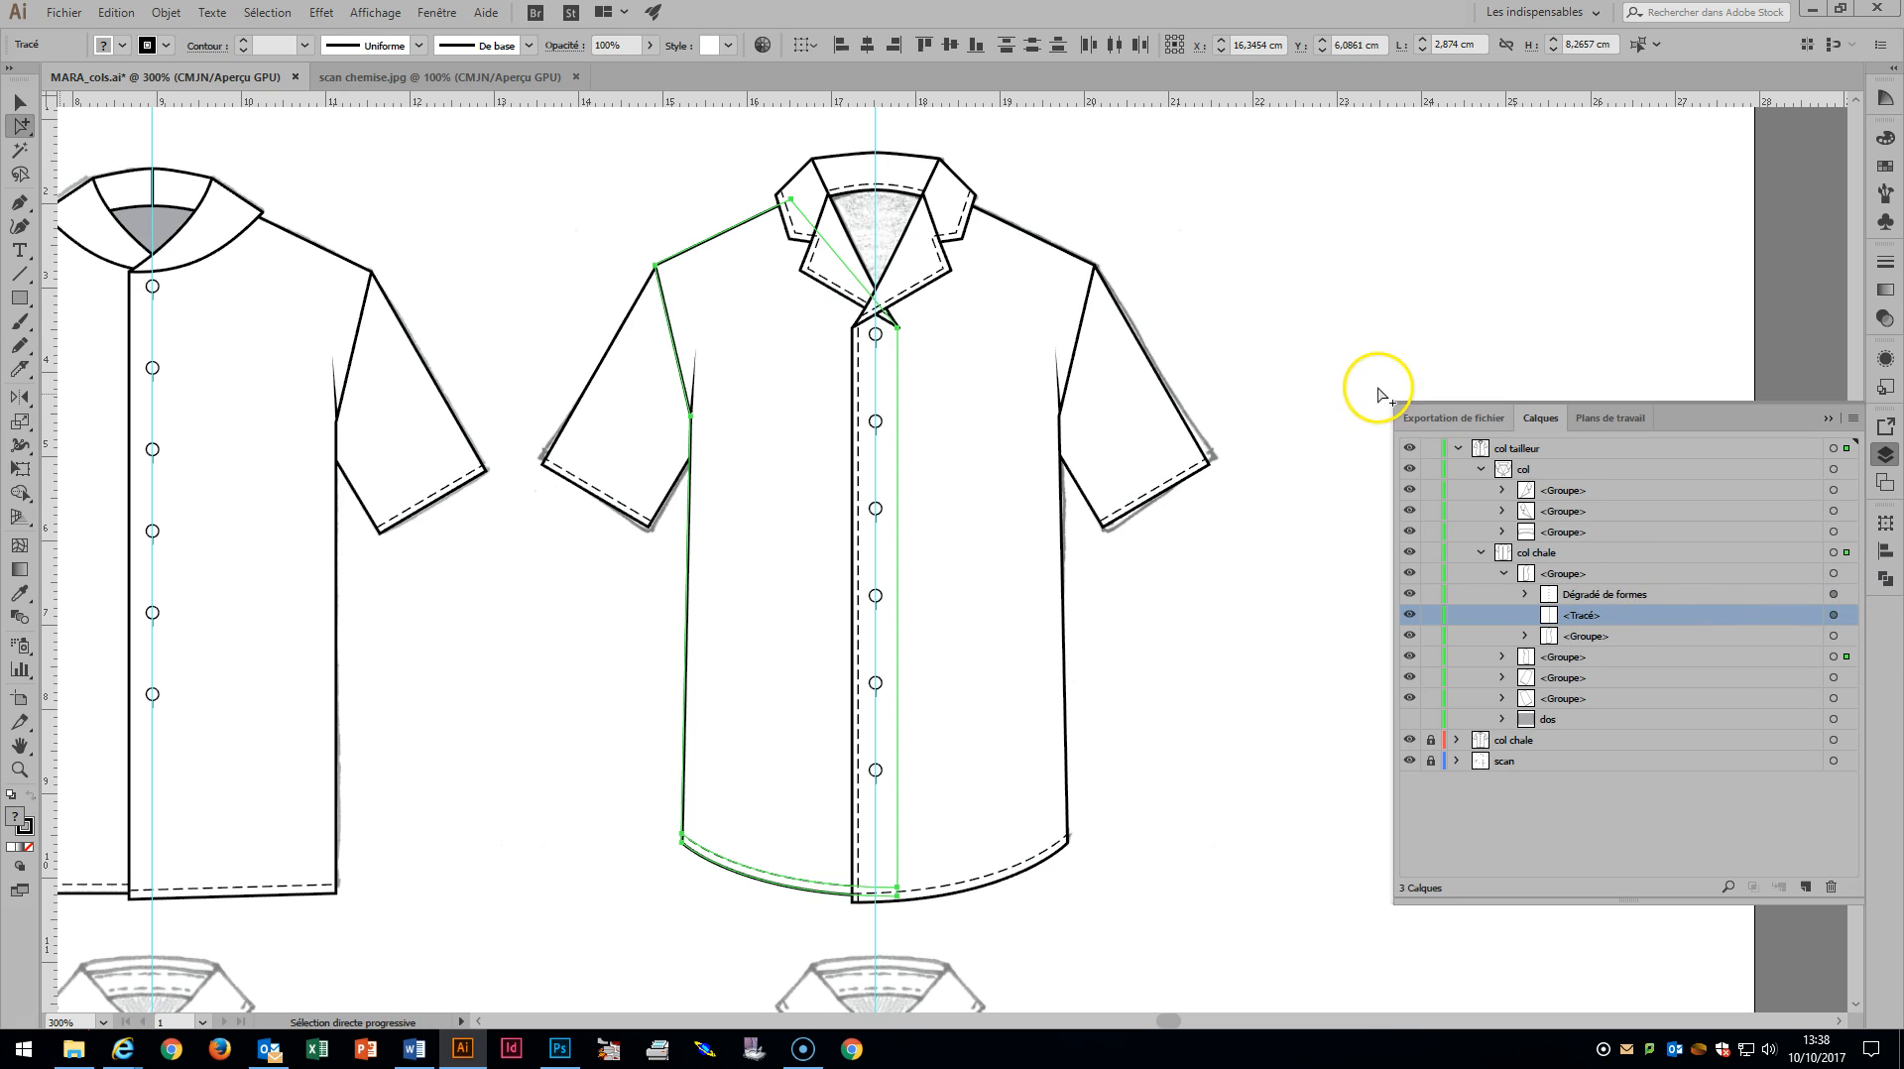
Show the grey "dos" rectangle and stretch its lower edge down to a height of about 1.34 cm, covering the neck opening.
click(1408, 739)
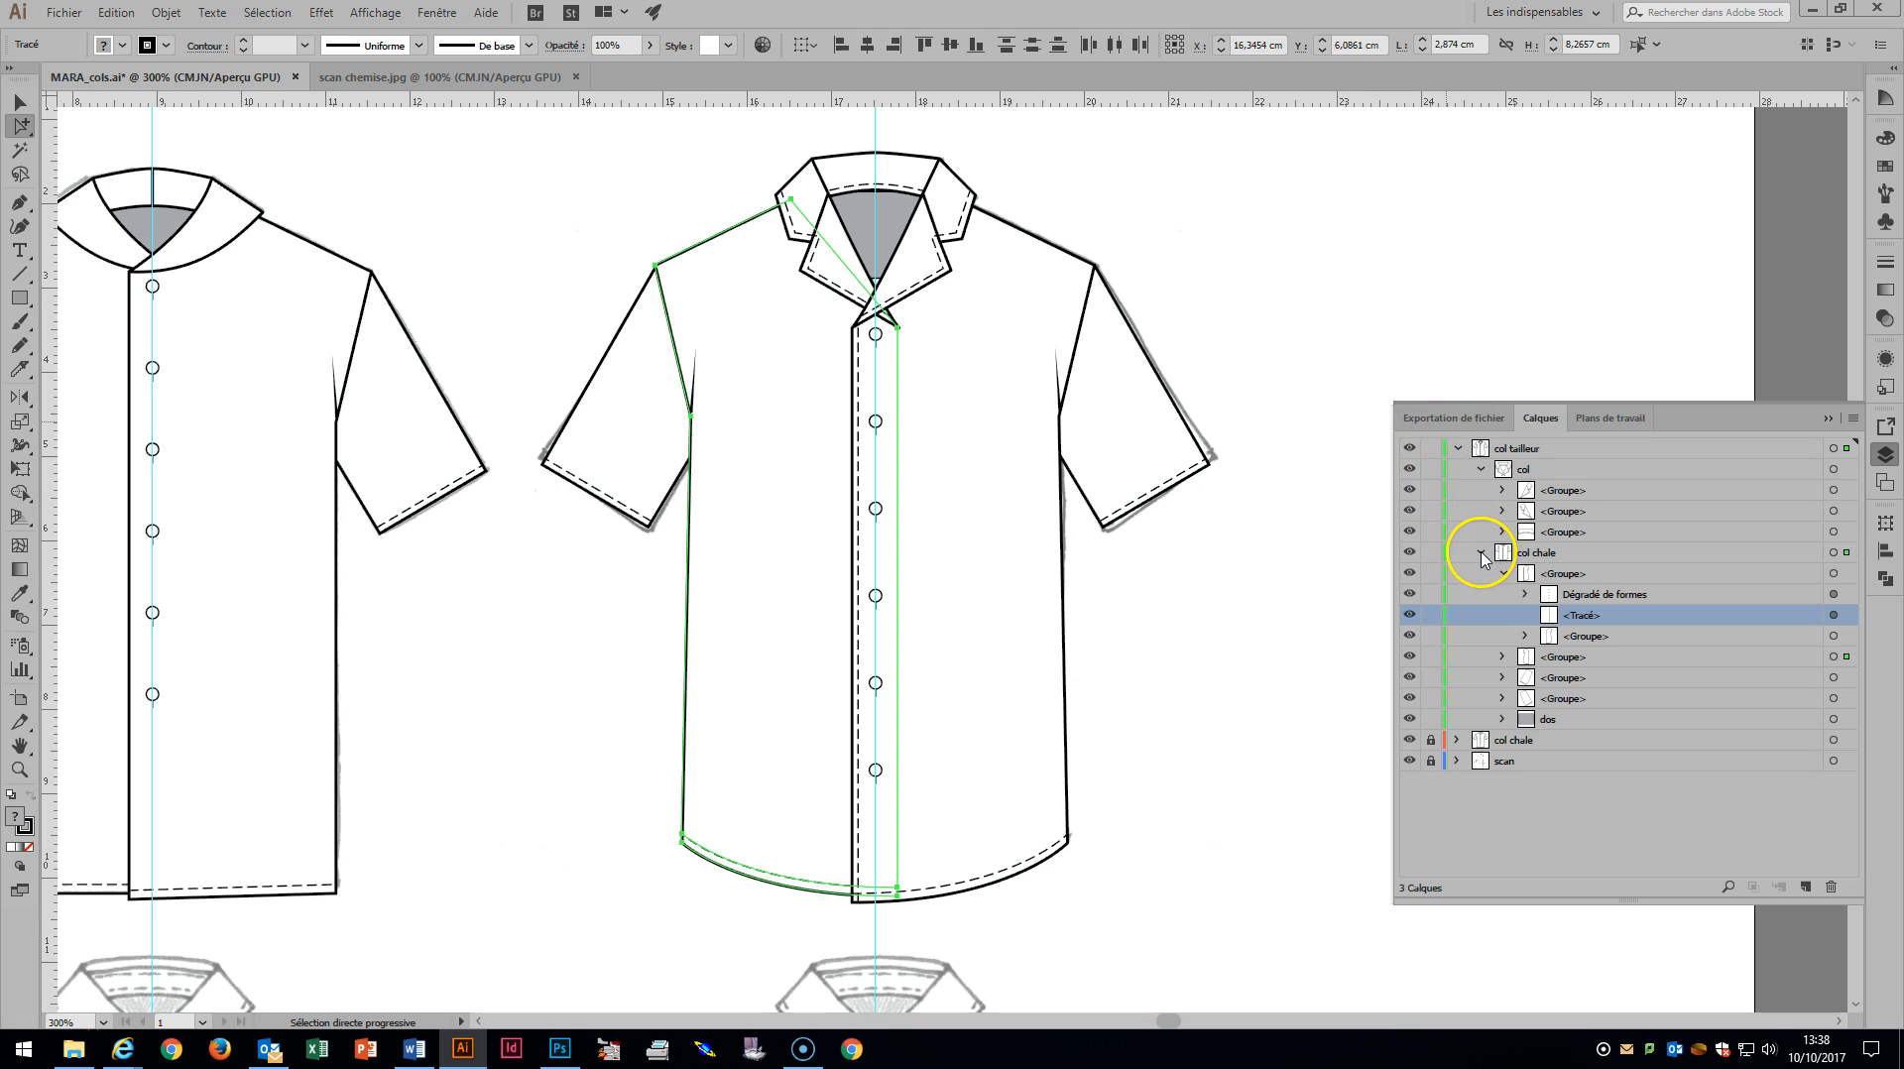
click(1481, 553)
click(873, 216)
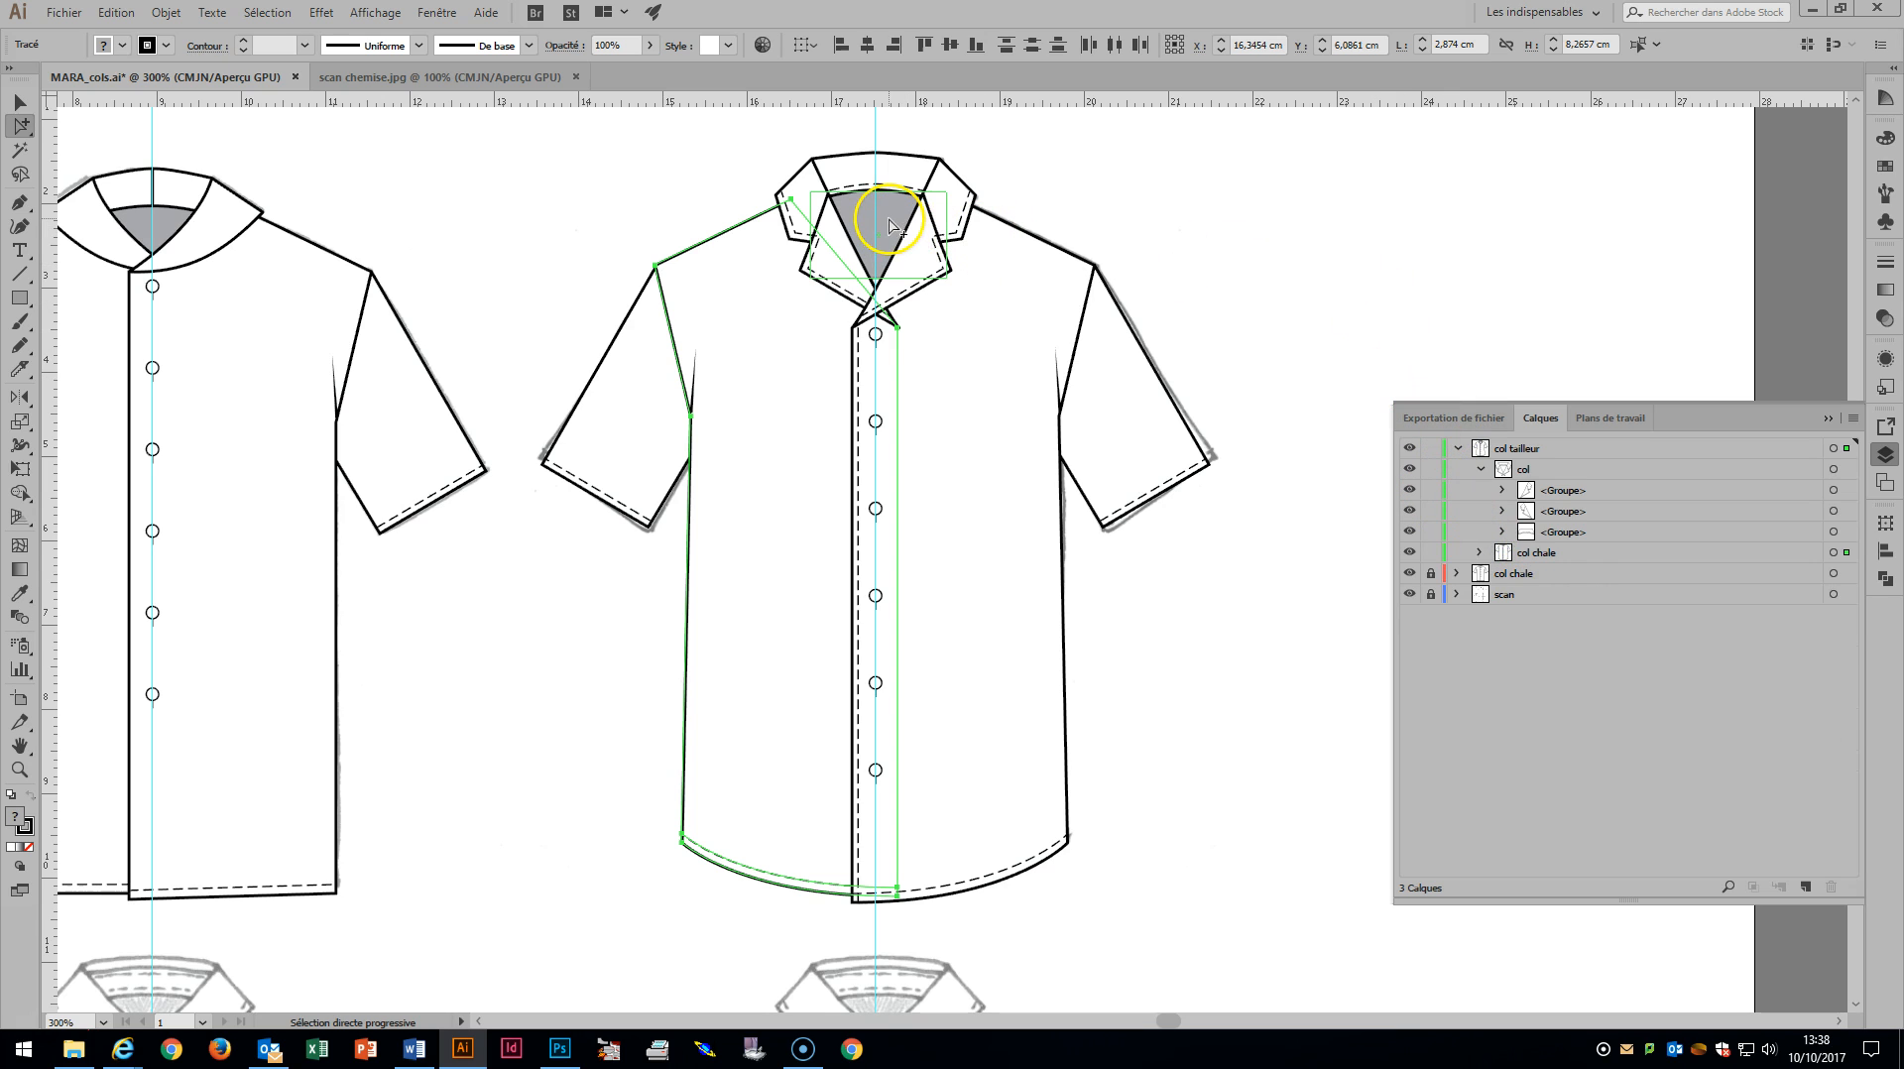
click(1850, 555)
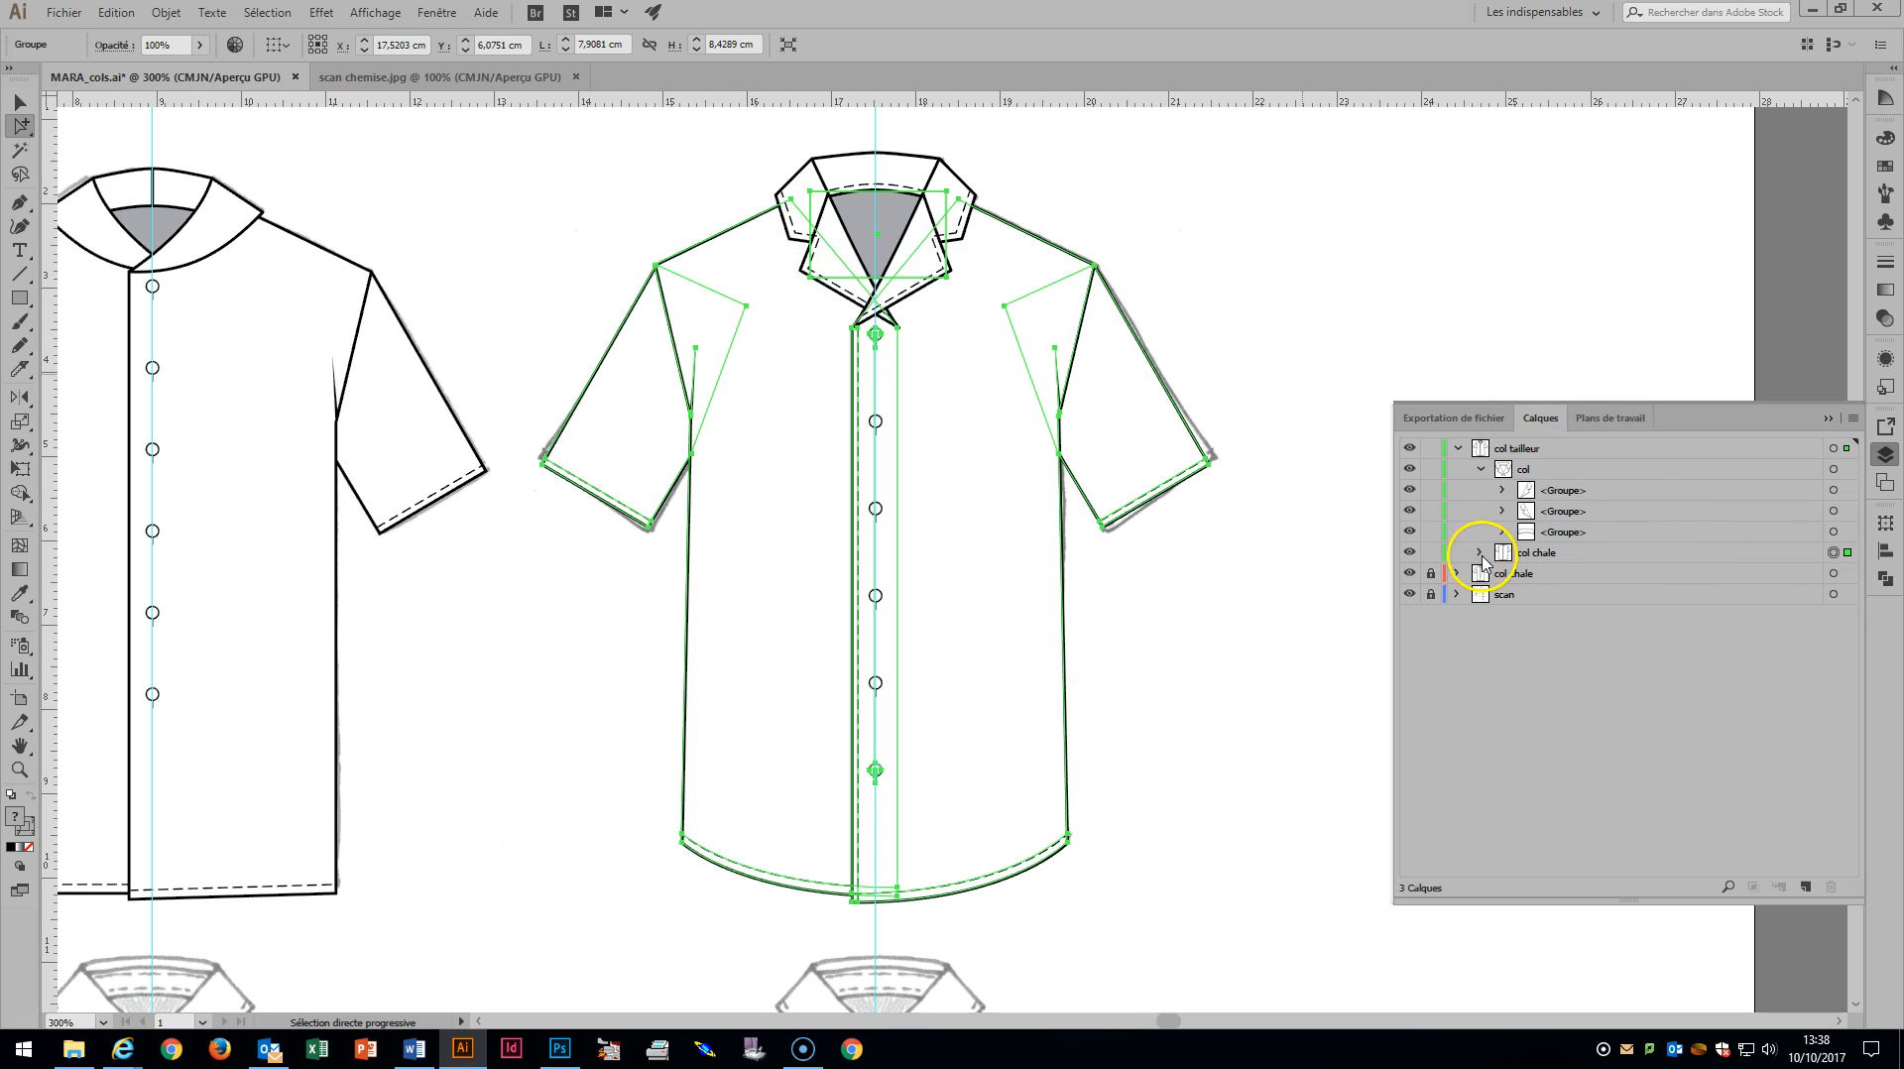
click(1479, 553)
click(1502, 574)
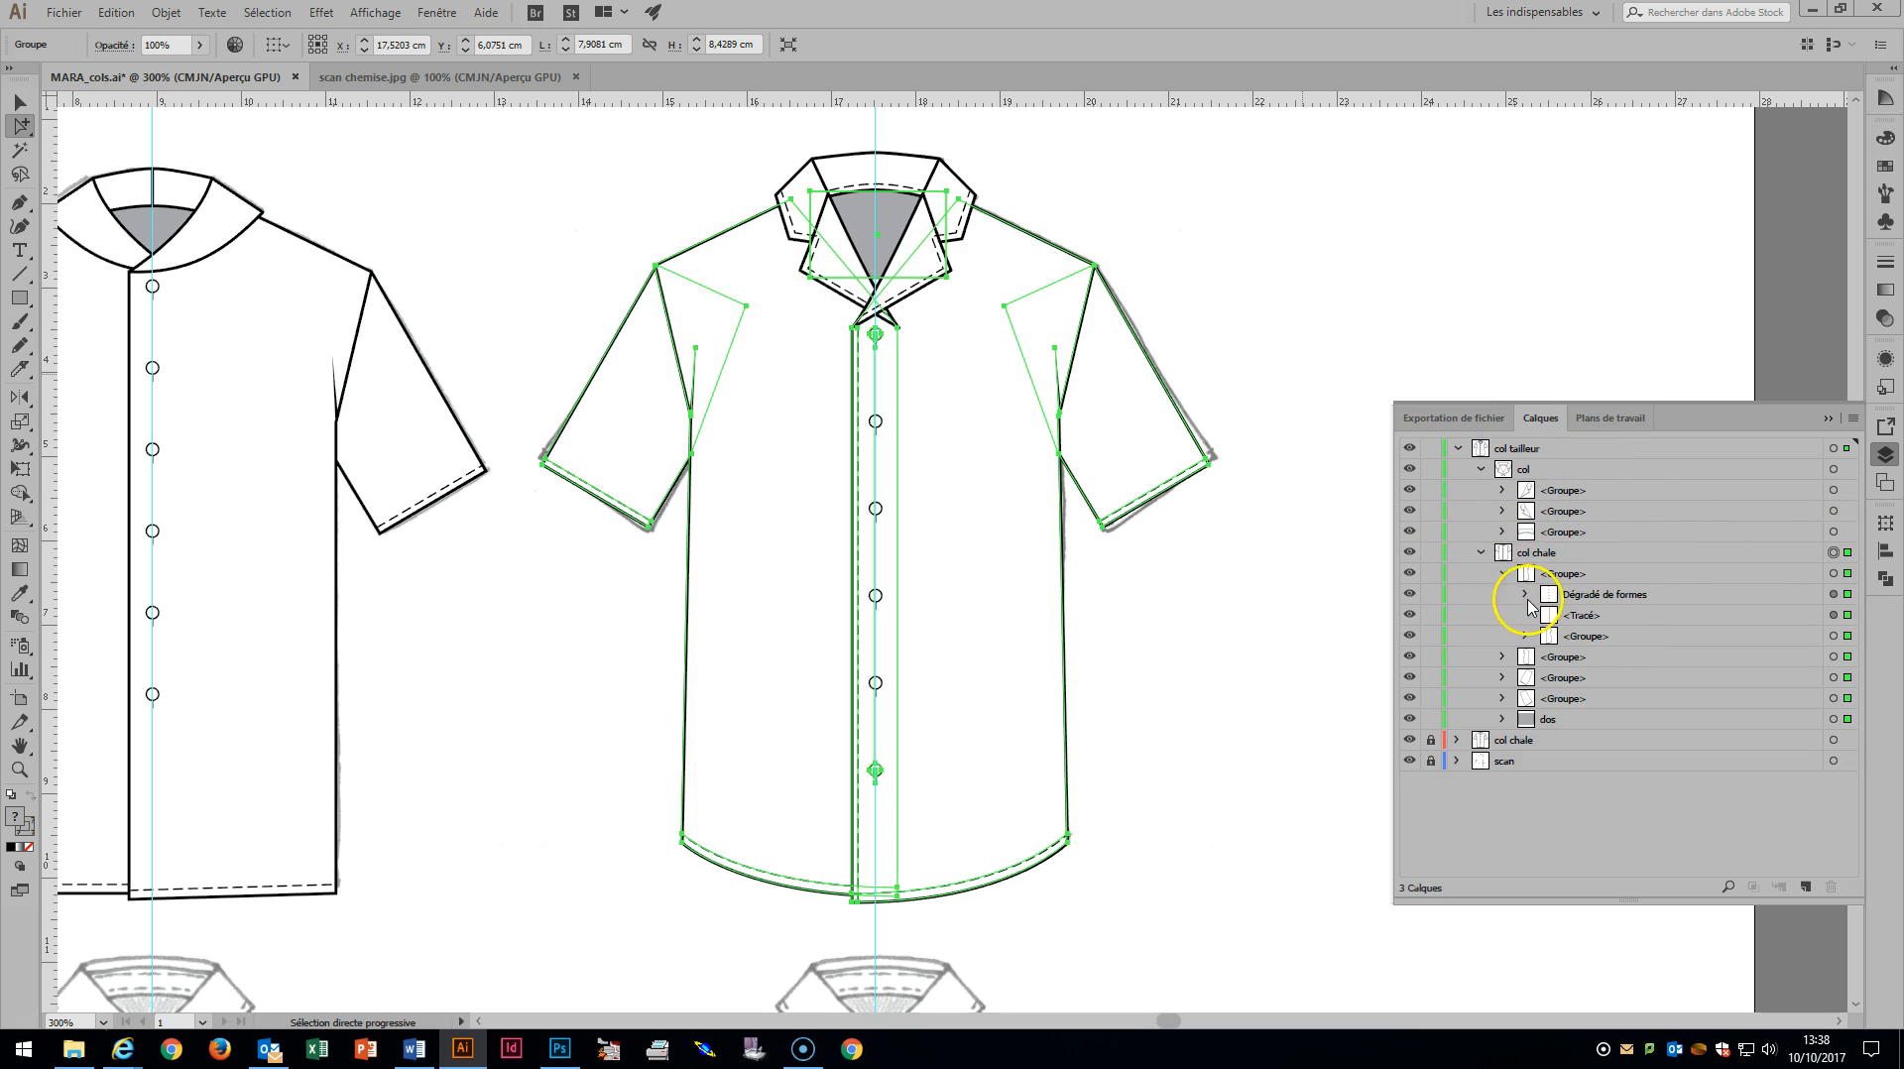
click(1503, 574)
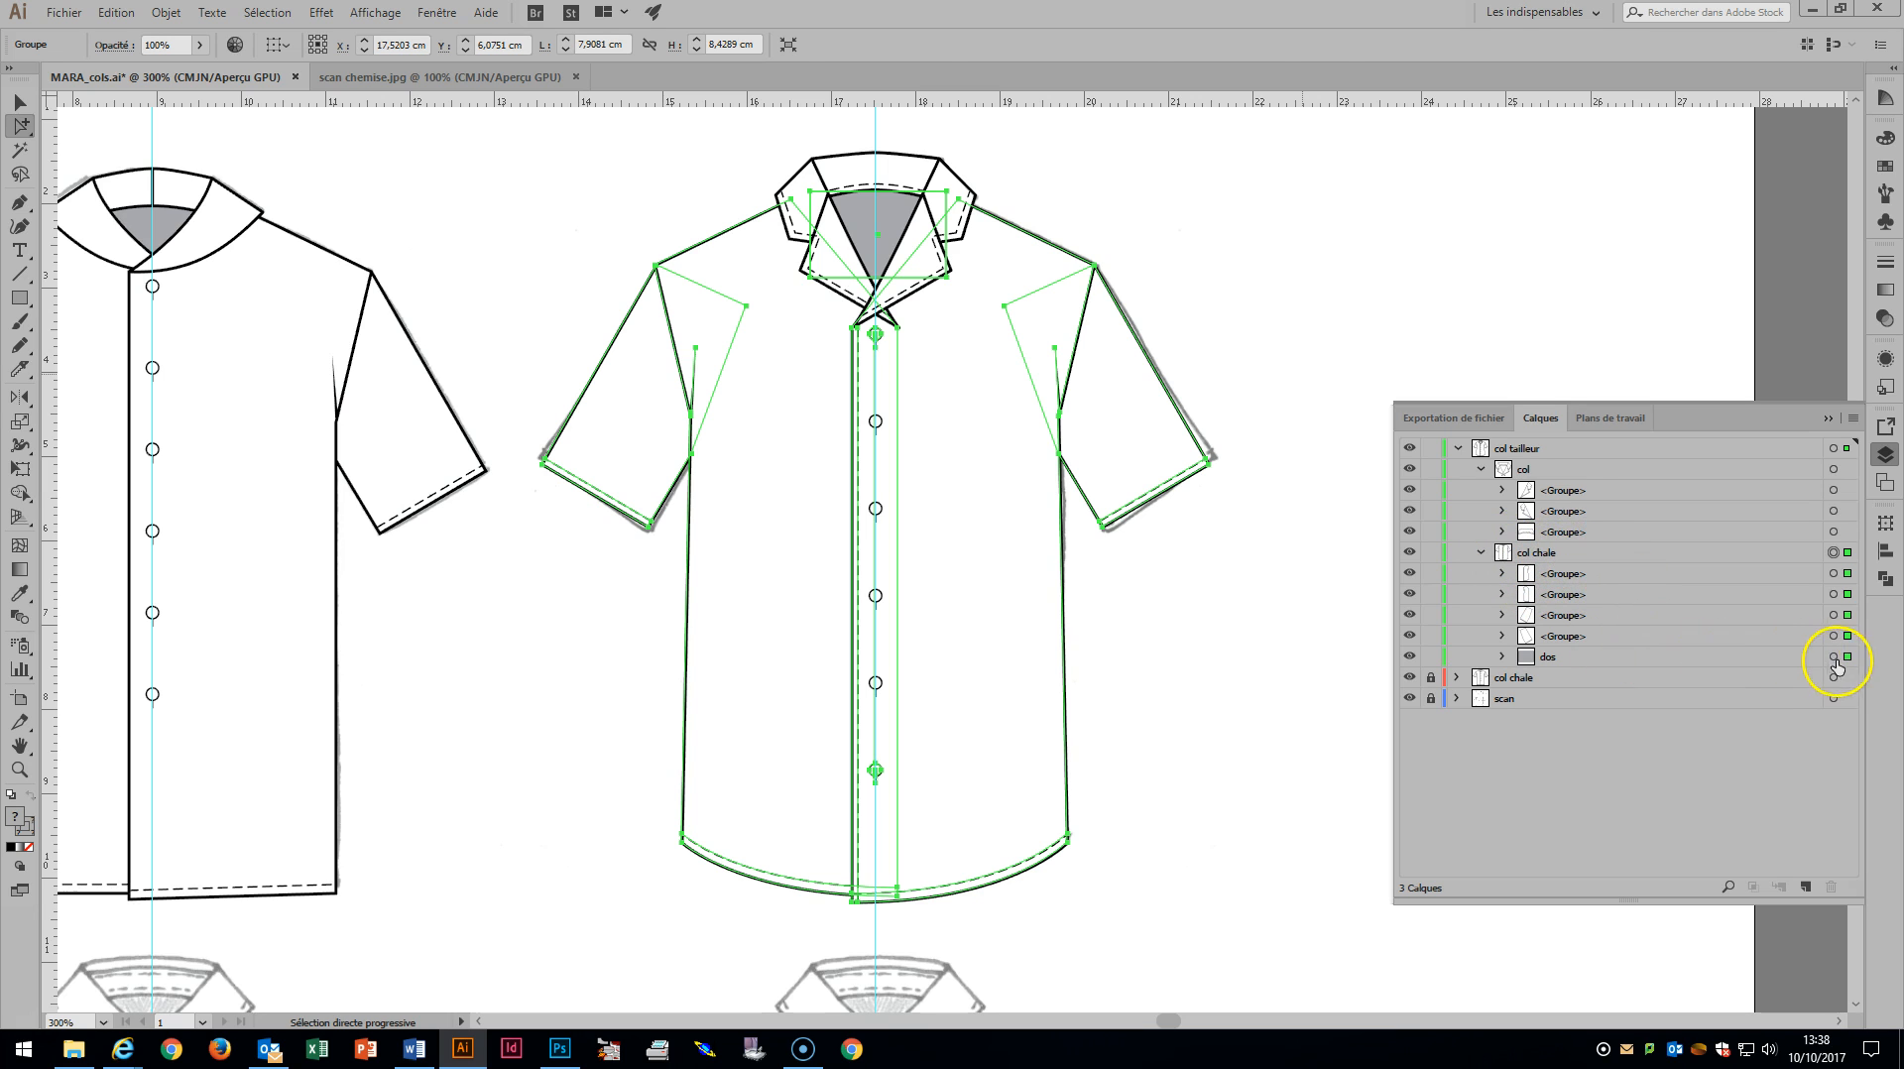
click(1834, 659)
click(20, 102)
drag(877, 277, 877, 304)
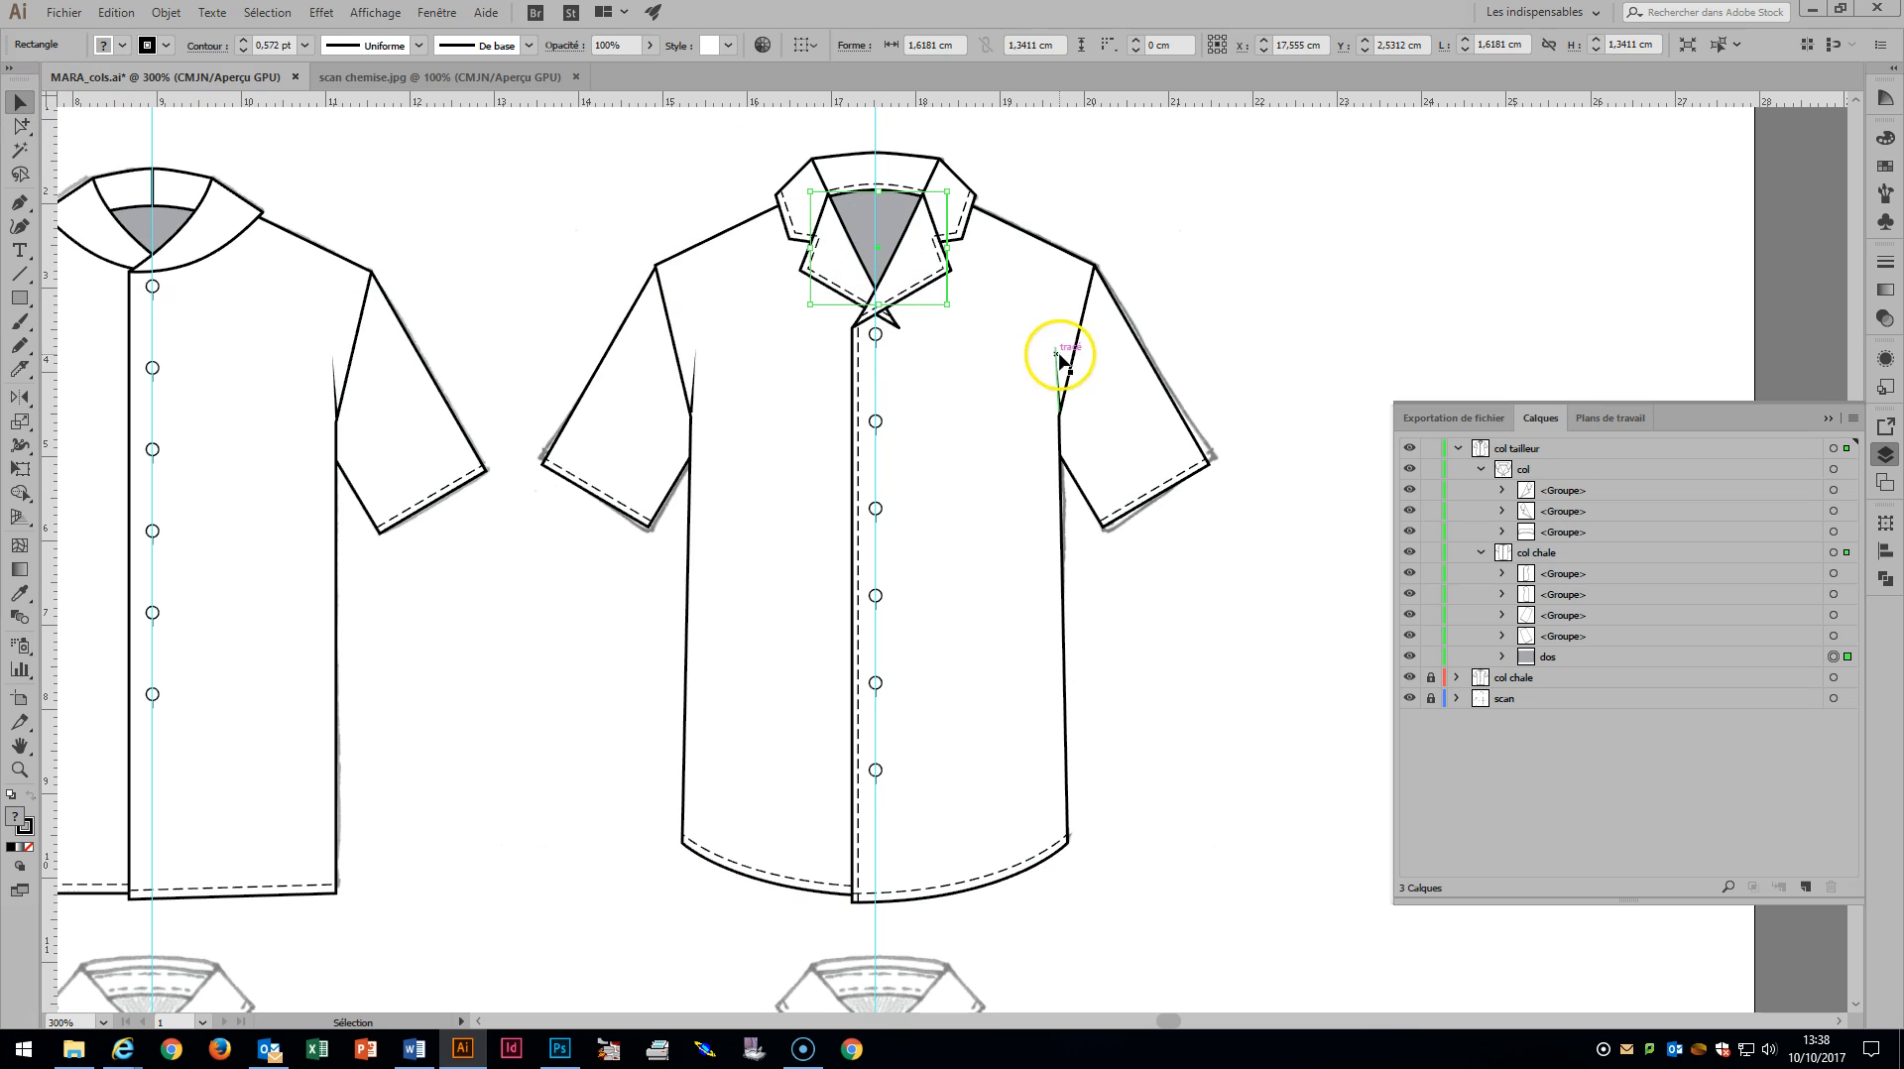
click(1237, 242)
Cut the left lapel outline with the Knife where it passes under the right lapel, and delete the protruding tip.
drag(820, 234, 1044, 357)
click(20, 126)
click(425, 188)
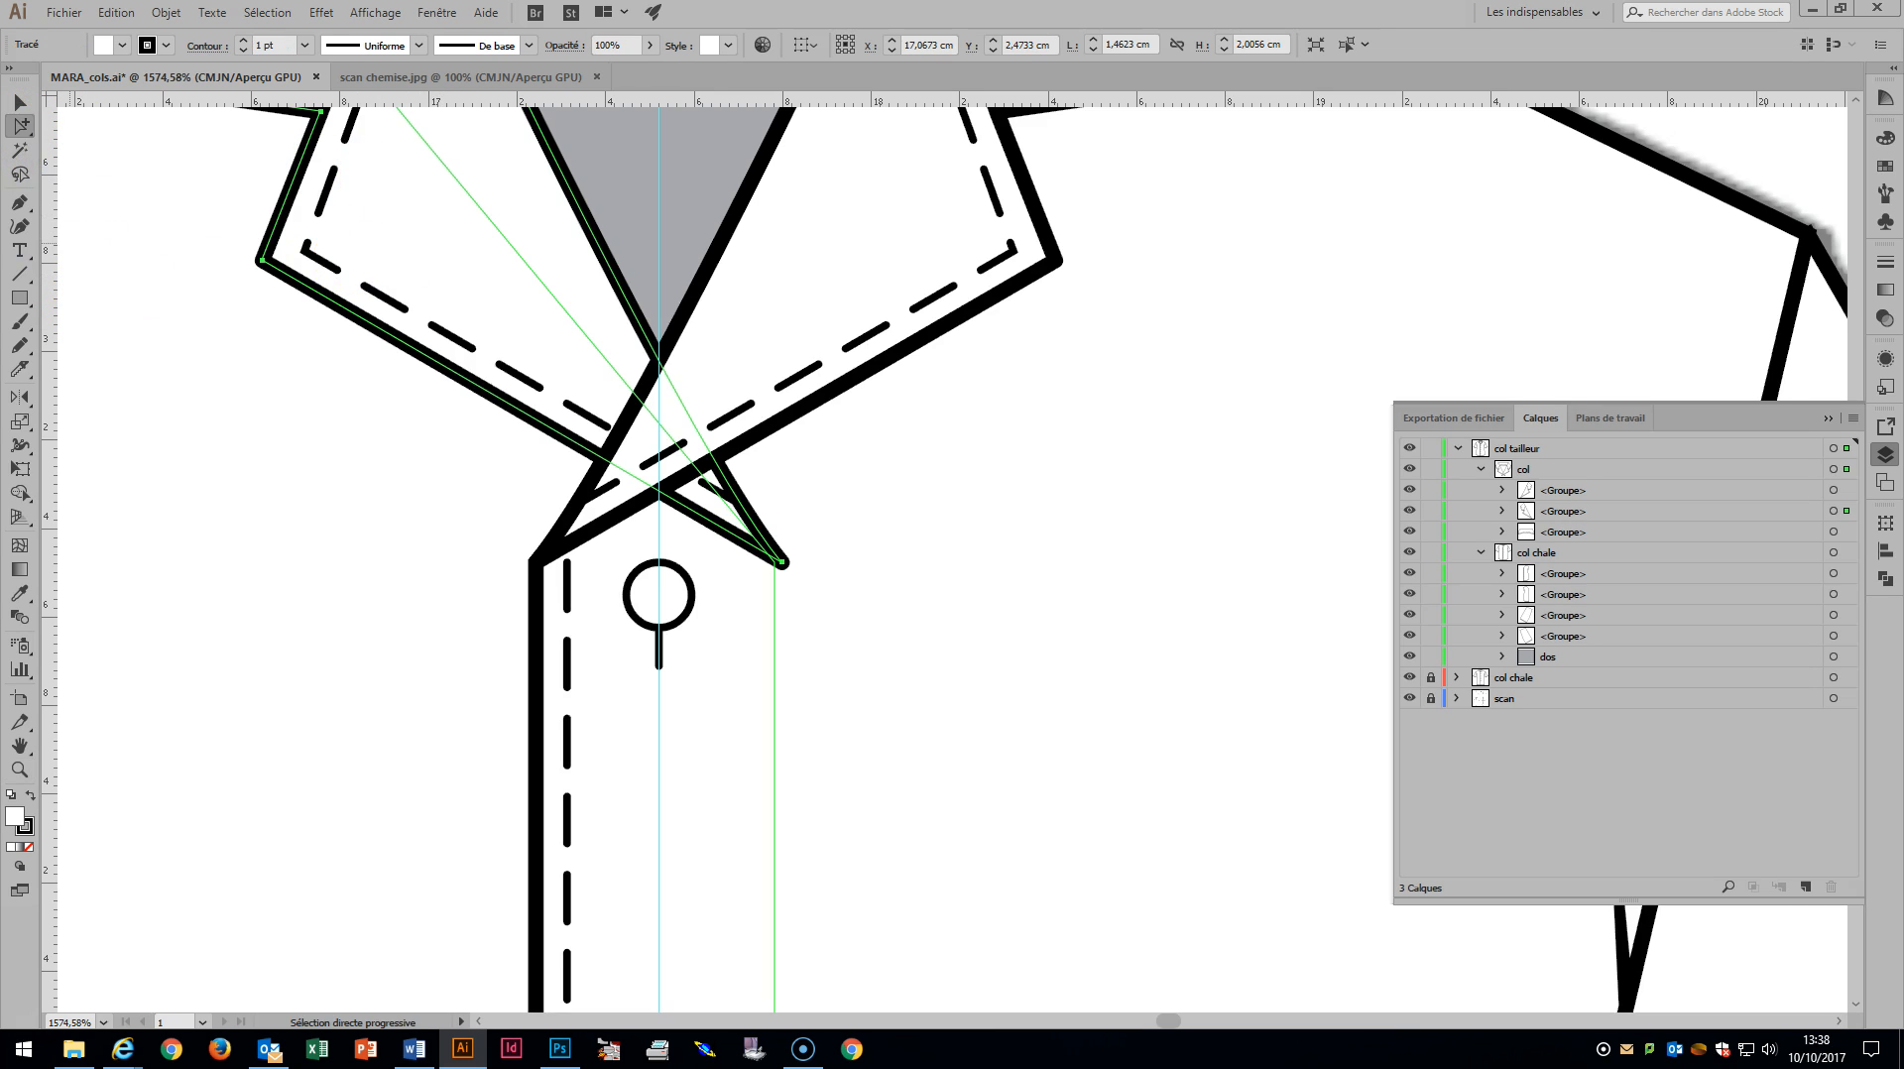
click(20, 369)
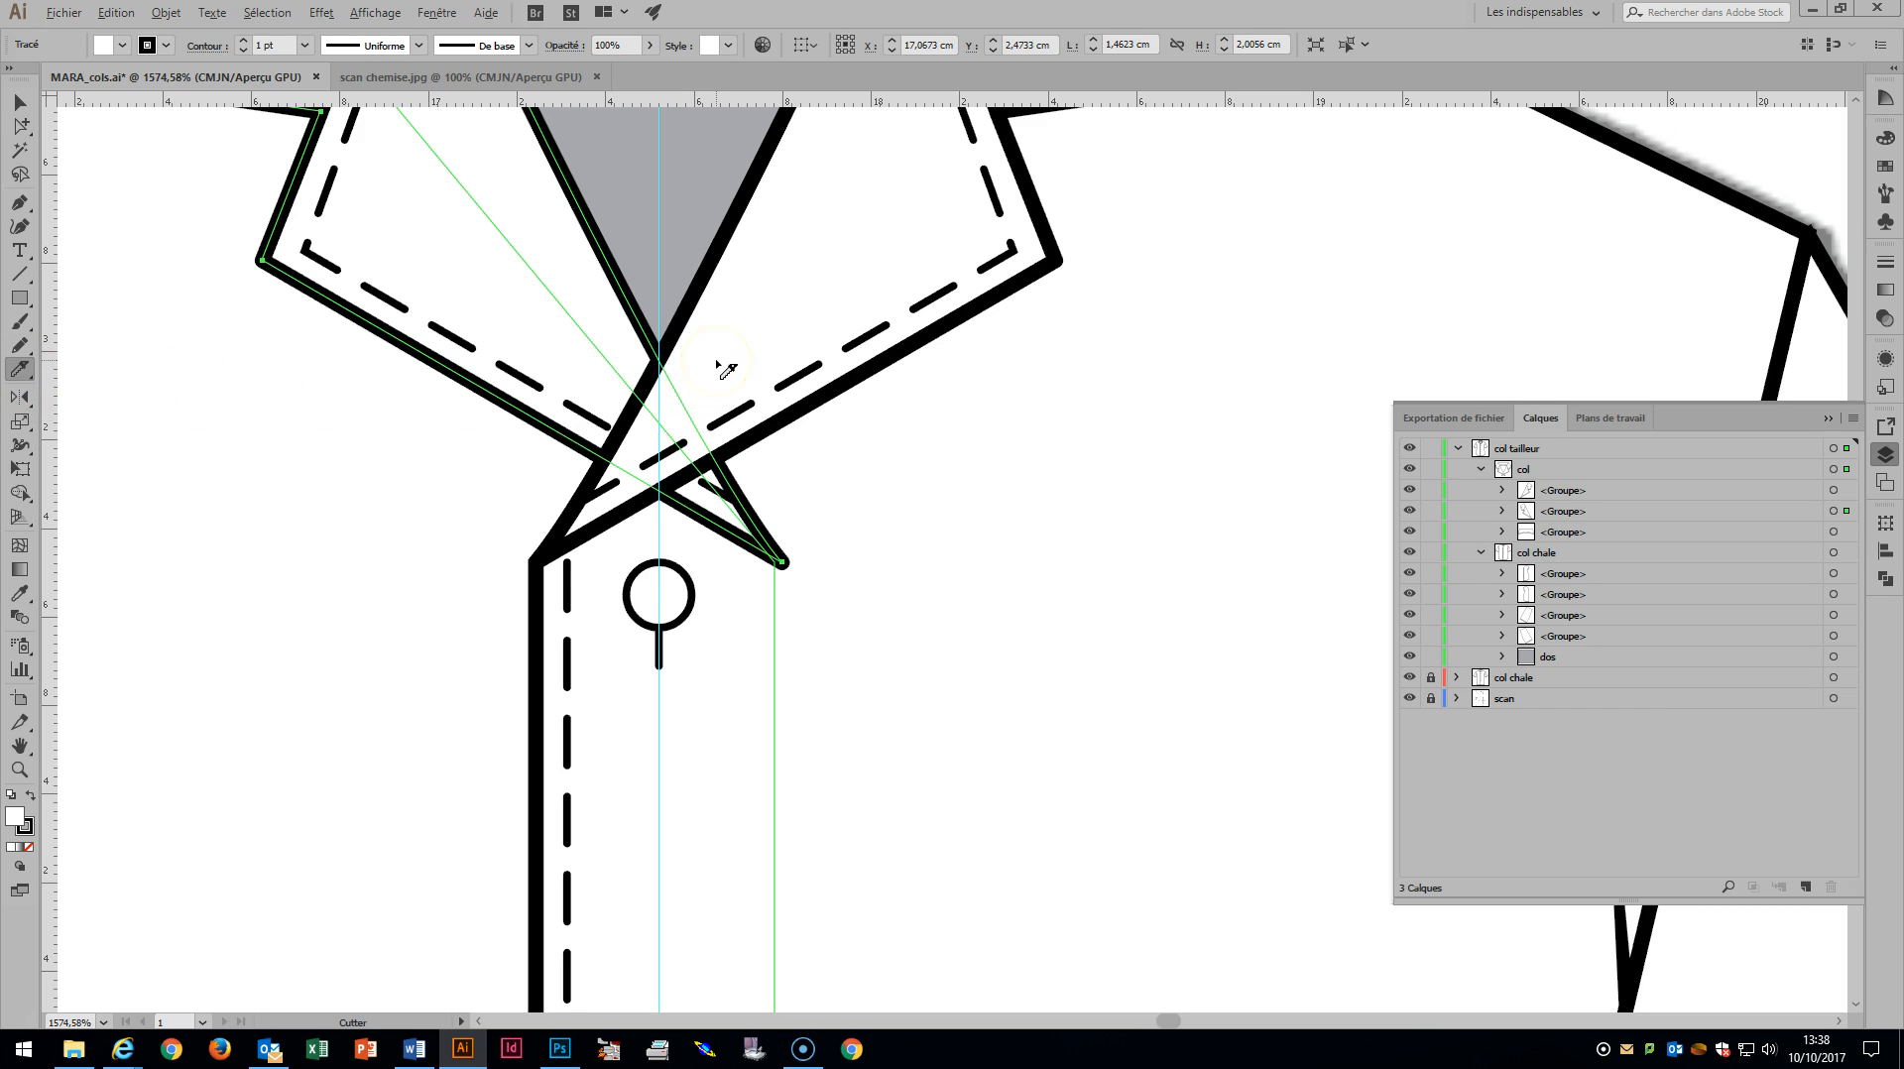
drag(719, 366, 608, 480)
click(20, 102)
click(19, 124)
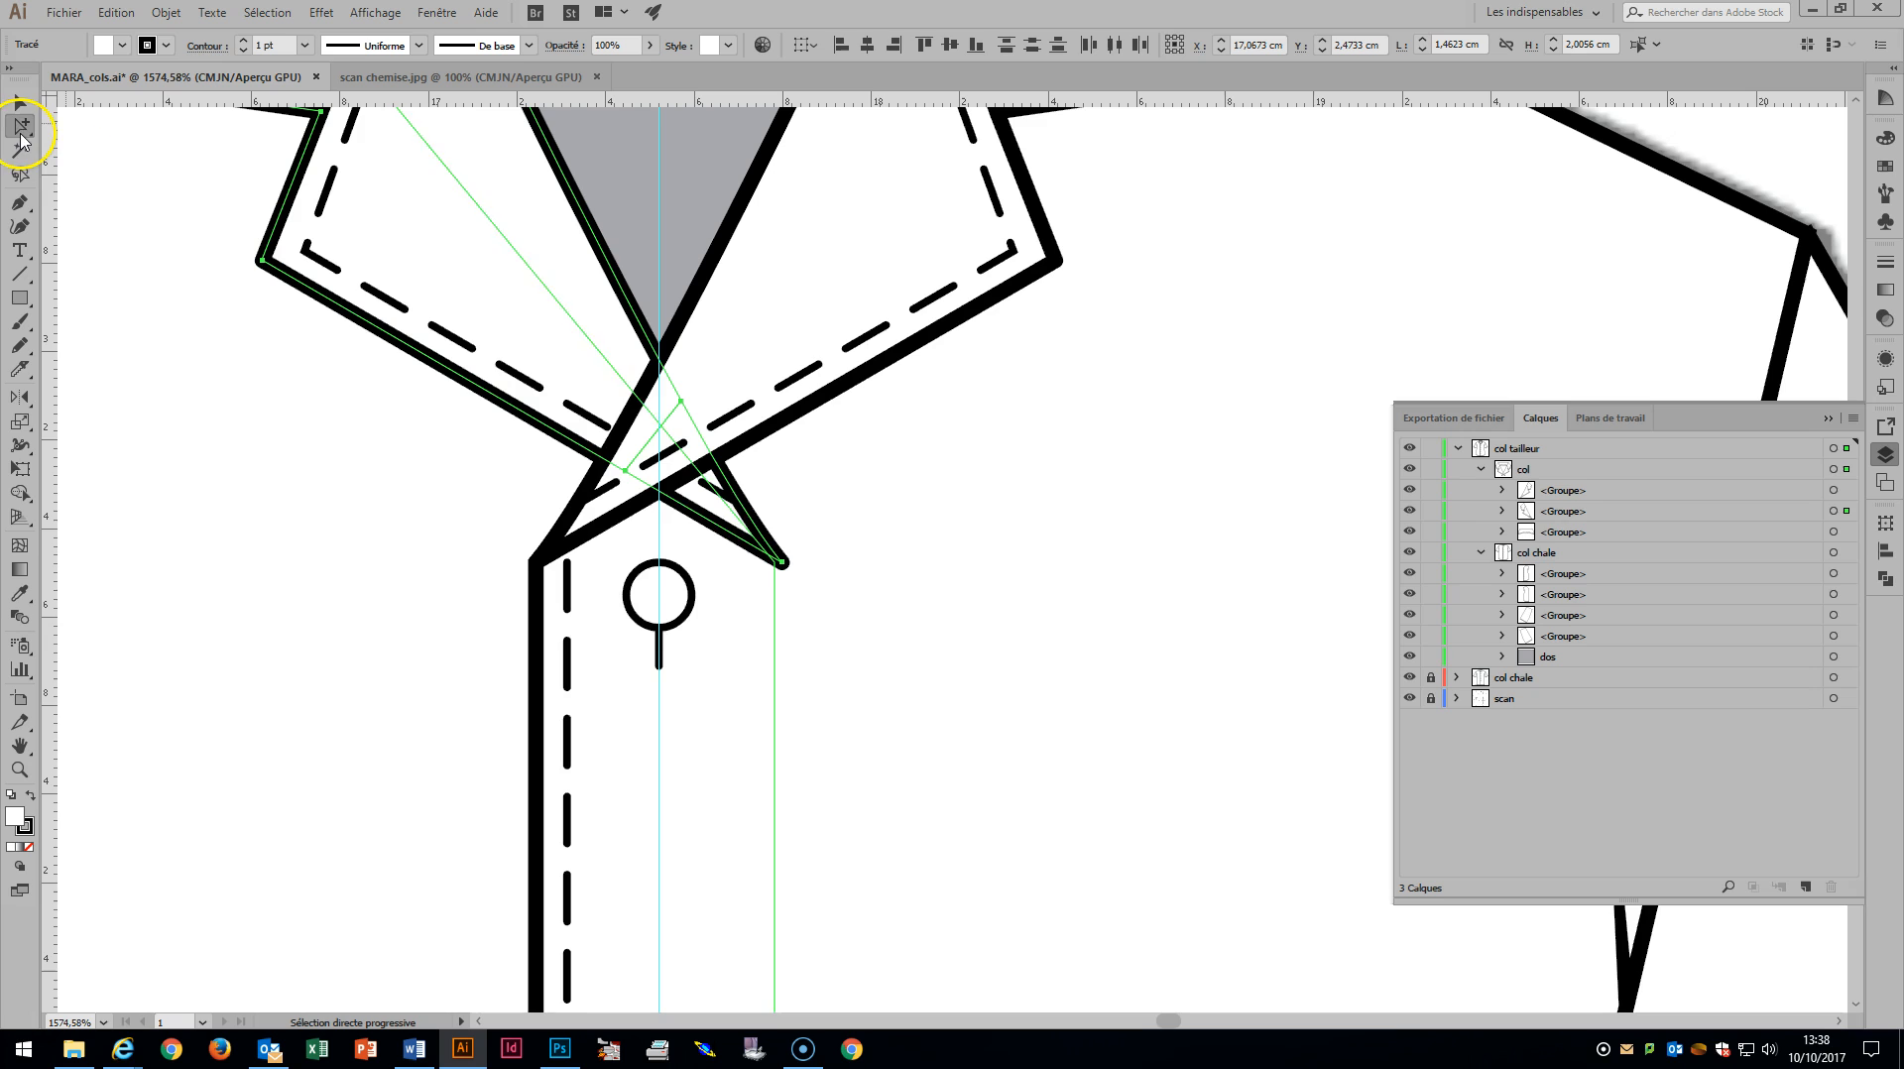
click(774, 548)
click(788, 554)
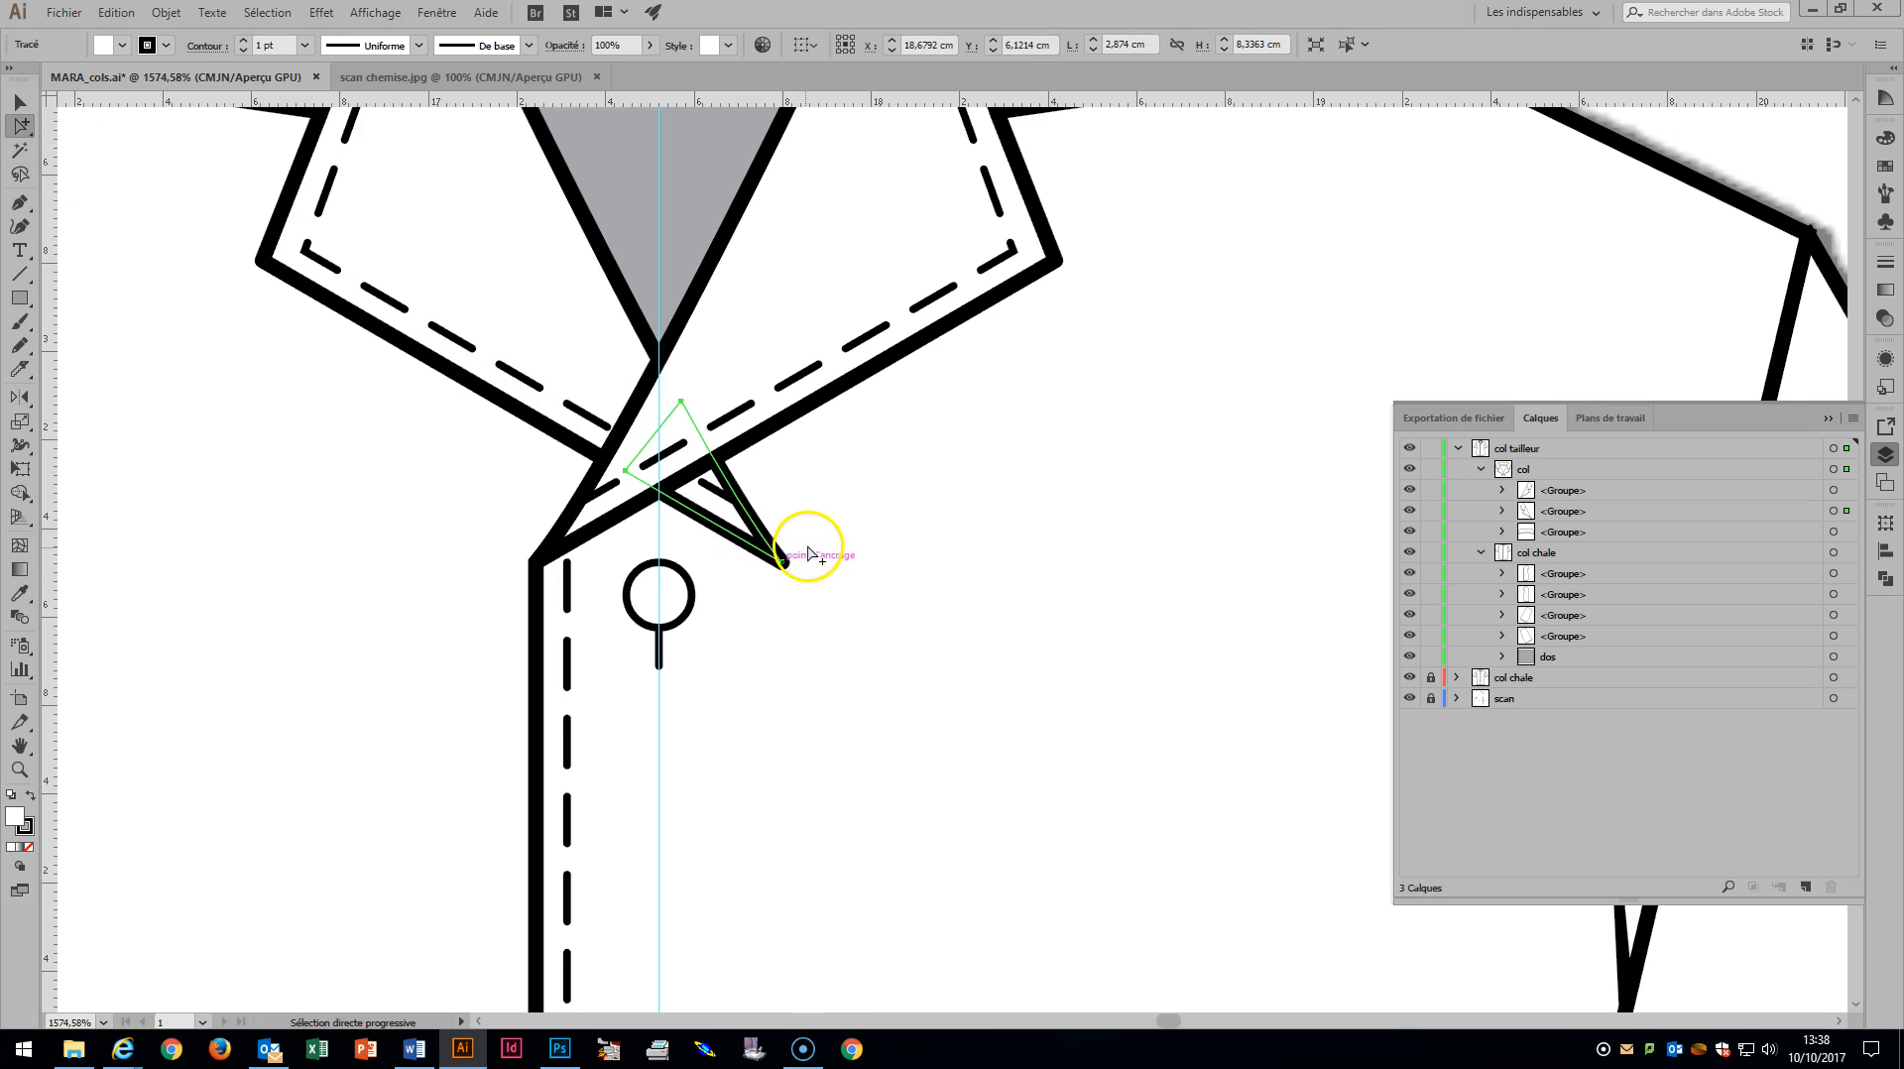
key(Delete)
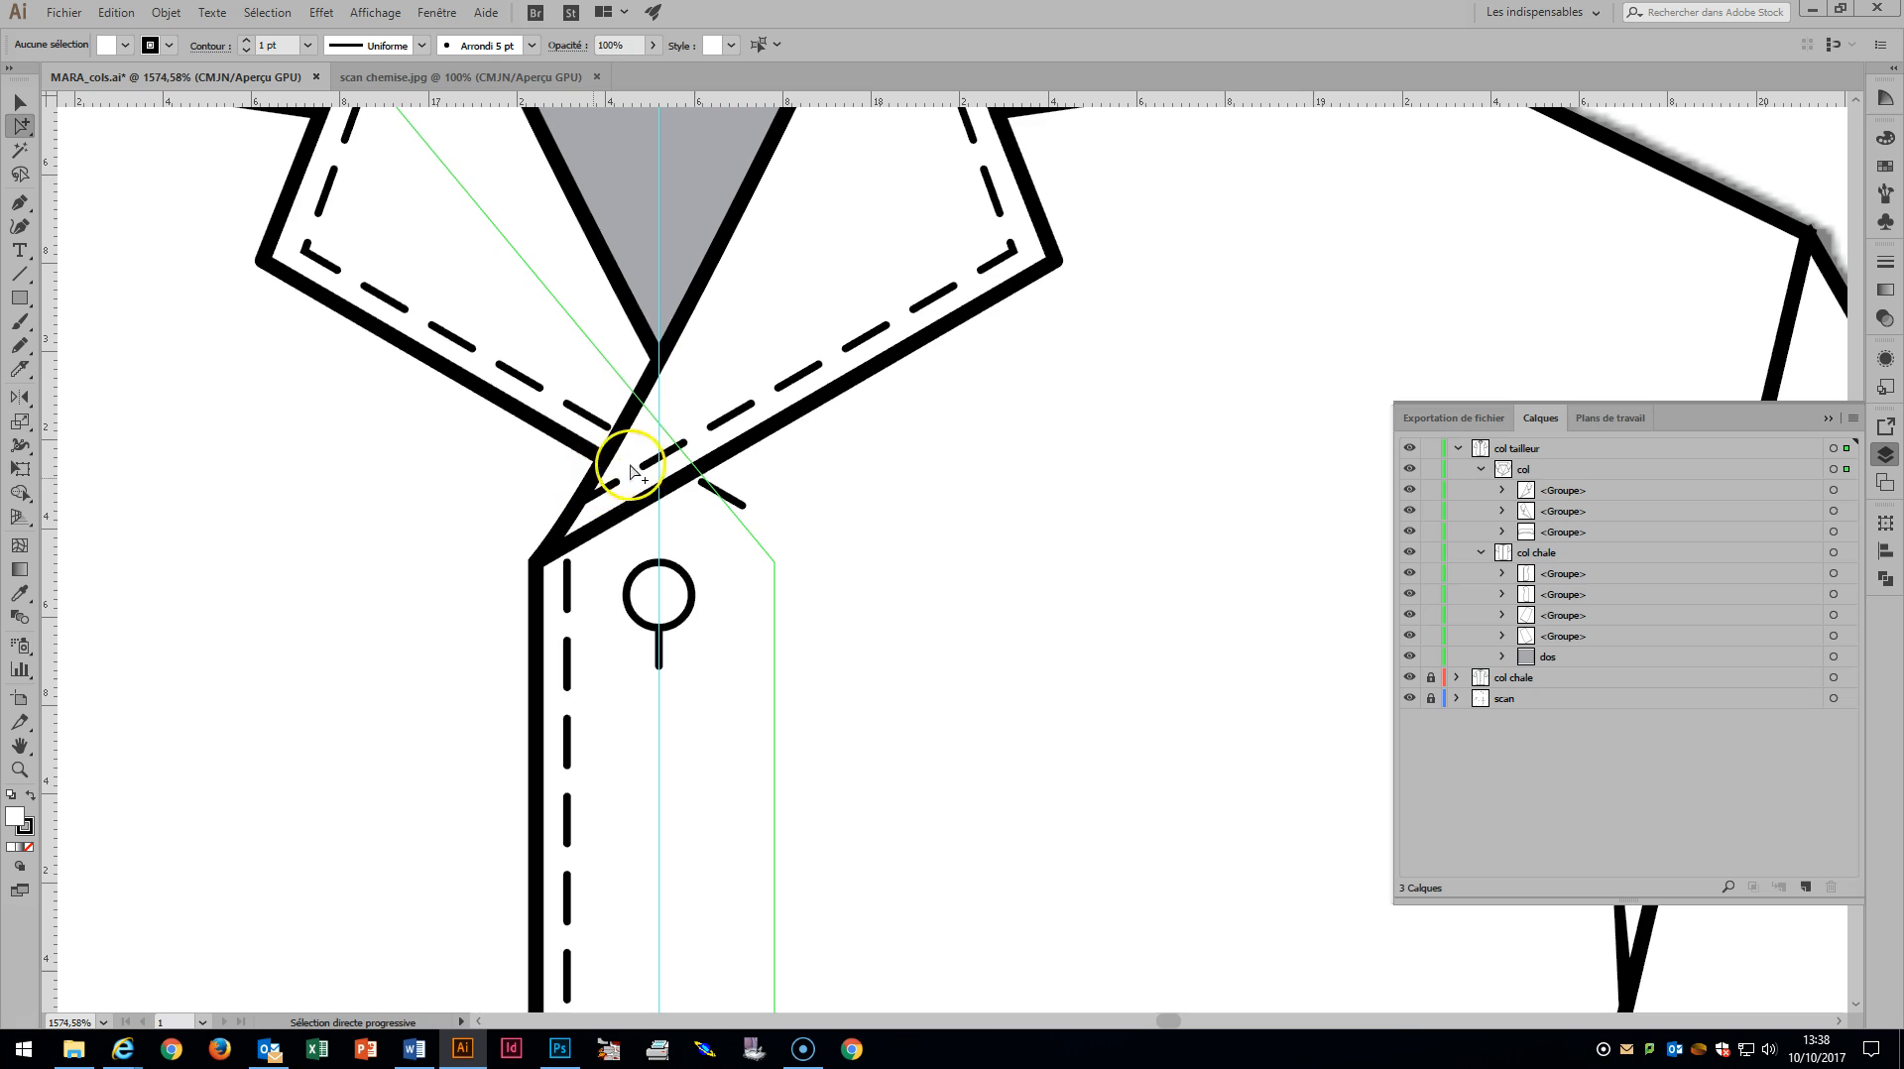
Cut the left lapel's dashed stitching line with the Scissors at the lapel crossing and delete the leftover end.
click(569, 405)
click(569, 406)
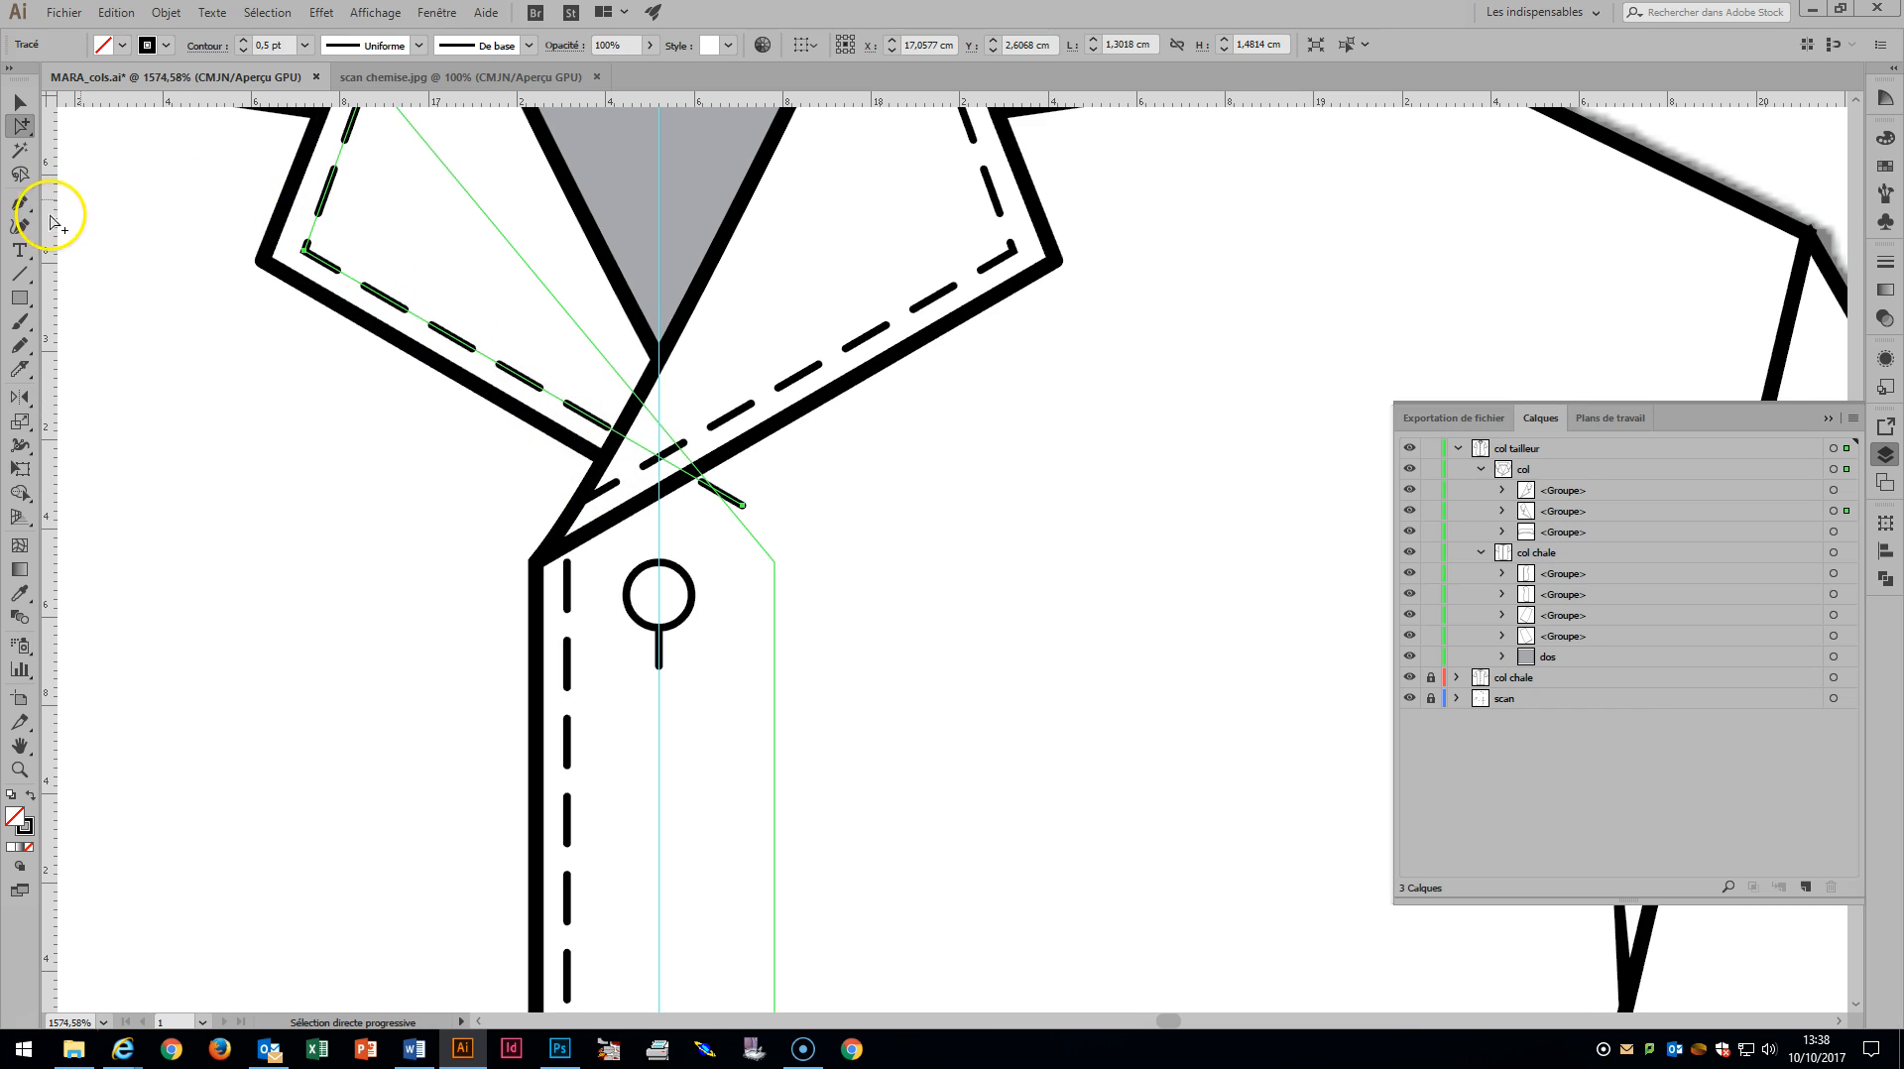
drag(19, 375, 128, 385)
click(648, 433)
click(27, 127)
click(736, 501)
key(Delete)
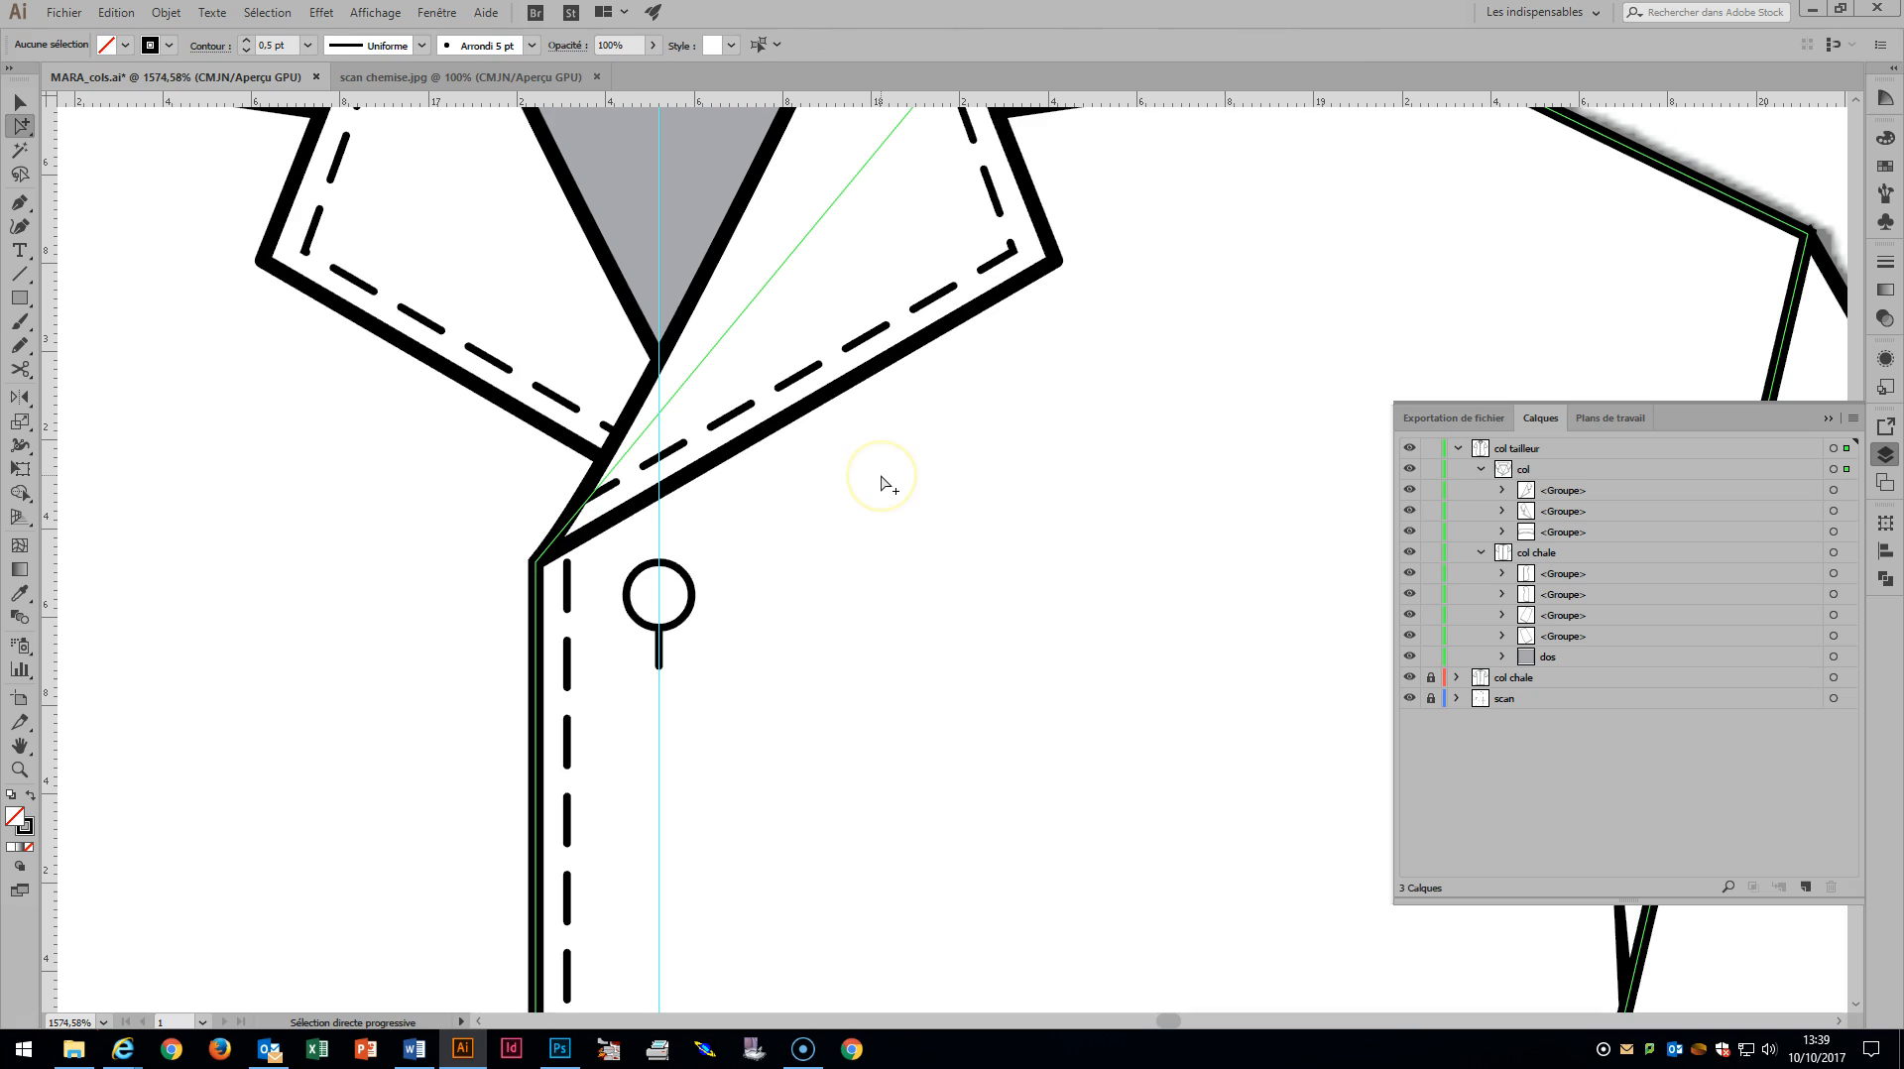
Move the "col" group inside the "col chale" group as its frontmost item, and deselect everything.
key(ctrl+minus)
key(ctrl+minus)
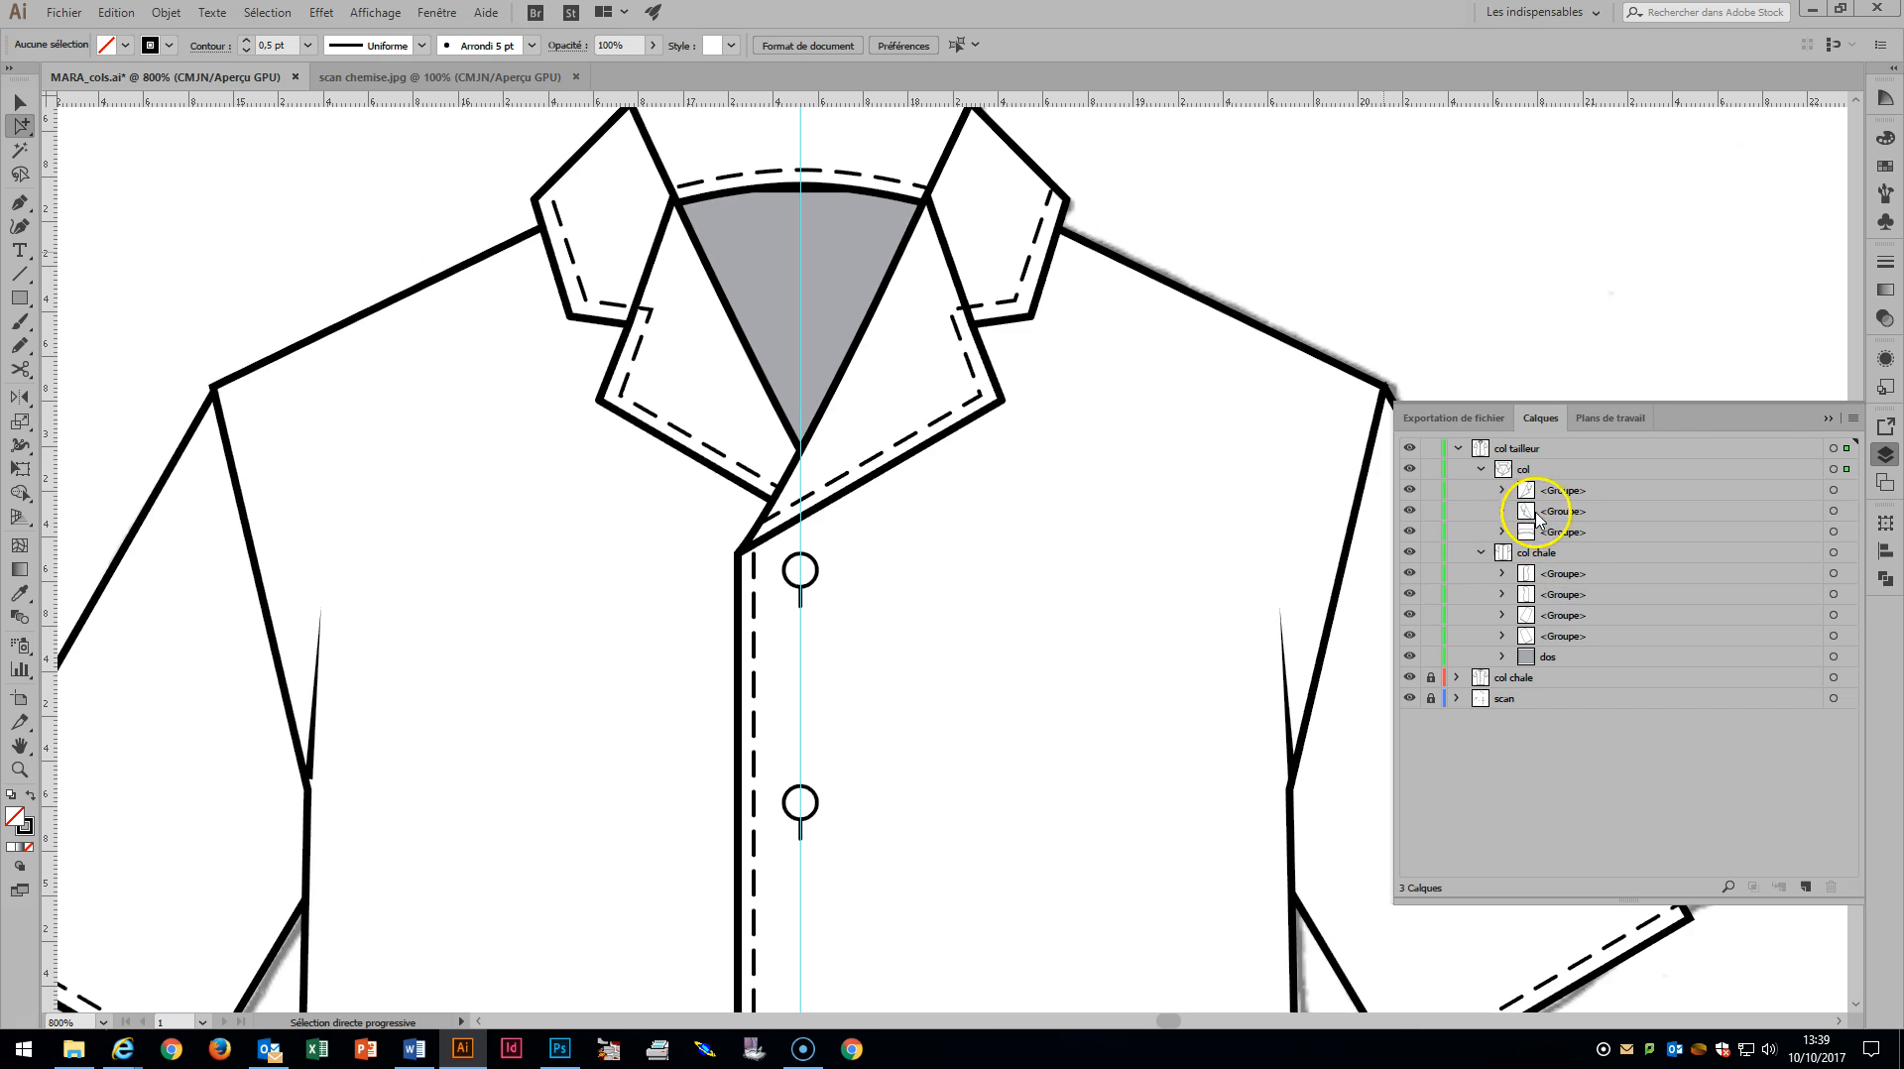
click(1851, 470)
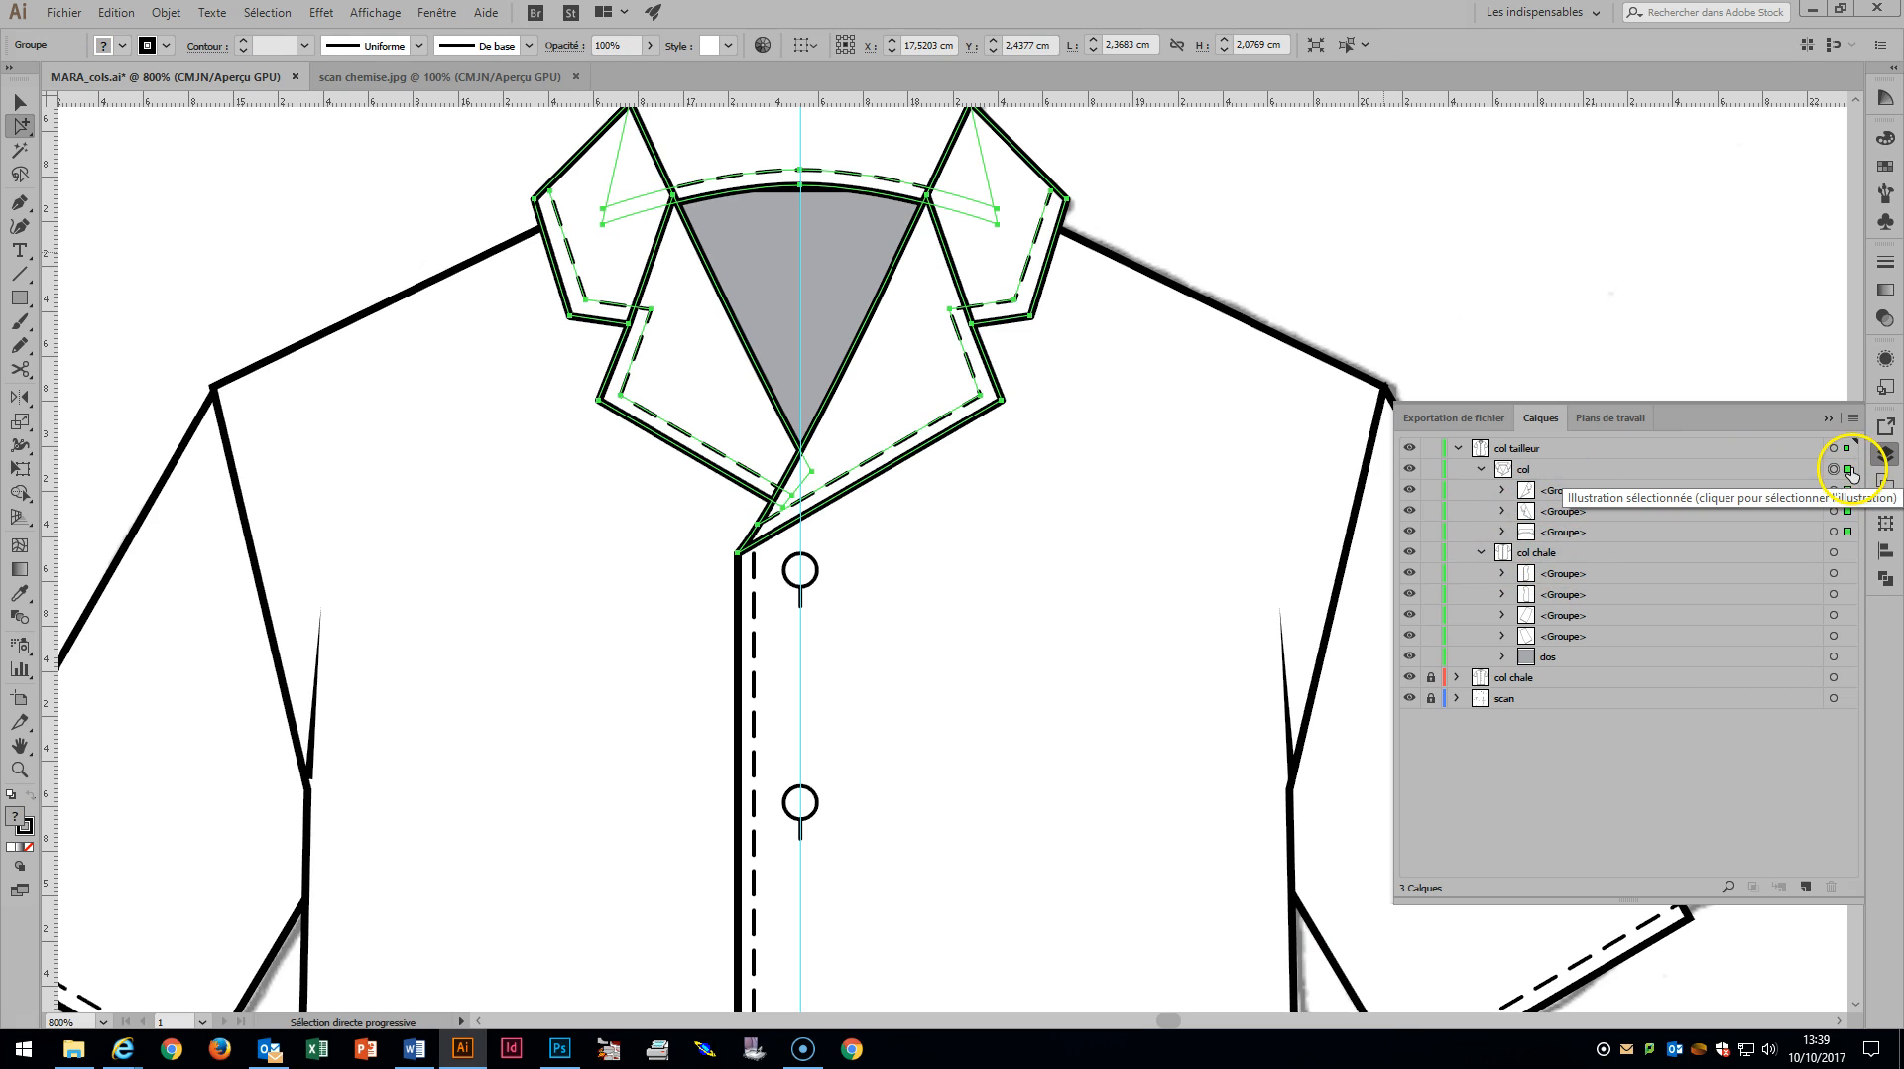
drag(1850, 474, 1512, 545)
click(1506, 489)
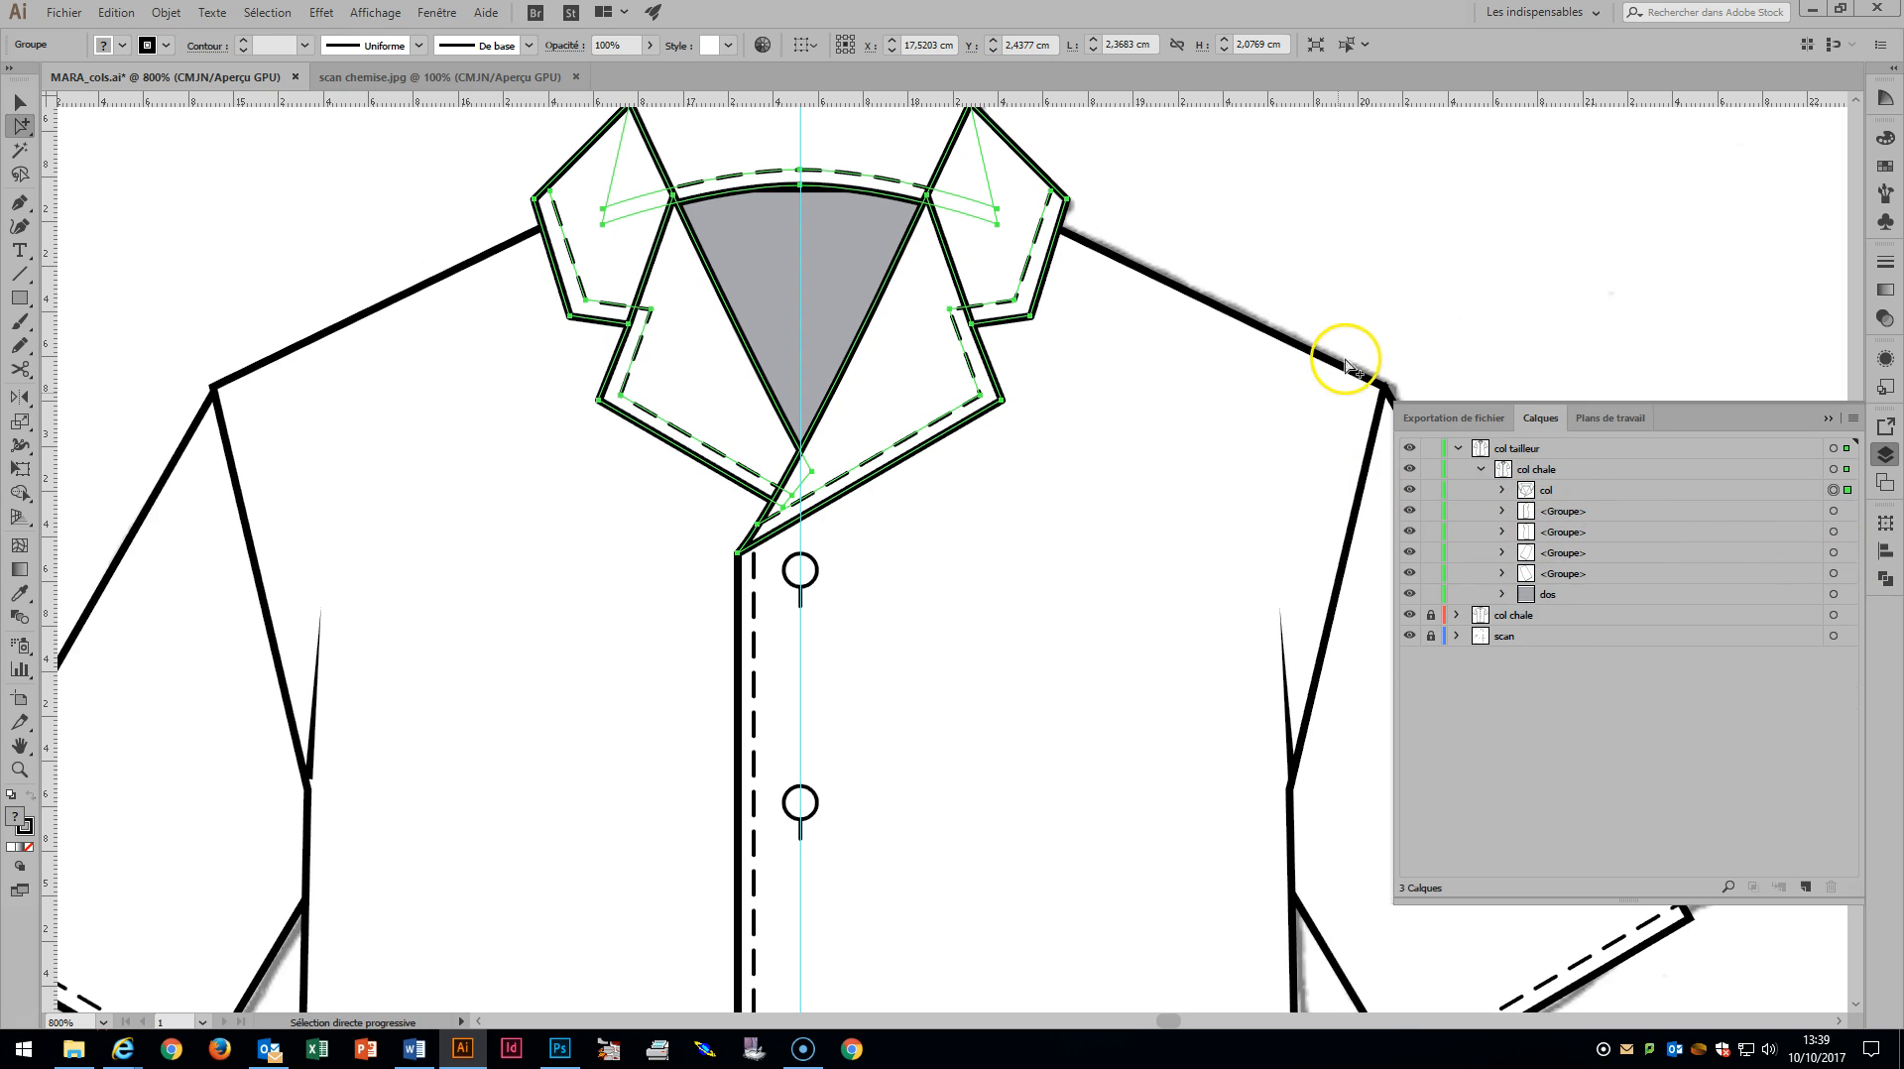
key(ctrl+minus)
key(ctrl+minus)
key(ctrl+minus)
key(ctrl+minus)
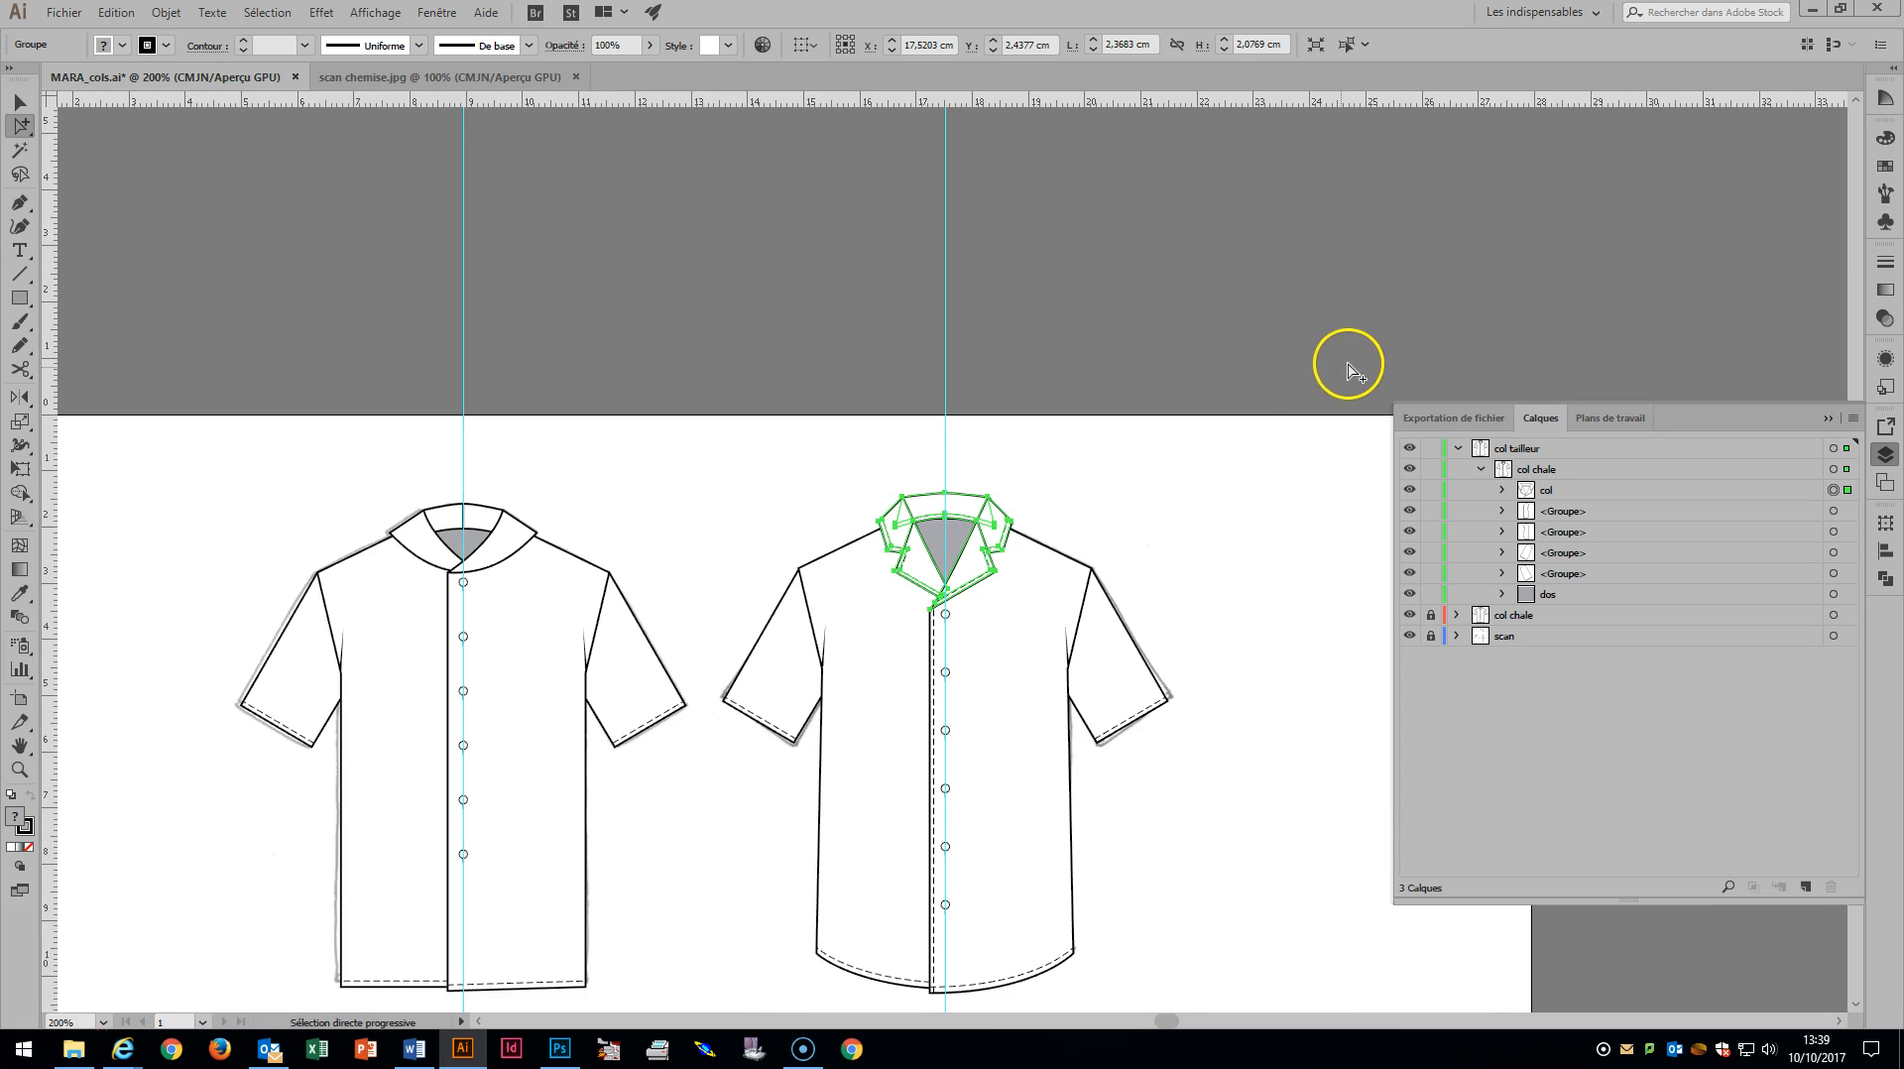
scroll(1063, 501, down, 2)
scroll(1068, 511, down, 1)
click(1342, 315)
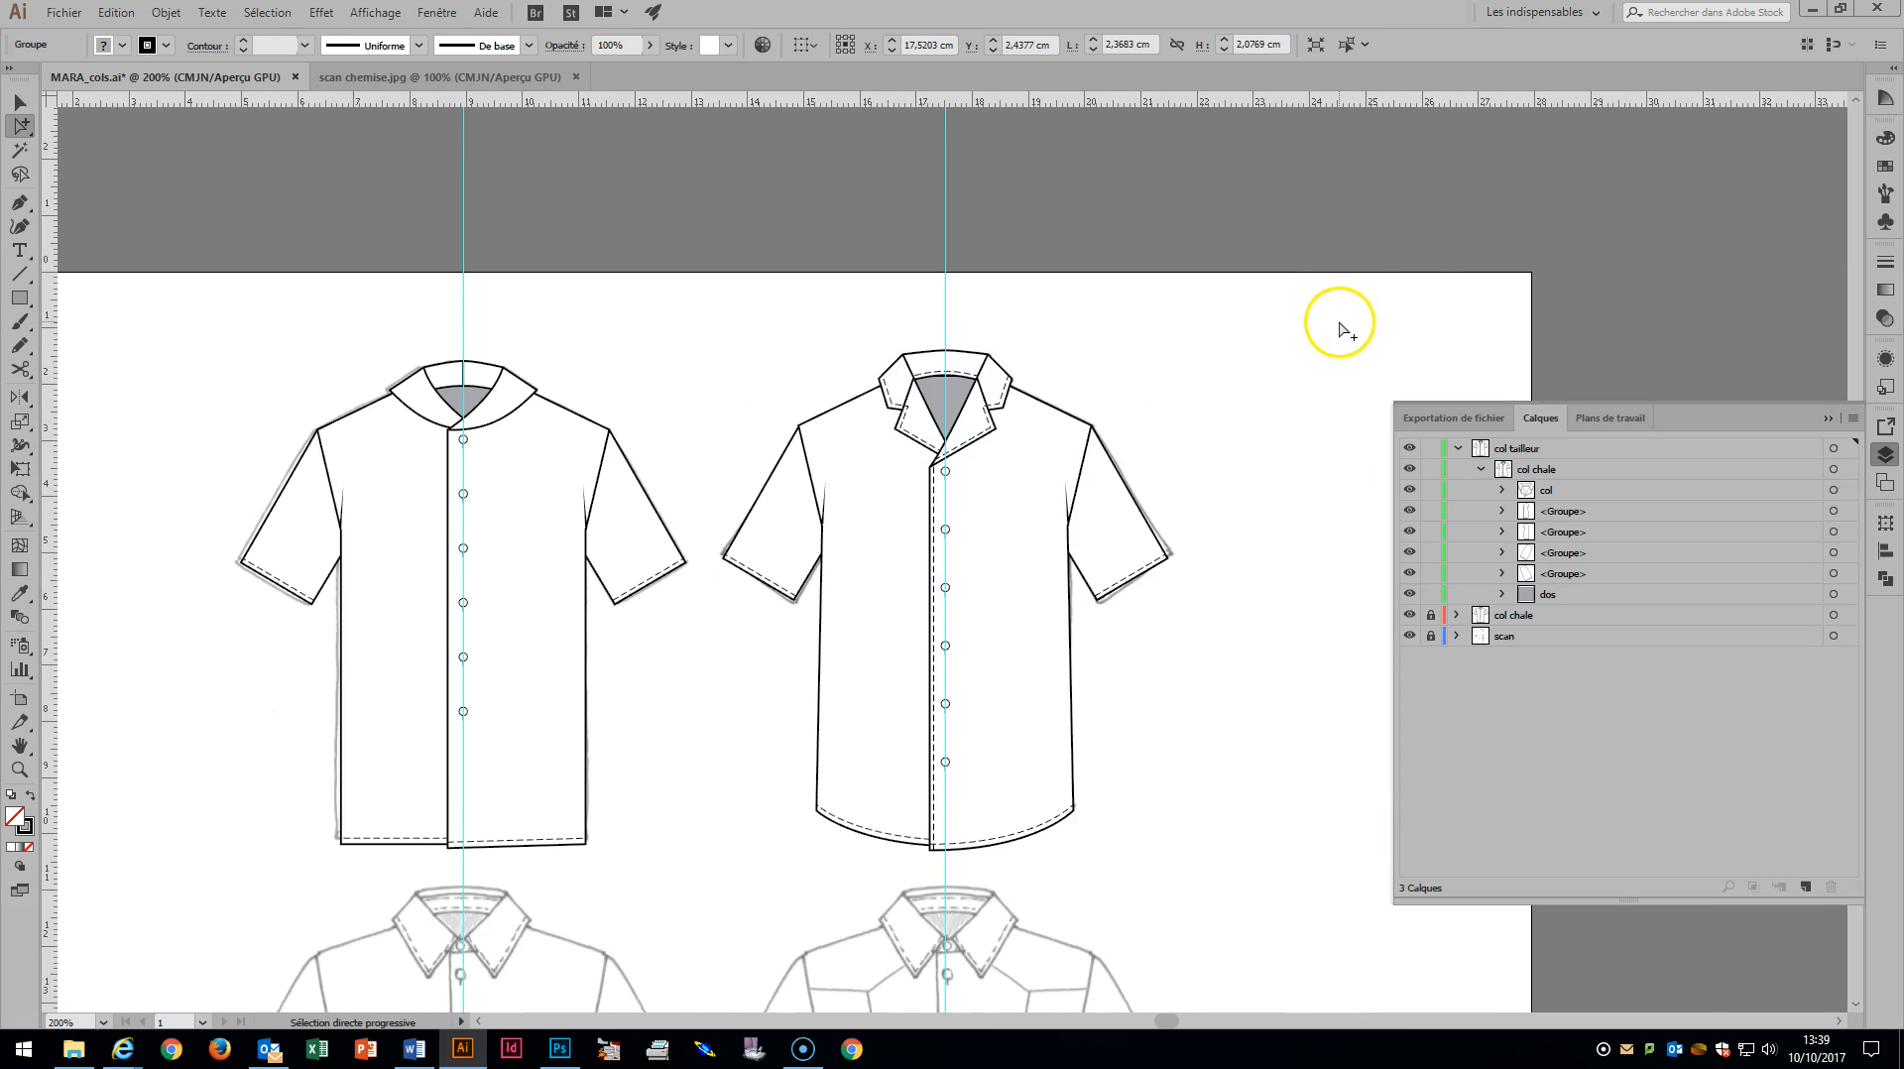